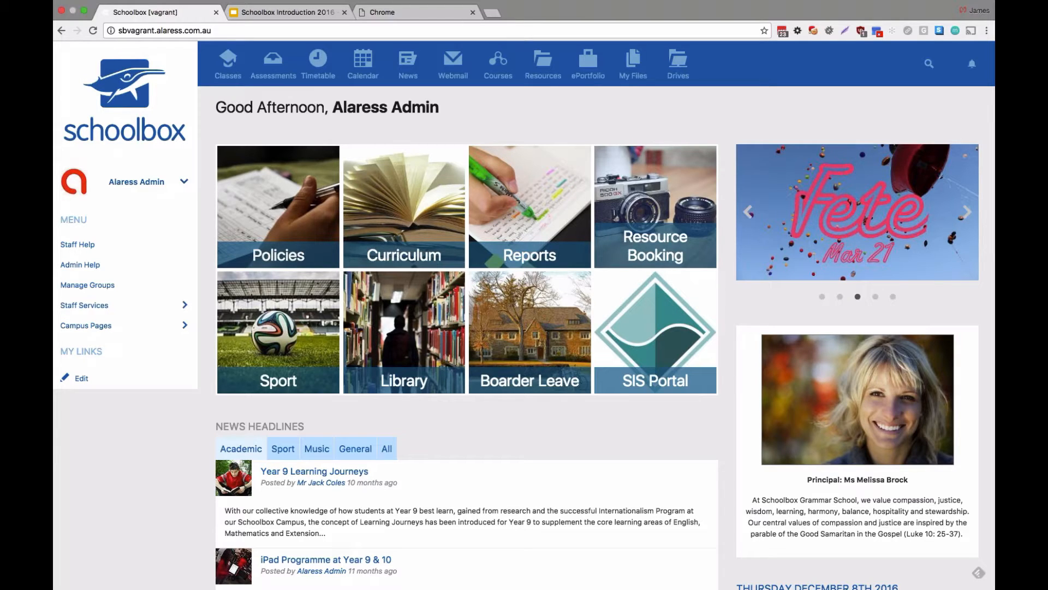
Step: Expand the account menu to view its options, and open the Staff Help page
left_click(170, 186)
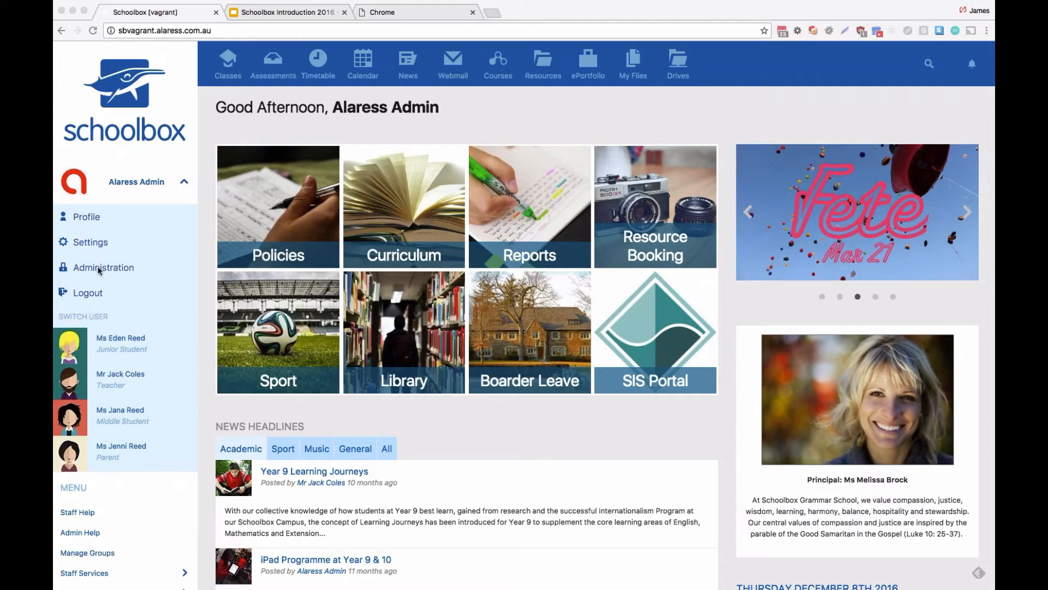
scroll(120, 525, "down", 1)
scroll(118, 526, "down", 3)
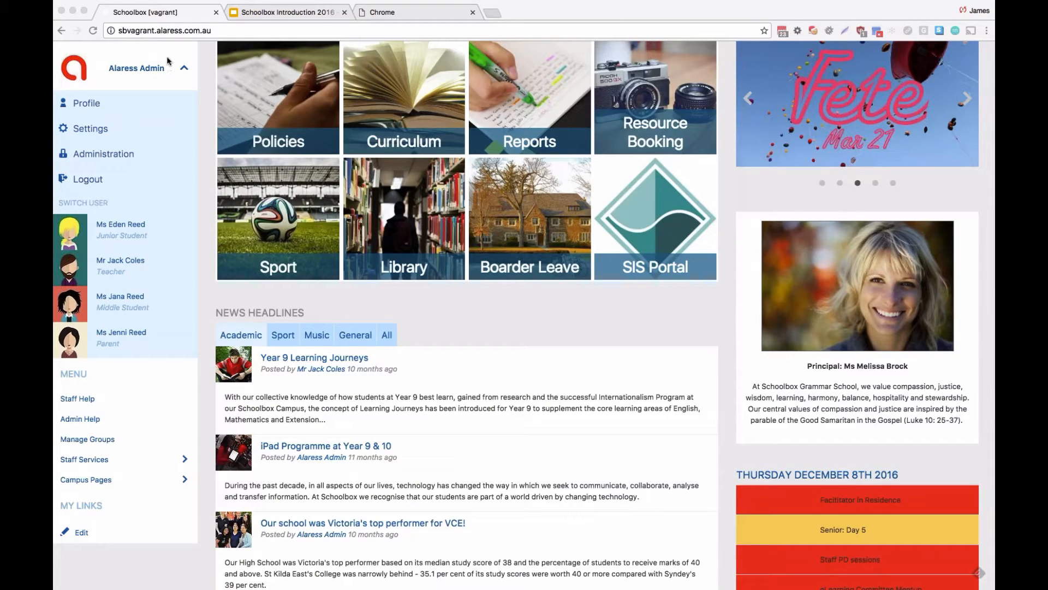
left_click(87, 398)
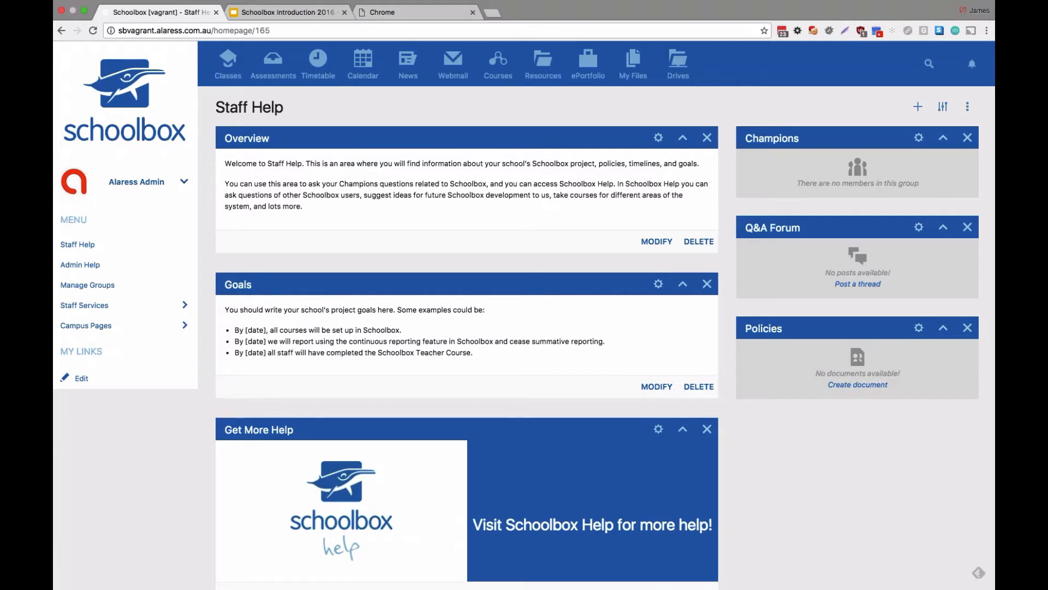
left_click(87, 10)
left_click(293, 23)
left_click_drag(832, 268, 872, 283)
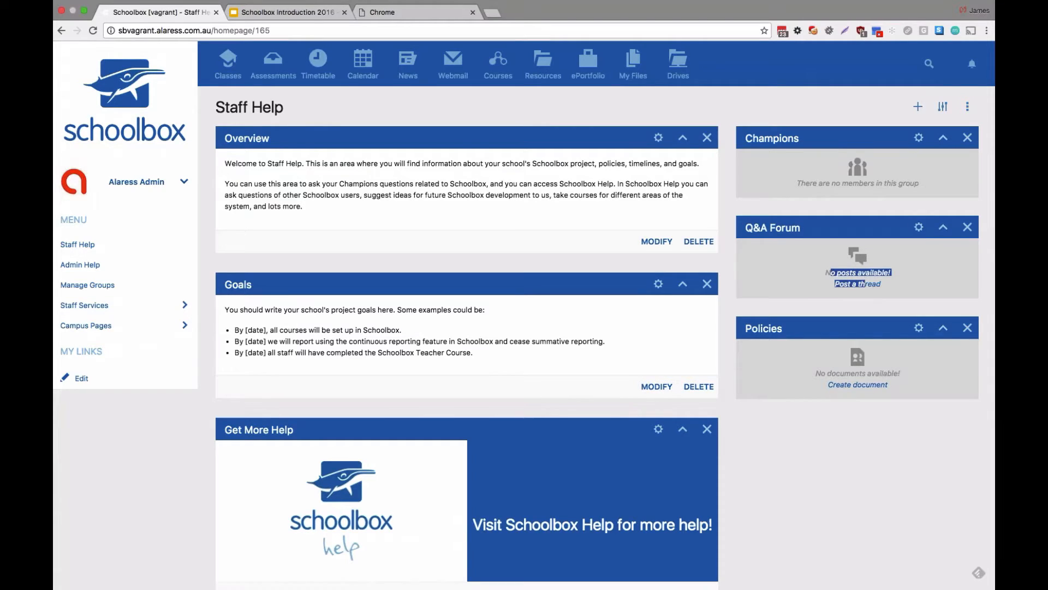
double_click(873, 273)
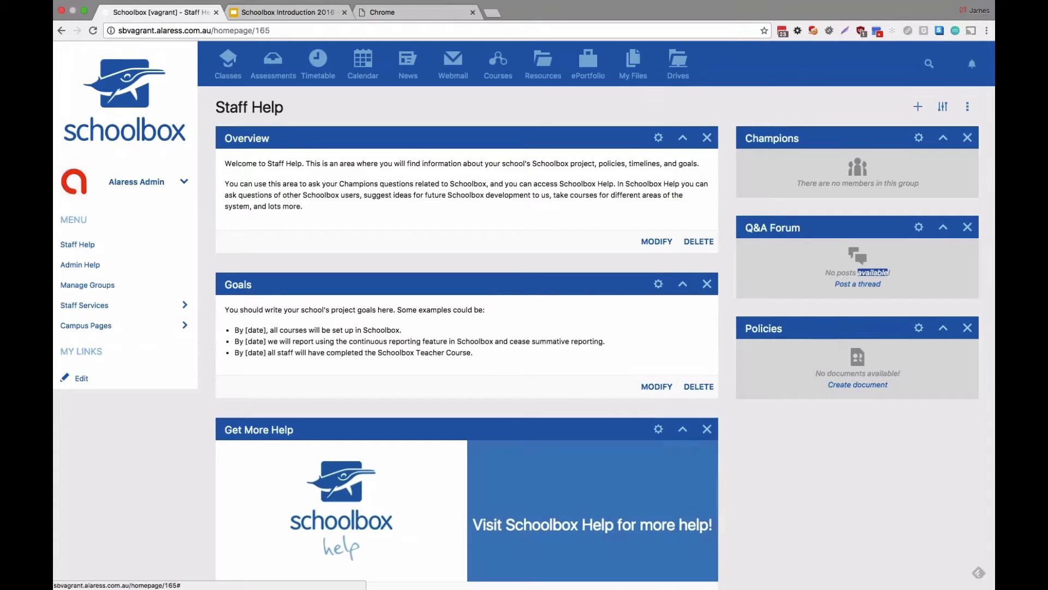
left_click(375, 83)
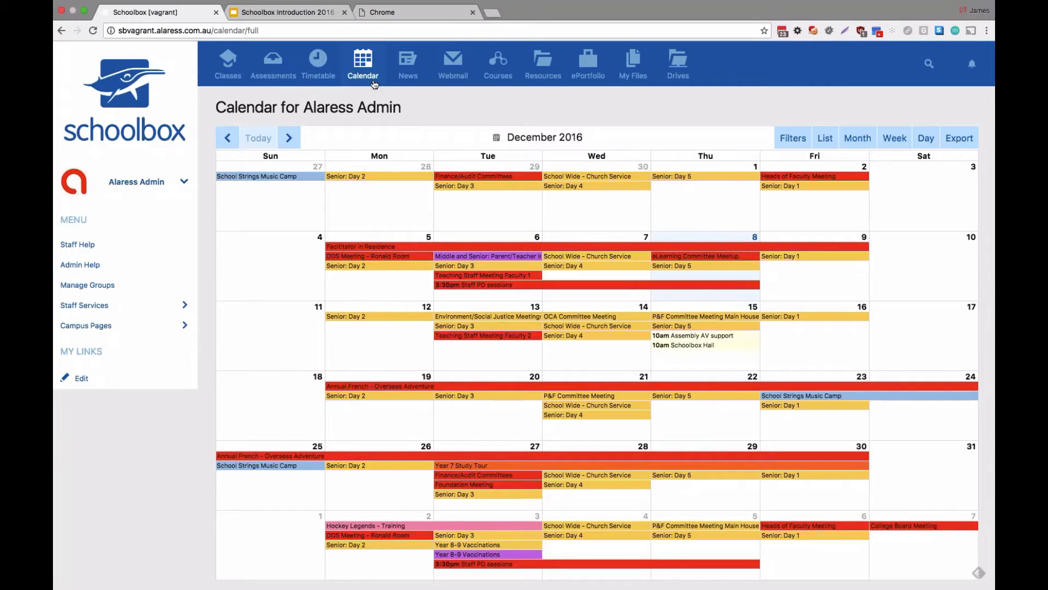
left_click(62, 31)
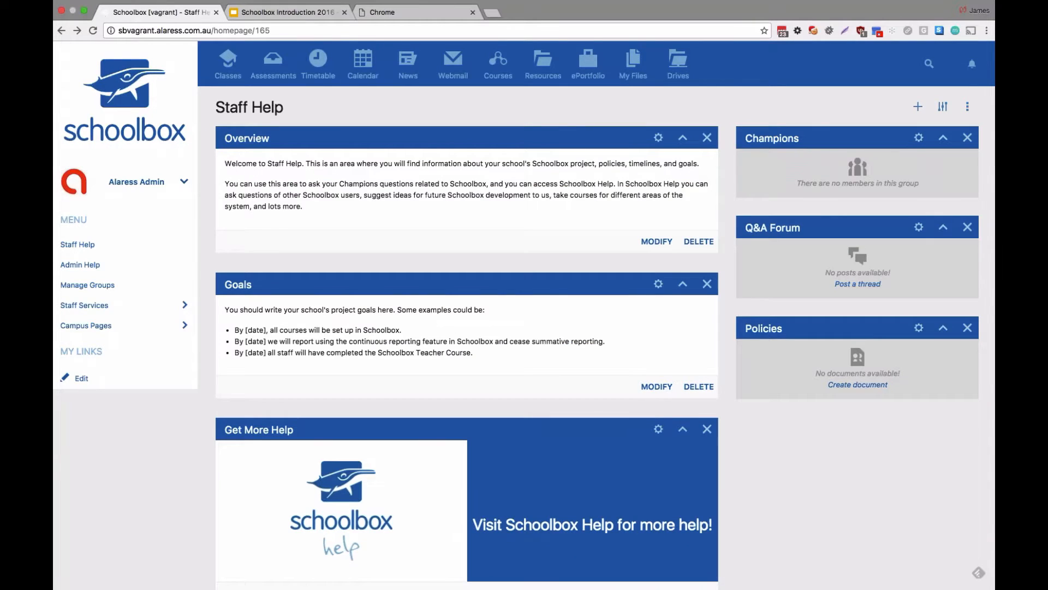
Step: Open the Admin Help page
key("super+l")
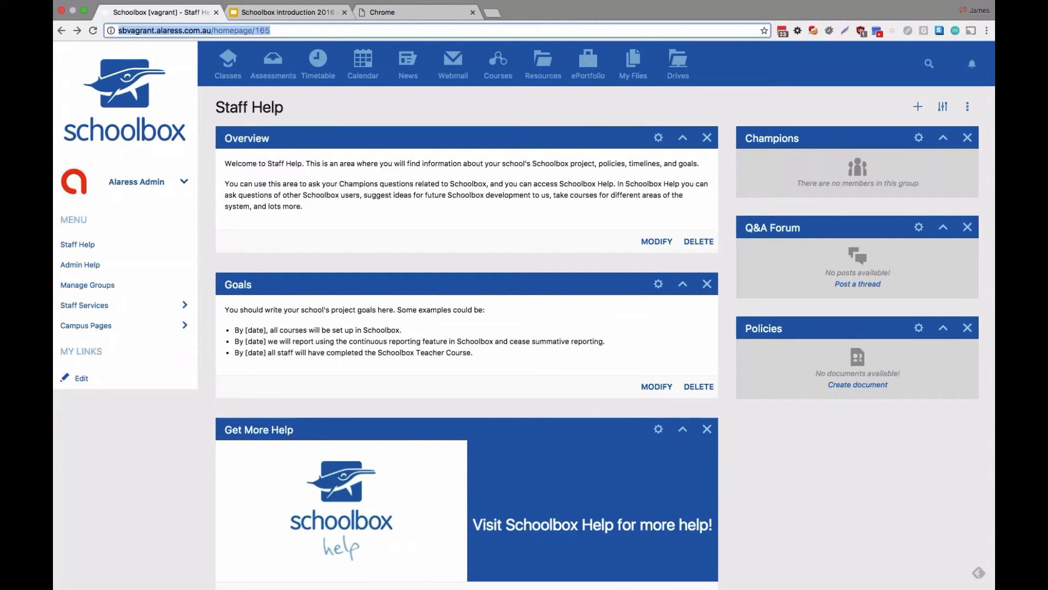
type("\\")
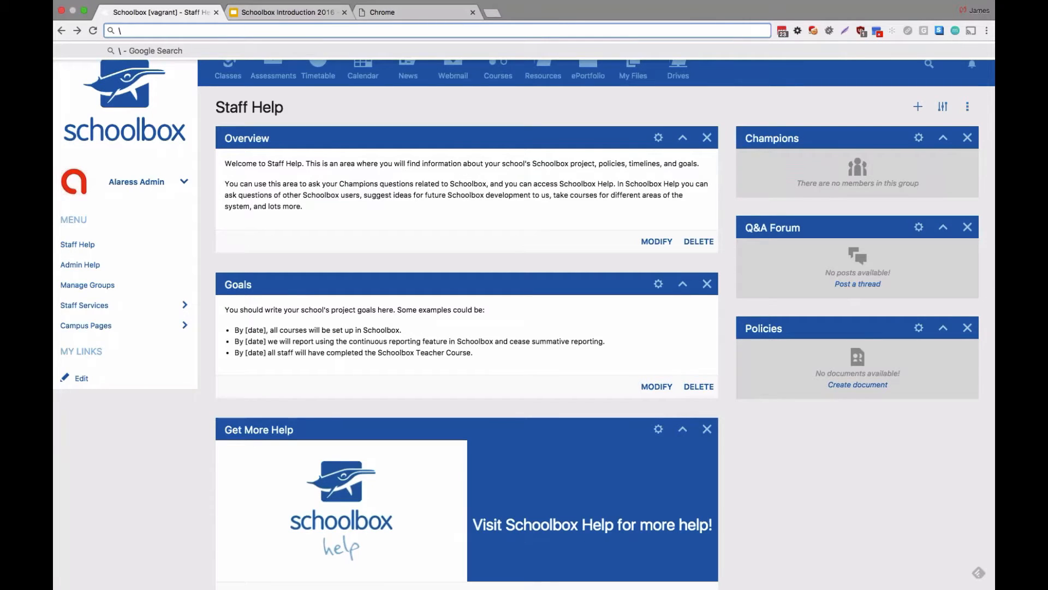
left_click(80, 265)
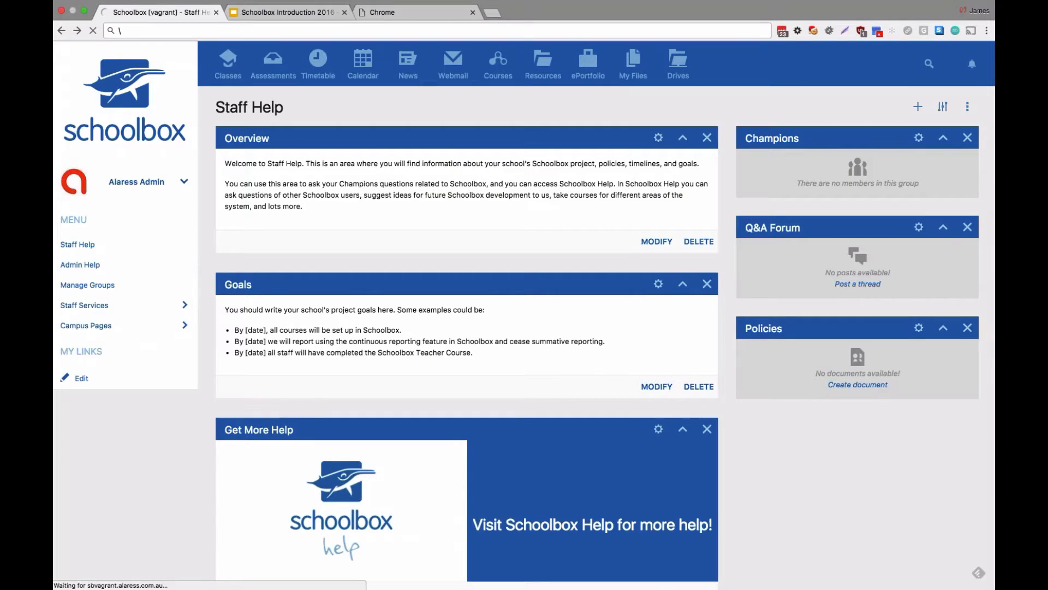
Step: Load the nonexistent page sbvagrant.alaress.com.au/homepage/32423453 to view the error page, and return to Admin Help
left_click(236, 30)
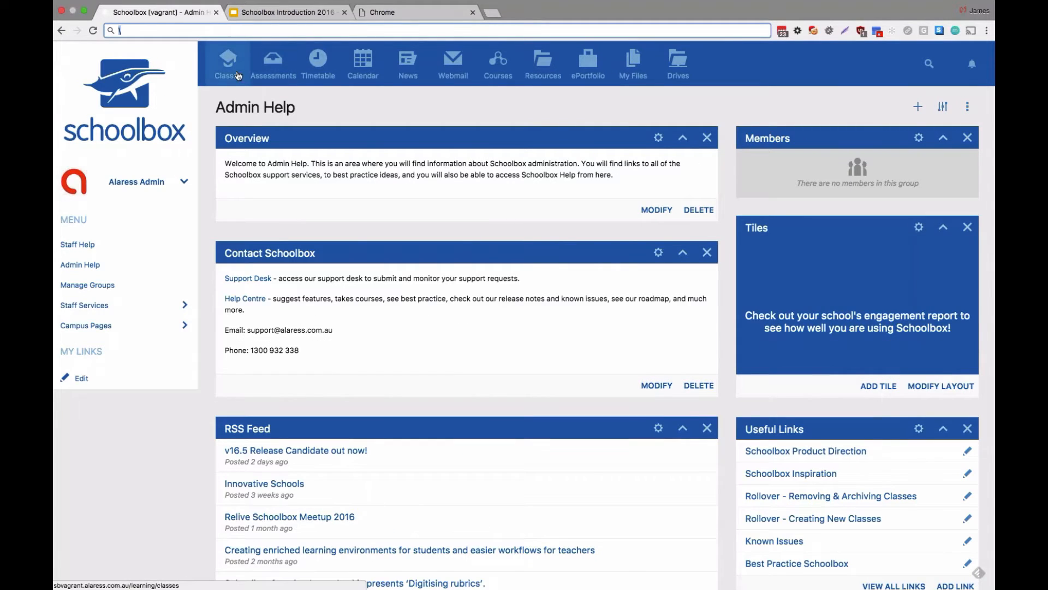
left_click(225, 31)
type("\\")
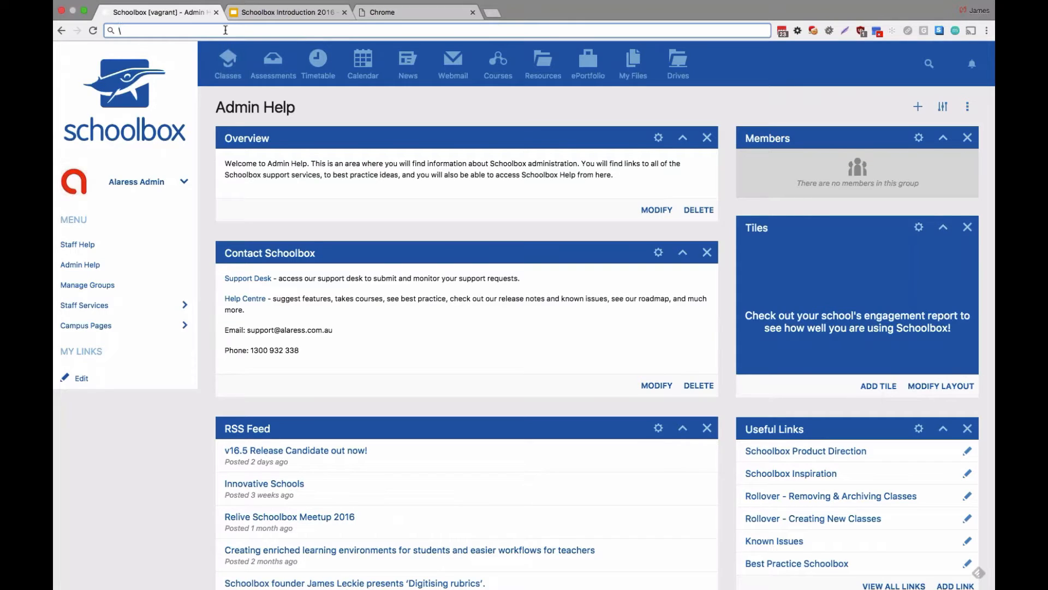
key("BackSpace")
type("sbvagrant.alaress.com.au")
key("Right")
key("Down")
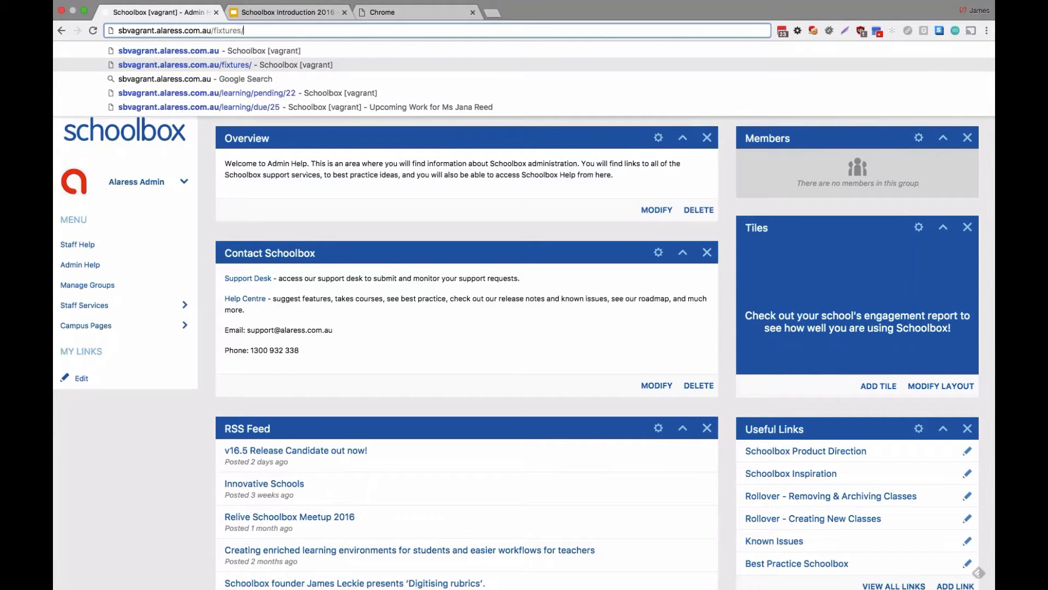
key("Down")
key("Down")
key("Down")
key("Up")
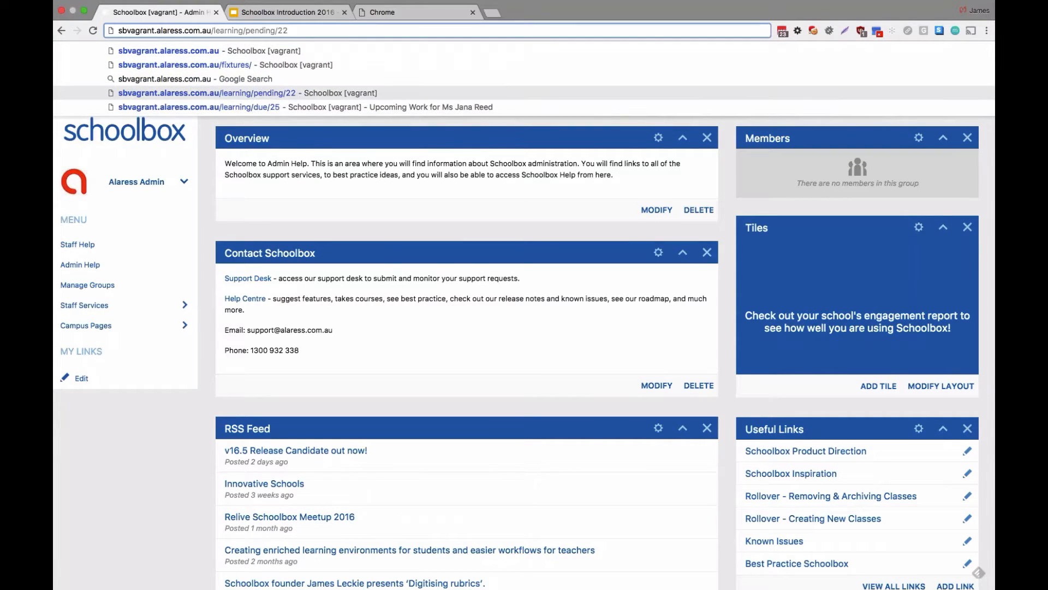
key("Down")
key("Up")
key("BackSpace")
key("BackSpace")
key("BackSpace")
key("BackSpace")
key("BackSpace")
key("BackSpace")
key("BackSpace")
key("BackSpace")
key("BackSpace")
key("BackSpace")
key("BackSpace")
key("BackSpace")
key("BackSpace")
key("BackSpace")
key("BackSpace")
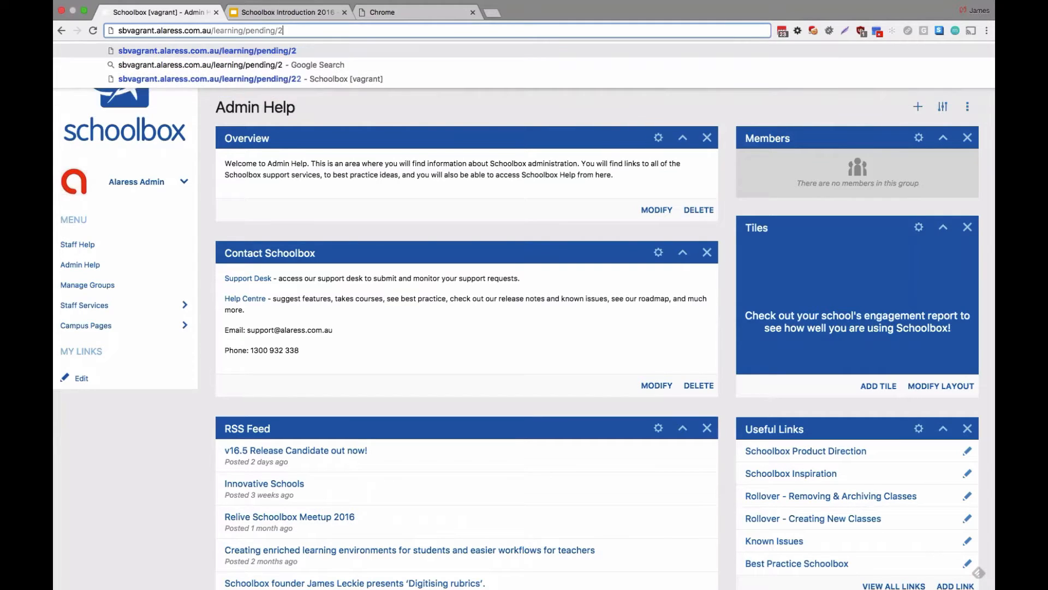
key("BackSpace")
key("BackSpace")
key("BackSpace")
key("BackSpace")
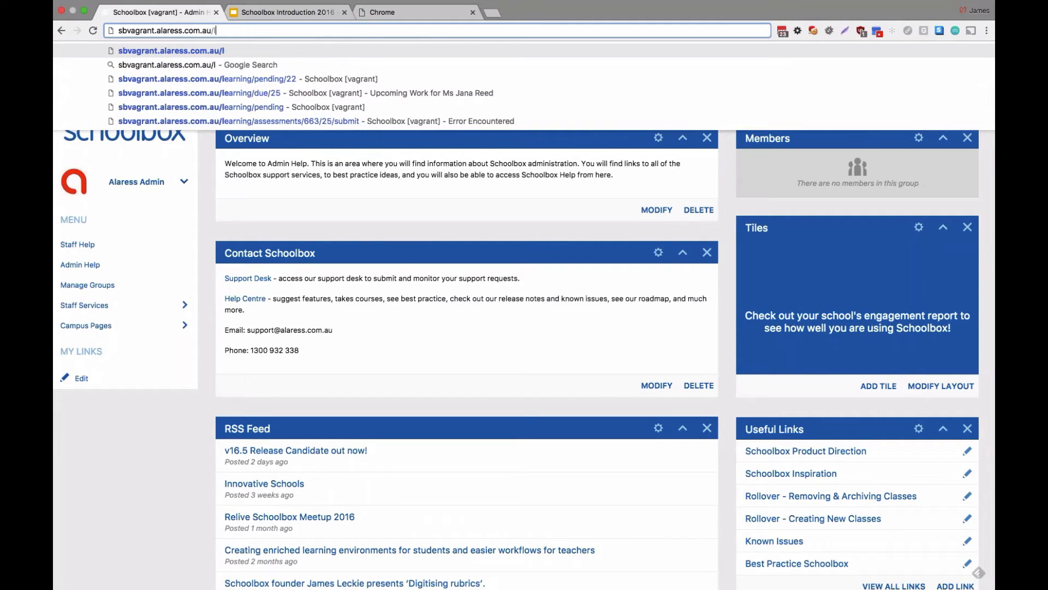
type("homepage/")
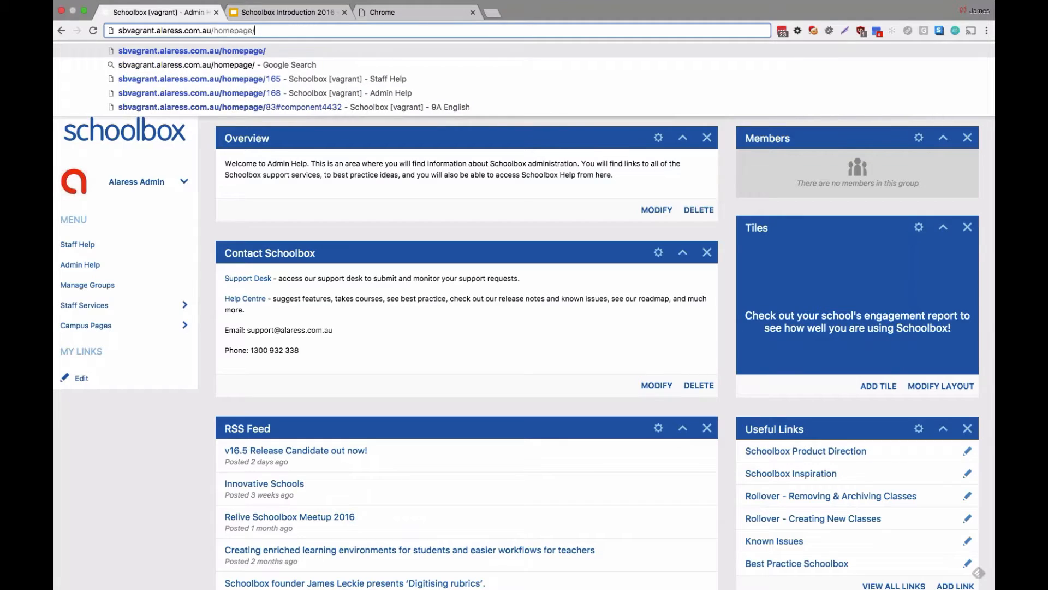
type("32423453")
key("Return")
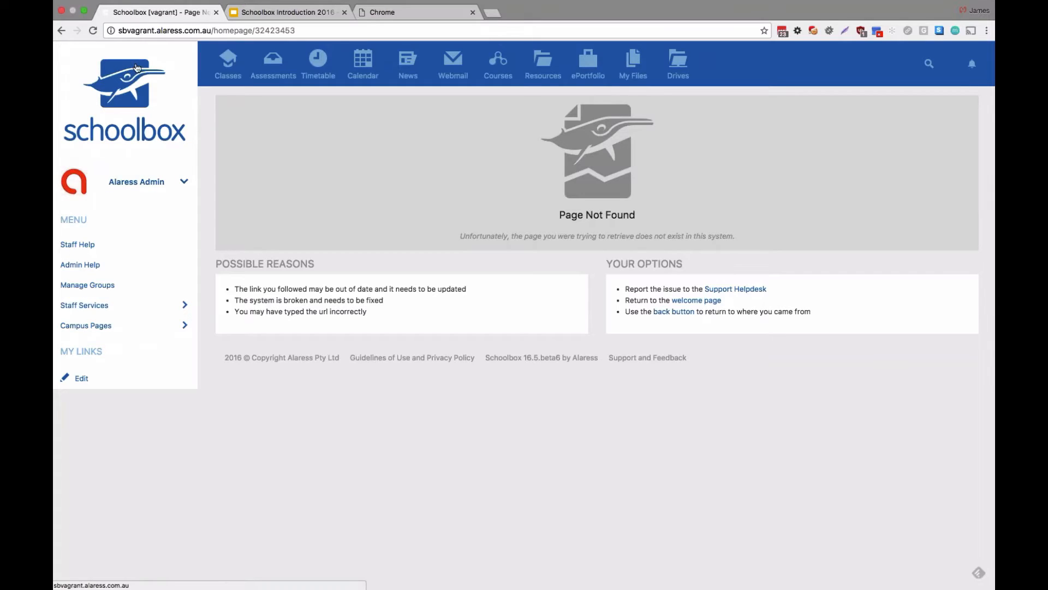
left_click(62, 31)
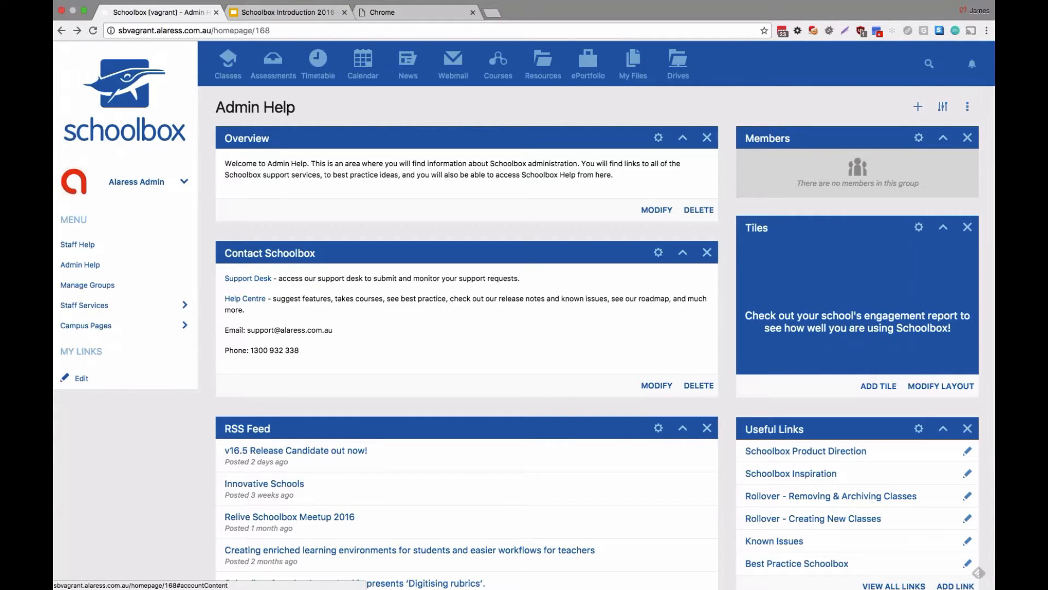
Step: Open the Schoolbox Administration area and check the server's memory usage on its home page
left_click(171, 187)
left_click(121, 278)
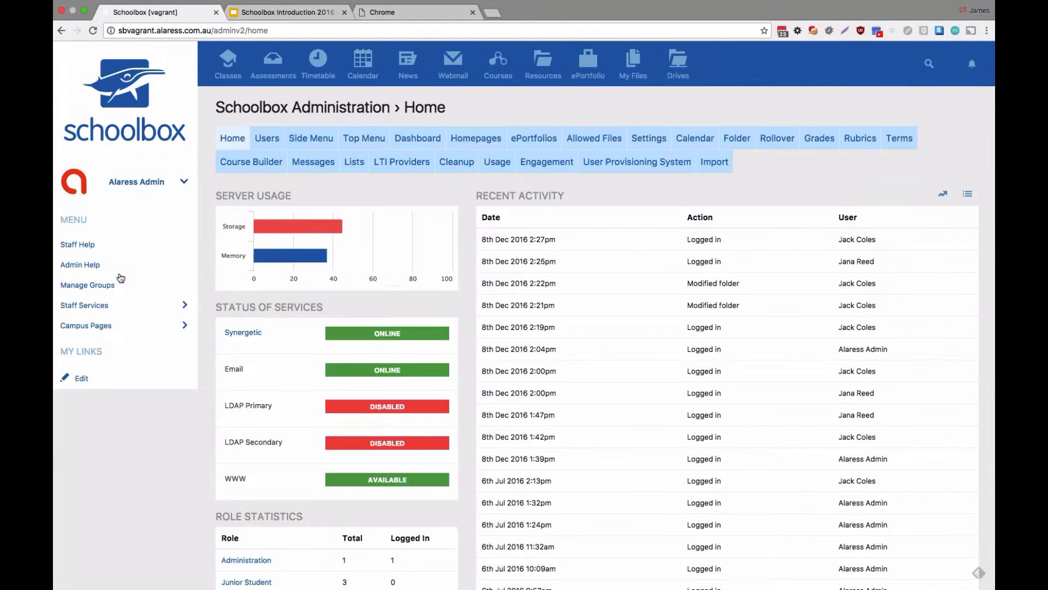
mouse_move(333, 265)
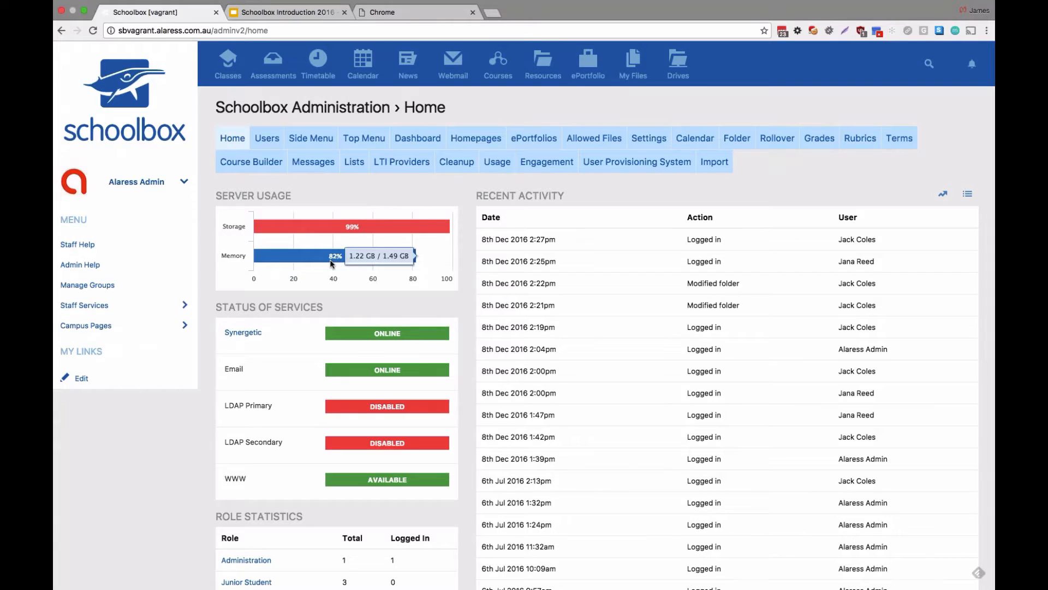
double_click(233, 137)
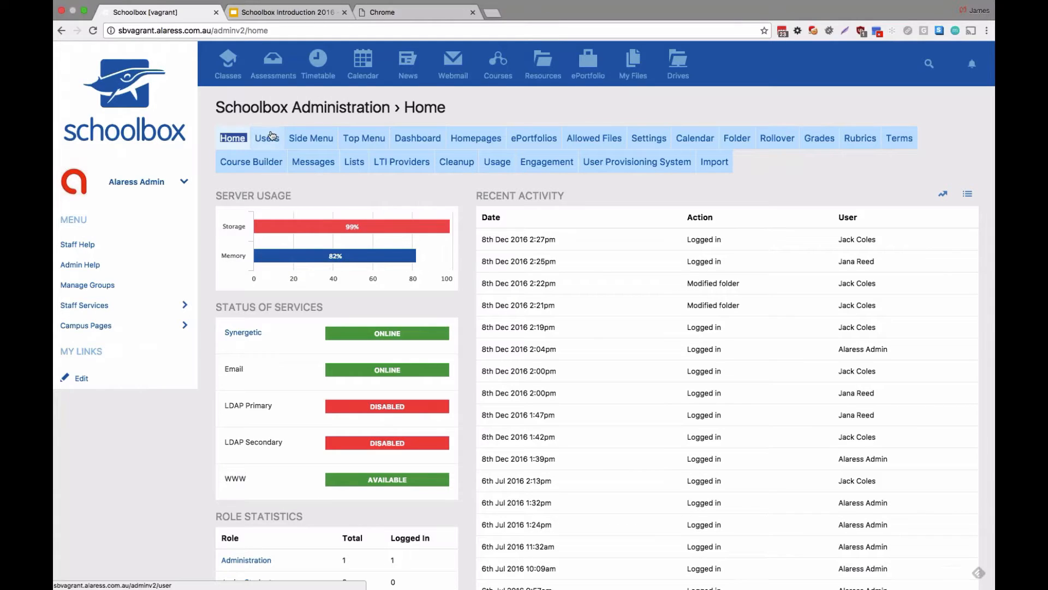
Step: Open the second superuser's record in user administration and examine its Position Title field
left_click(271, 136)
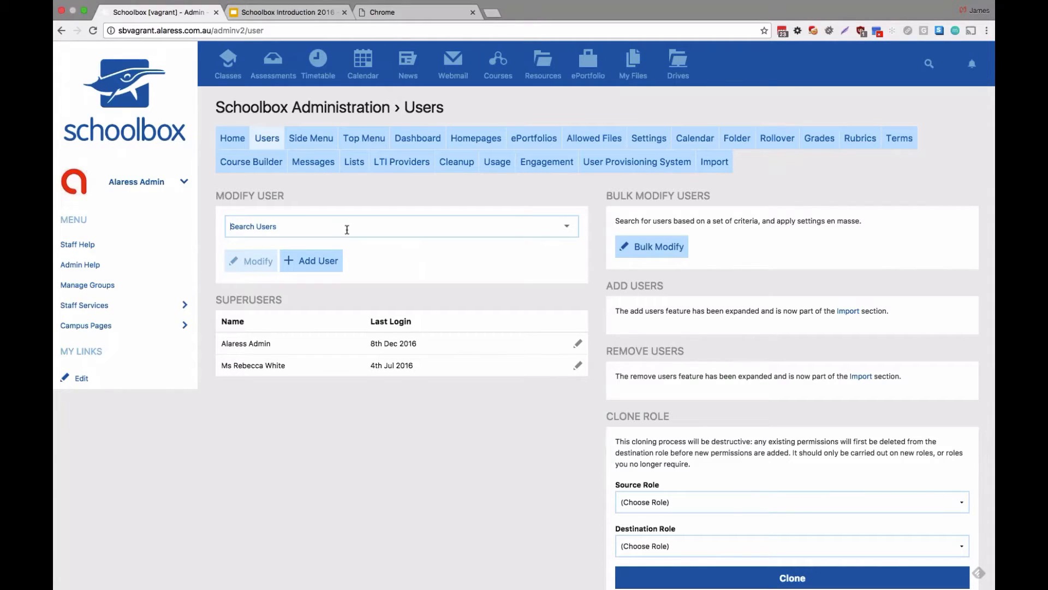
left_click(576, 365)
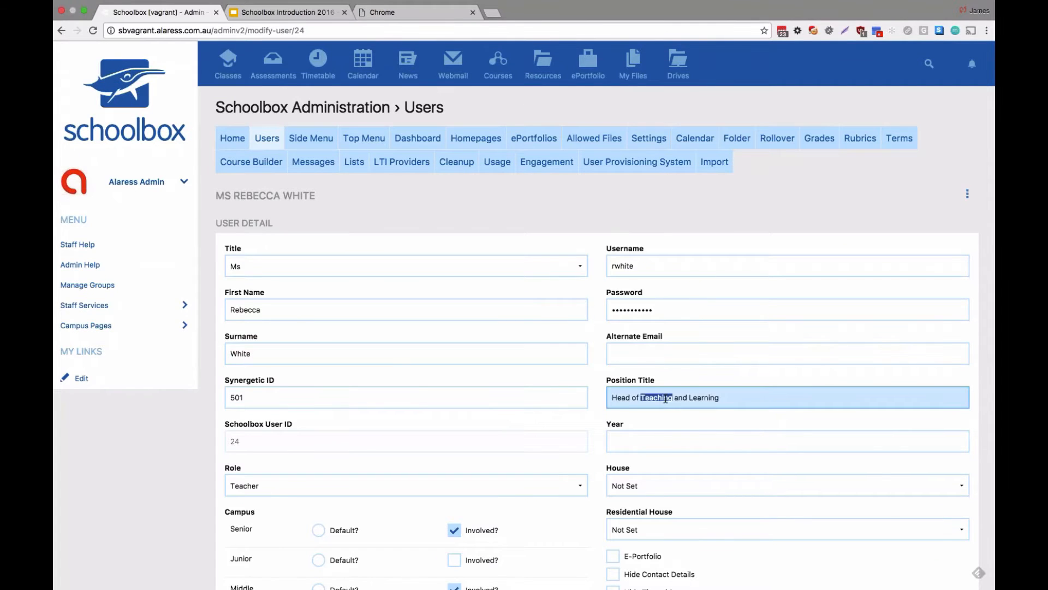
triple_click(663, 396)
scroll(663, 393, "down", 3)
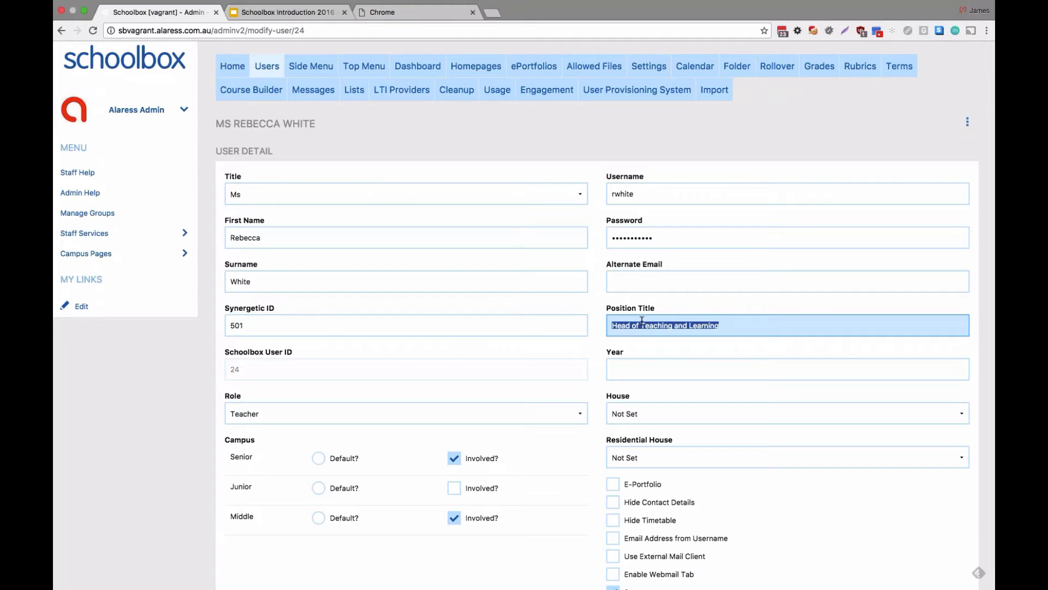
double_click(704, 325)
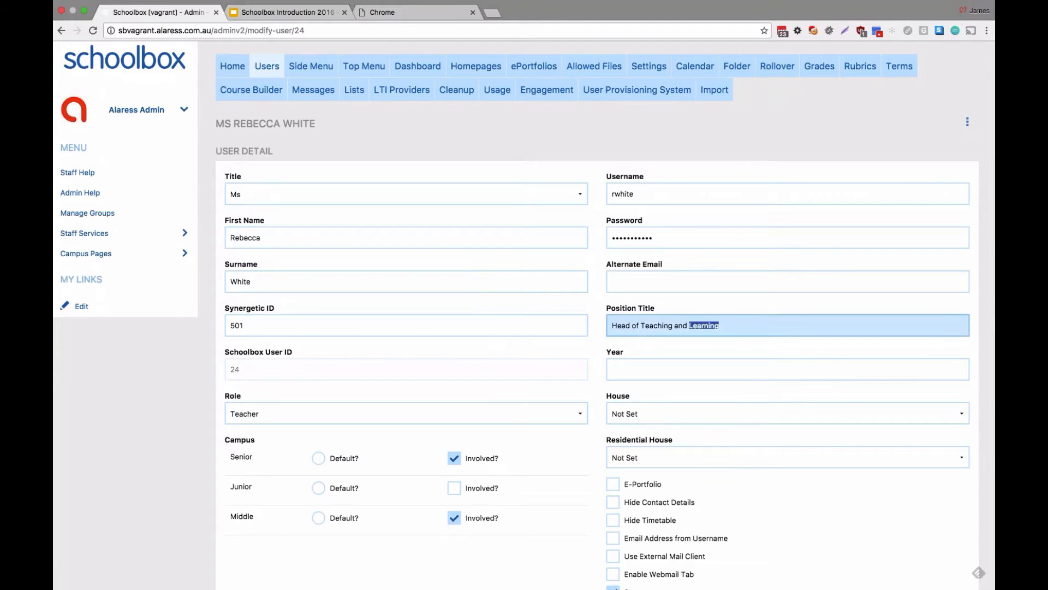
scroll(600, 316, "up", 1)
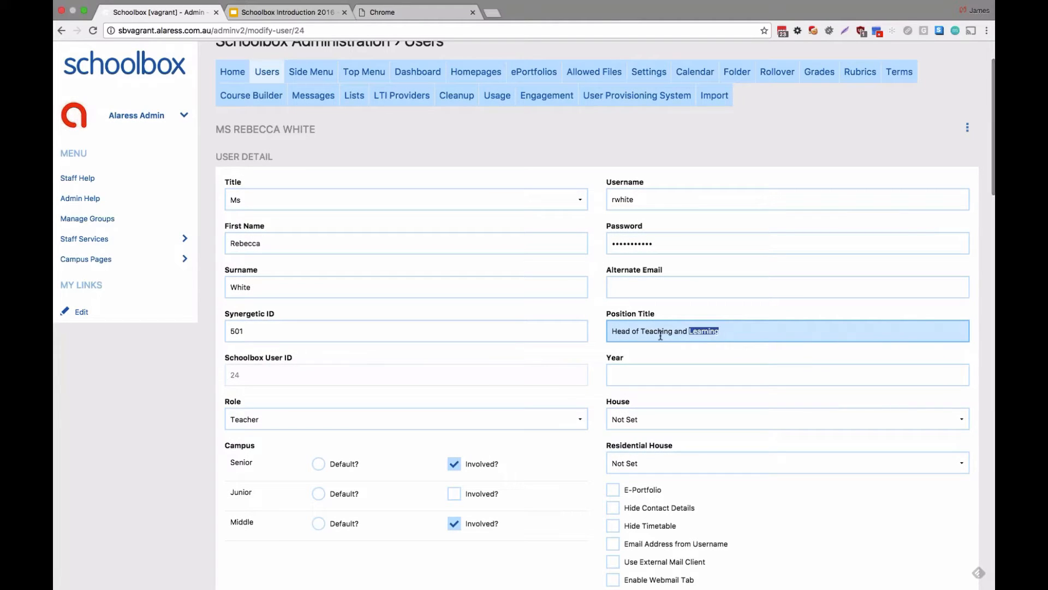
triple_click(661, 336)
scroll(660, 336, "up", 3)
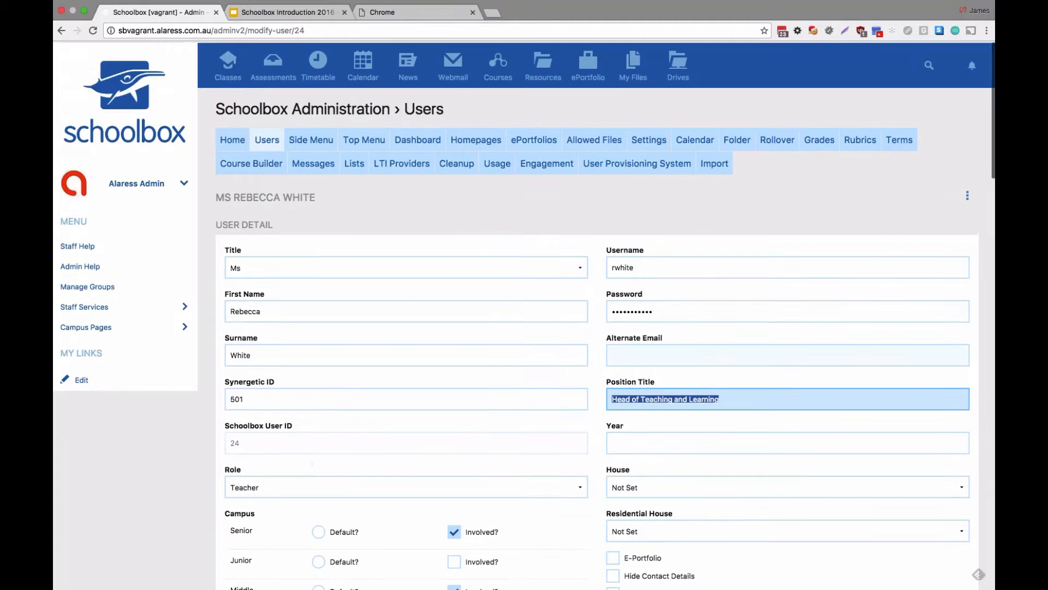
Step: Search the site for the superuser's surname and compare the position and year descriptions under the people results
left_click(894, 71)
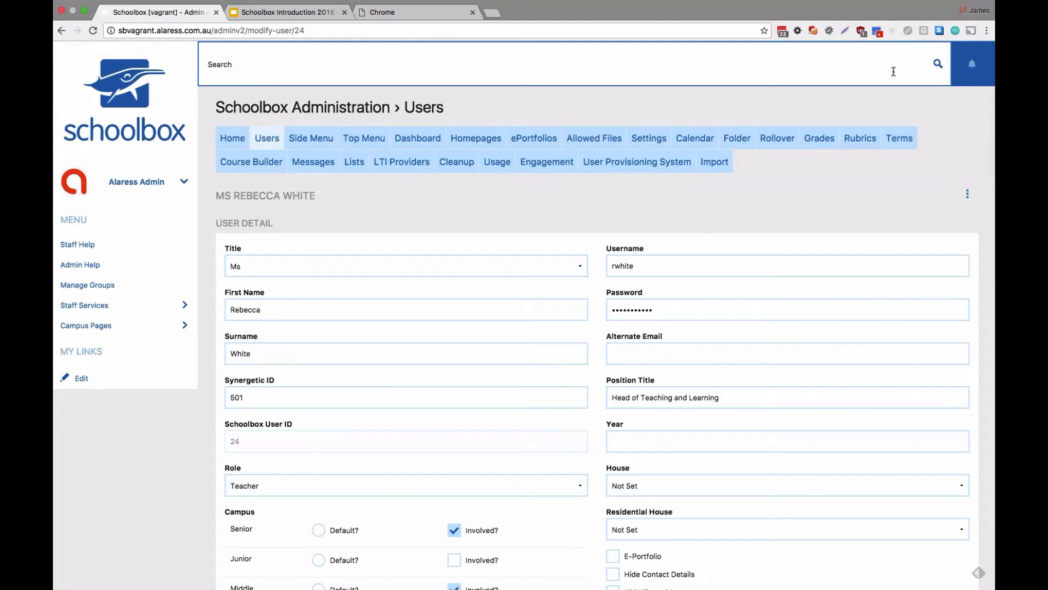
type("white")
key("Return")
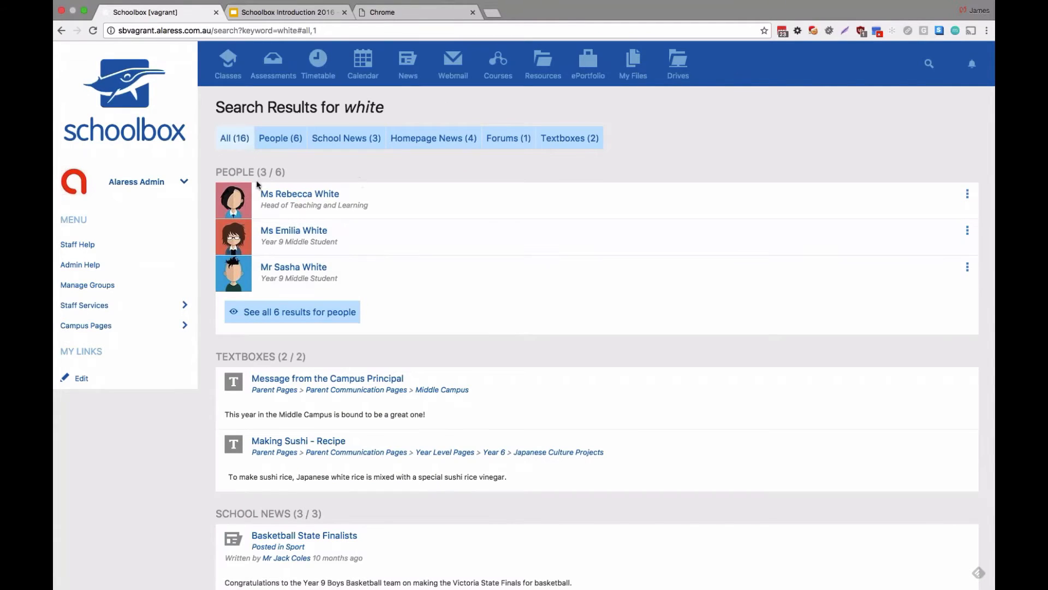
left_click_drag(261, 205, 328, 210)
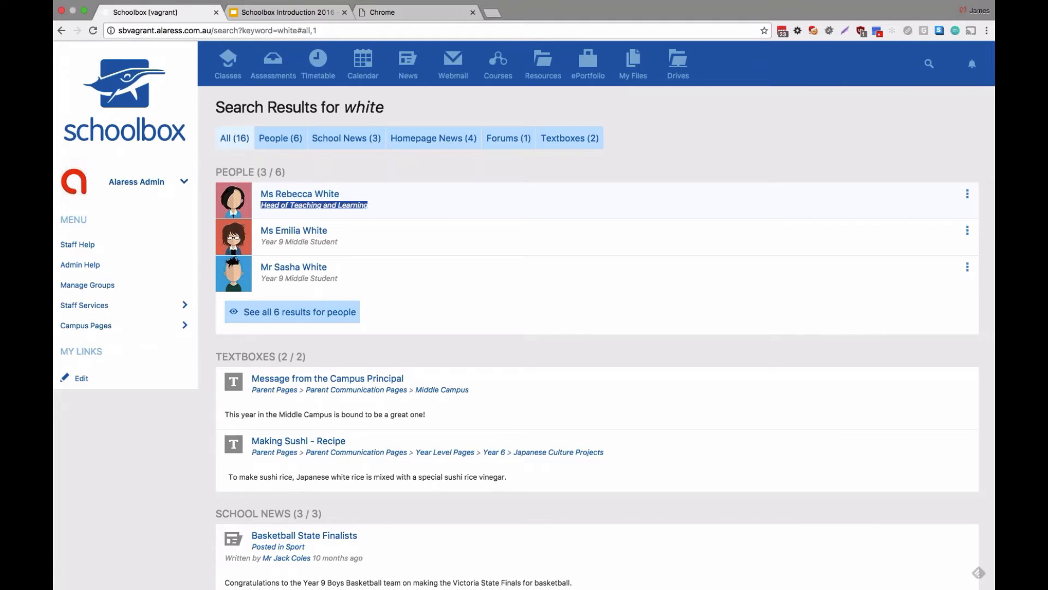
triple_click(290, 241)
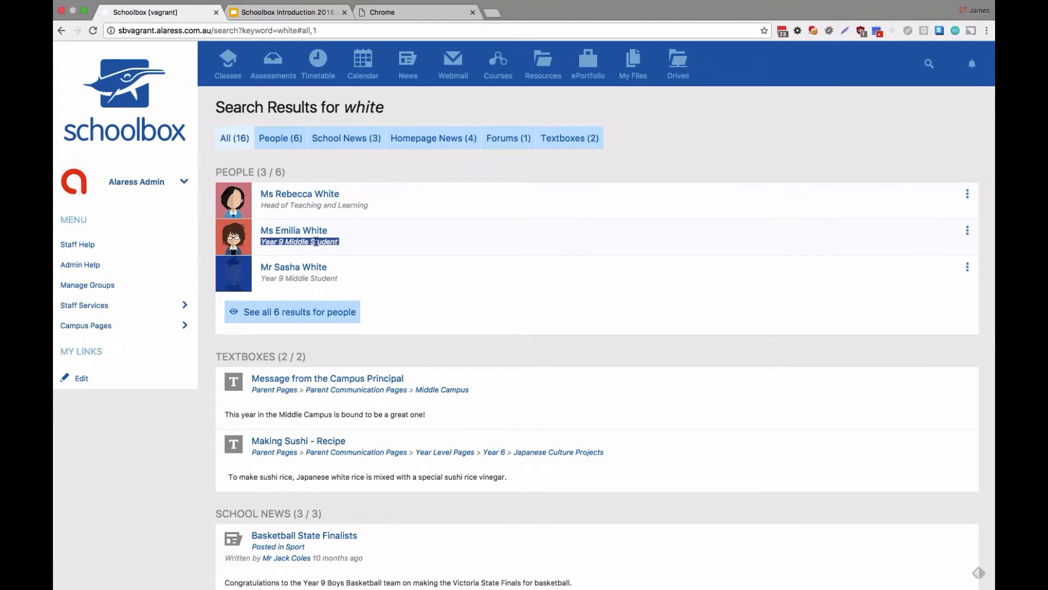
double_click(316, 241)
triple_click(292, 241)
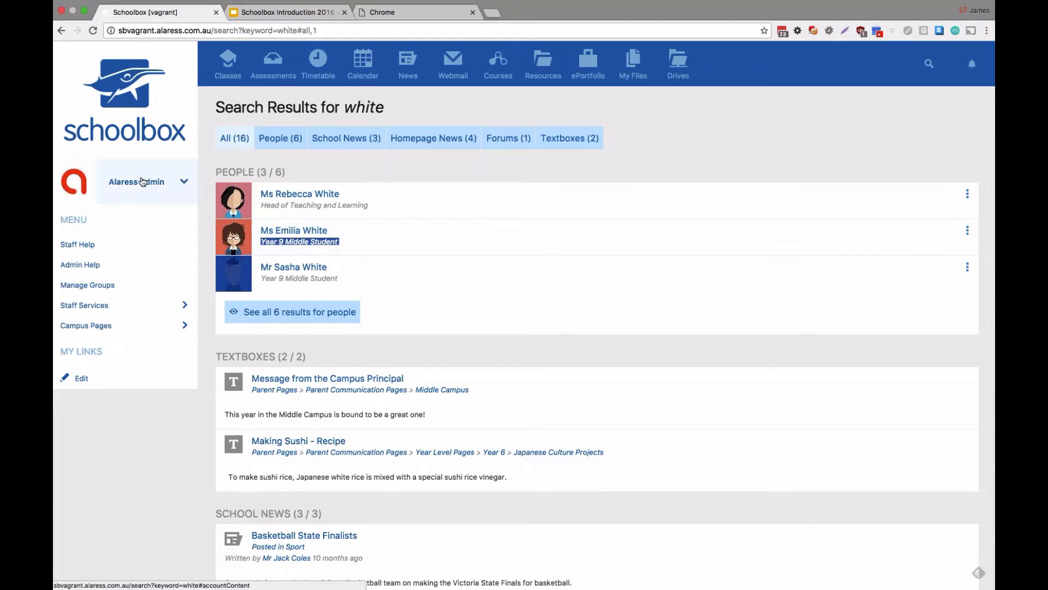
Step: Return to the Administration area and open the Dashboard configuration for the Administration role
left_click(142, 181)
left_click(121, 268)
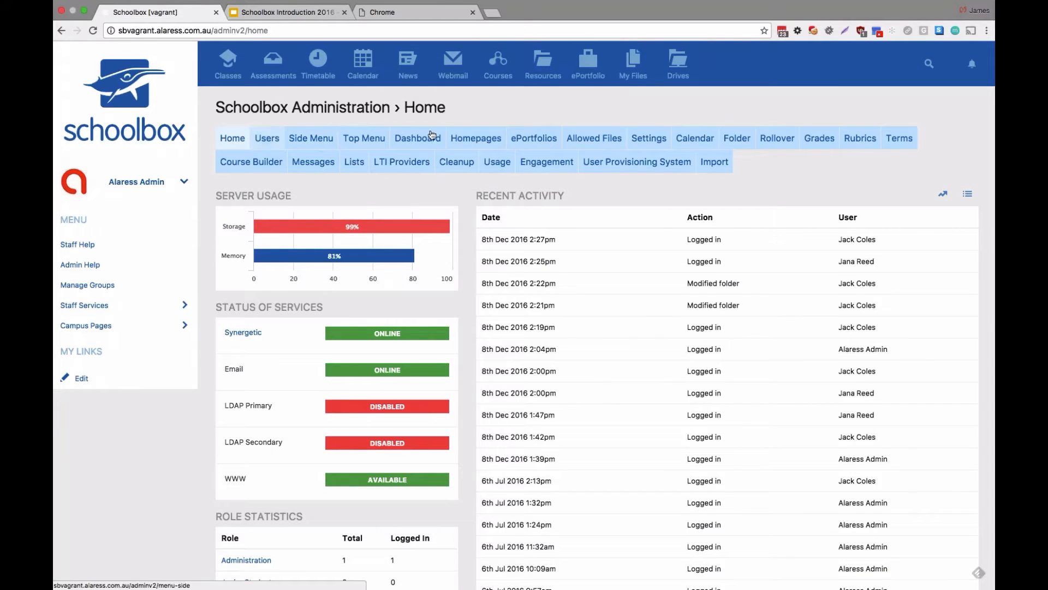
left_click(421, 137)
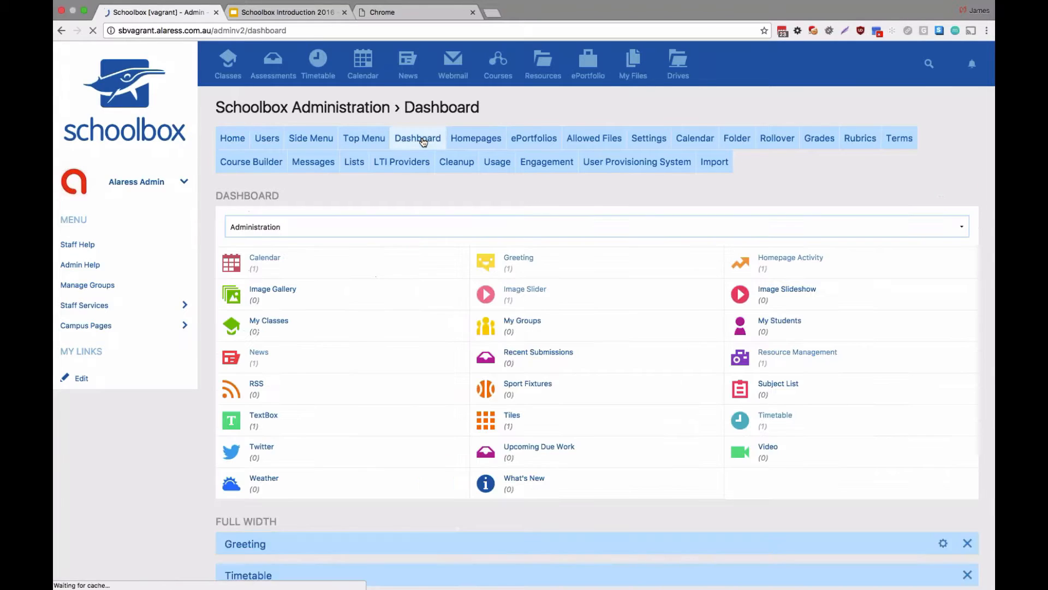
Step: Examine the components available for the Administration dashboard, including My Classes and My Groups
scroll(306, 333, "down", 2)
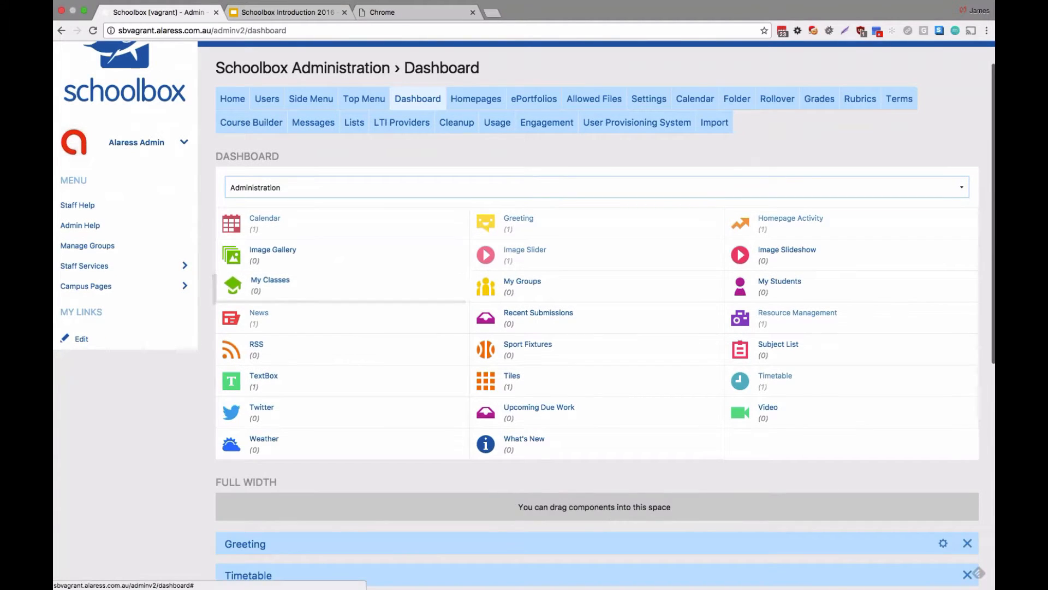
left_click_drag(497, 437, 499, 436)
left_click_drag(526, 348, 527, 350)
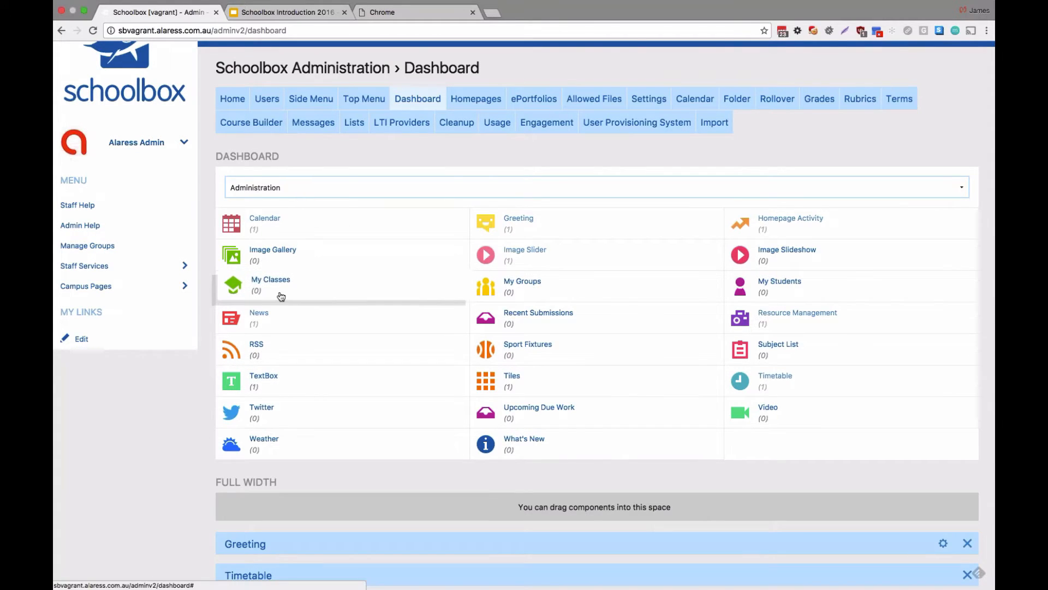
mouse_move(294, 294)
mouse_move(496, 284)
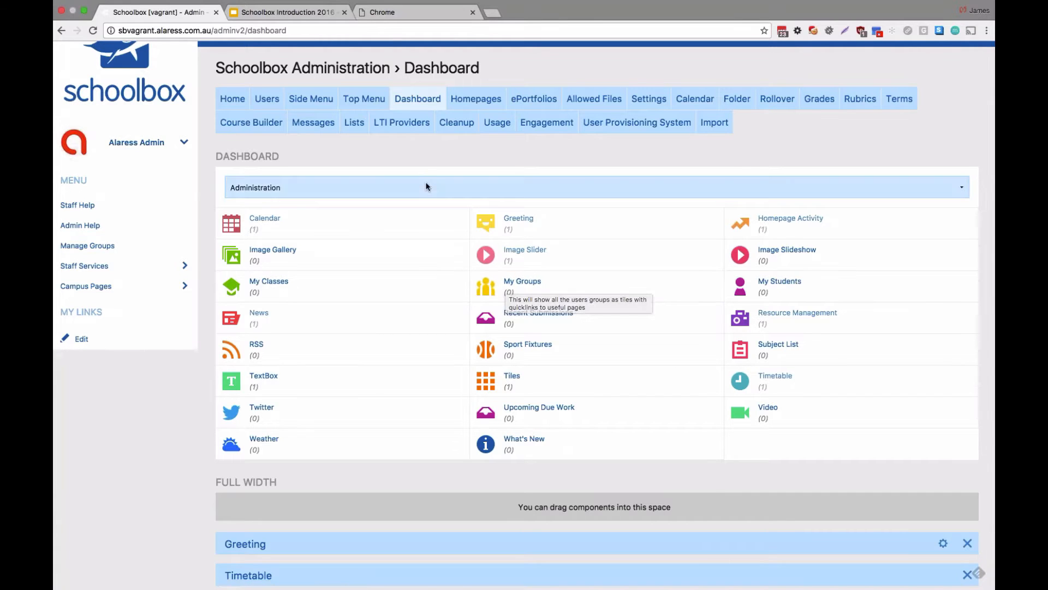
Step: Switch the dashboard configuration to the Middle Student role and review its full-width, left-column and right-column components
left_click(410, 187)
left_click(378, 237)
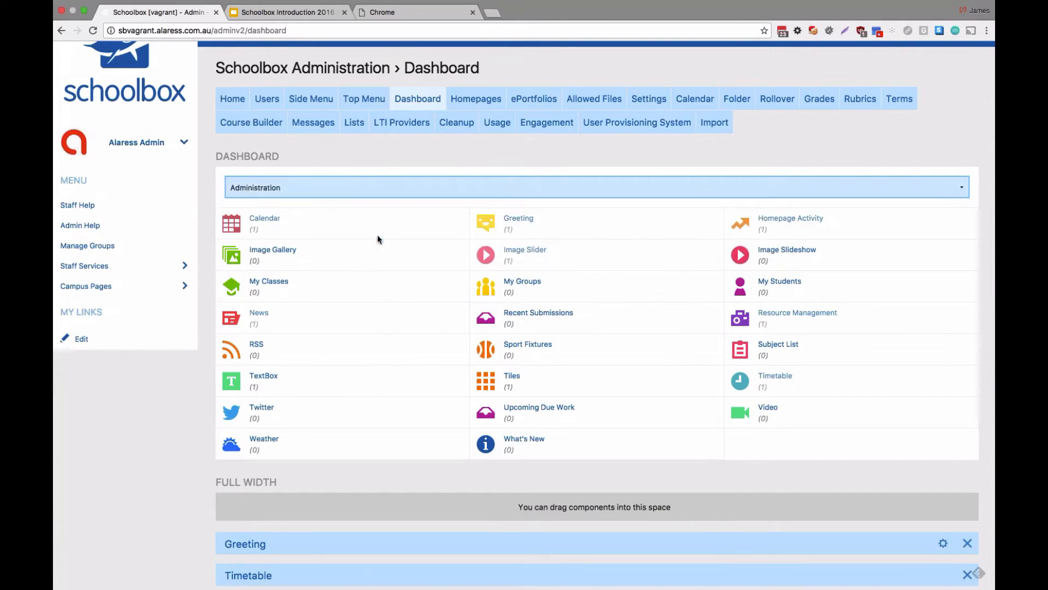
scroll(598, 328, "down", 6)
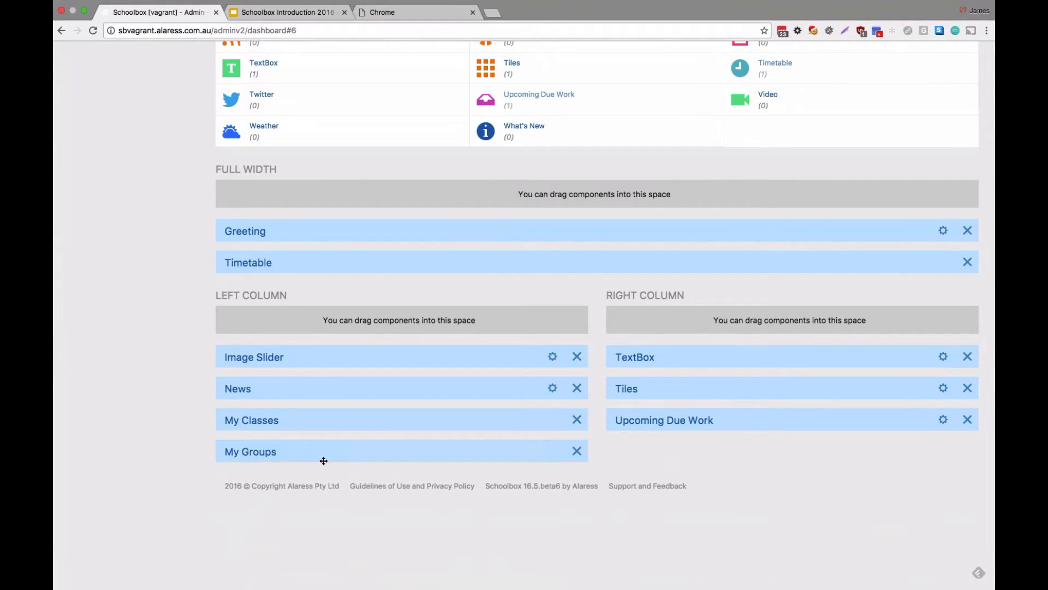
scroll(295, 430, "up", 7)
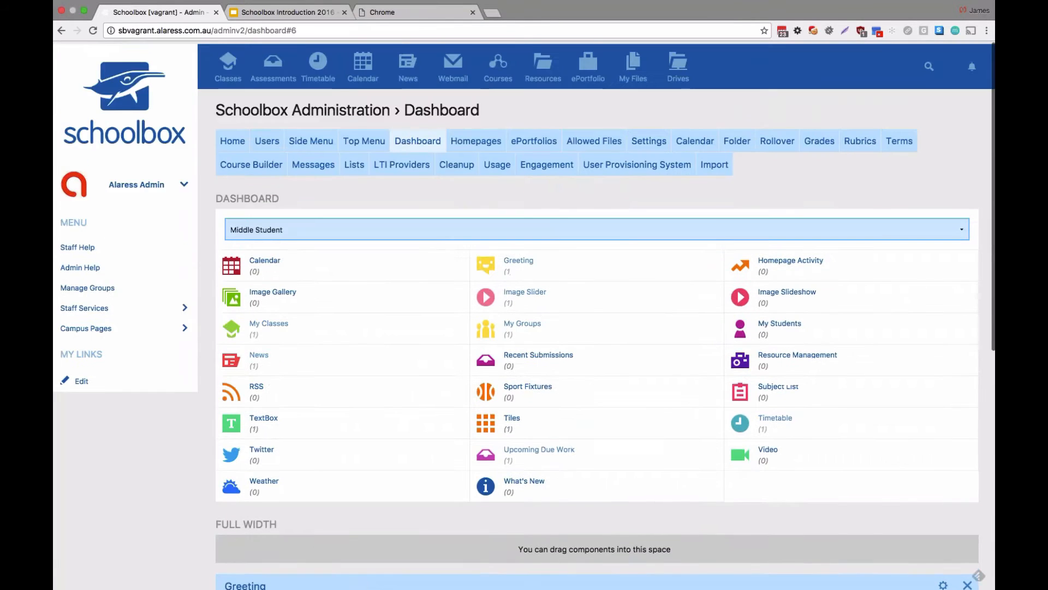
Step: Switch to the Middle Student user and view the actions offered for 9A English under My Classes on the dashboard
left_click(157, 181)
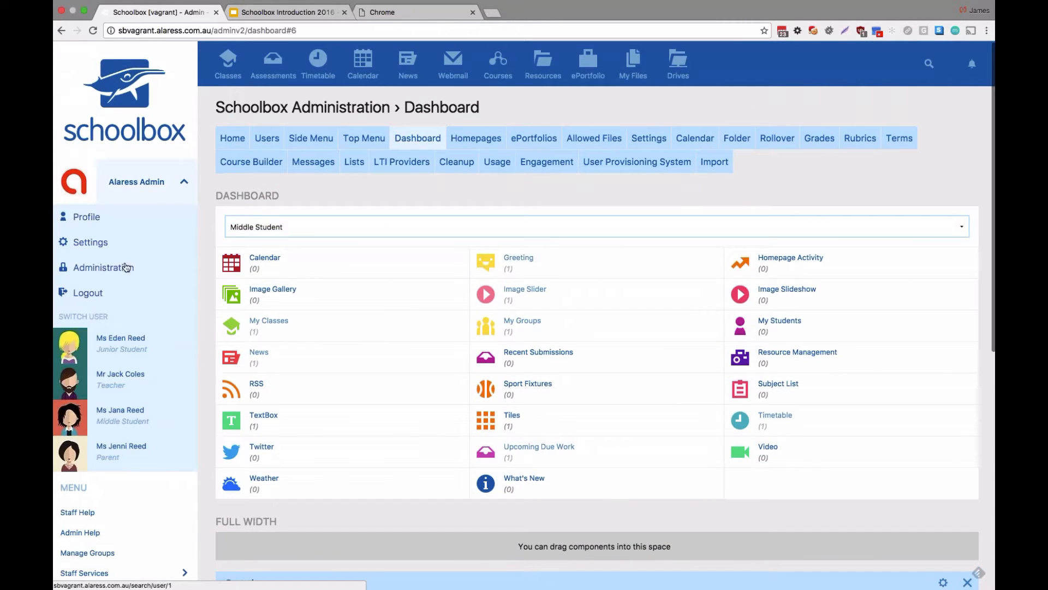
left_click(130, 421)
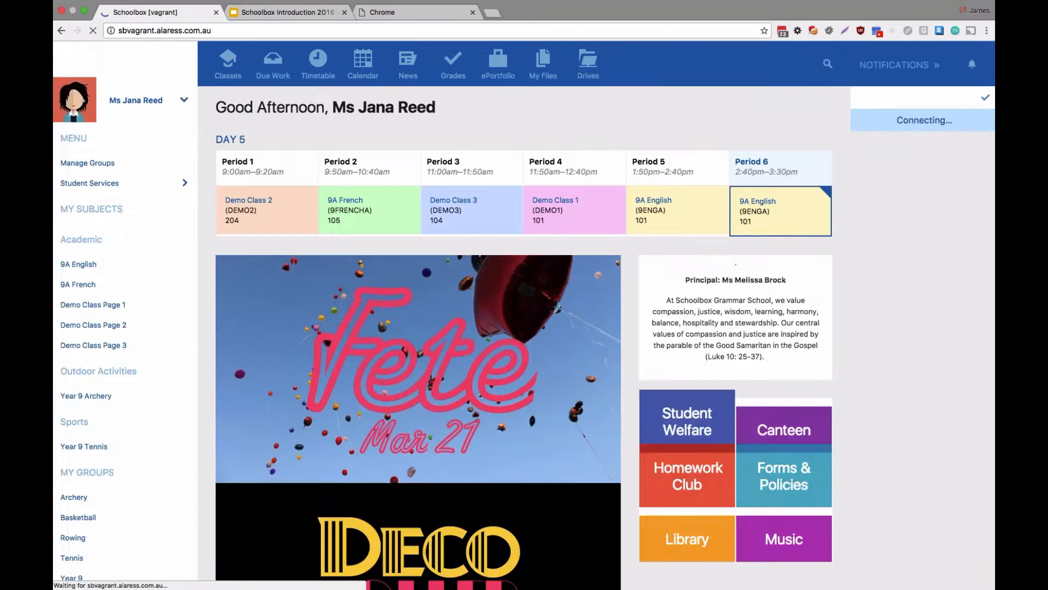
scroll(322, 409, "down", 10)
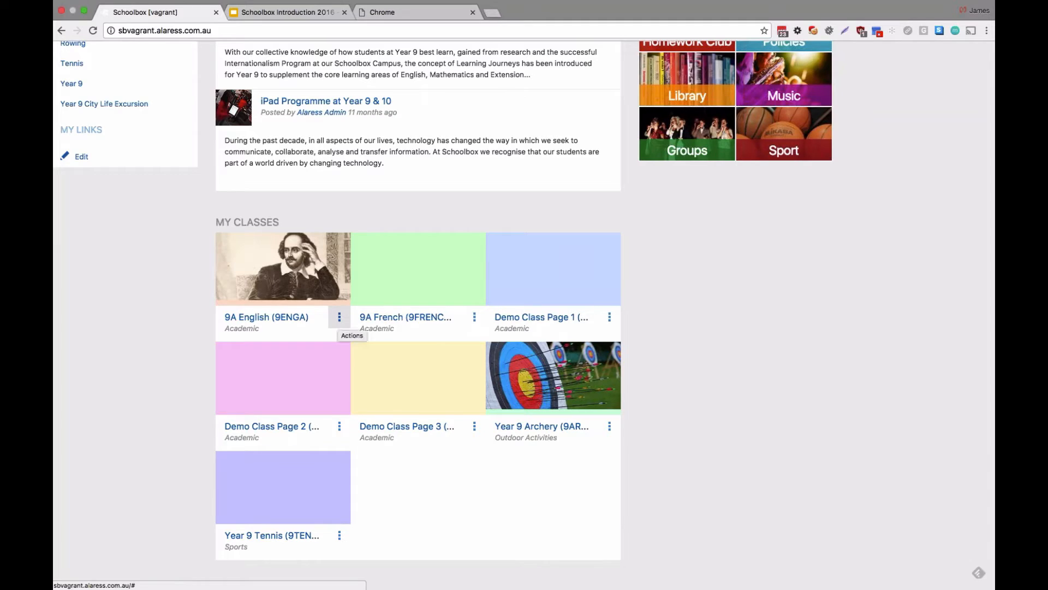
left_click(339, 316)
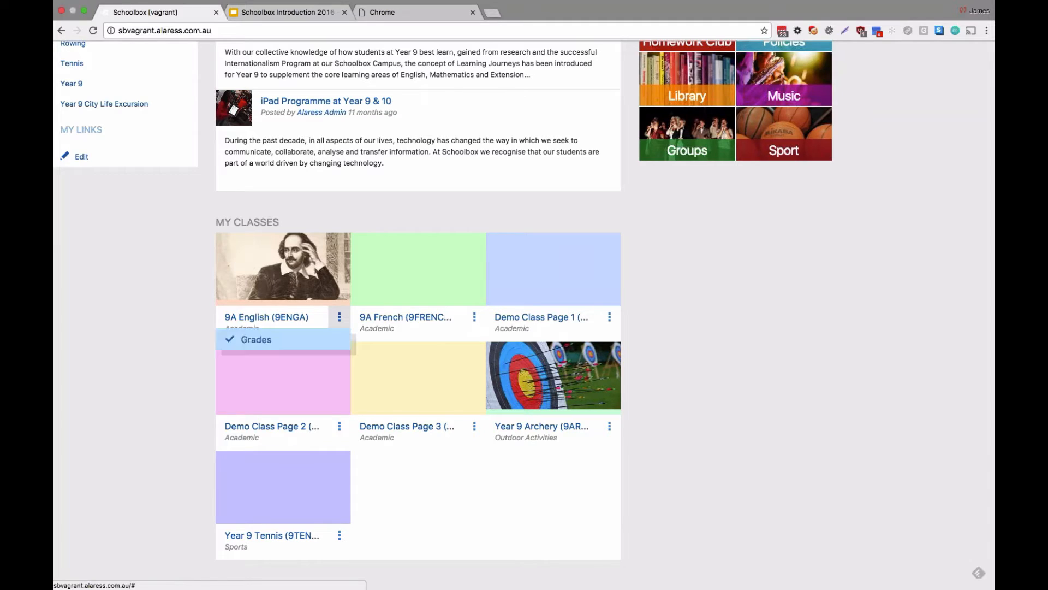
left_click(339, 316)
Step: Review the remaining class tiles and the My Groups tiles on the student's dashboard
scroll(366, 373, "down", 1)
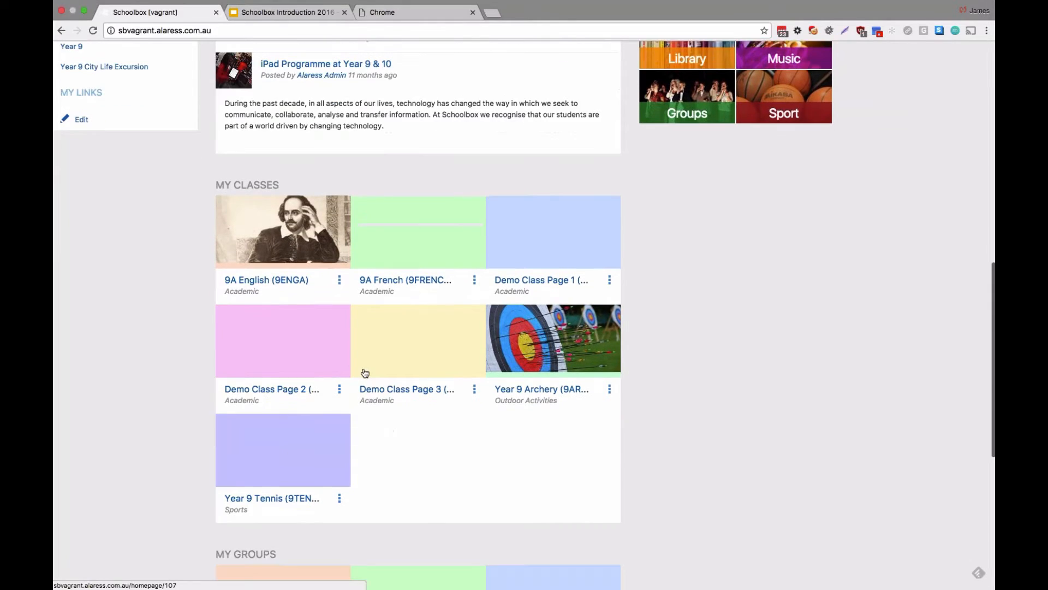
scroll(363, 374, "down", 1)
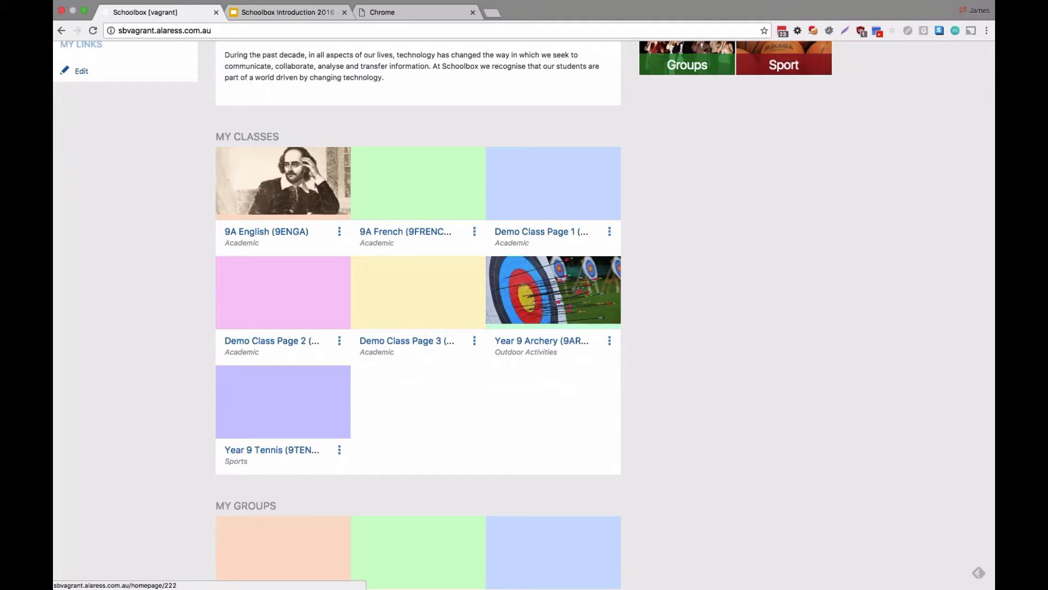
scroll(418, 316, "down", 4)
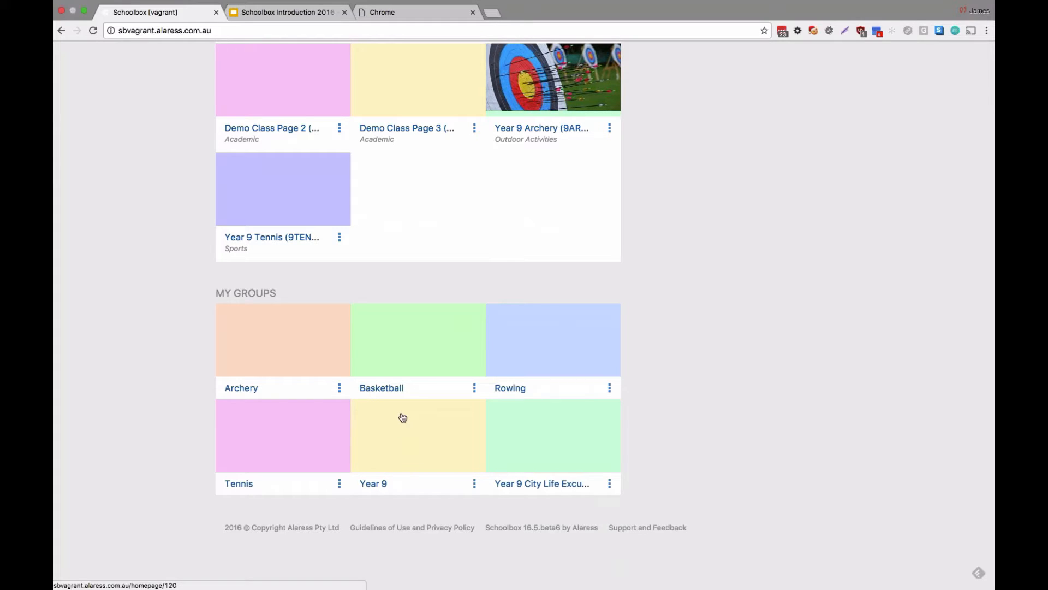
scroll(403, 418, "up", 7)
scroll(402, 417, "up", 9)
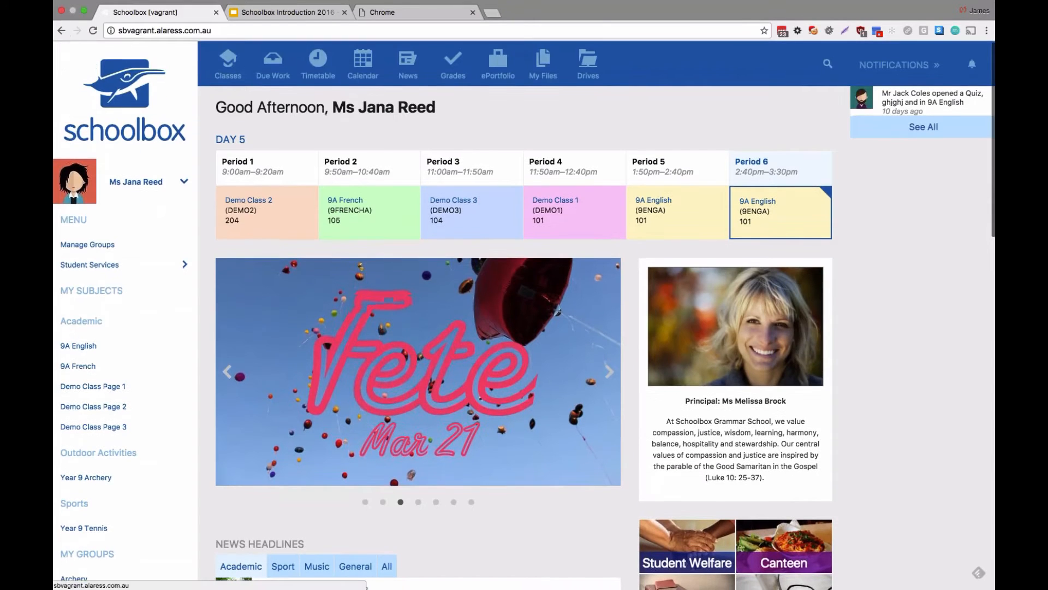
Step: Switch back to the administrator account and open the Administration area
left_click(62, 31)
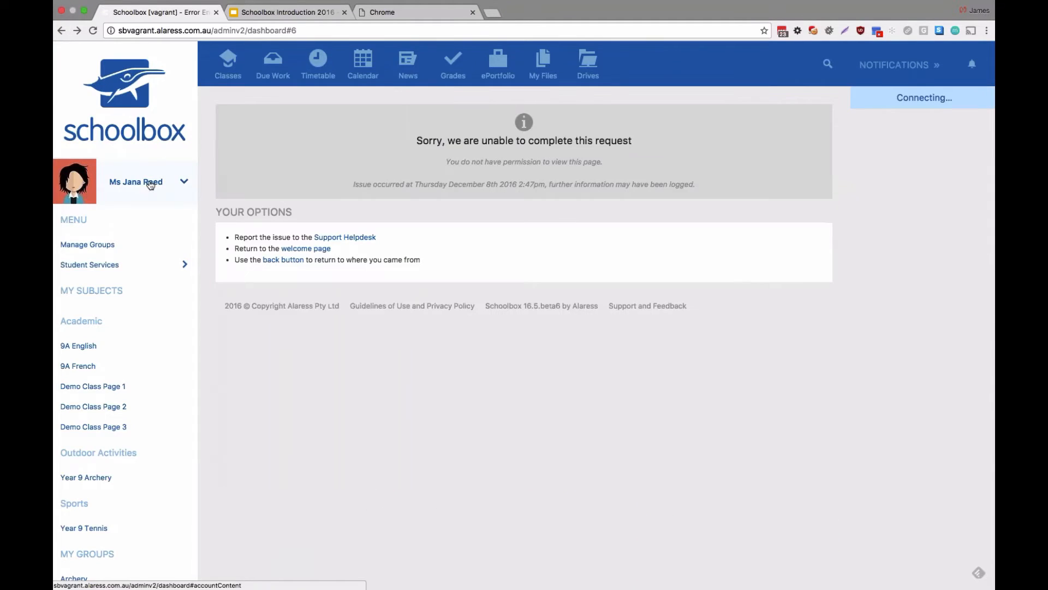
left_click(150, 183)
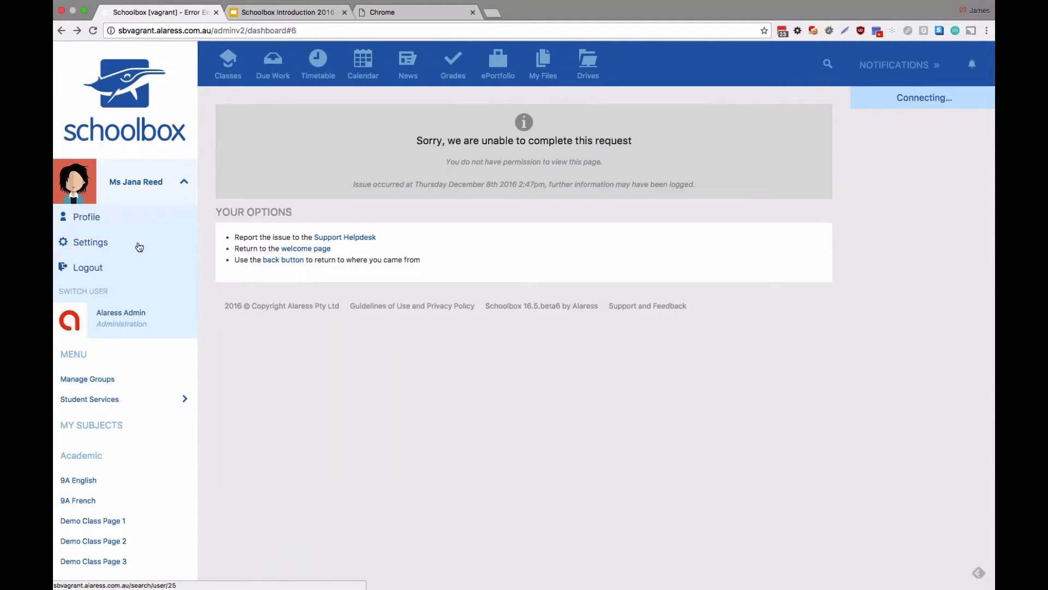
left_click(131, 324)
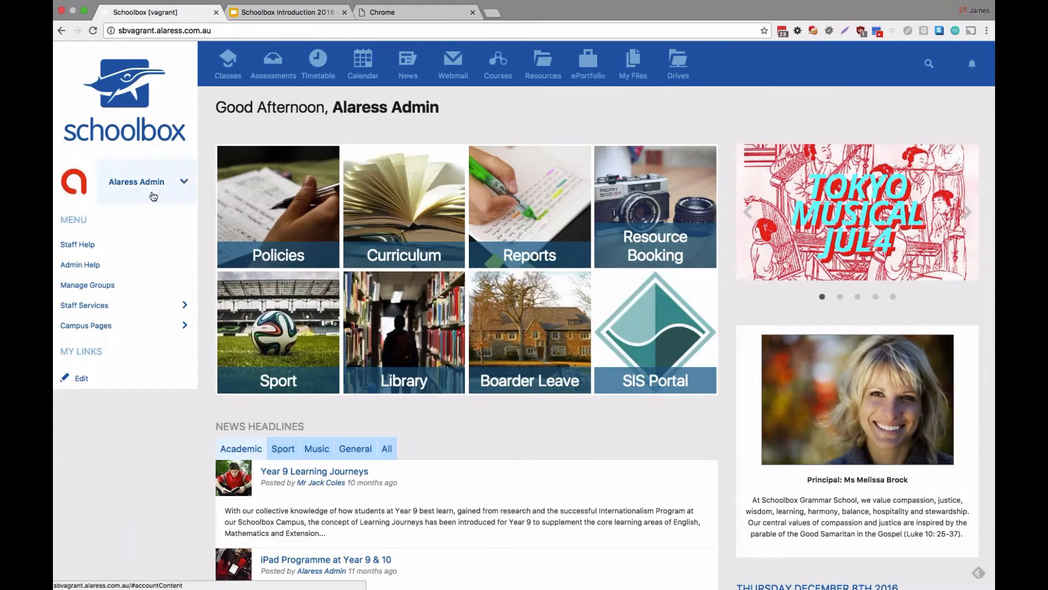
left_click(153, 184)
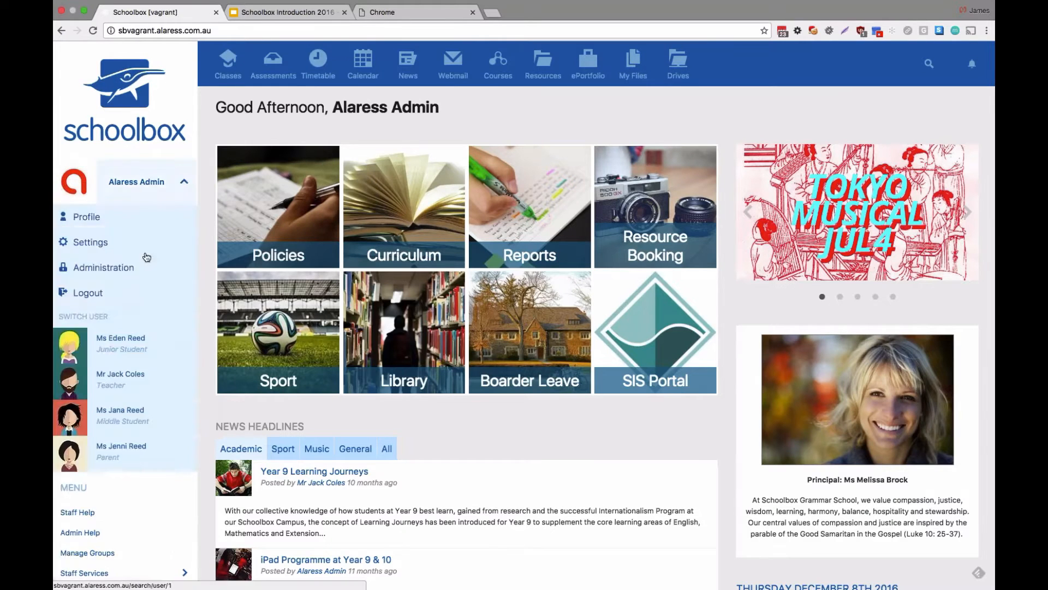
left_click(147, 266)
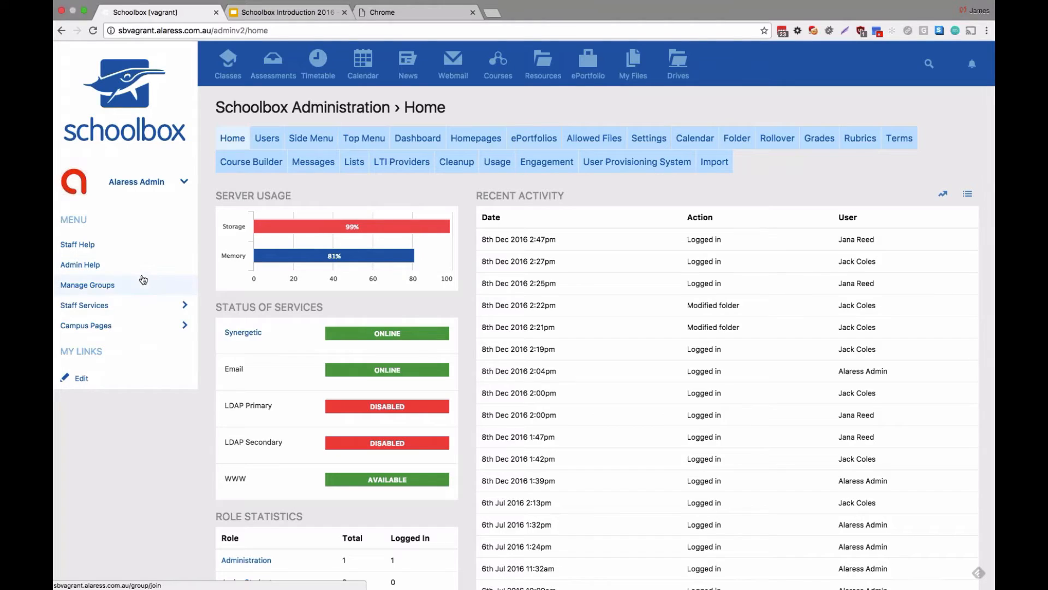
Step: Open the Side Menu configuration and rename the Menu section to "Links Stuff"
left_click(302, 141)
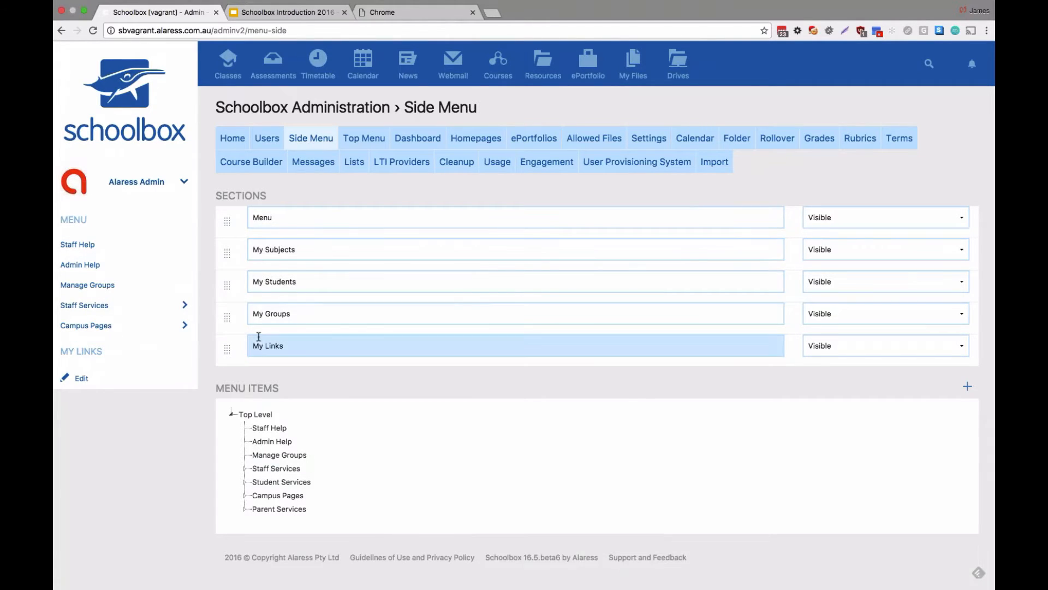
double_click(328, 218)
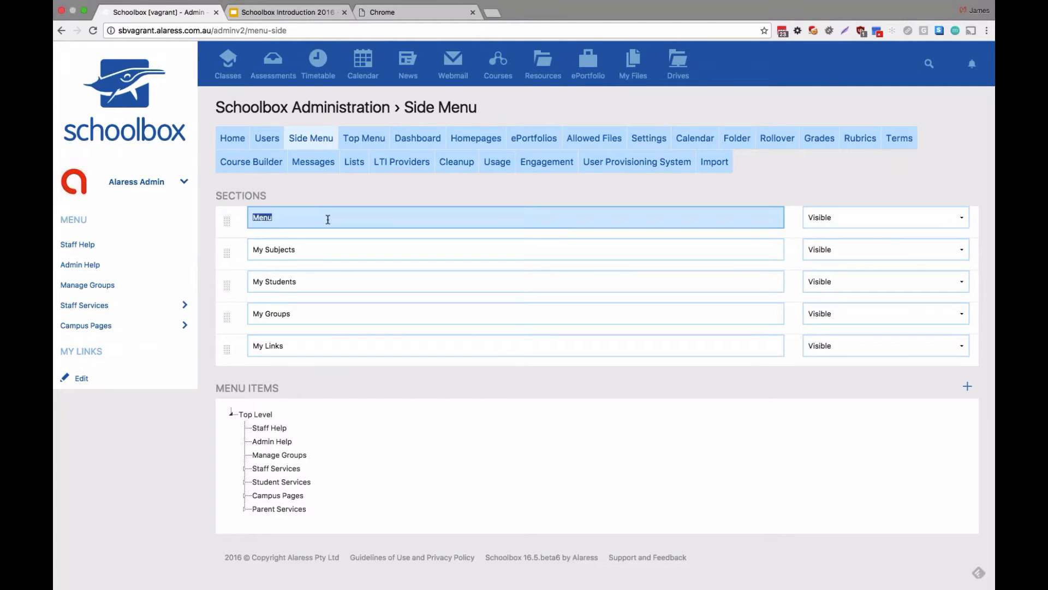
type("H")
key("BackSpace")
type("Links to l")
key("BackSpace")
key("BackSpace")
key("BackSpace")
key("BackSpace")
type("Stuff")
left_click(576, 283)
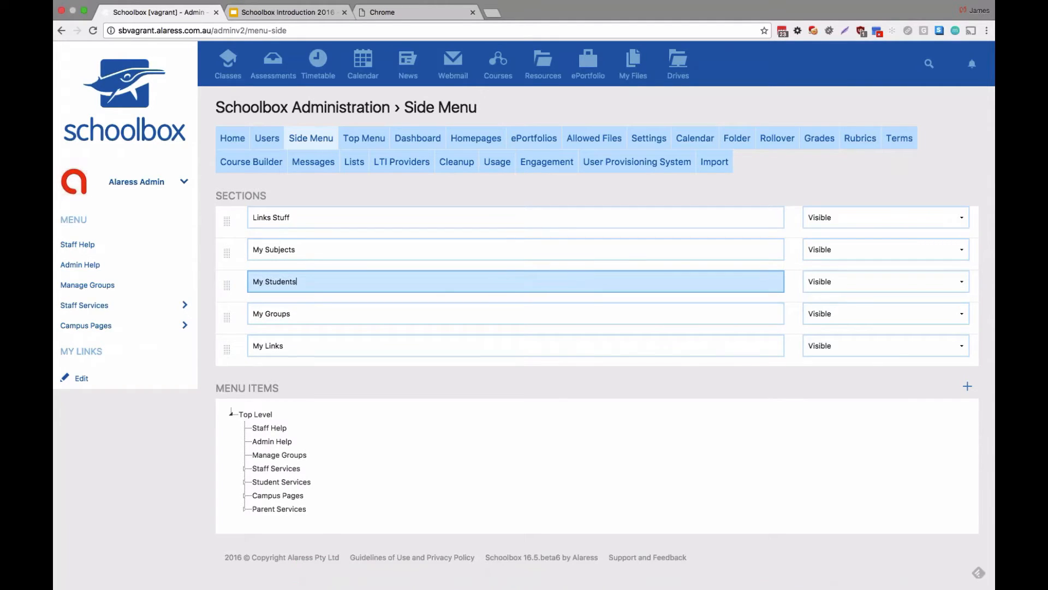
Step: Set the My Groups and My Subjects sections of the side menu to Hidden
left_click(833, 339)
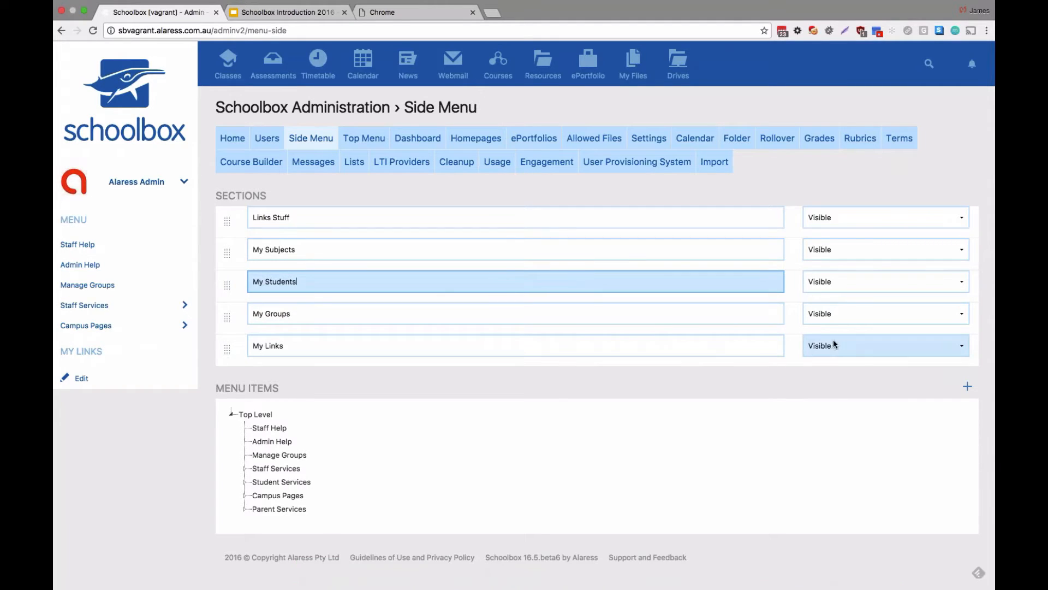
left_click(847, 315)
left_click(846, 313)
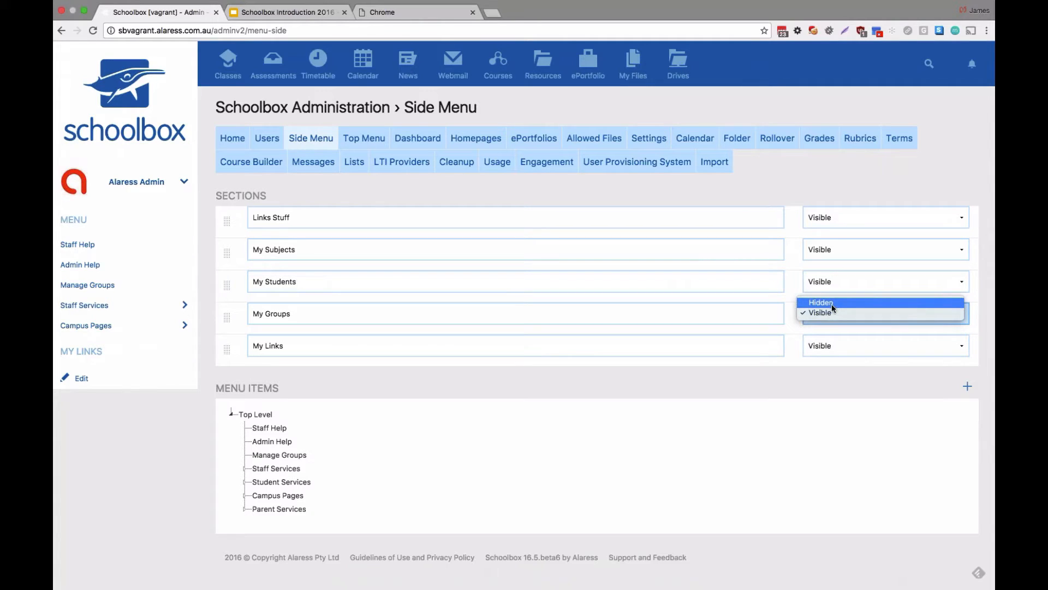
left_click(833, 304)
left_click(833, 249)
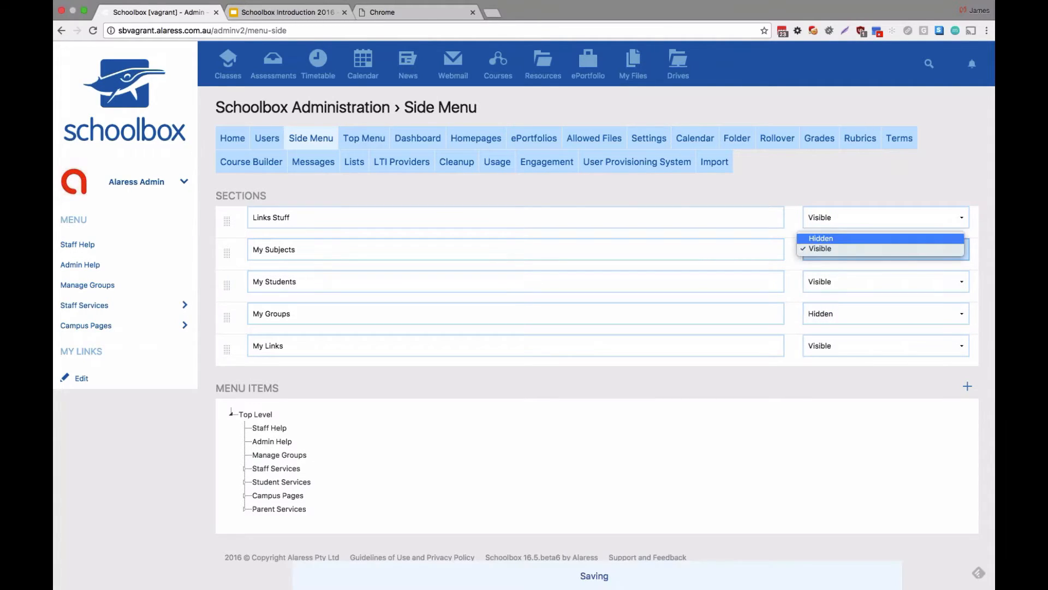
left_click(833, 238)
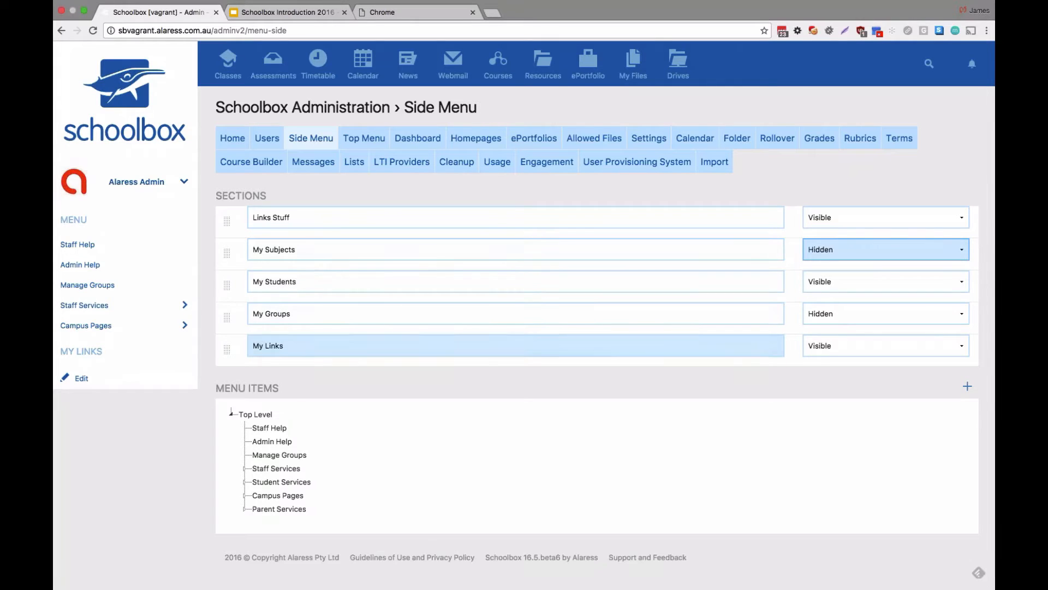
left_click(378, 187)
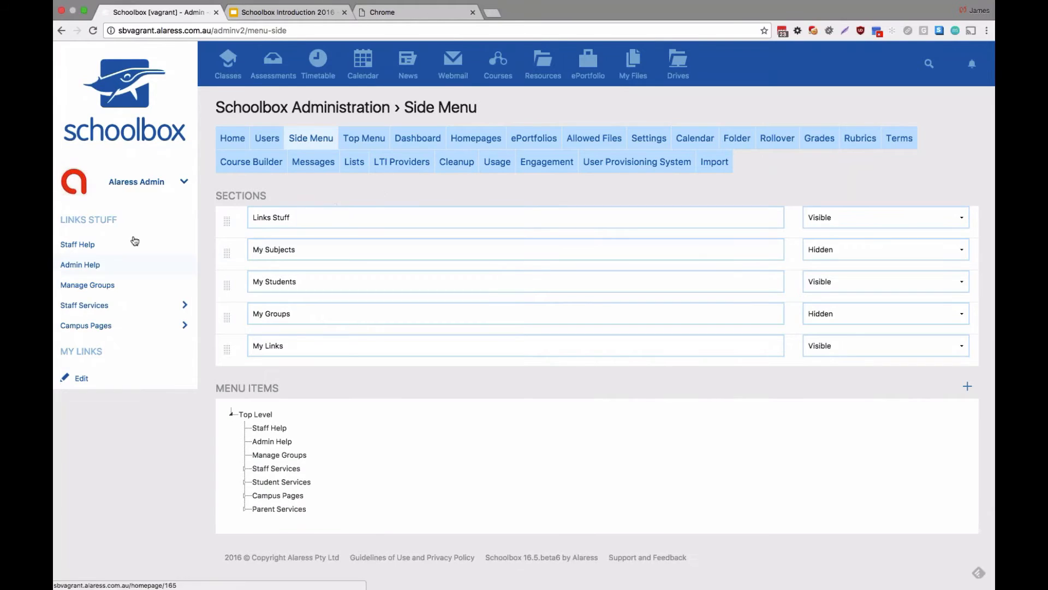
Step: Move the Links Stuff section below My Links, and return it to the start of the section order
left_click_drag(75, 220, 127, 225)
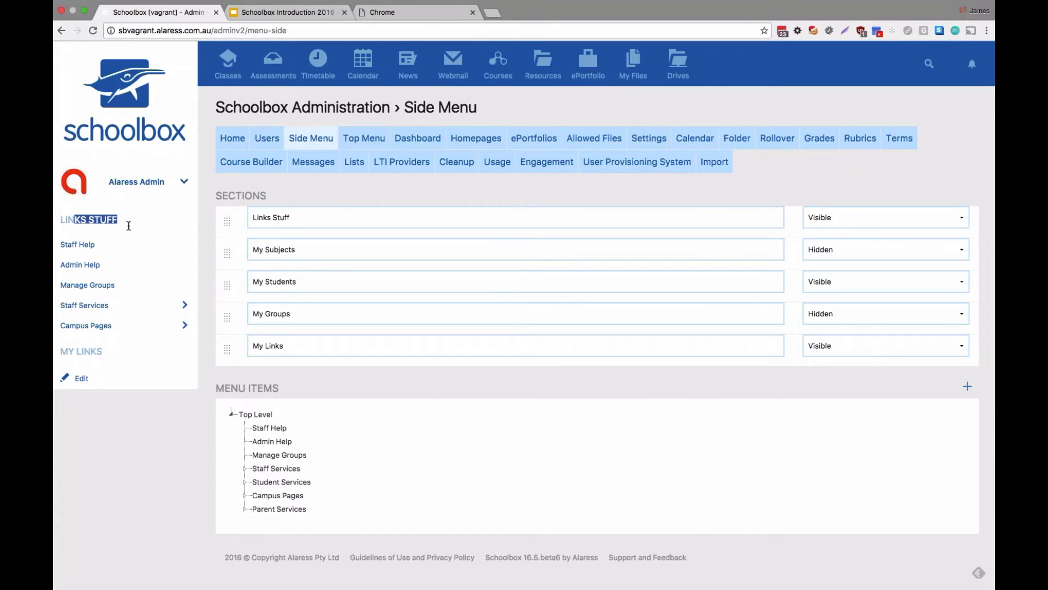
left_click_drag(227, 221, 225, 352)
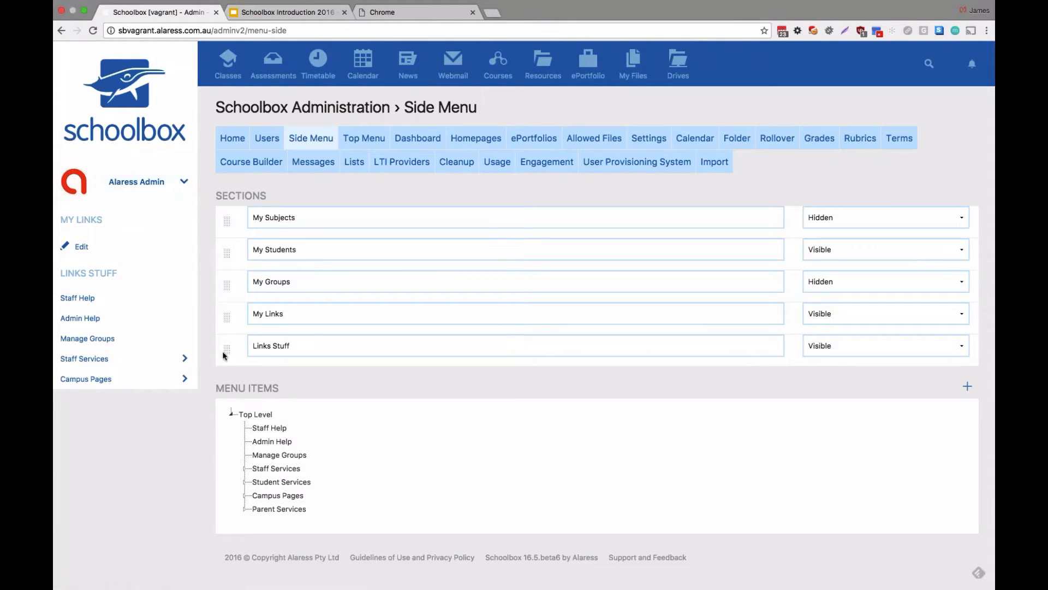
left_click_drag(227, 350, 236, 217)
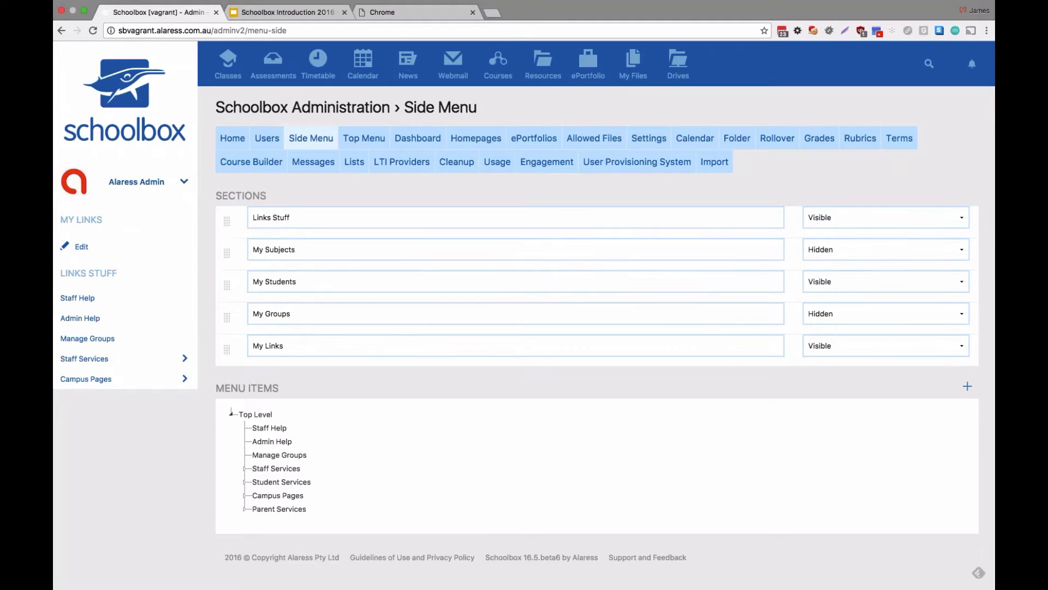
Step: Open the Classes item in the Top Menu configuration and examine its available icon choices
left_click(369, 143)
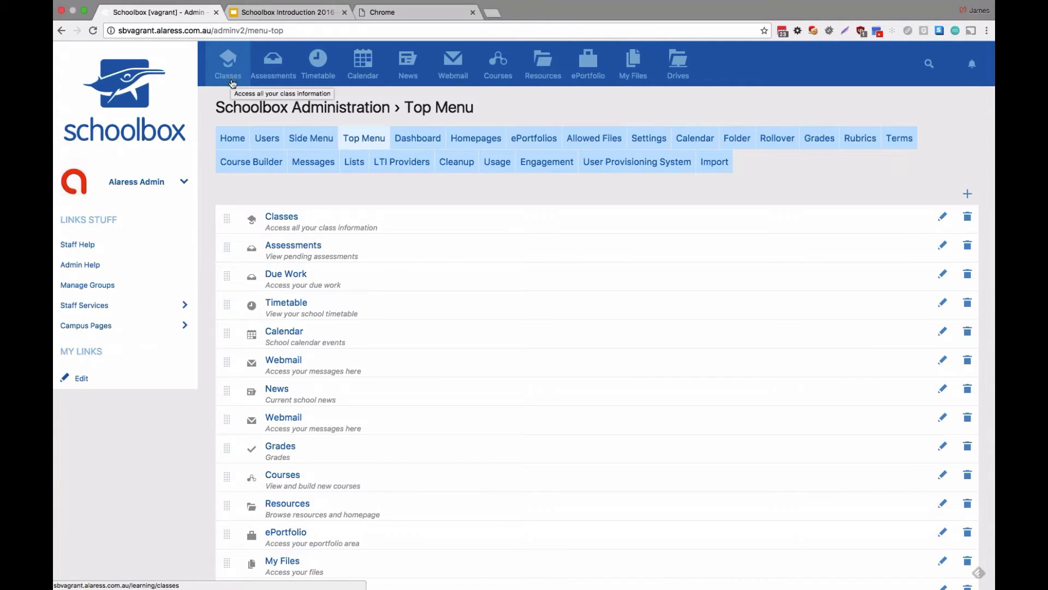
scroll(598, 328, "down", 3)
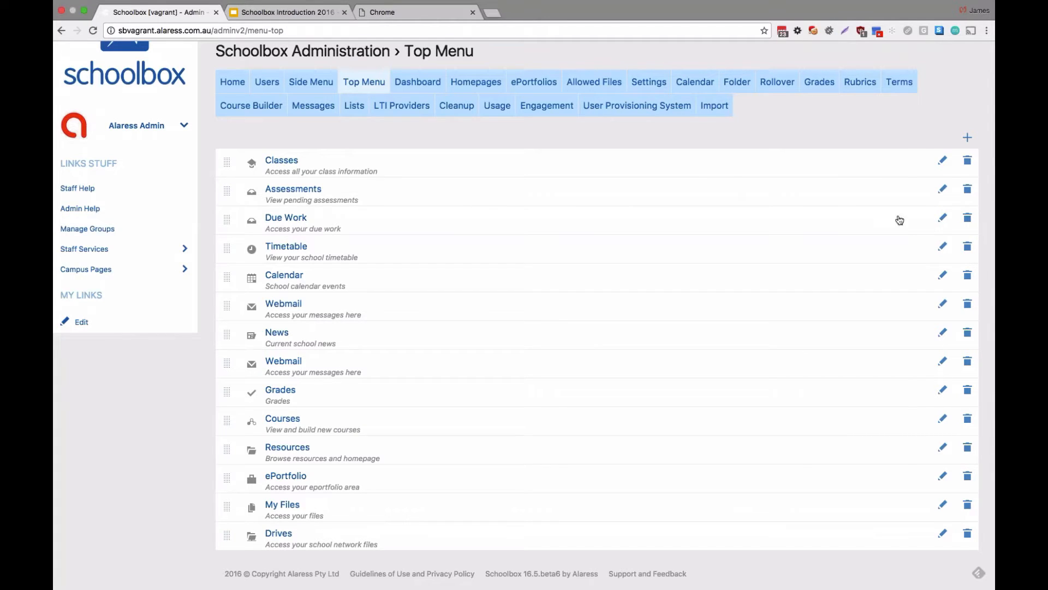
left_click(943, 160)
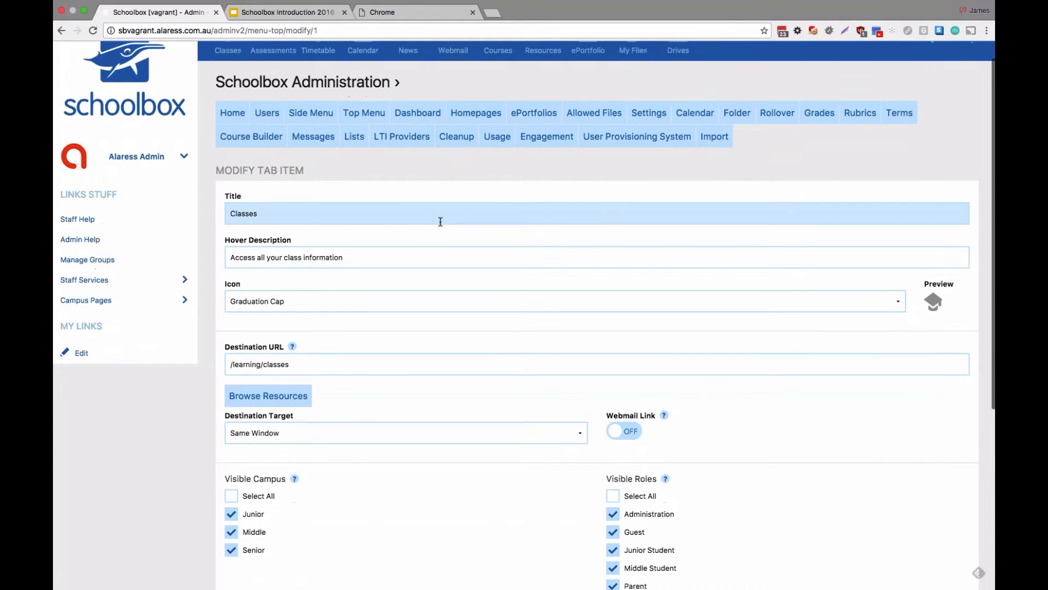
scroll(437, 222, "down", 1)
left_click(452, 283)
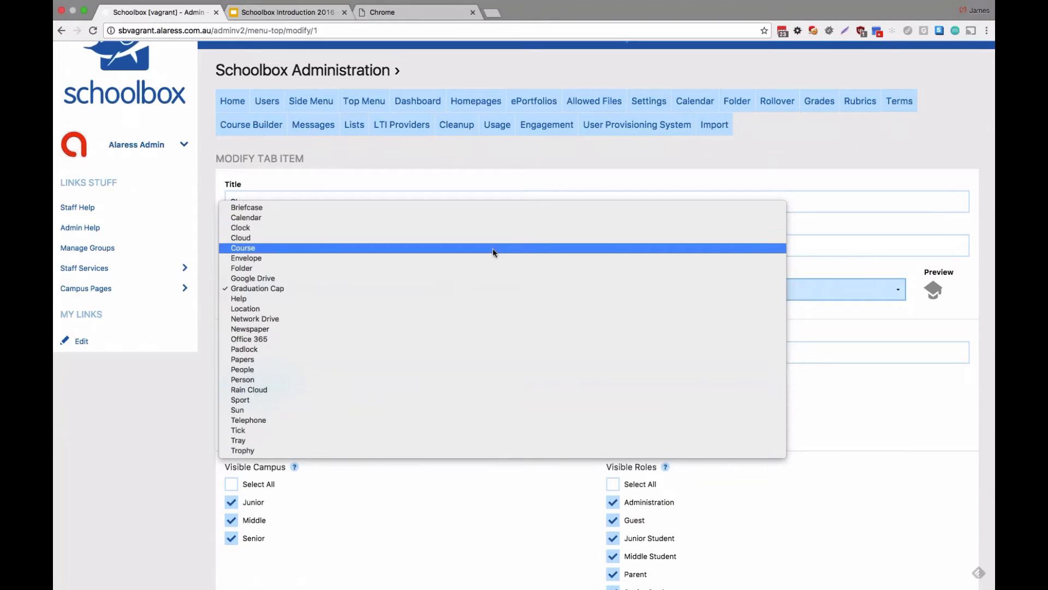
left_click(834, 269)
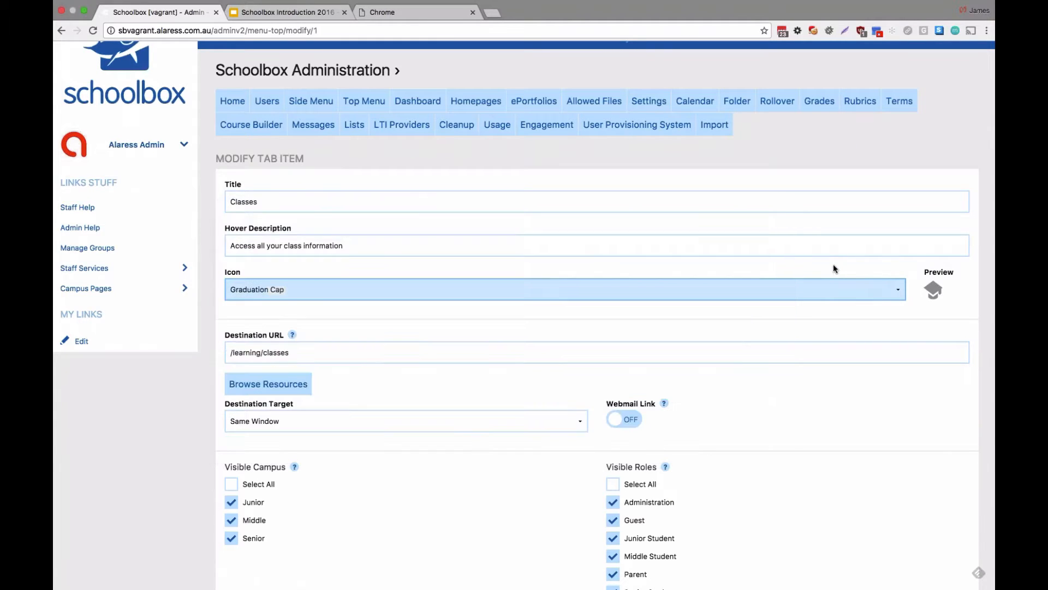
Step: Examine the Classes item's destination settings, visible campuses and visible roles
scroll(446, 327, "down", 2)
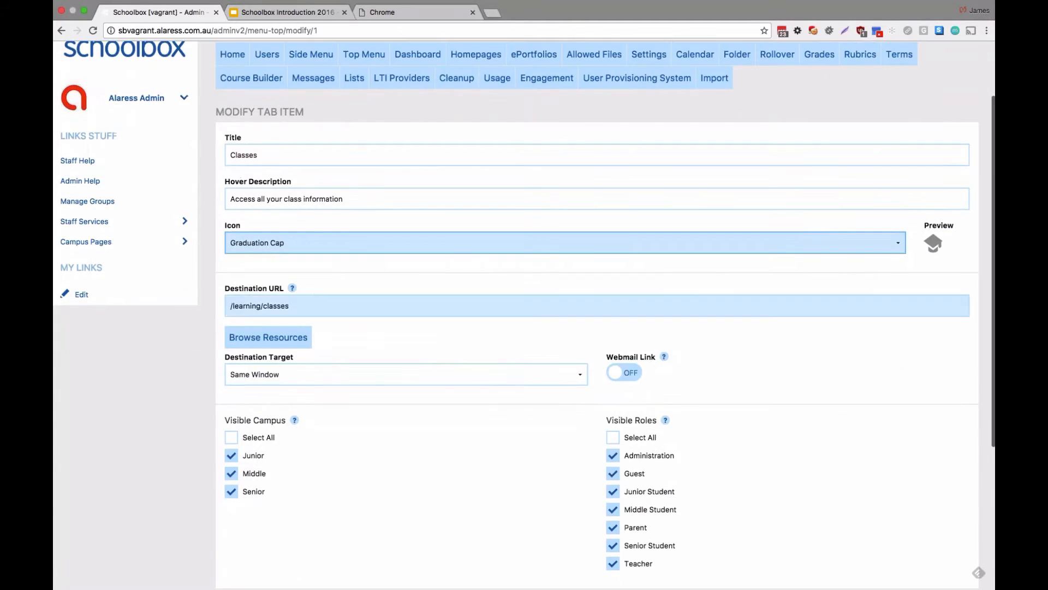
scroll(414, 377, "down", 4)
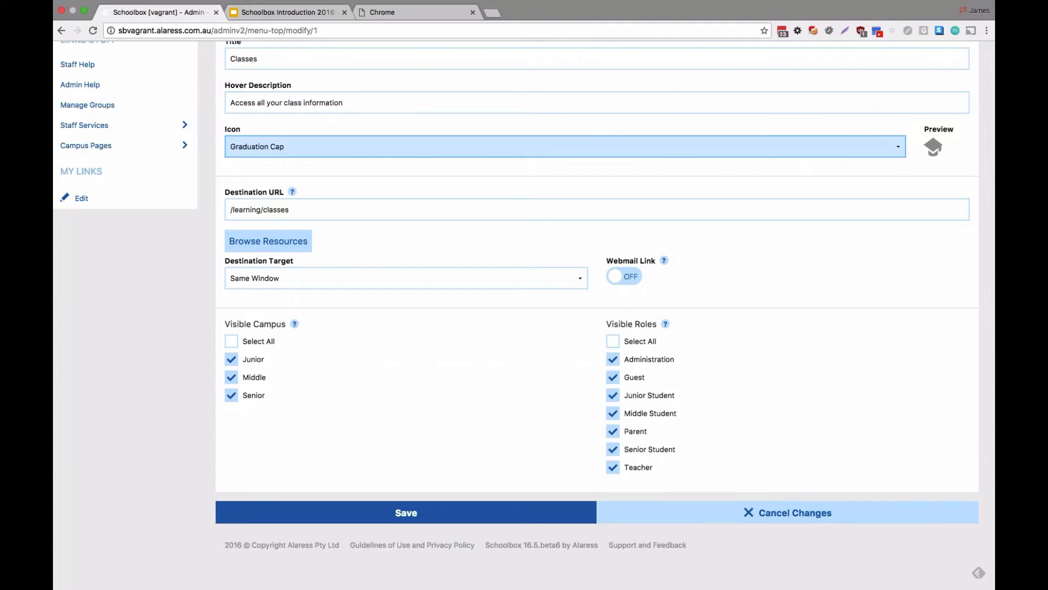
scroll(140, 122, "up", 4)
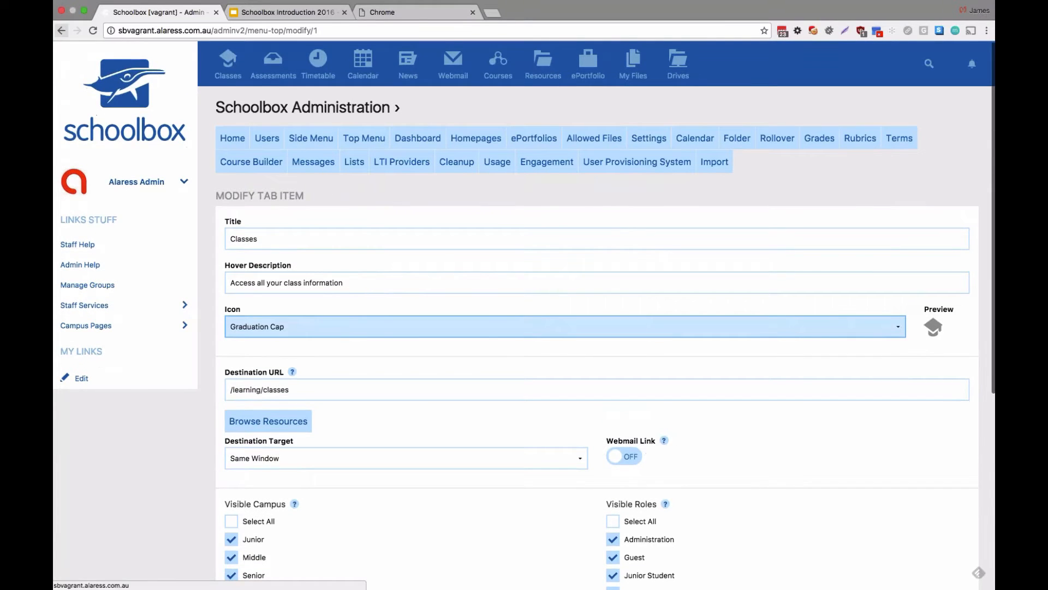
Step: Return to the Top Menu list, open the Resources item for editing and examine its visible campuses and roles
left_click(59, 33)
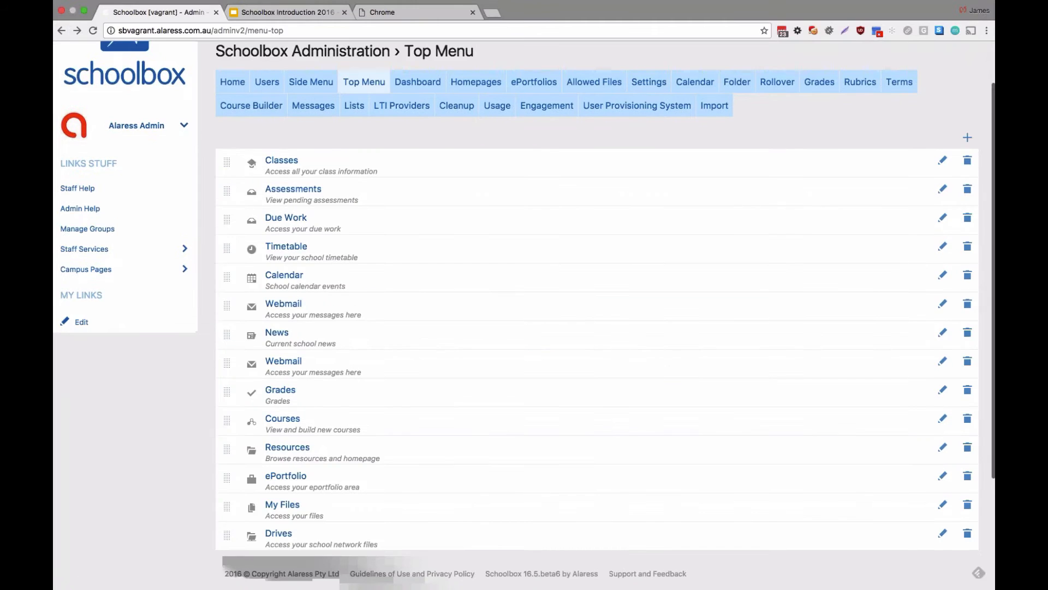
scroll(597, 315, "down", 2)
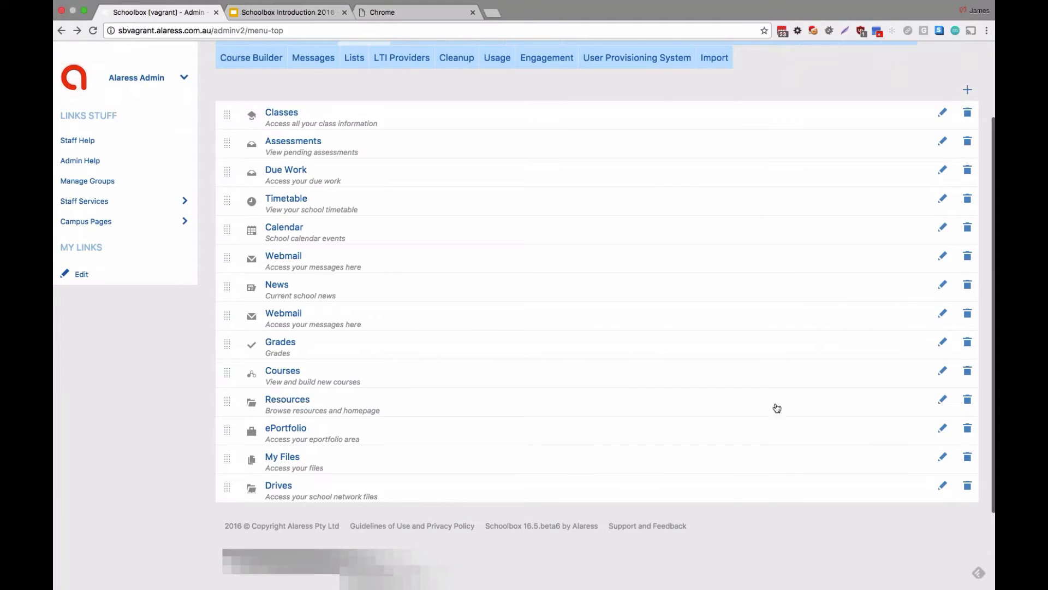
left_click(941, 401)
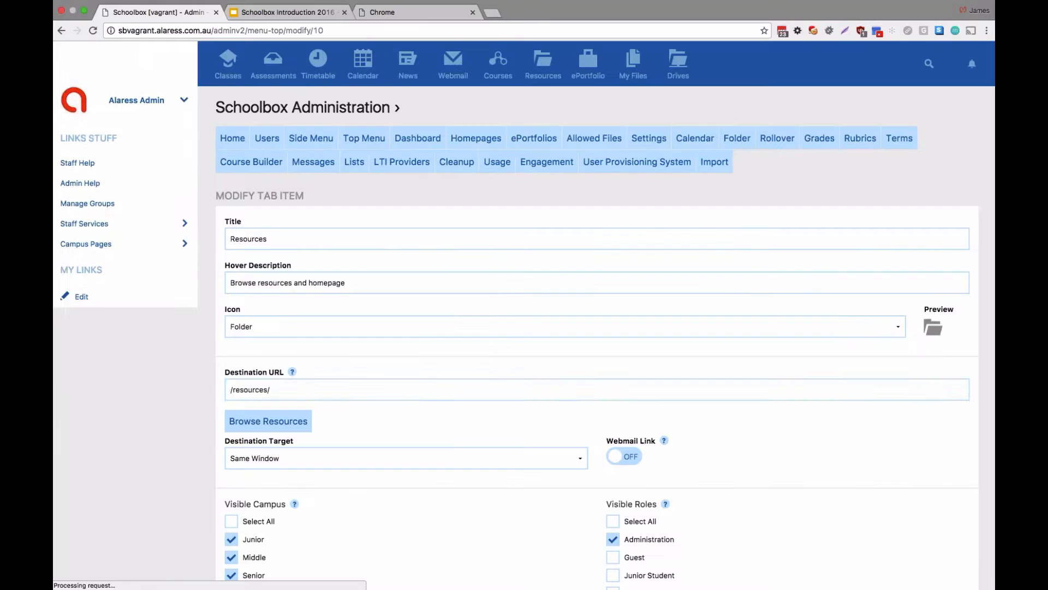
scroll(940, 403, "down", 3)
scroll(596, 315, "down", 2)
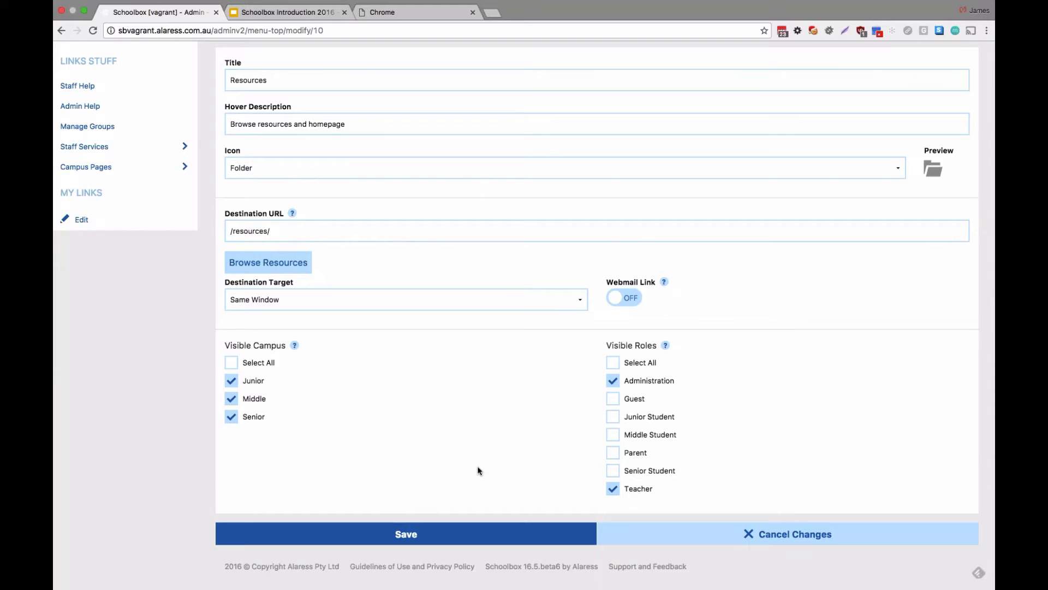
Step: Examine the Resources item's destination URL and available icon choices, keeping the Folder icon
left_click(269, 231)
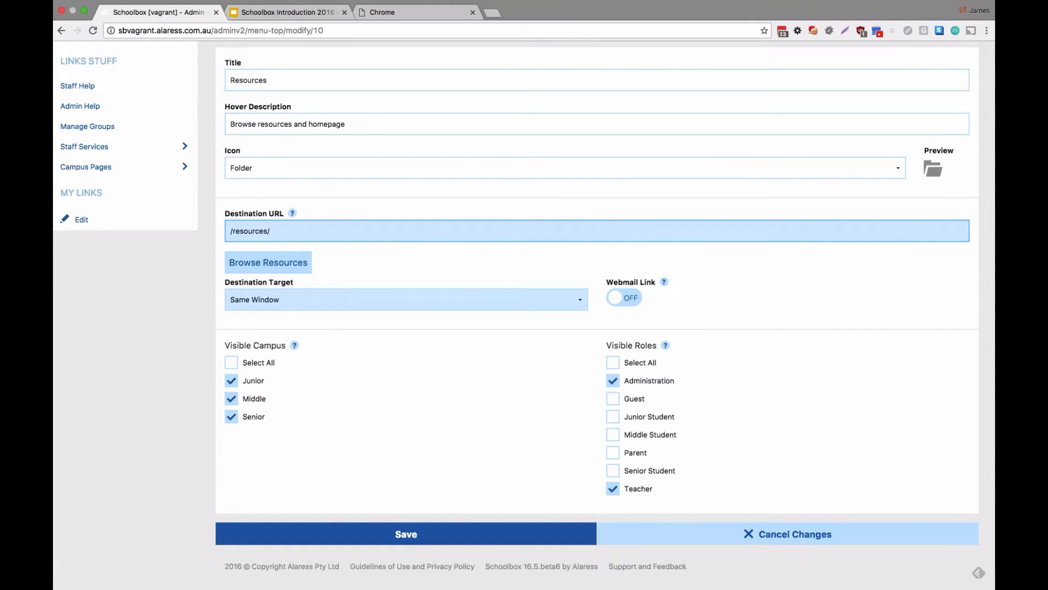
left_click(456, 163)
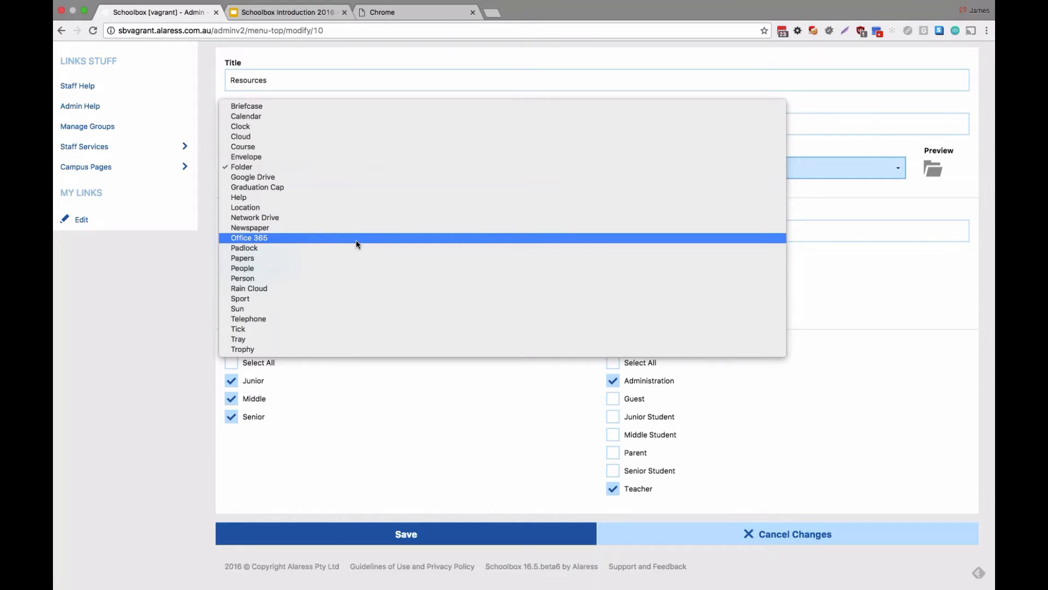
left_click(158, 301)
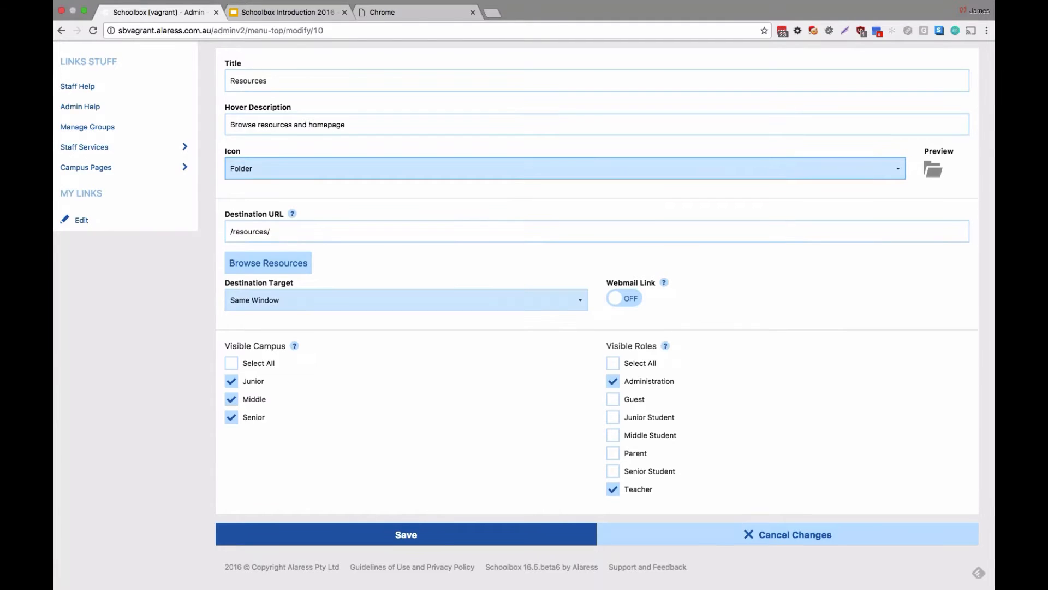
Step: Open the LTI Providers page of the Schoolbox administration area
scroll(159, 304, "up", 3)
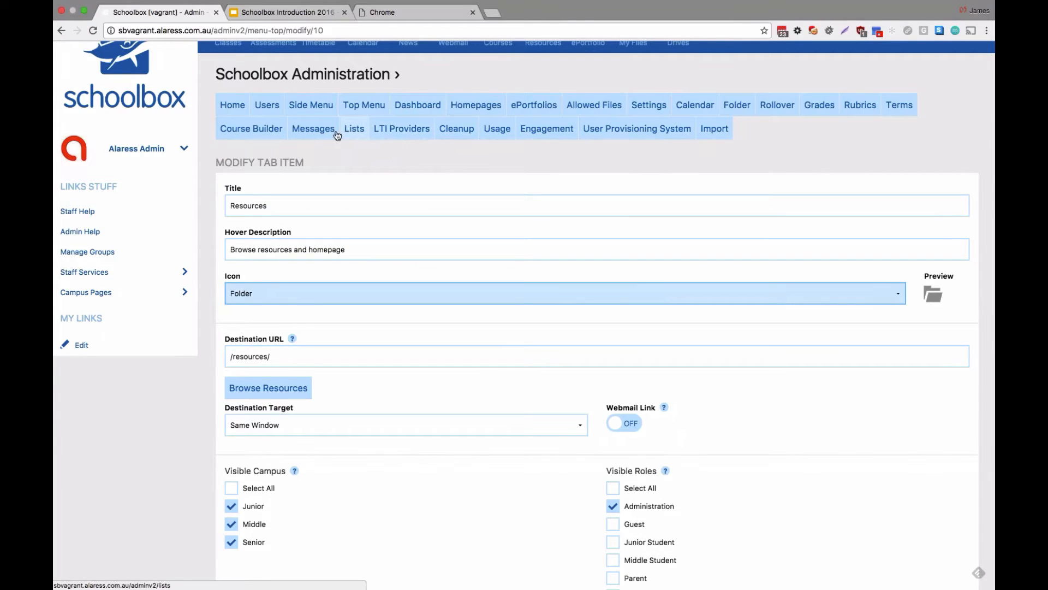
left_click(380, 130)
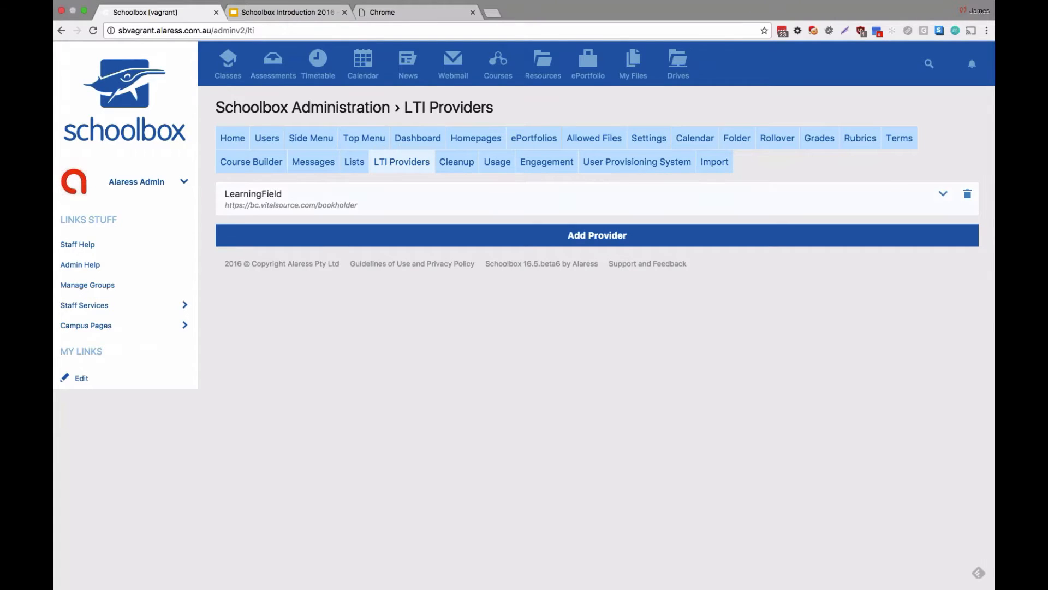
Step: Load the edu-apps.org LTI app collection in a new browser tab
key("ctrl+t")
type("edu")
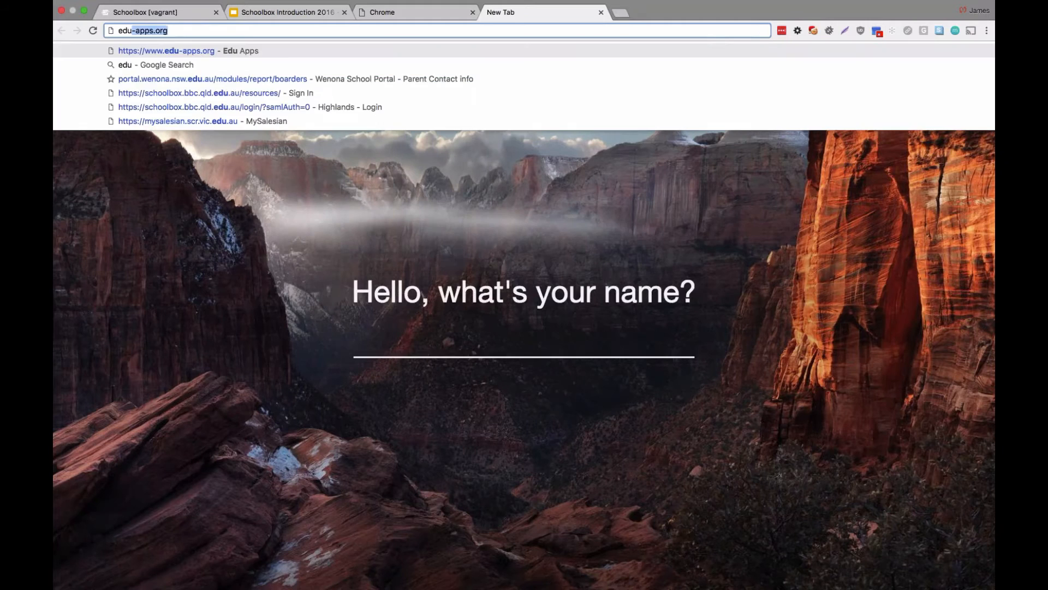
type("ca")
key("BackSpace")
key("BackSpace")
type("-")
key("Return")
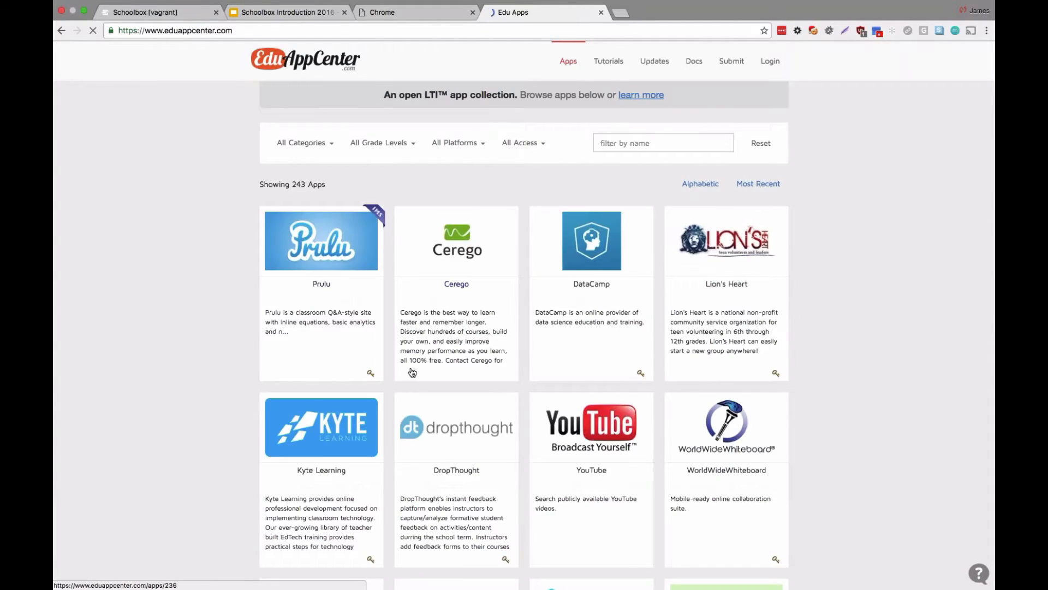
Step: Browse the EduAppCenter collection and examine the range of LTI apps offered
scroll(413, 373, "down", 4)
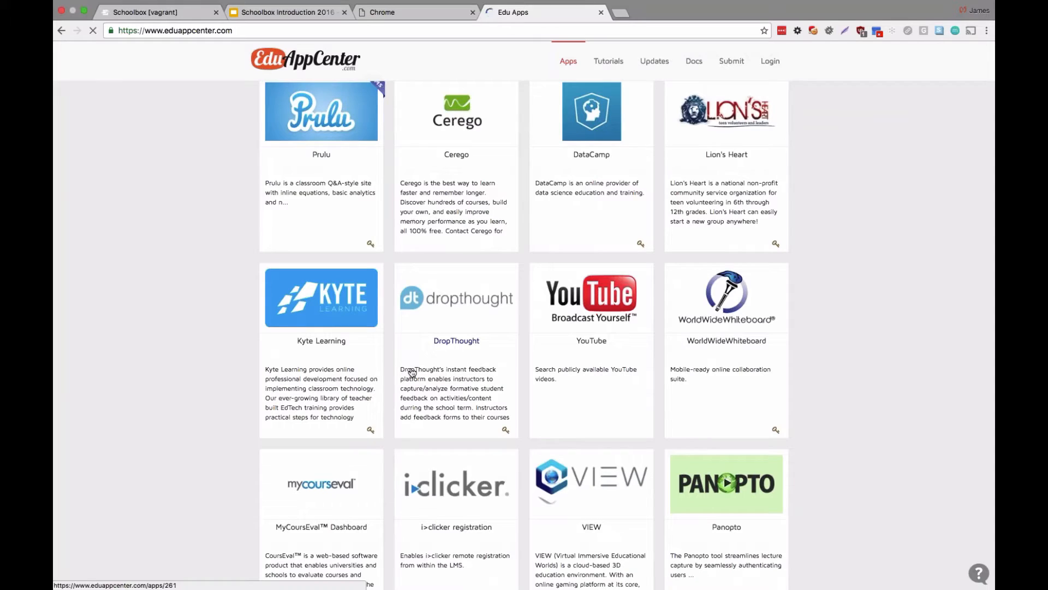
scroll(475, 415, "down", 4)
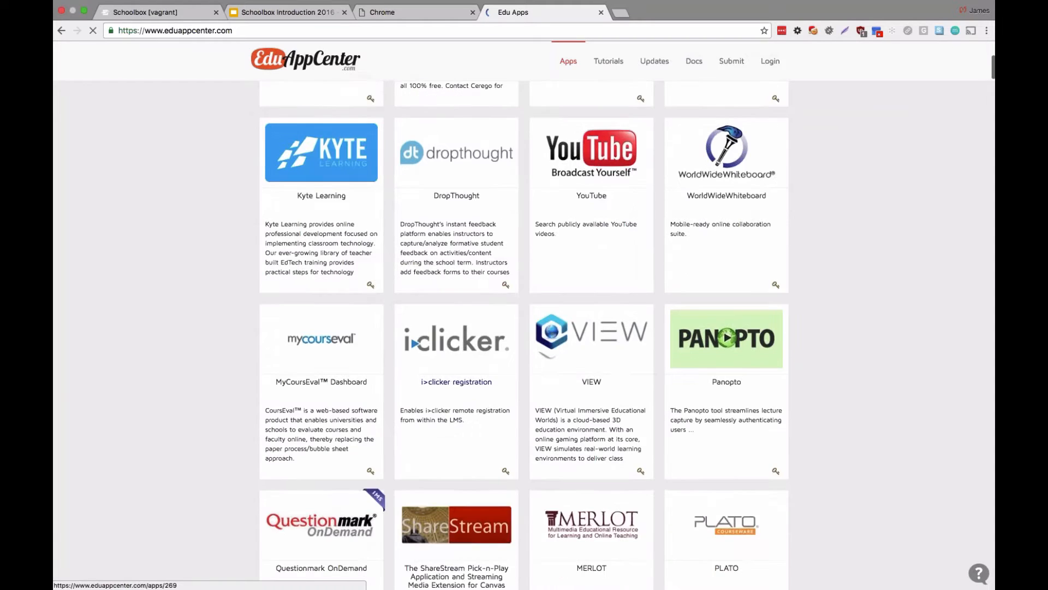
scroll(457, 382, "down", 2)
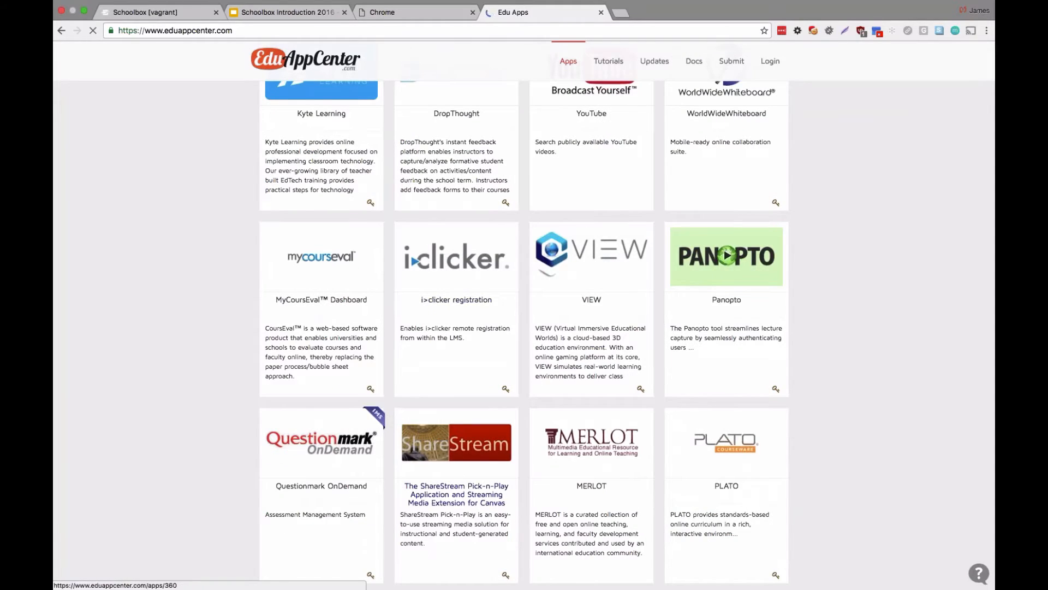
scroll(457, 447, "down", 1)
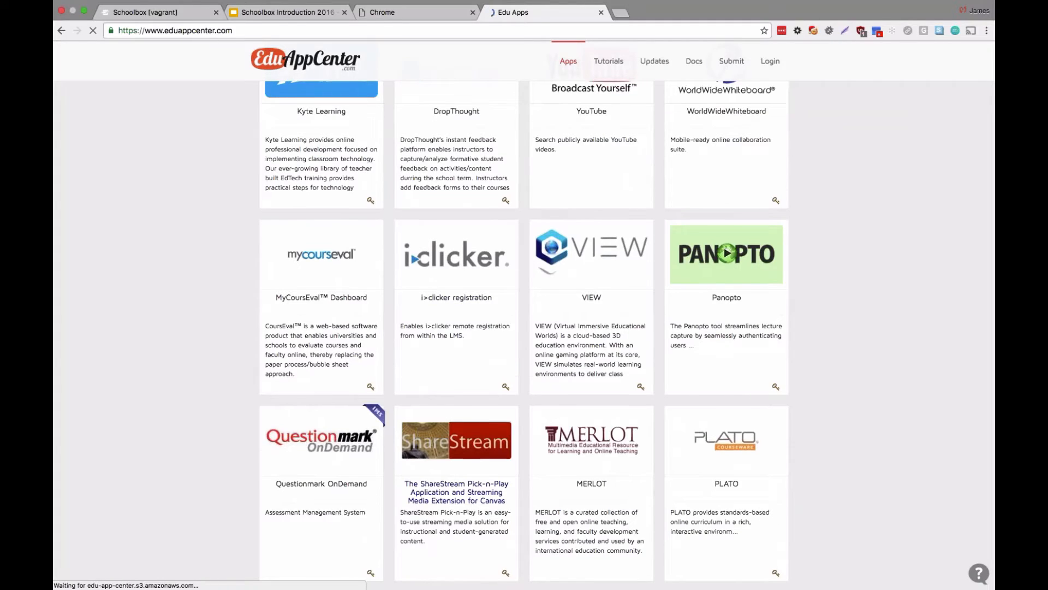
scroll(456, 464, "down", 8)
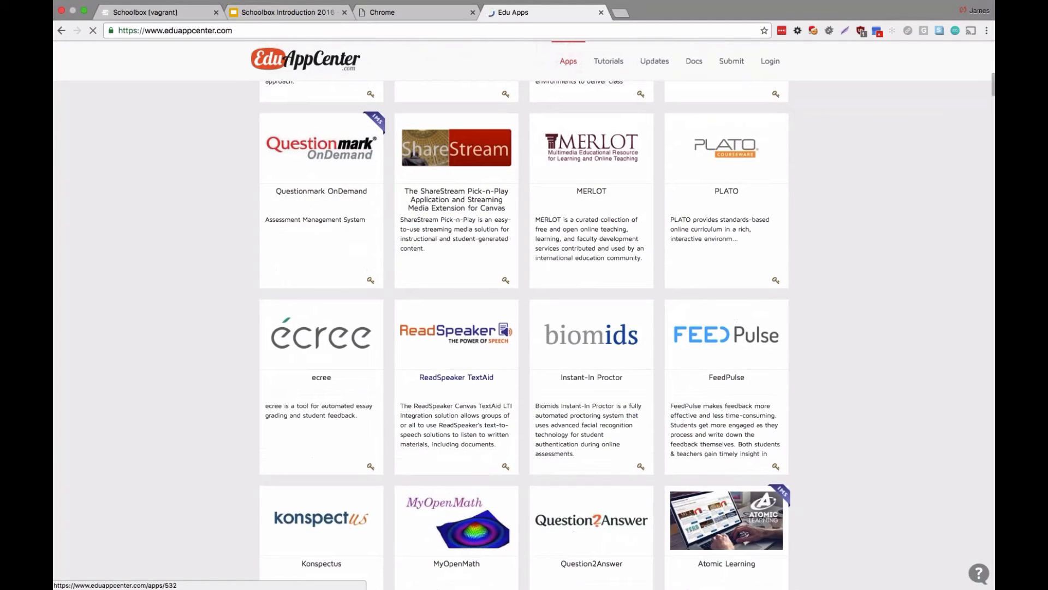
scroll(457, 464, "down", 13)
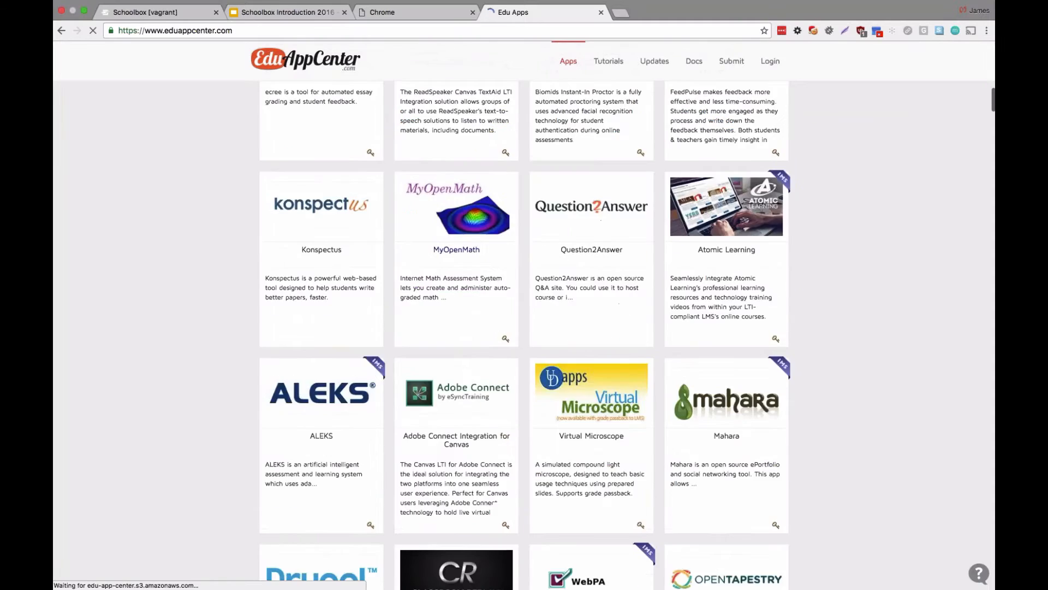
scroll(456, 464, "down", 2)
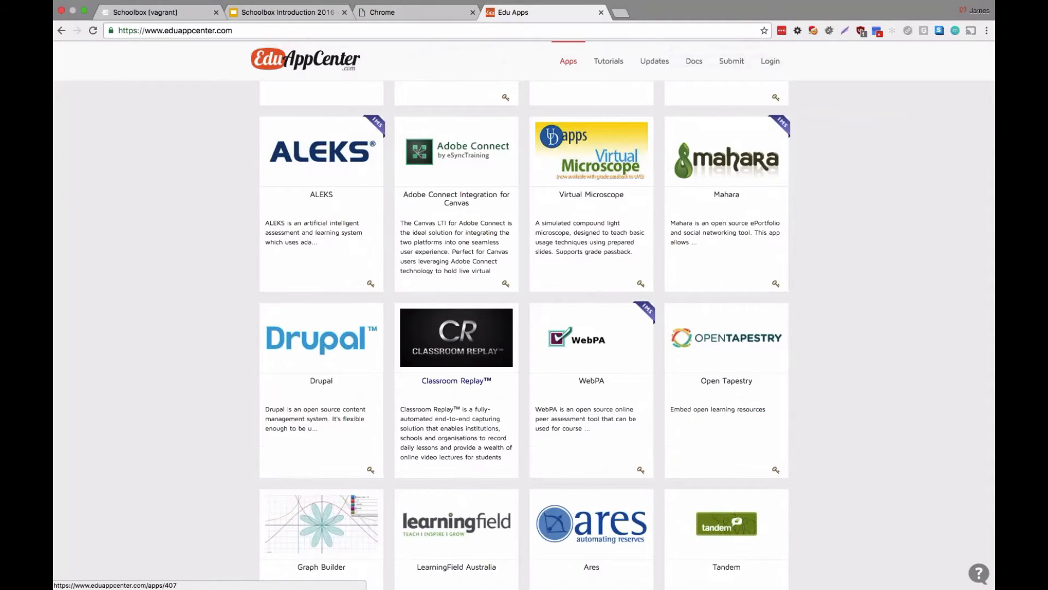
scroll(457, 464, "down", 10)
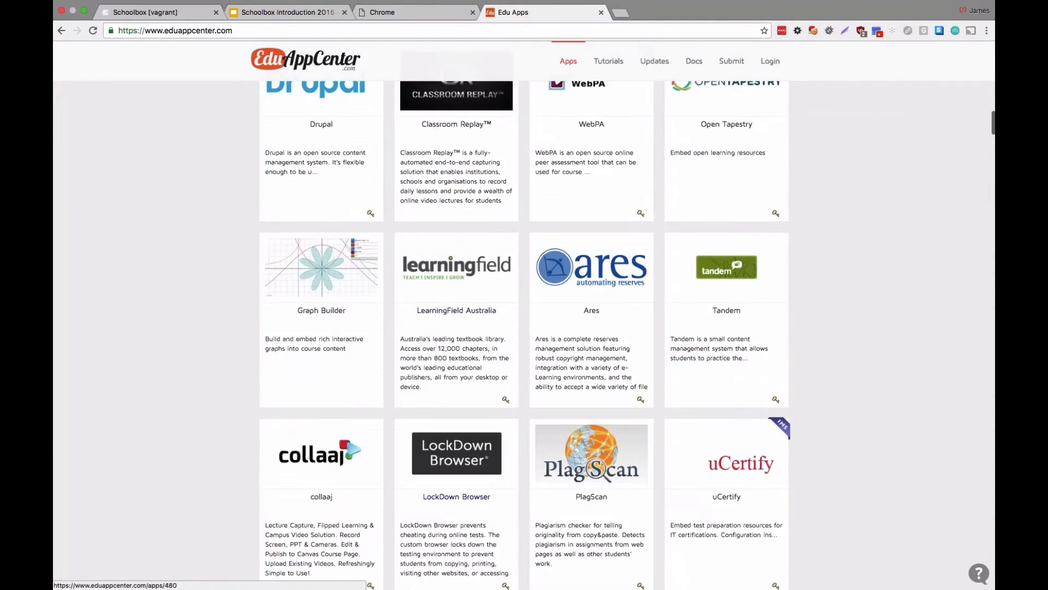
scroll(457, 399, "down", 9)
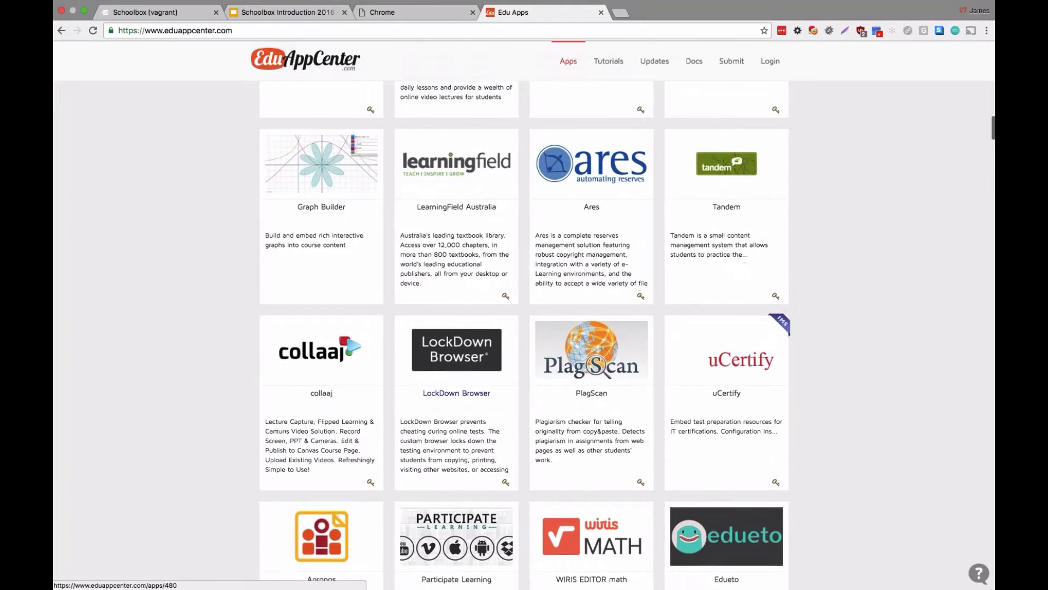
scroll(324, 464, "down", 5)
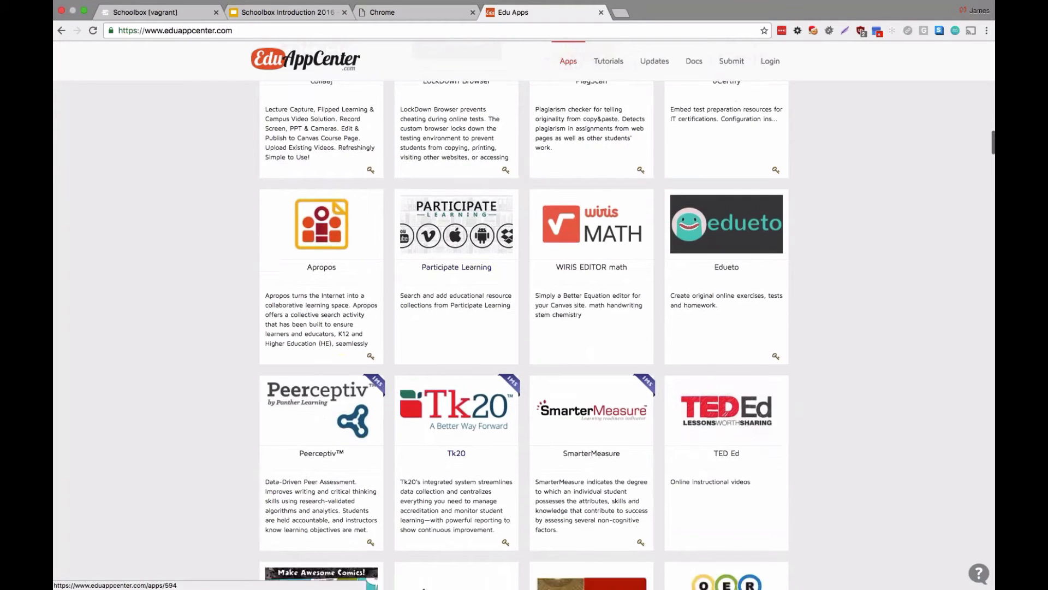
scroll(524, 327, "down", 4)
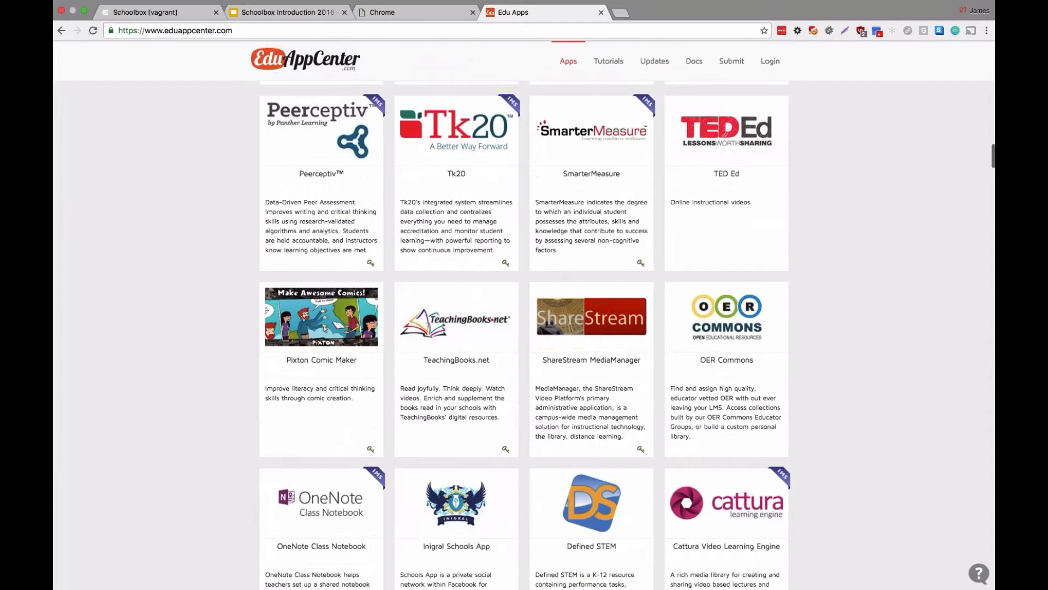
scroll(324, 328, "up", 3)
scroll(324, 328, "up", 10)
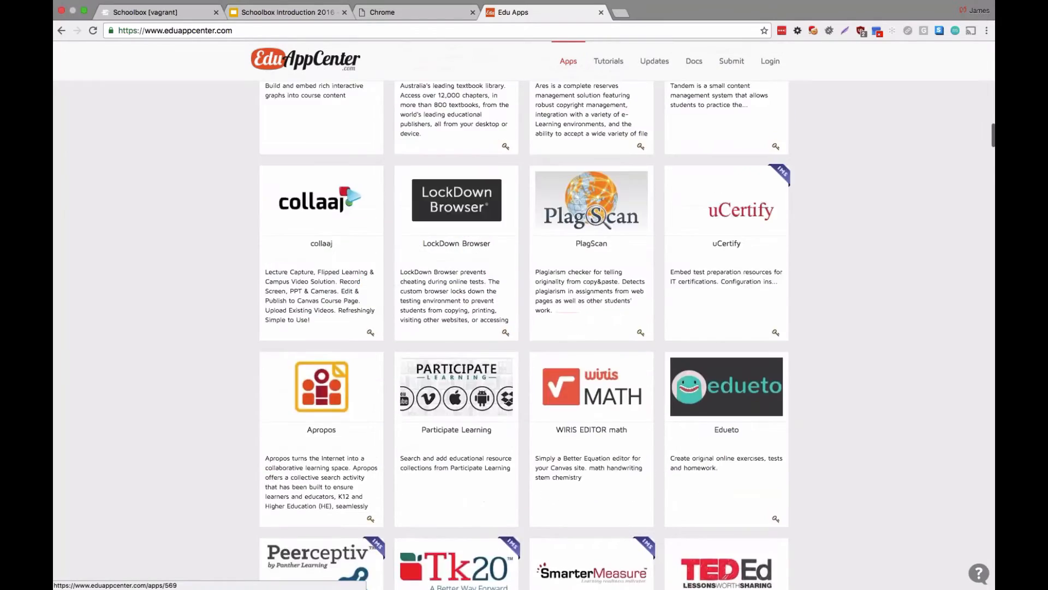
scroll(524, 328, "up", 15)
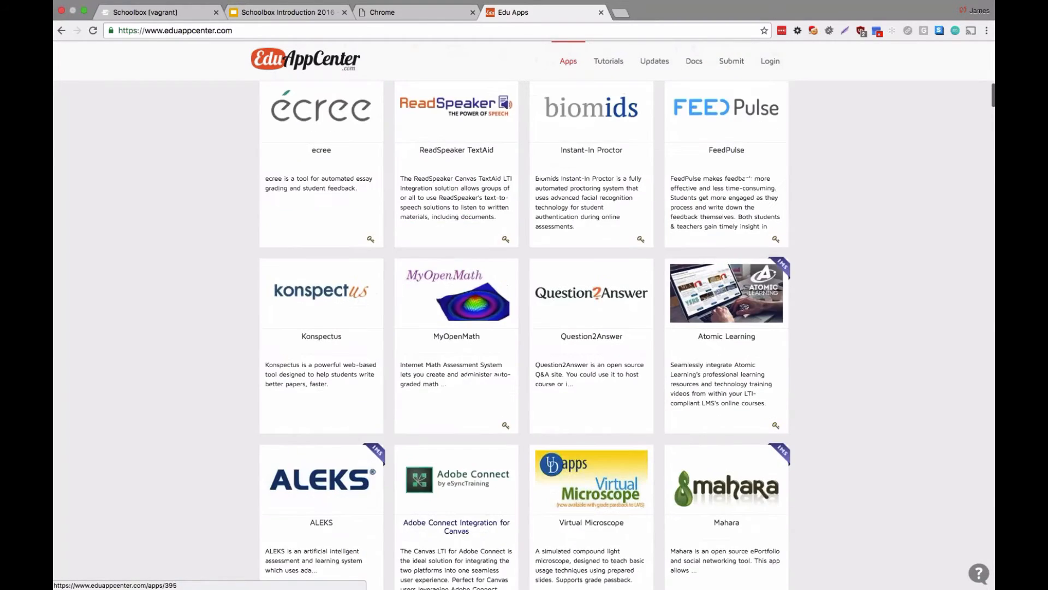
scroll(524, 328, "up", 13)
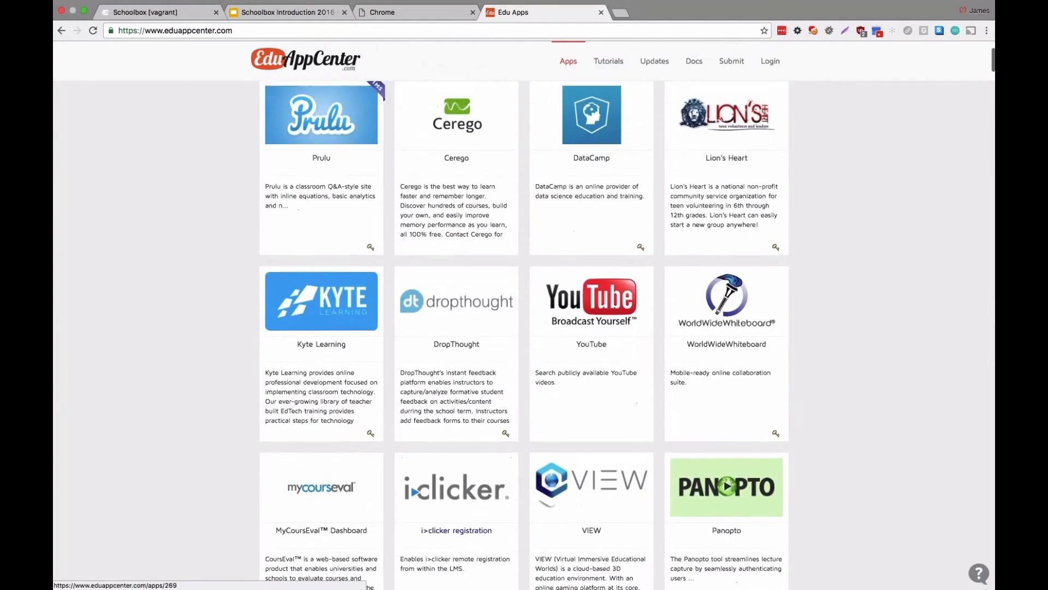
scroll(603, 351, "up", 2)
scroll(603, 351, "down", 3)
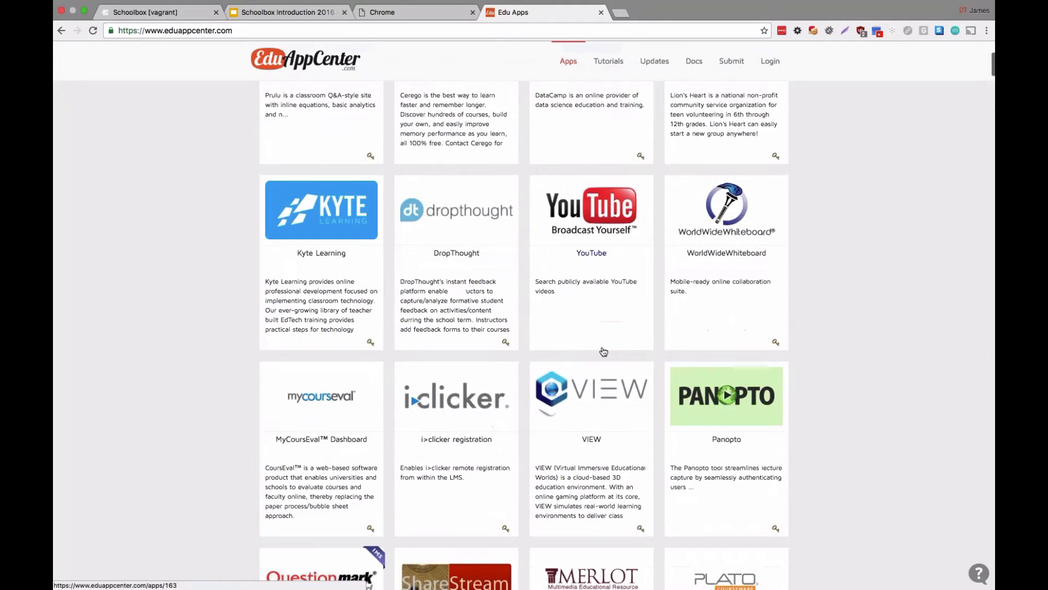
scroll(603, 352, "down", 9)
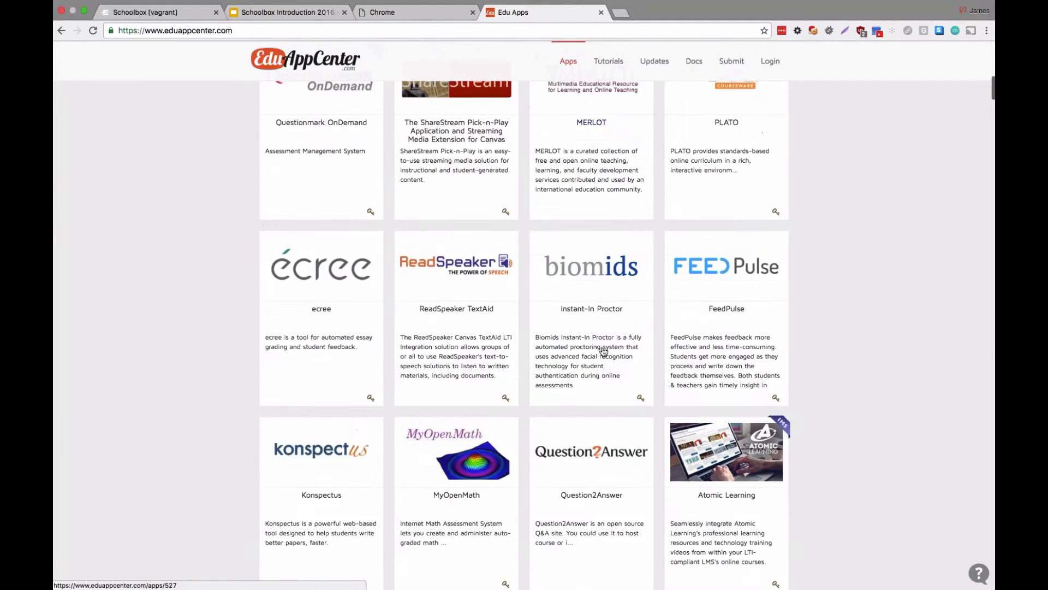
scroll(604, 352, "down", 15)
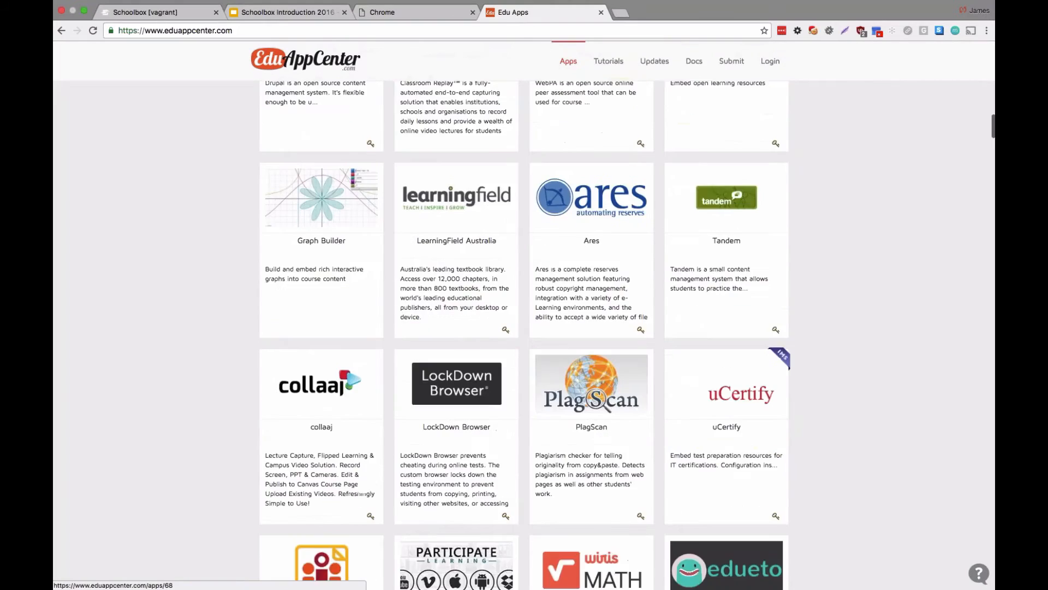
scroll(603, 352, "down", 7)
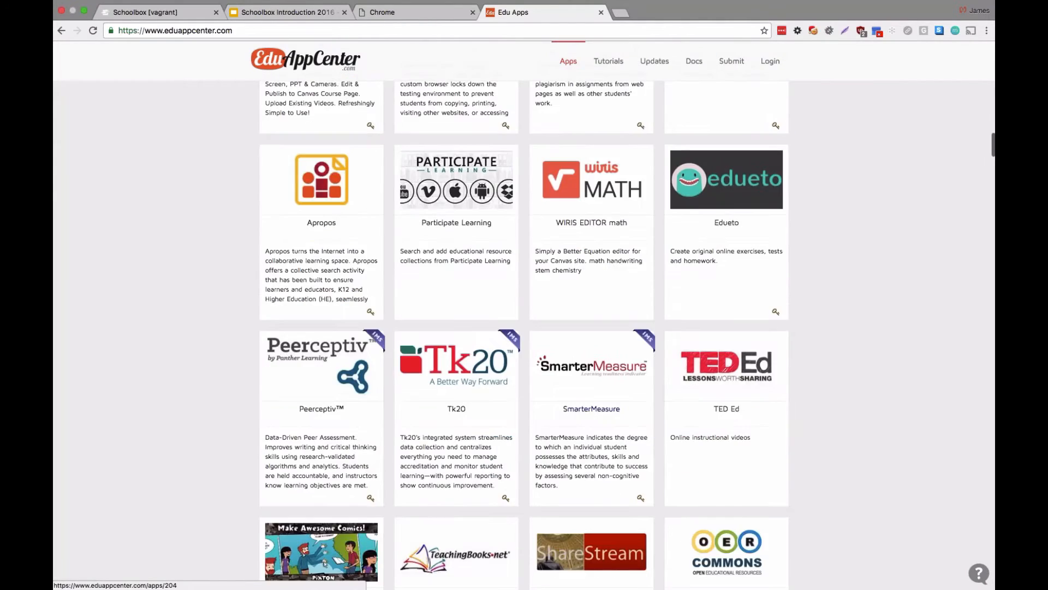
scroll(604, 352, "down", 9)
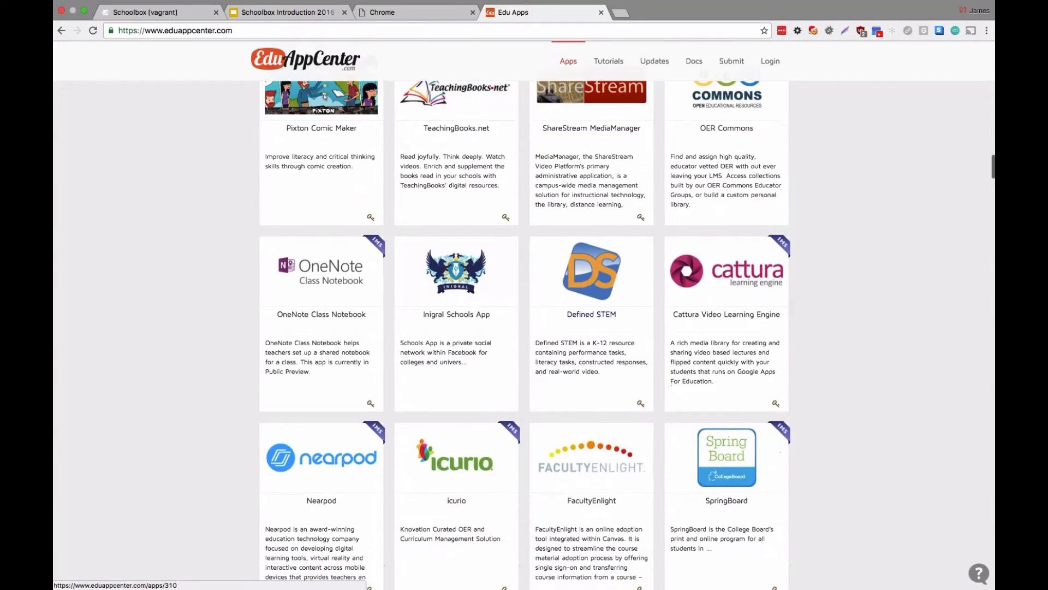
scroll(524, 333, "down", 3)
Step: Search the EduAppCenter page for "chemva" to locate the ChemVantage app
key("super+f")
type("chem")
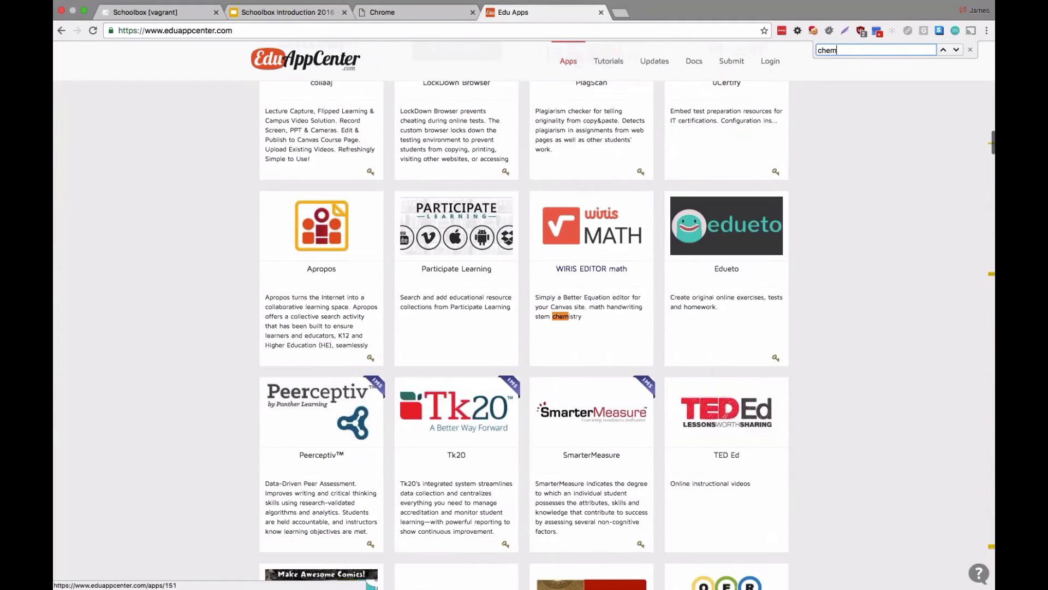
type("va")
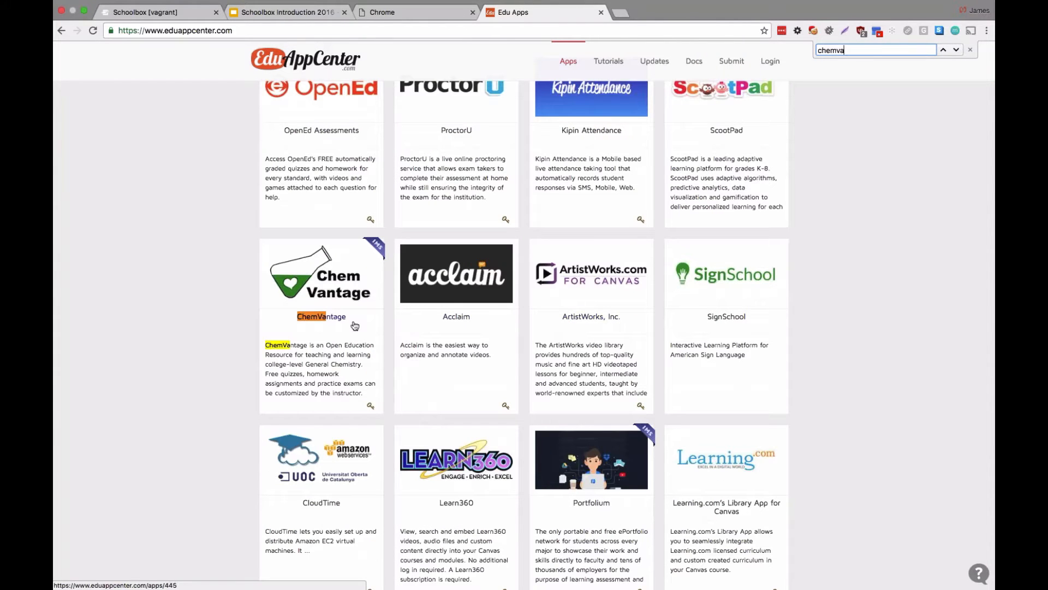
Step: Open the ChemVantage app's page on EduAppCenter and copy its configuration URL
left_click(365, 317)
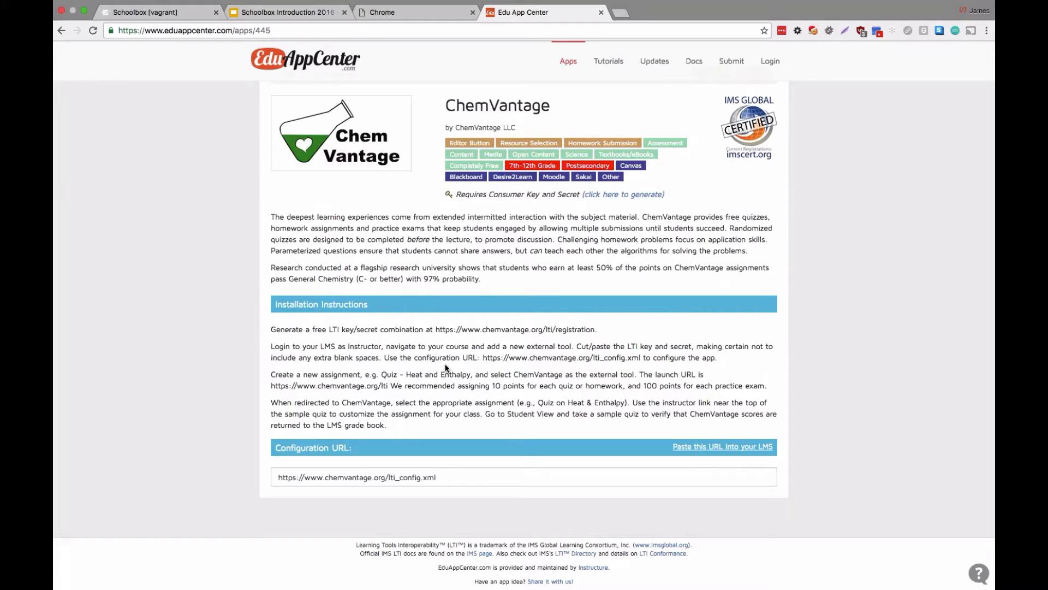
left_click(468, 479)
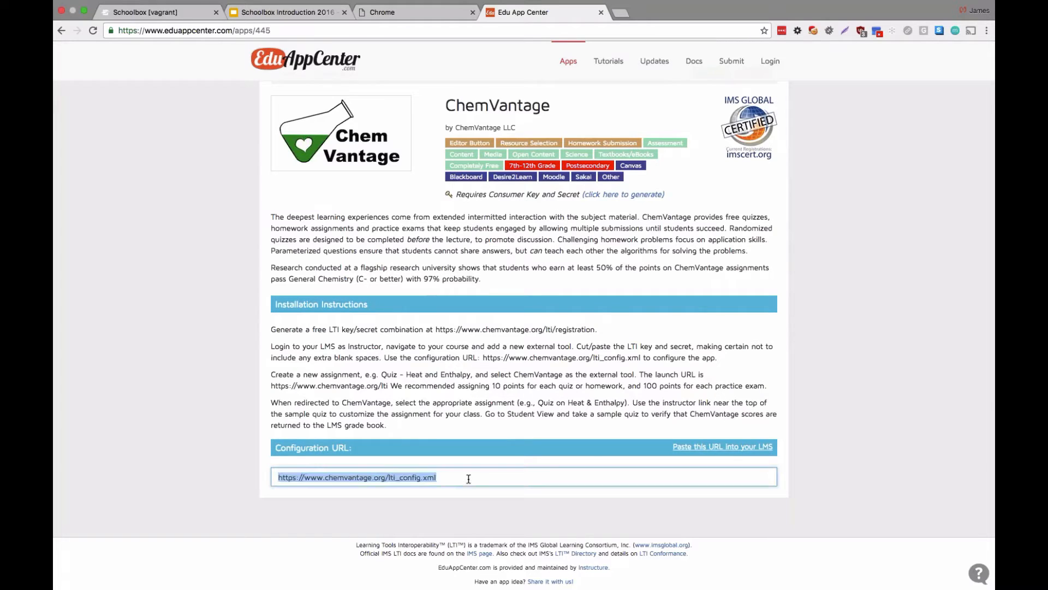
left_click(384, 472)
key("super+c")
left_click(160, 16)
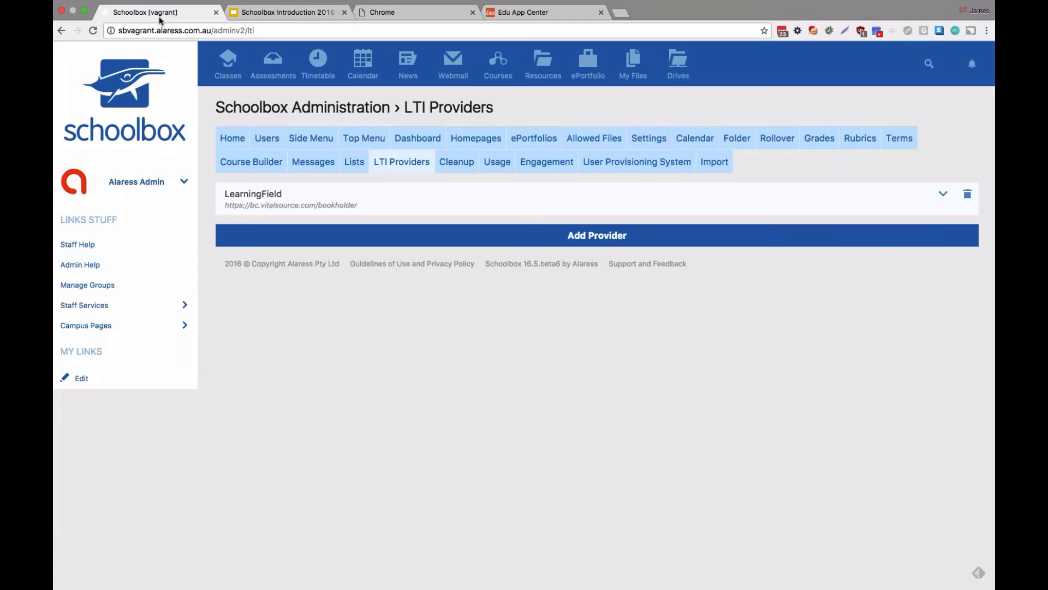
left_click(597, 235)
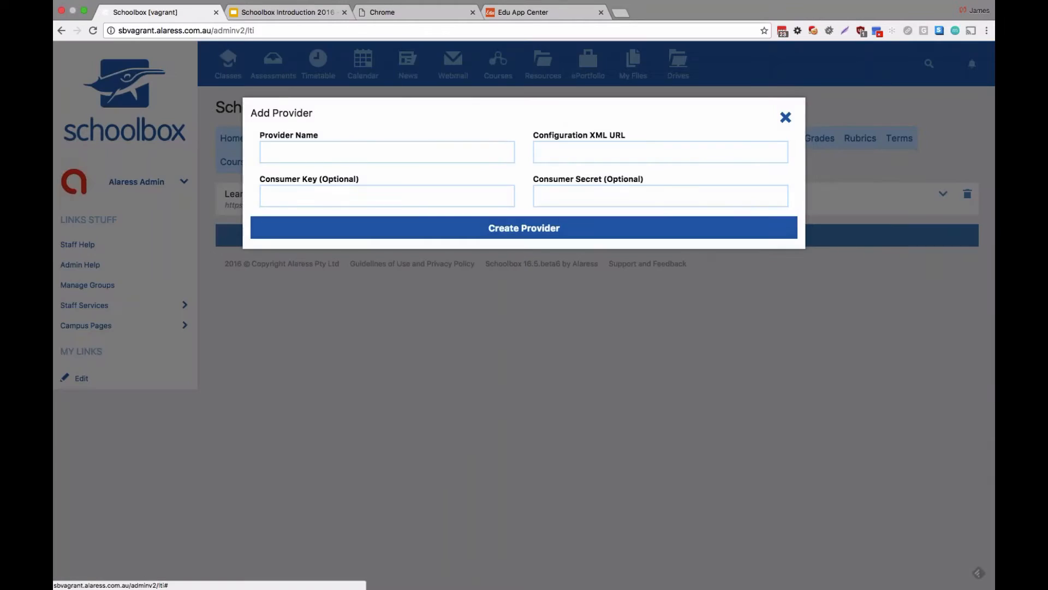
left_click(381, 154)
type("Chem")
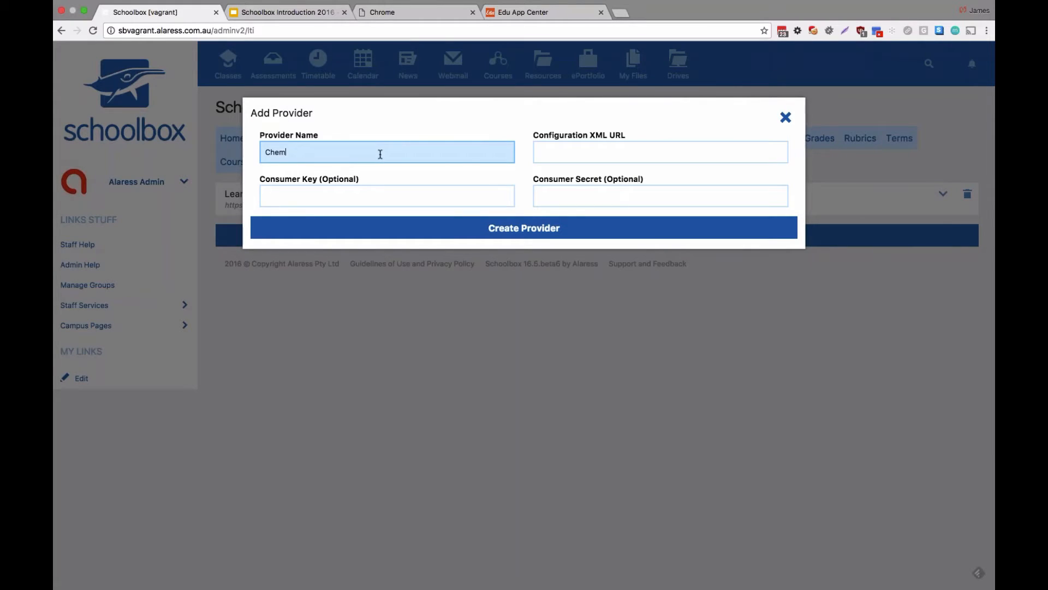
type("vantage")
left_click(585, 153)
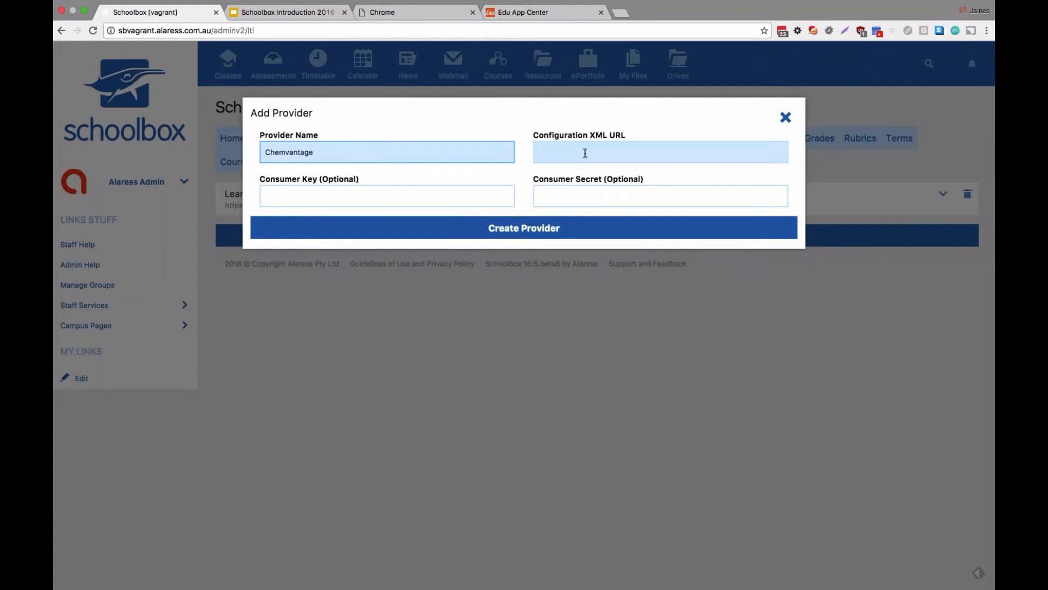
key("super+v")
left_click(341, 188)
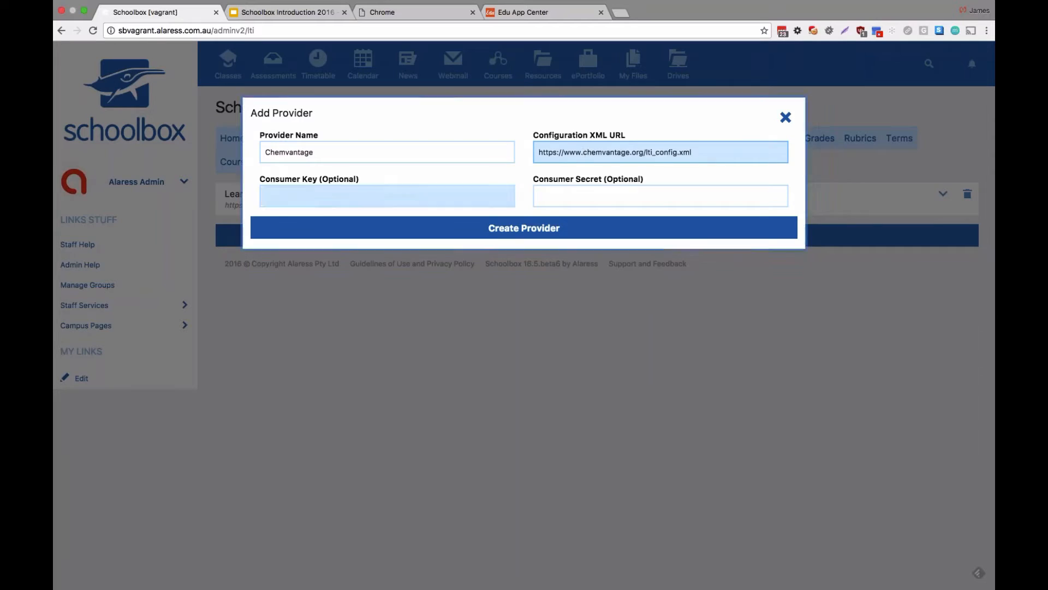
left_click(573, 195)
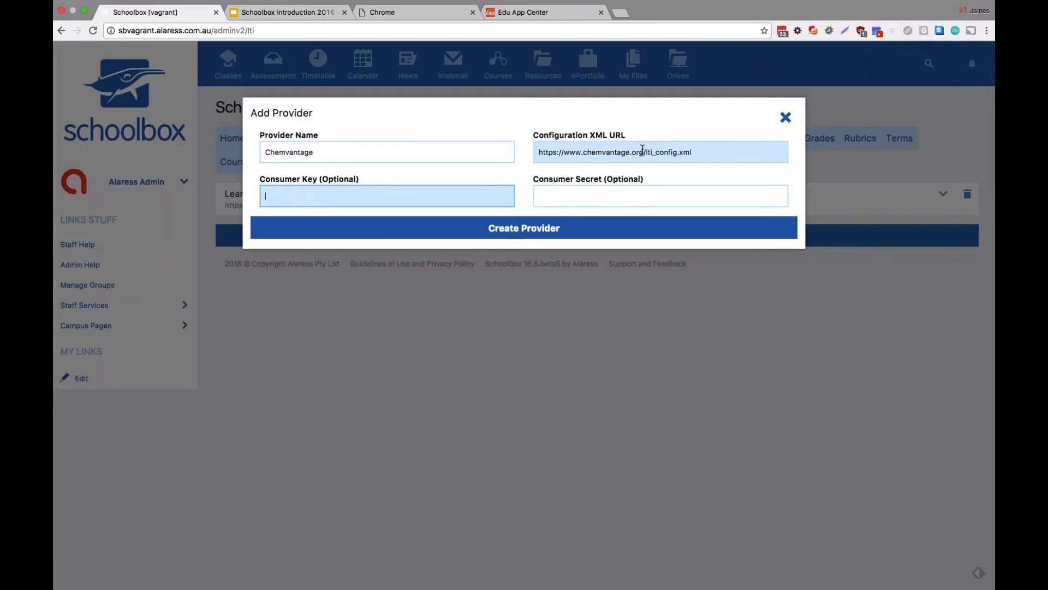
left_click(545, 228)
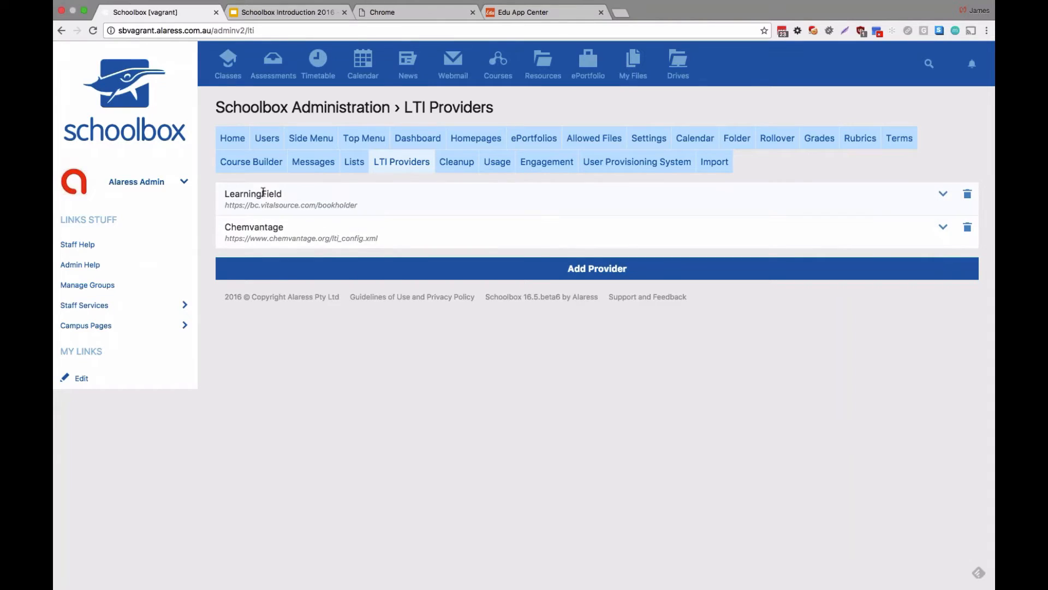
Step: Expand the LearningField provider to examine its name, configuration URL, consumer key and secret fields, and collapse it again
left_click(944, 195)
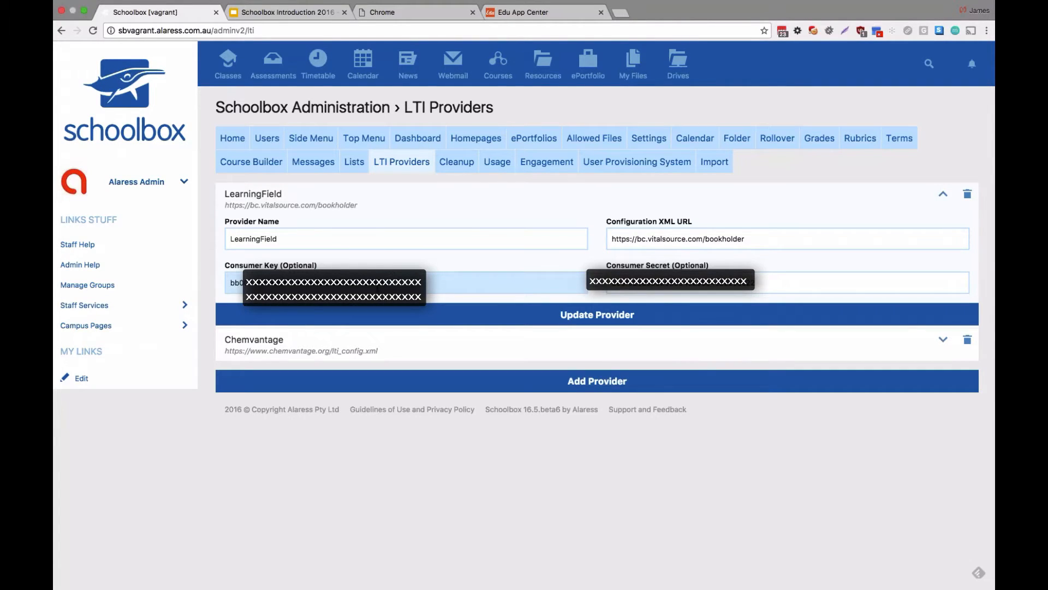
left_click(378, 287)
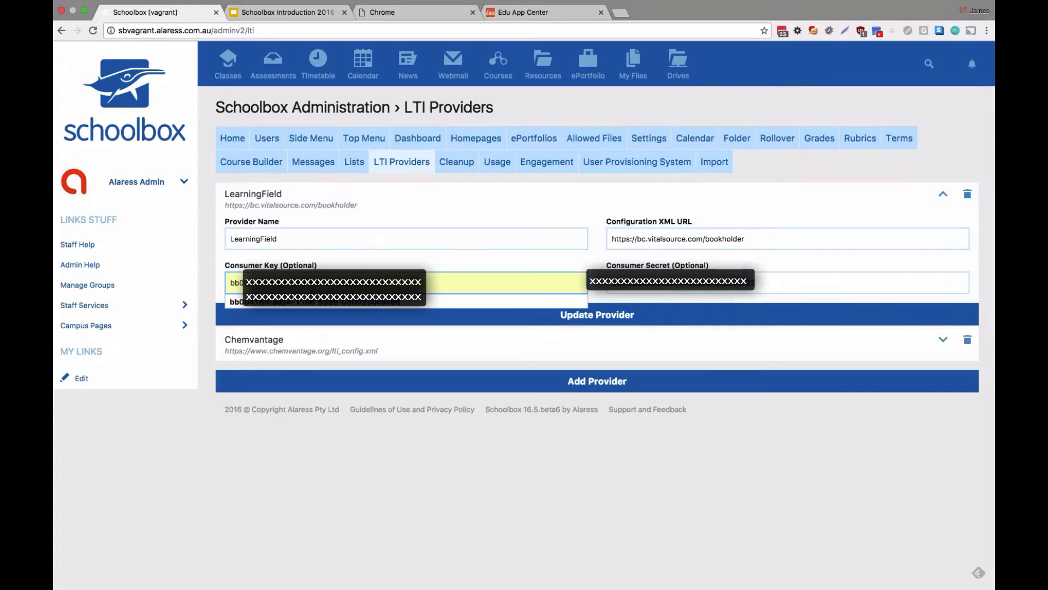
left_click(509, 245)
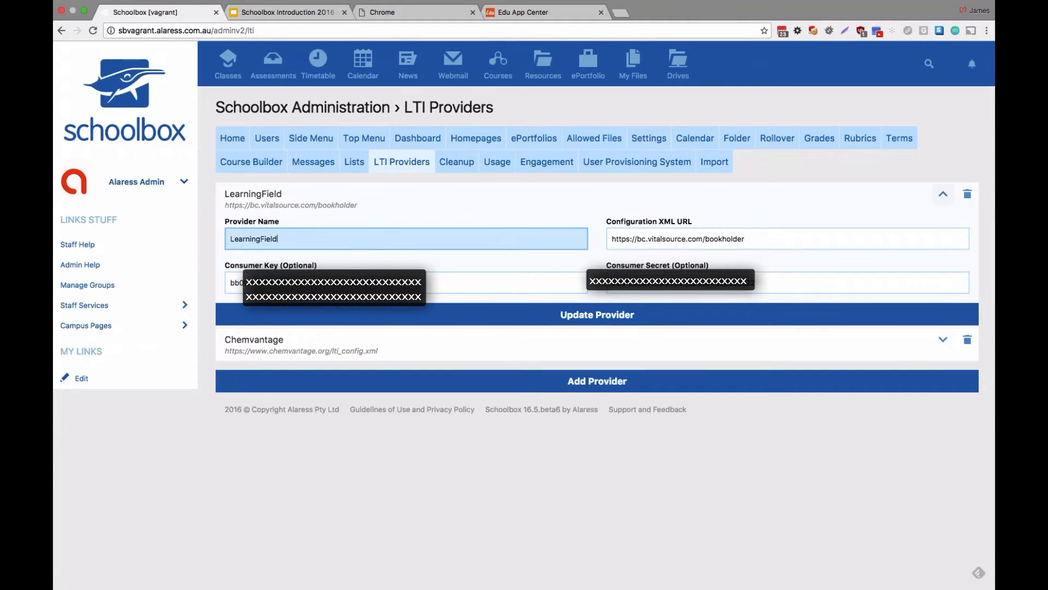
left_click(941, 195)
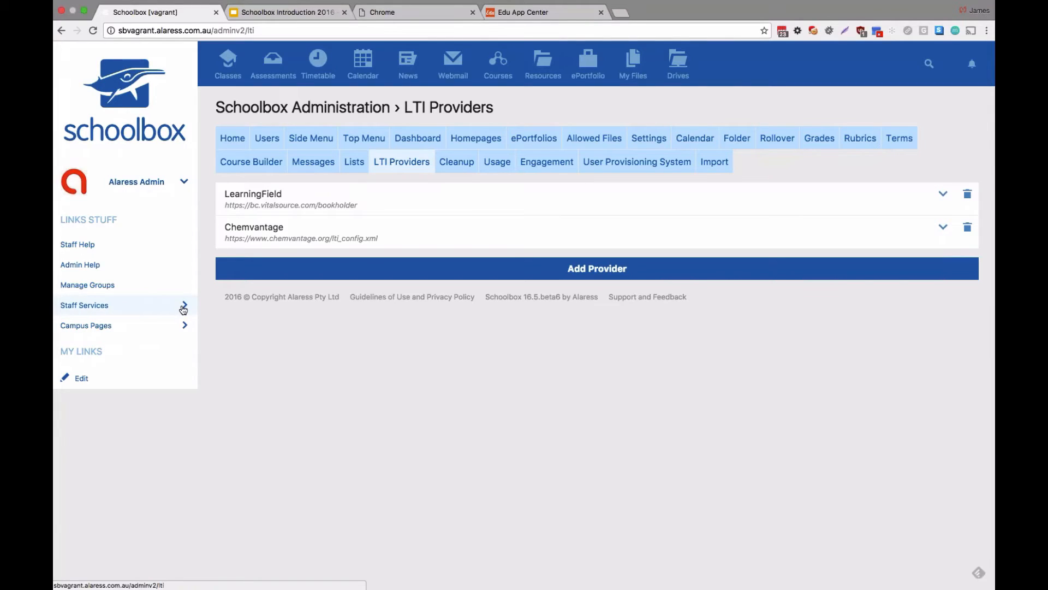
Step: Add an Embed Learning Tool component to the Staff Help page and place it above the Overview component
left_click(106, 253)
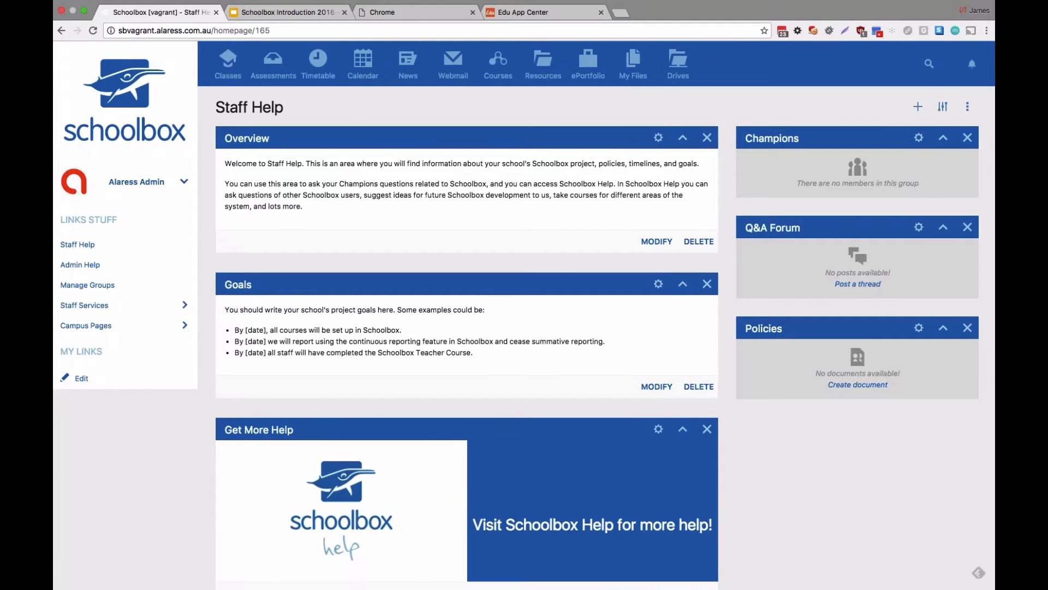
left_click(918, 107)
left_click(468, 139)
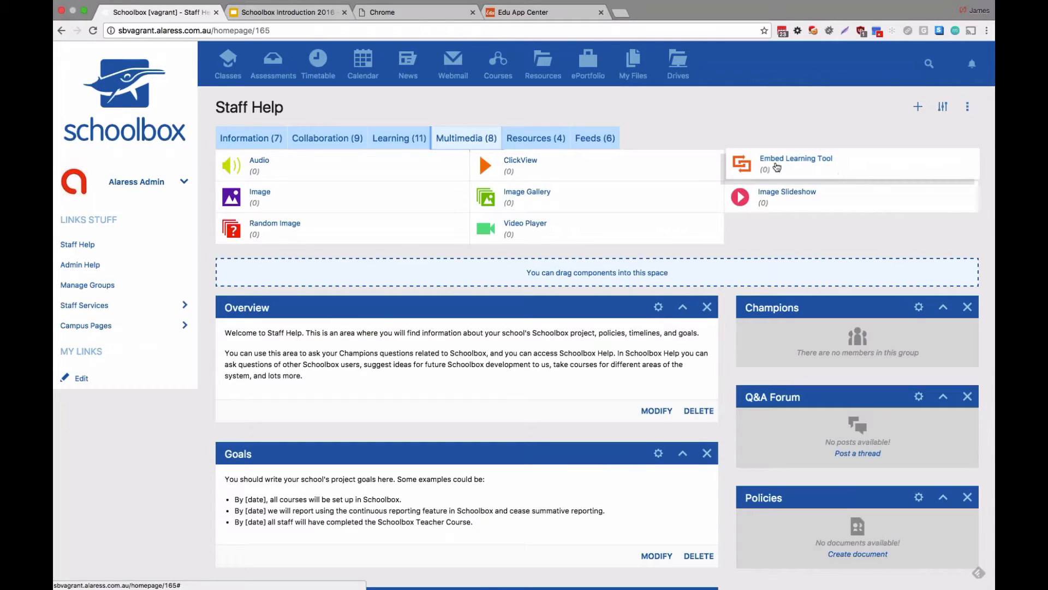
left_click_drag(817, 164, 469, 450)
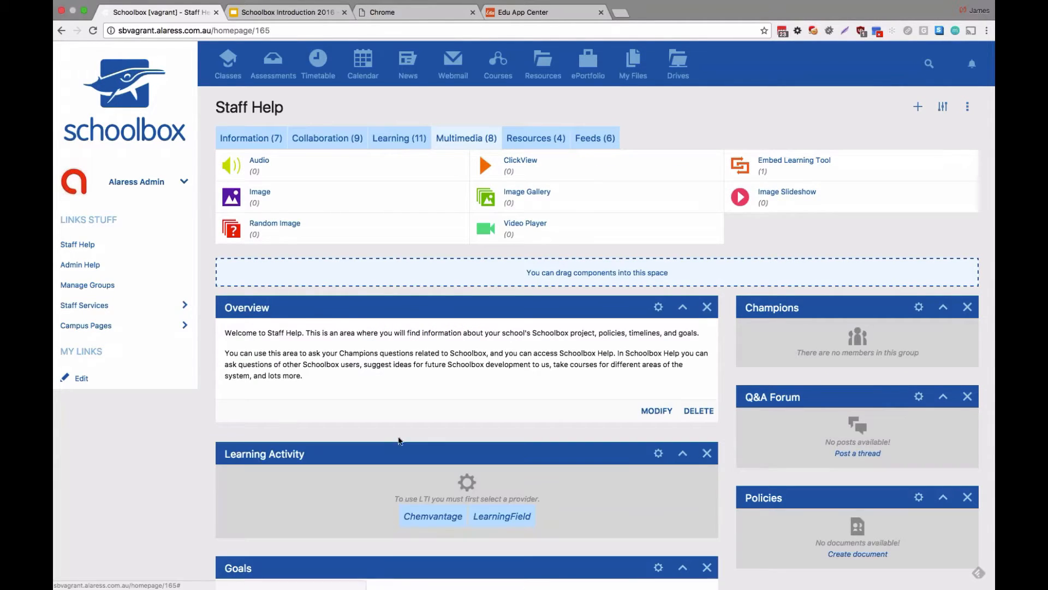
left_click_drag(399, 386, 399, 326)
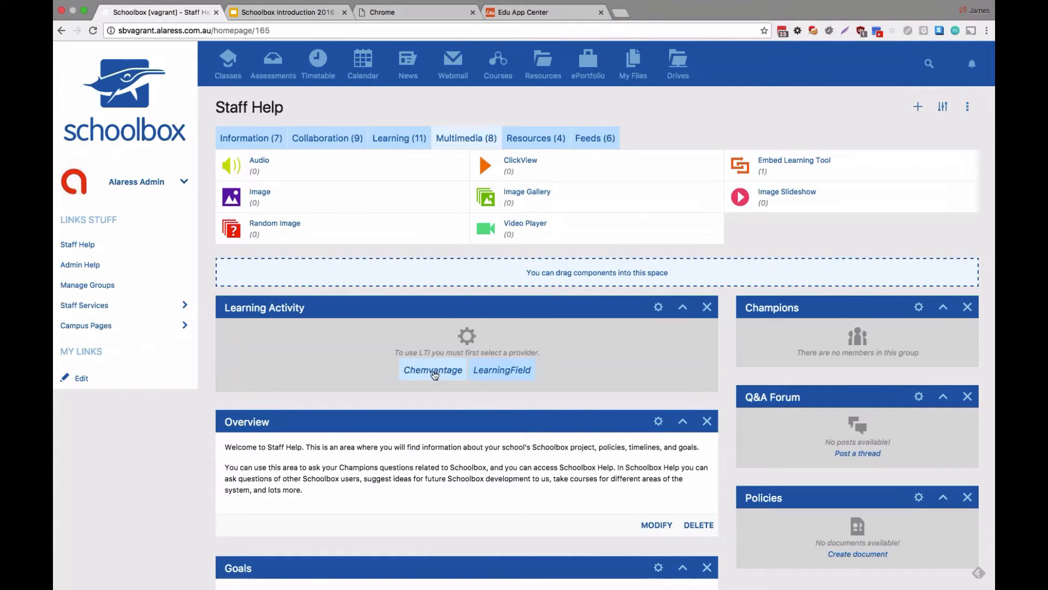
Step: Select LearningField as the Learning Activity's provider and accept its Terms of Use and Privacy Policy
left_click(490, 380)
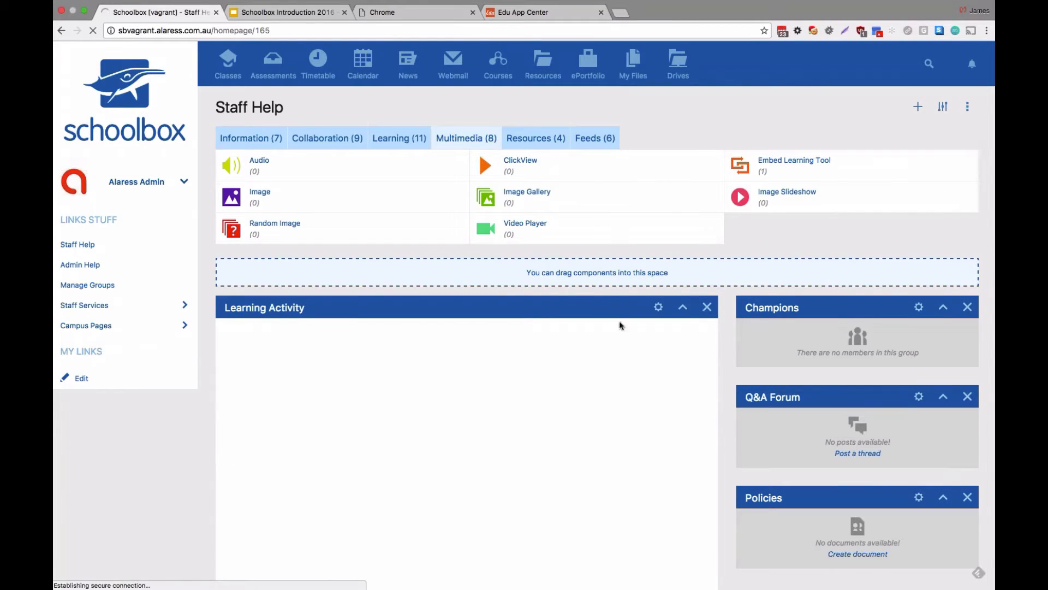
scroll(707, 309, "down", 3)
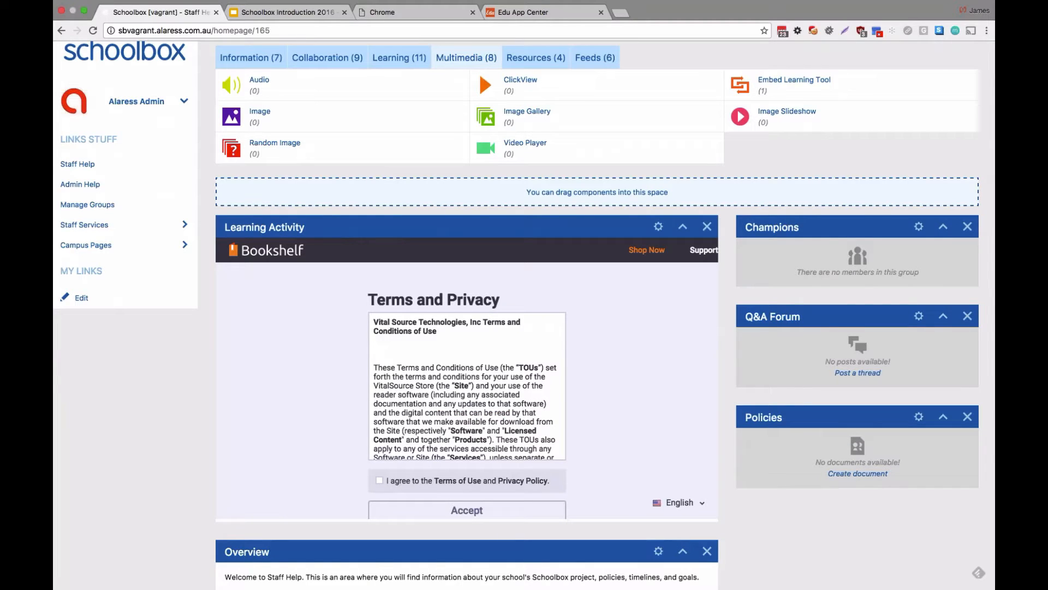
left_click(379, 481)
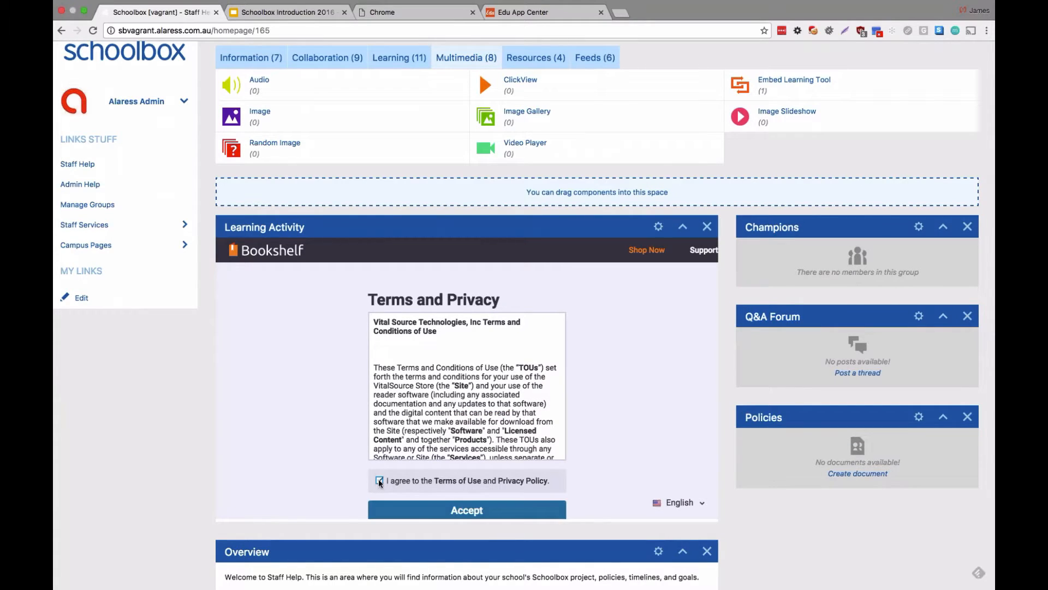
left_click(428, 511)
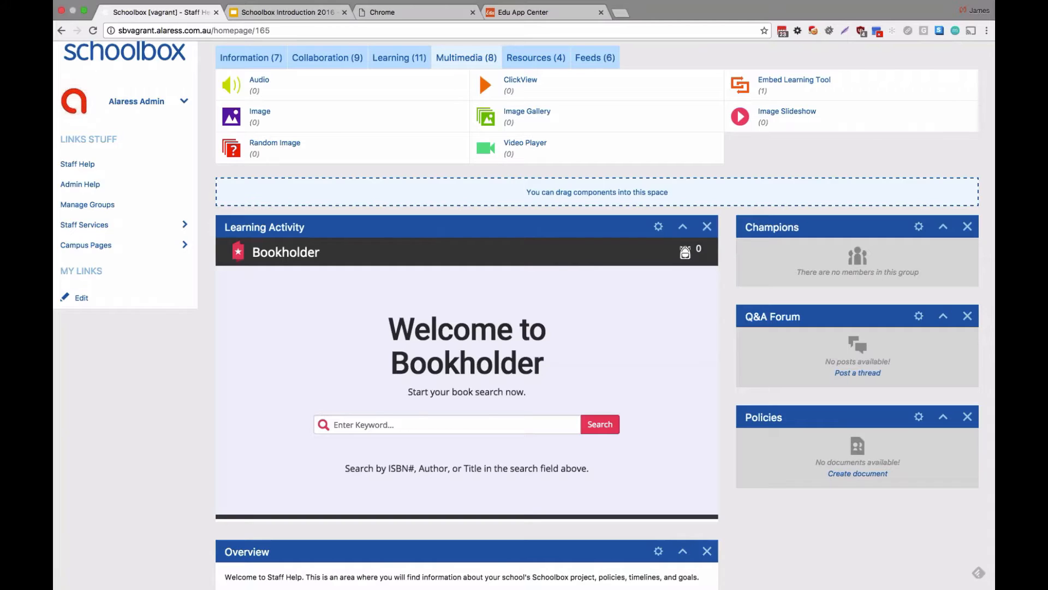
Step: Search Bookholder for "science" and adopt the book Amazing Science 7
left_click(469, 424)
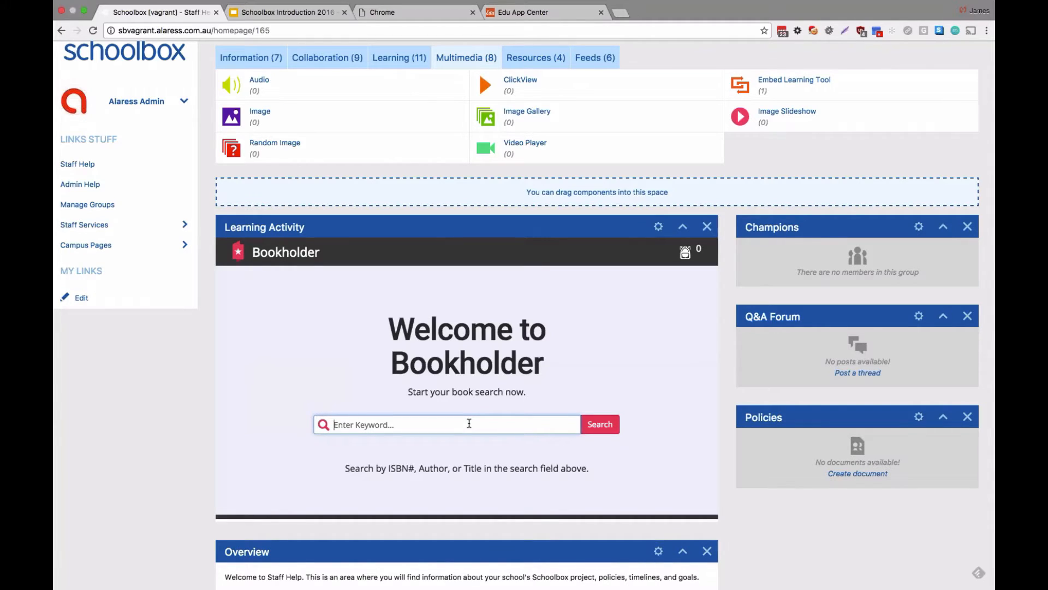
type("science")
key("Return")
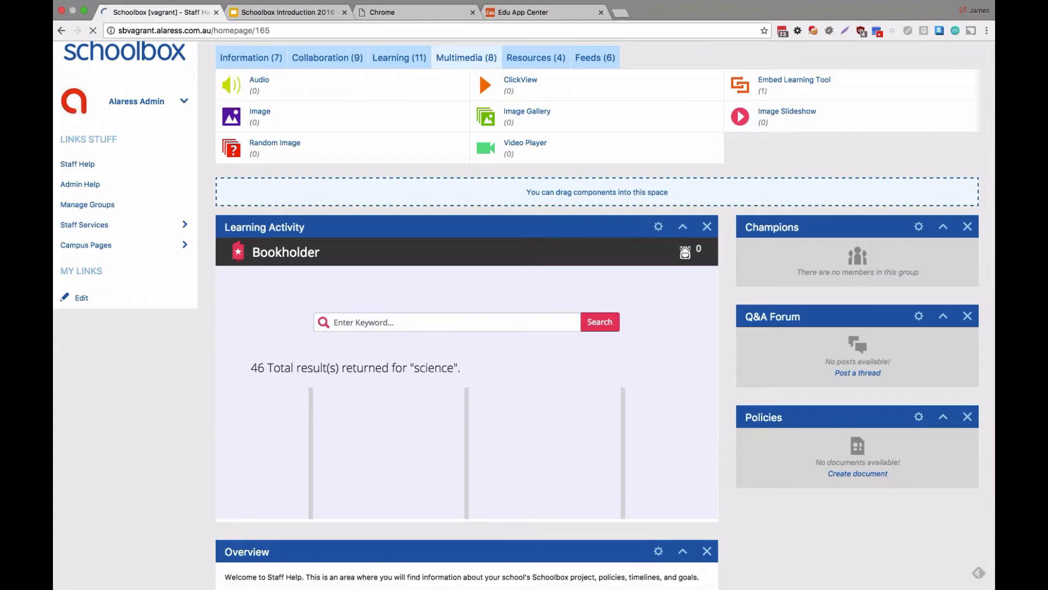
scroll(390, 424, "down", 3)
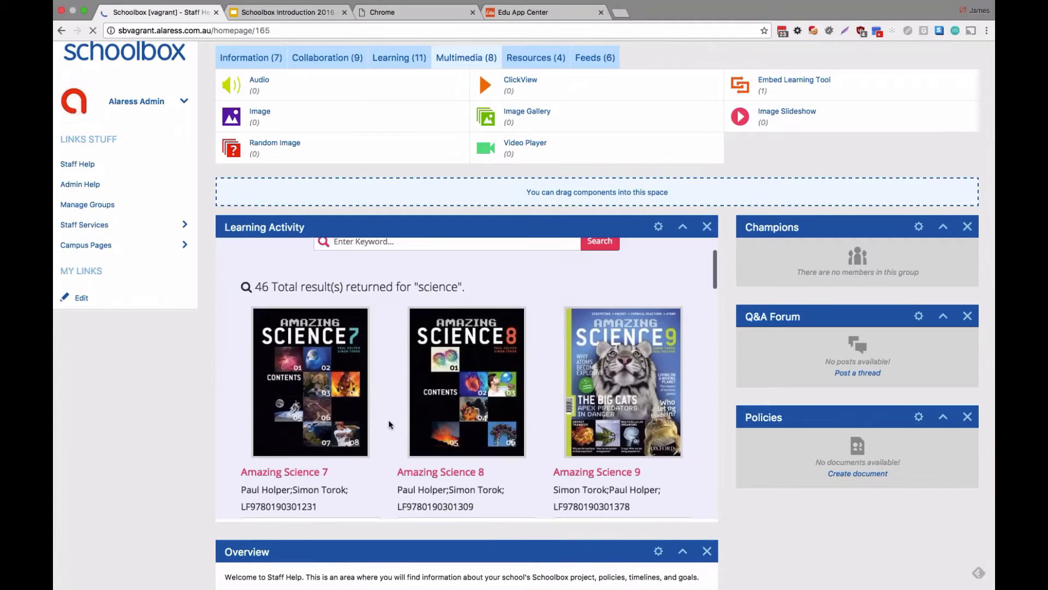
scroll(389, 425, "down", 1)
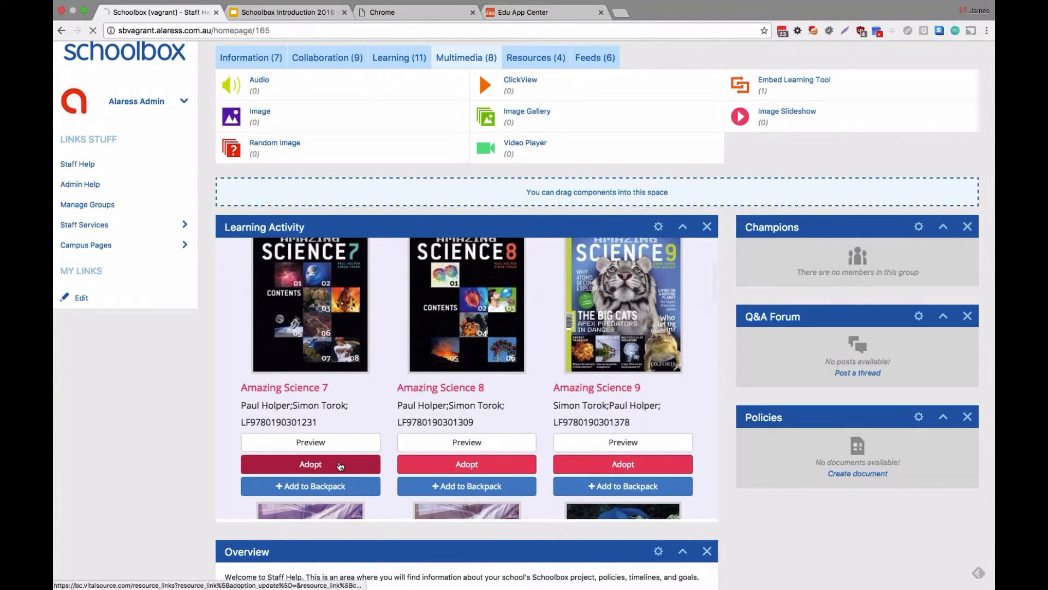
left_click(340, 464)
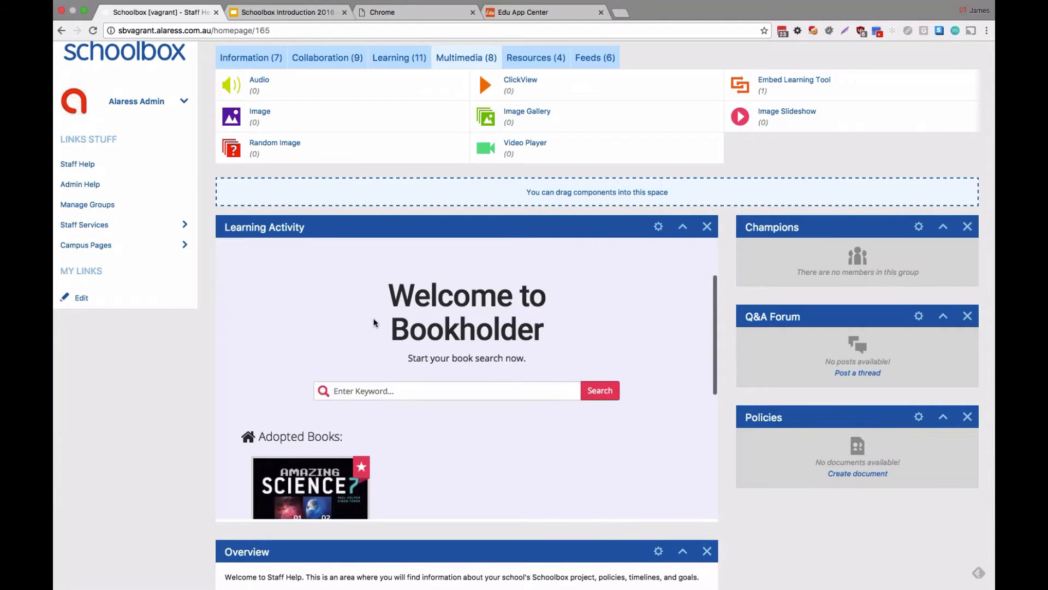
scroll(473, 464, "down", 1)
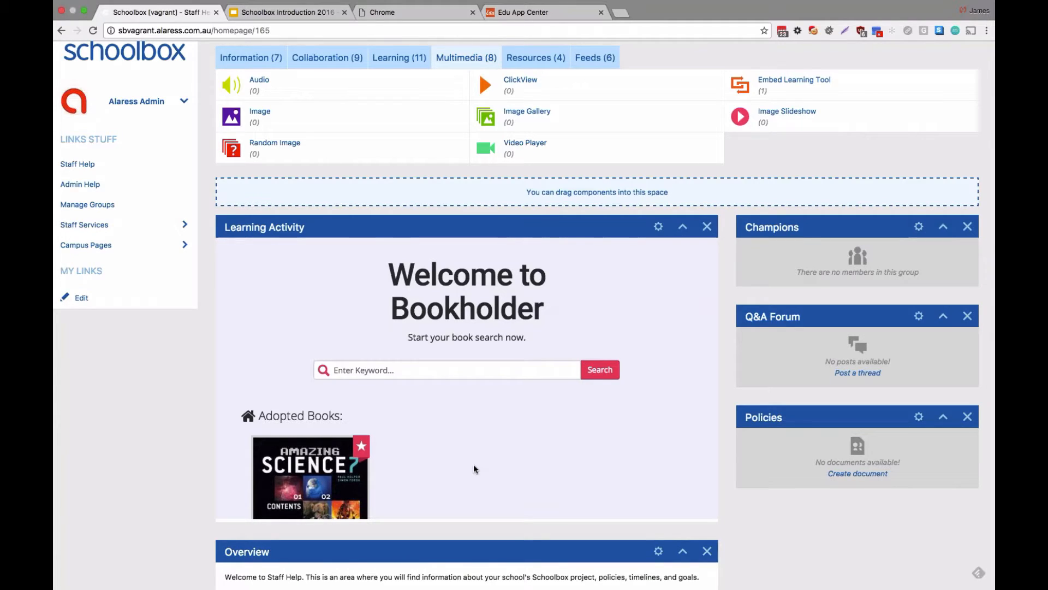
Step: Open the Schoolbox administration area and load the boarder leave module at sbvagrant.alaress.com.au/modules/leave
left_click(173, 97)
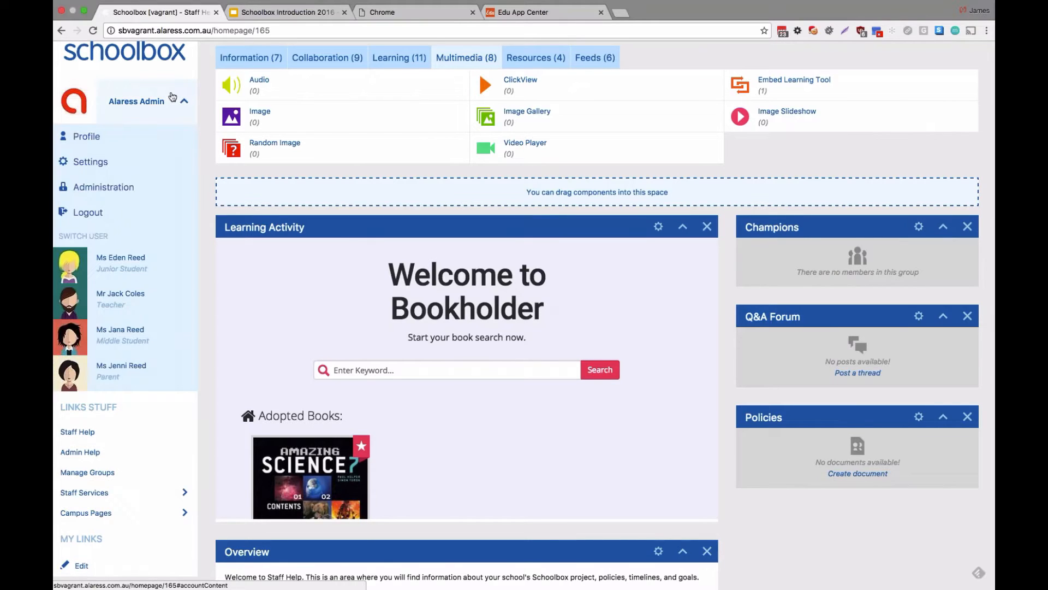
left_click(145, 188)
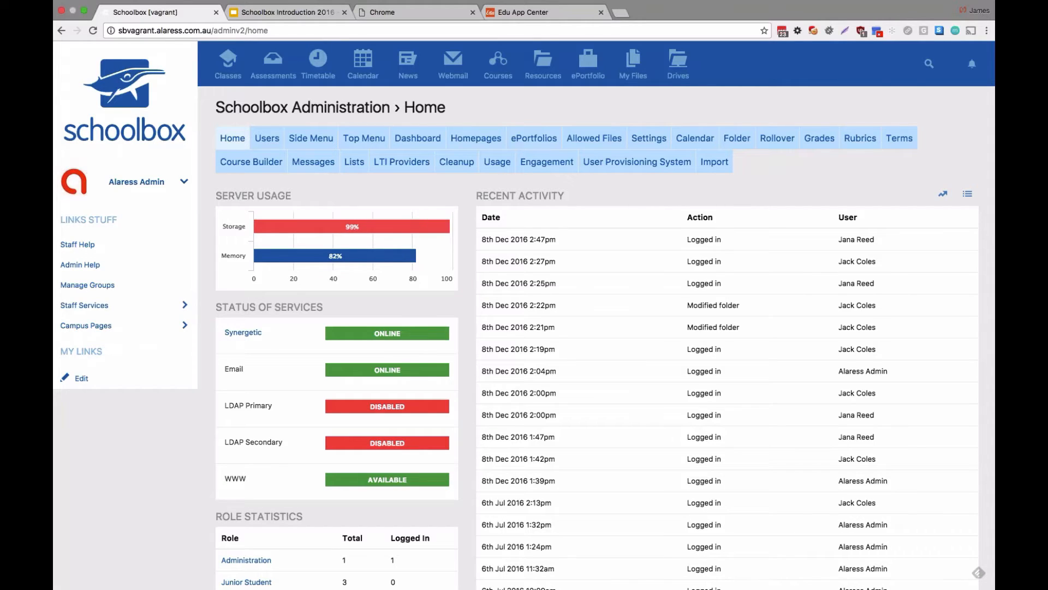
left_click_drag(214, 31, 291, 36)
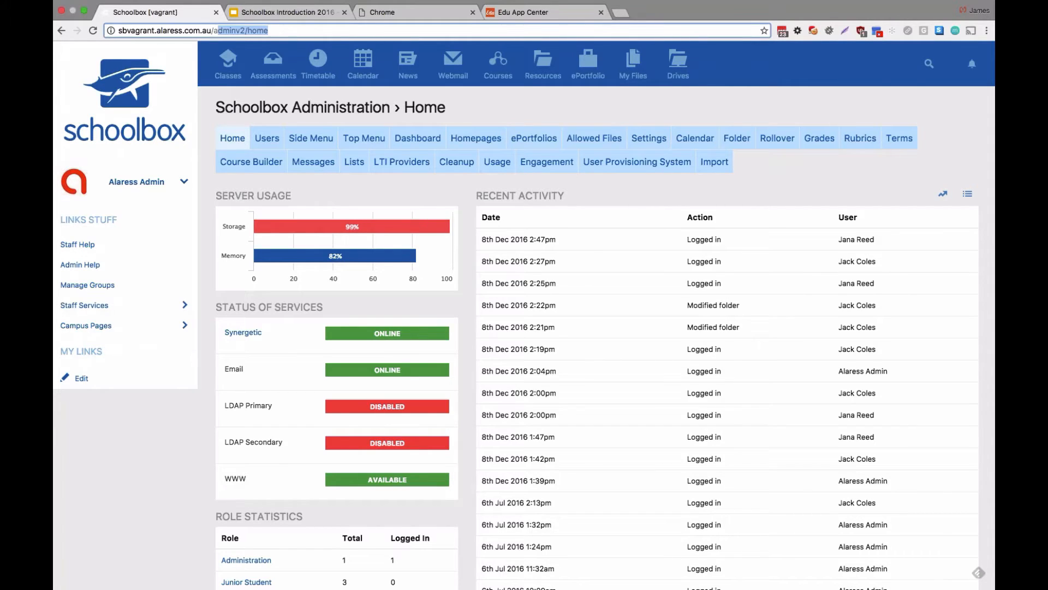
key("BackSpace")
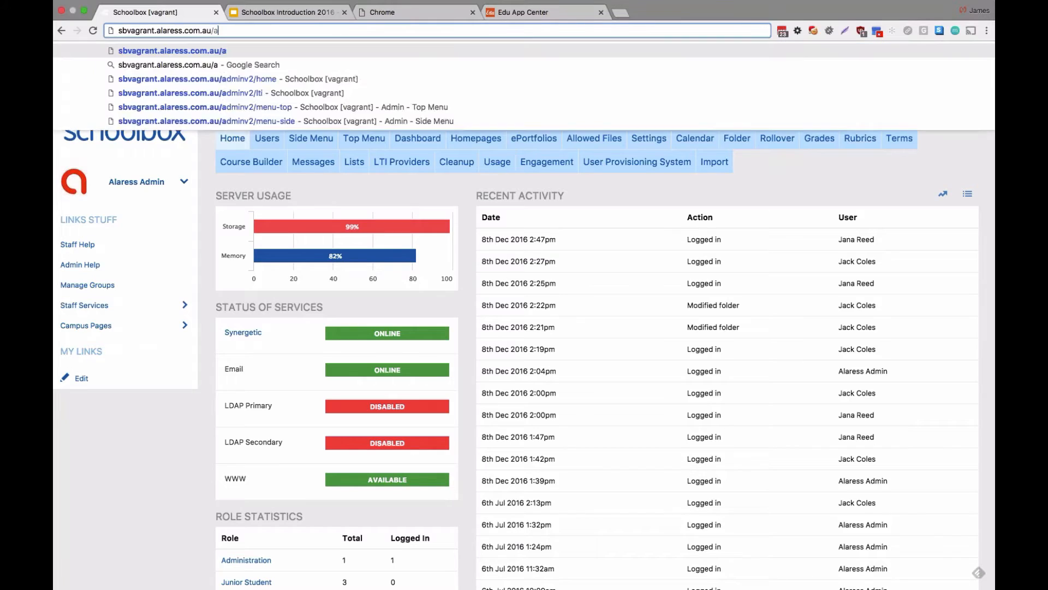
type("l")
key("BackSpace")
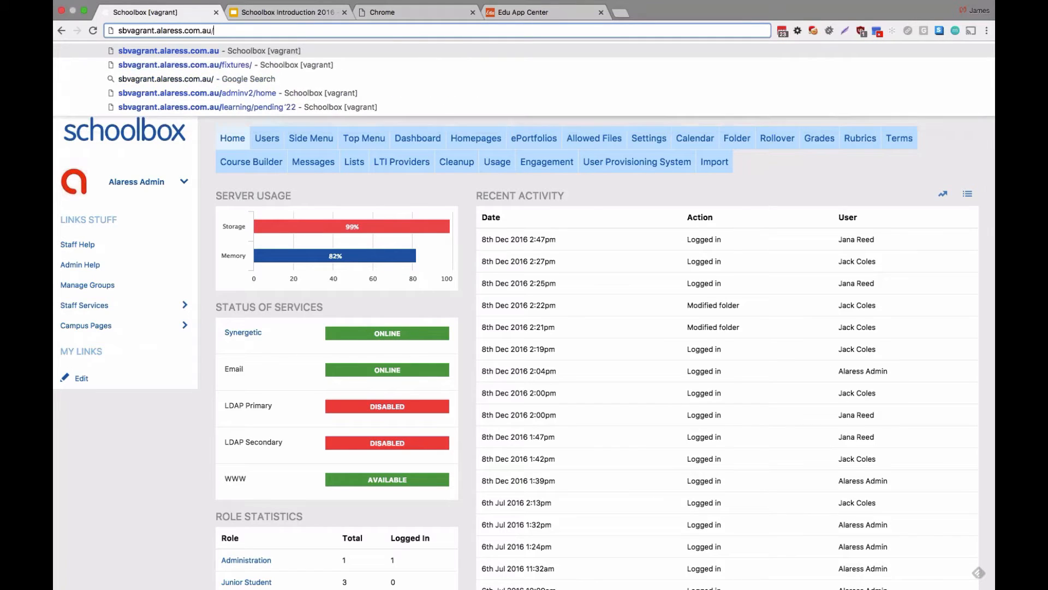
type("modules/leave")
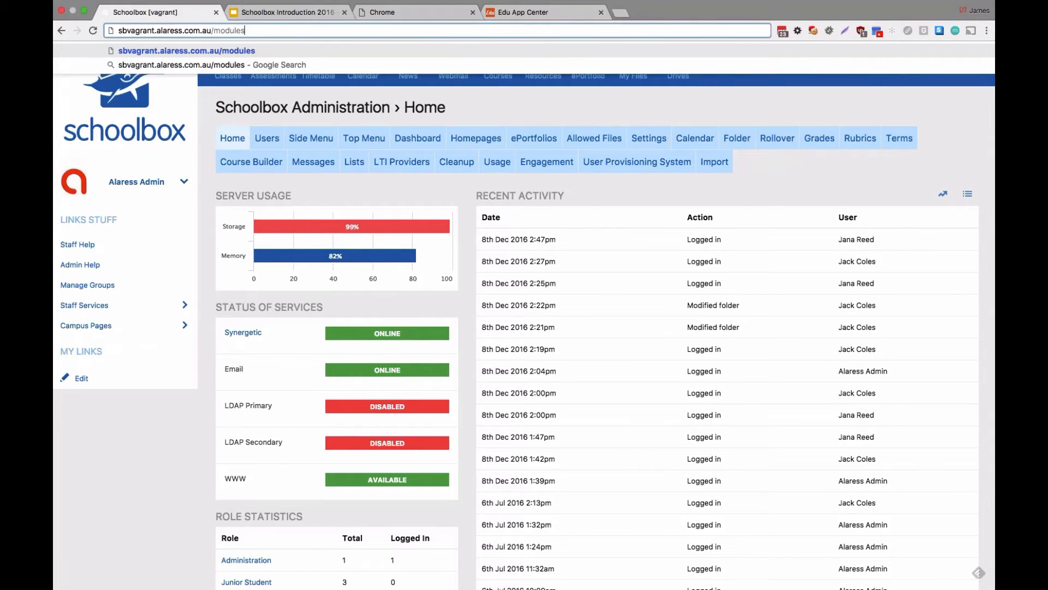
key("Return")
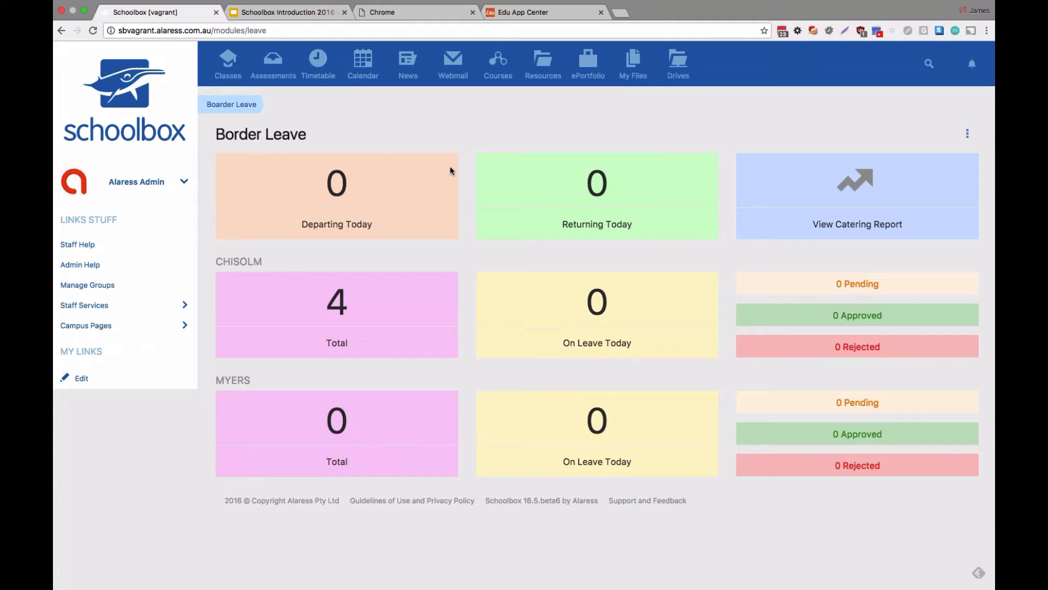
Step: Load the fixtures module at sbvagrant.alaress.com.au/fixtures
left_click_drag(213, 30, 294, 35)
key("BackSpace")
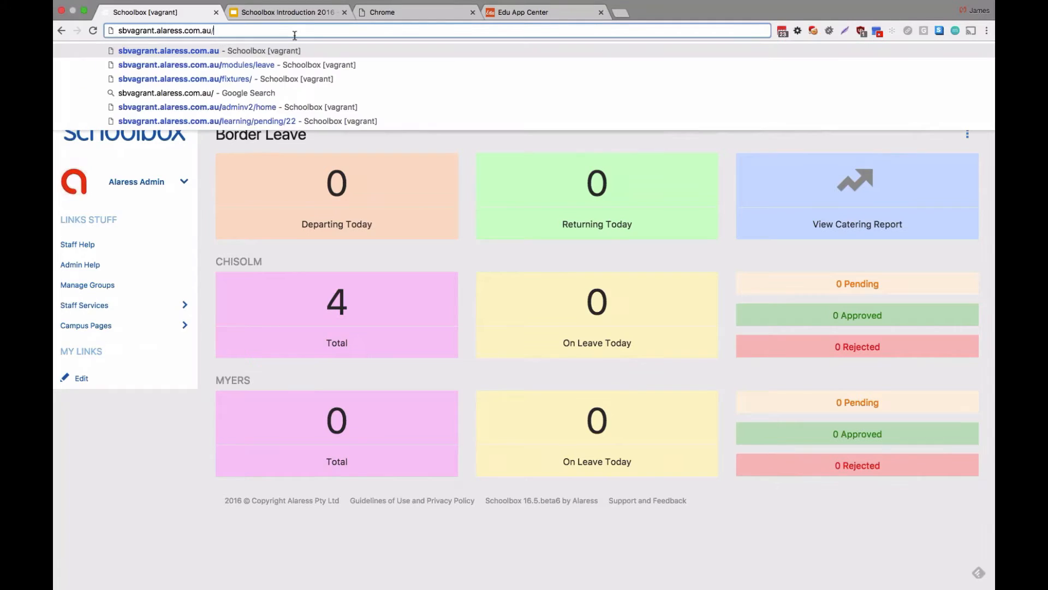
type("fixtures")
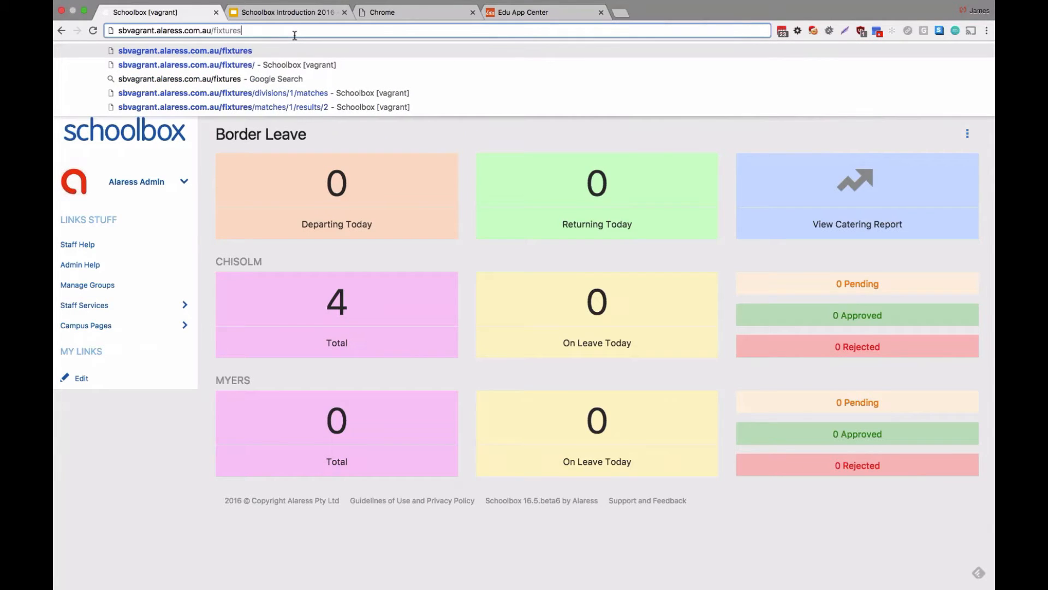
key("Return")
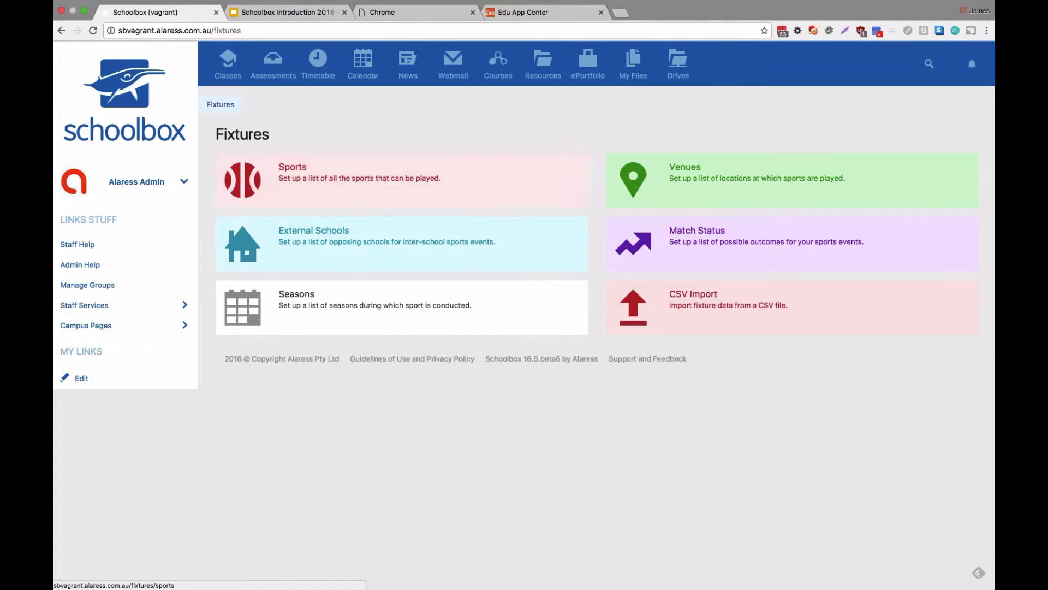
Step: Review the fixtures venue list and the Melbourne Sports and Aquatic Centre's location details, and return to the Fixtures overview
left_click(743, 166)
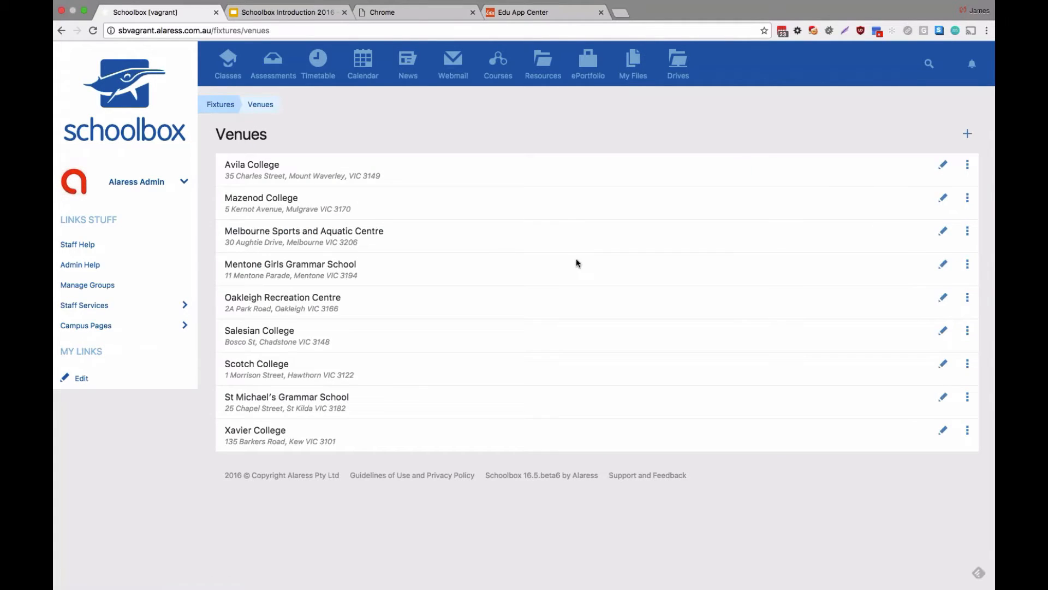
scroll(633, 167, "down", 2)
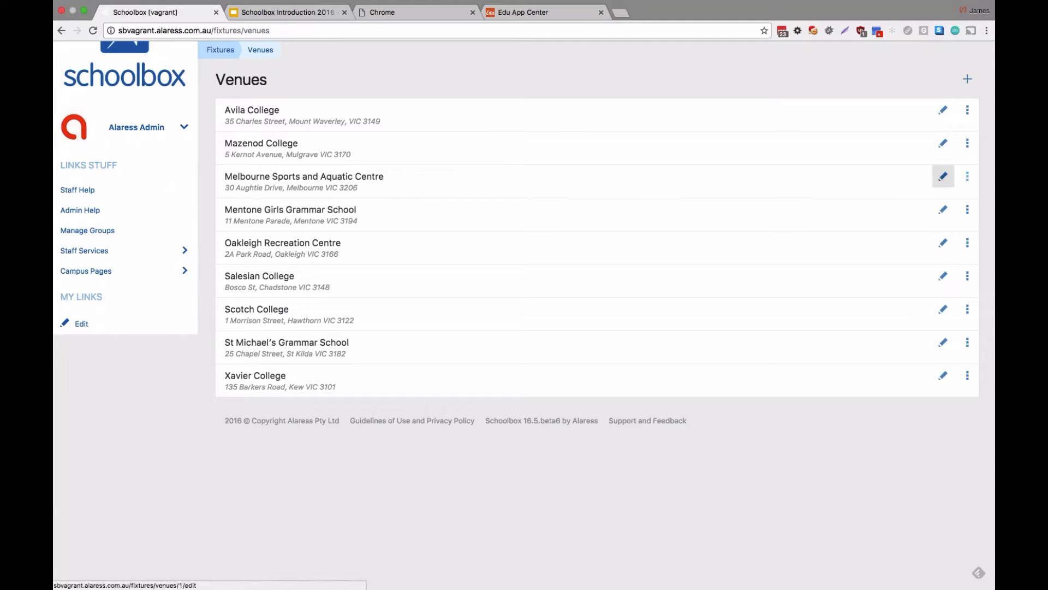
left_click(943, 176)
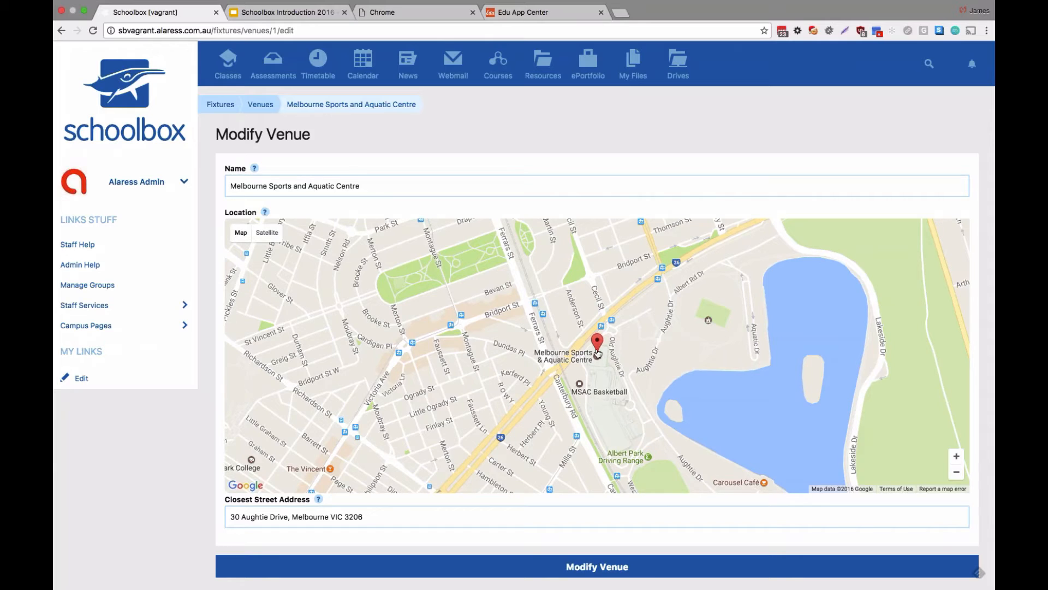
left_click(62, 31)
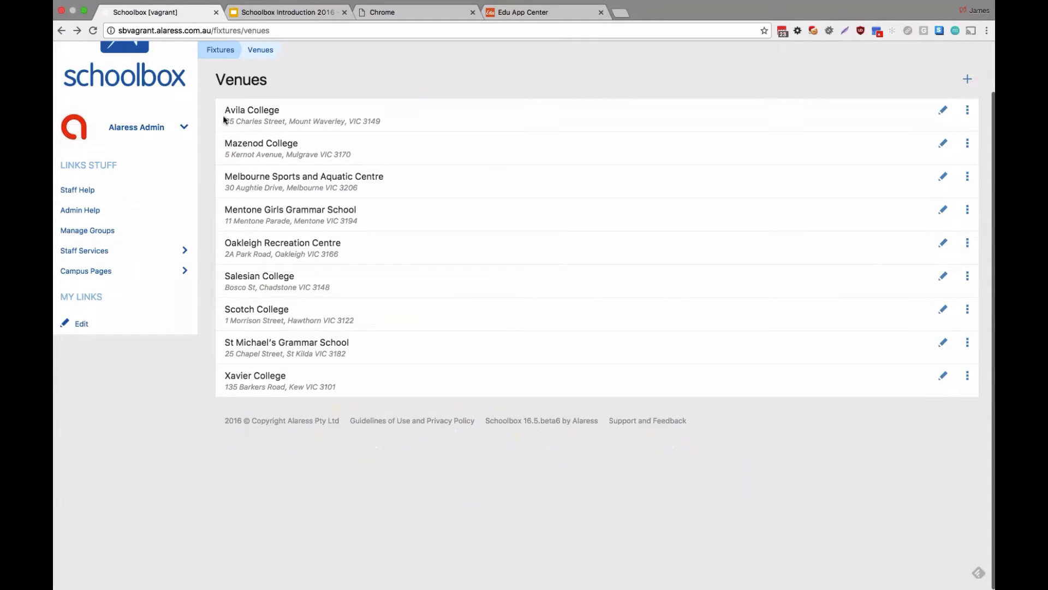
left_click(60, 31)
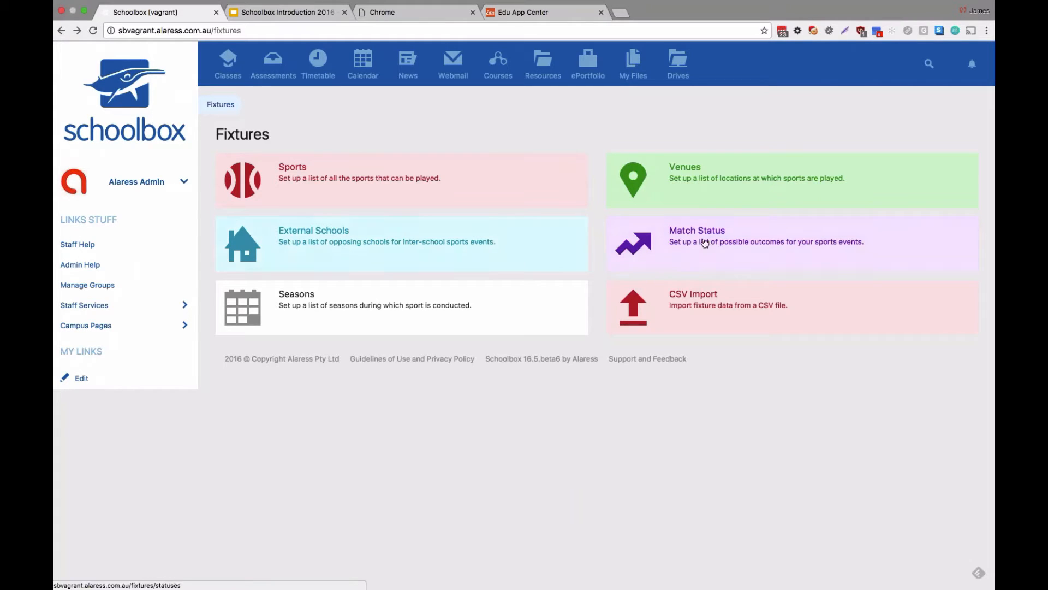
Step: Look through the Match Status, Seasons and CSV Import pages of Fixtures and return to the overview
left_click(745, 248)
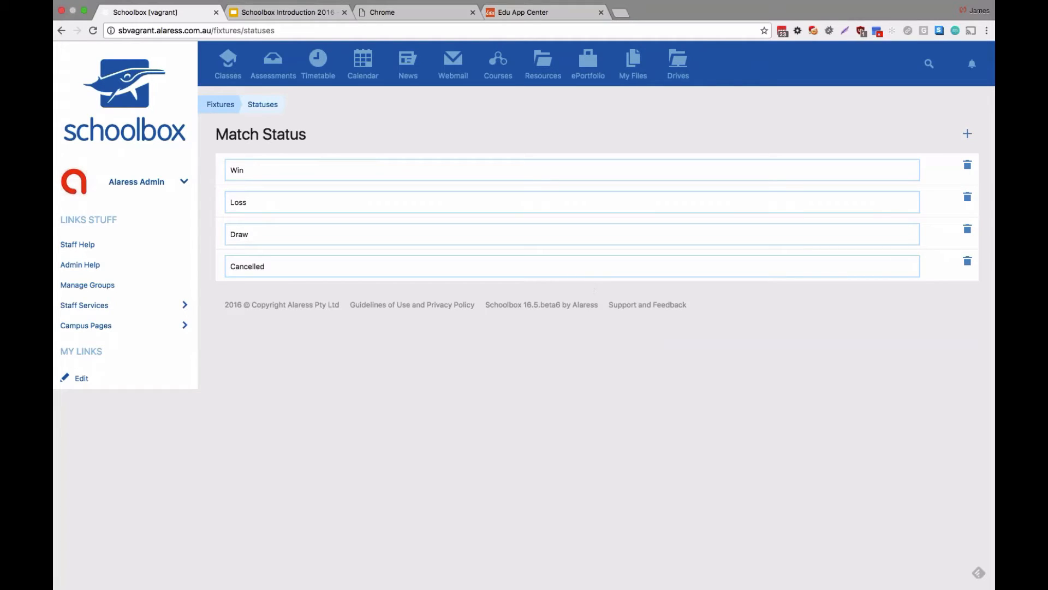
left_click(64, 32)
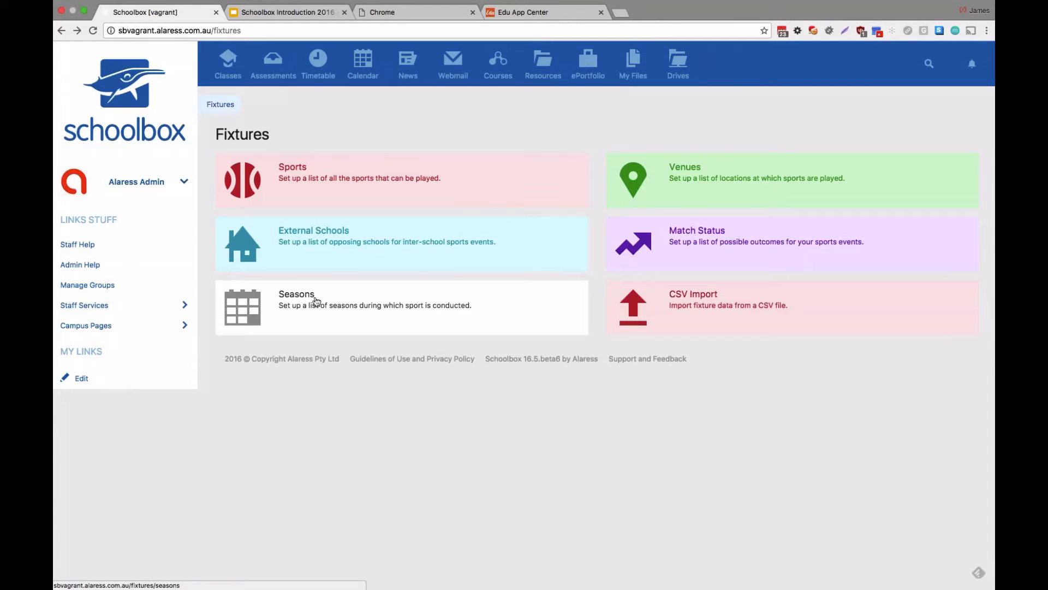
left_click(372, 312)
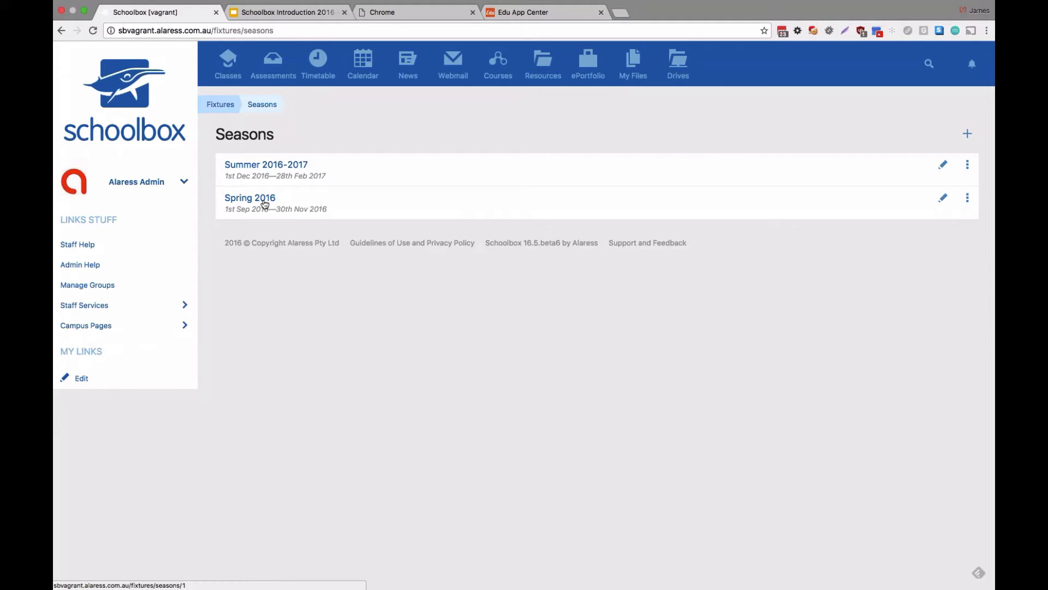
left_click(217, 104)
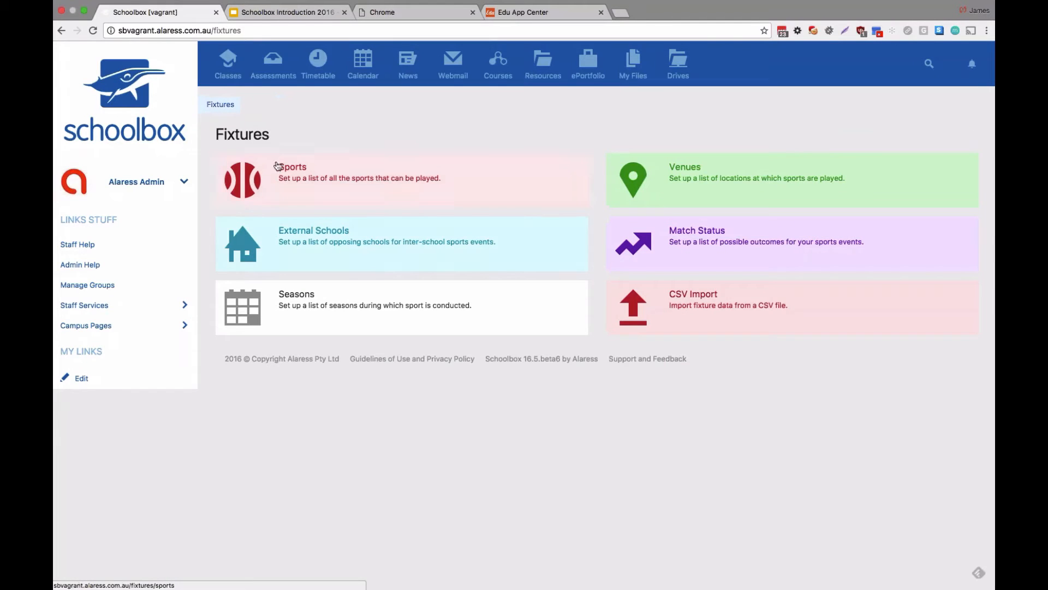
left_click(707, 315)
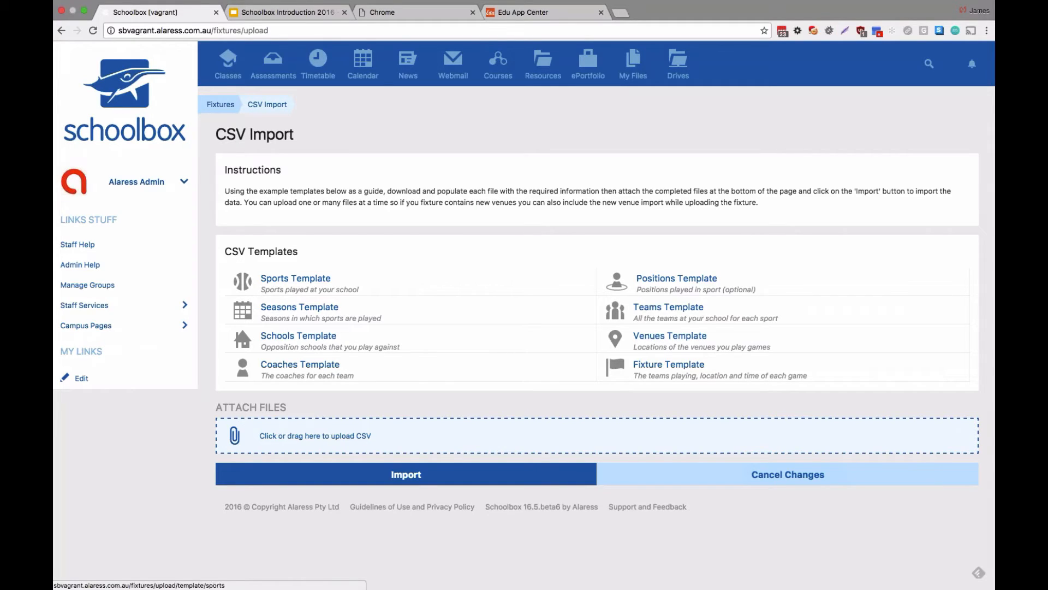
left_click(61, 31)
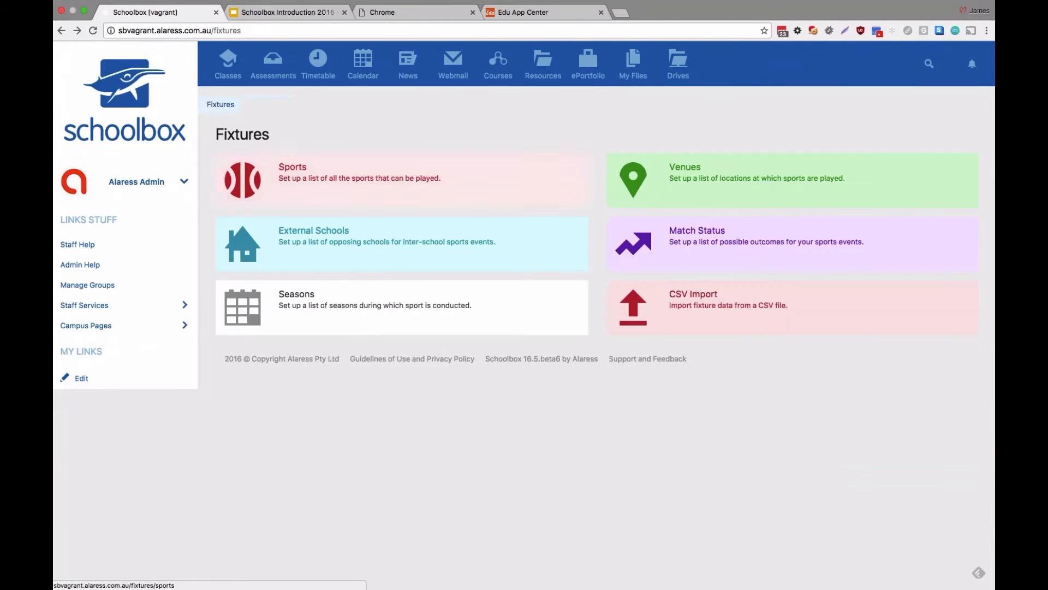
Step: Open the Basketball sport, expand its Firsts division to show the teams, and enter that division's lobby
left_click(386, 179)
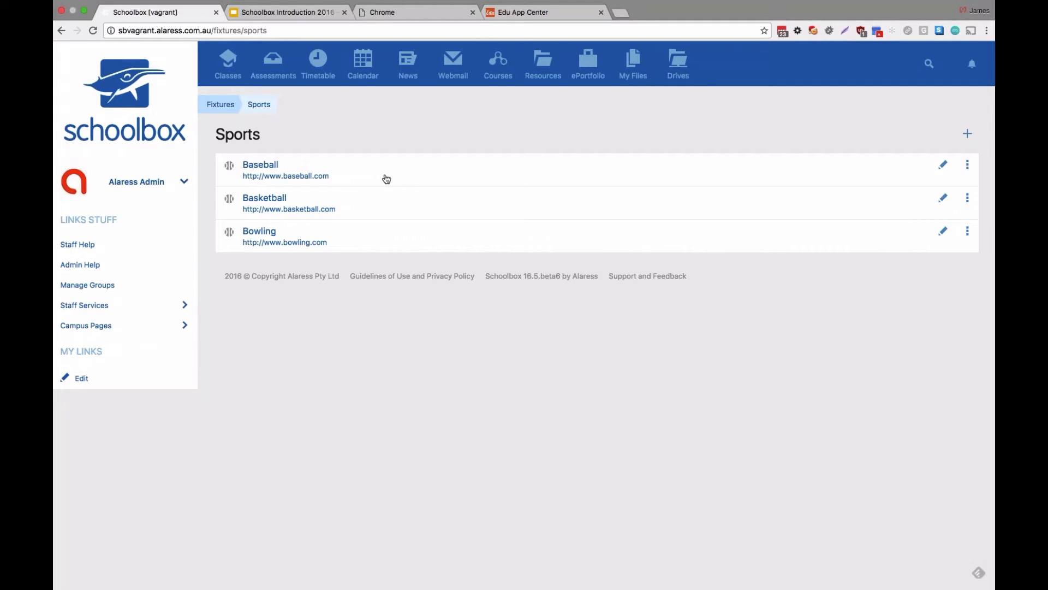
left_click(278, 197)
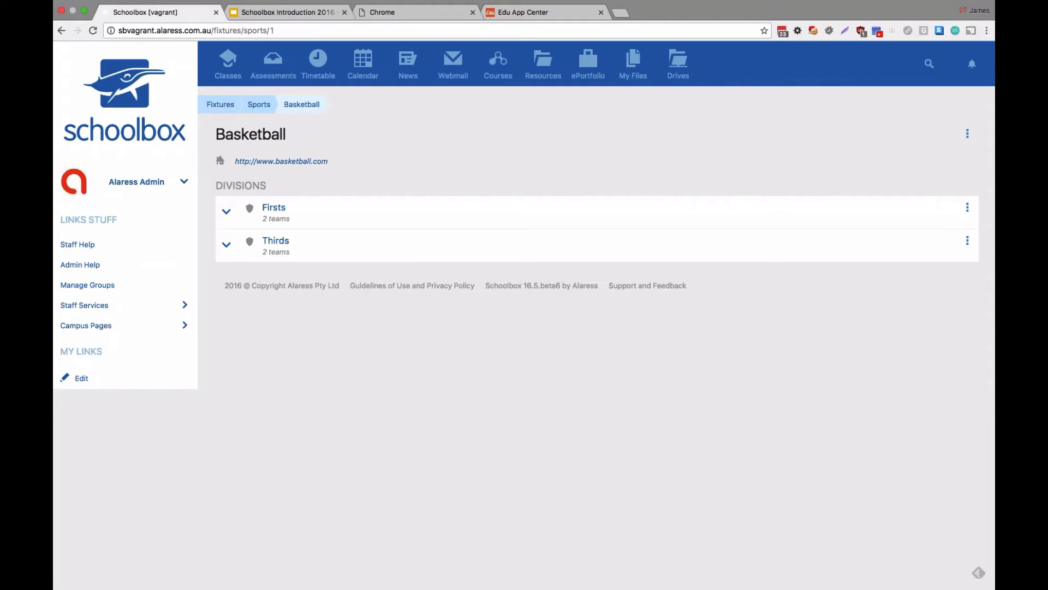
left_click_drag(215, 187, 284, 185)
left_click(226, 211)
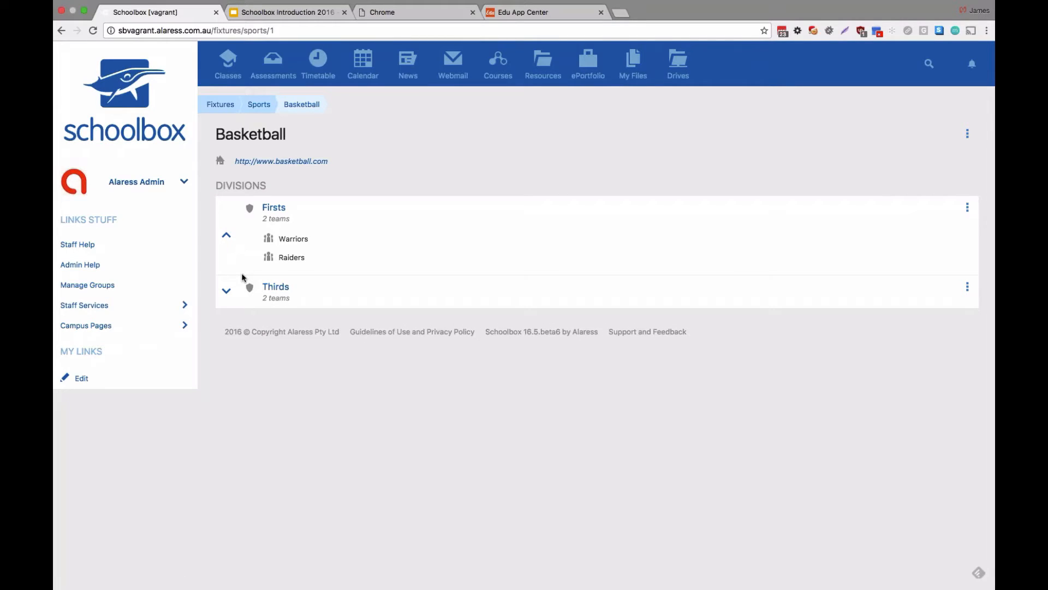
left_click(279, 209)
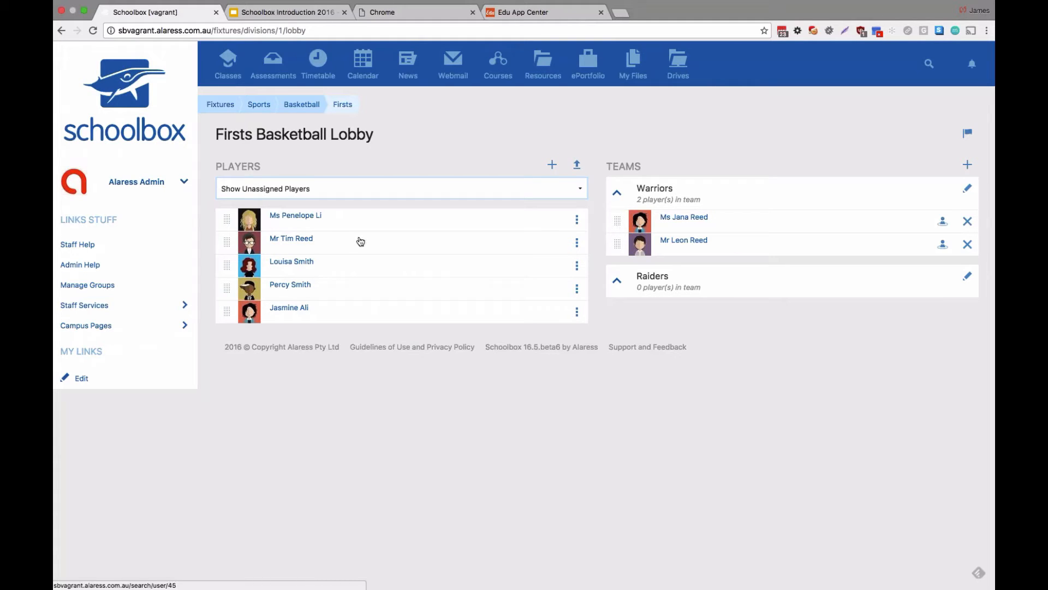
Step: Add the first unassigned player to the Warriors and the other four to the Raiders, and move the topmost Raiders player to the Warriors
left_click_drag(228, 220, 650, 263)
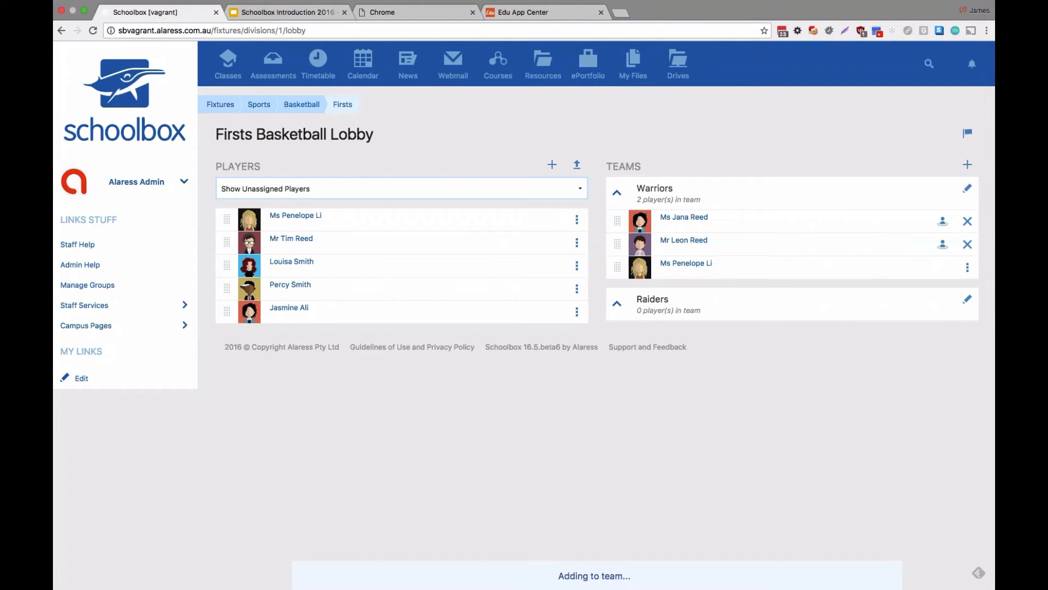
left_click_drag(224, 223, 552, 326)
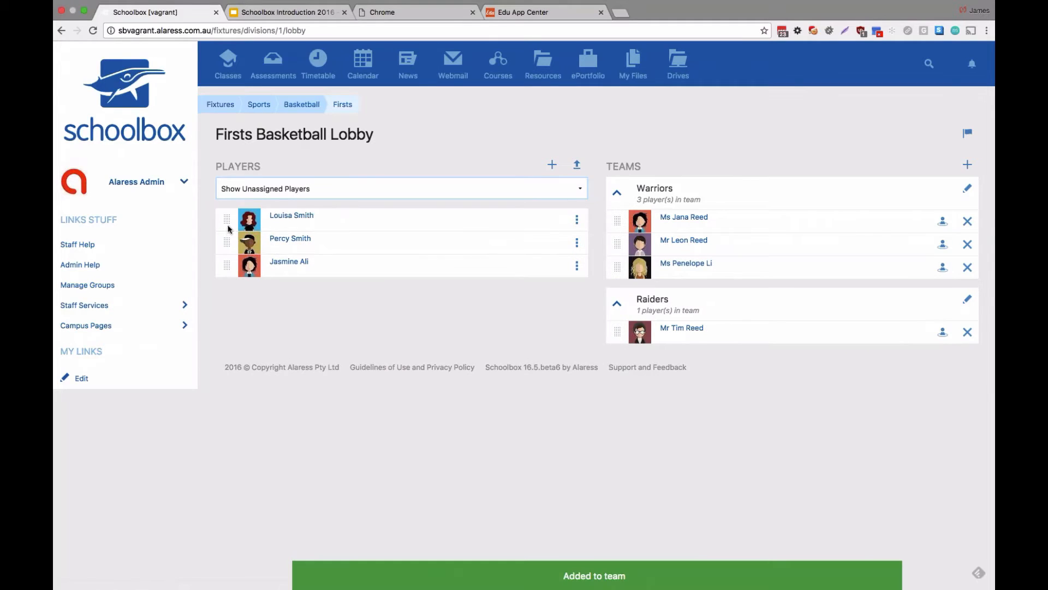
left_click_drag(228, 229, 589, 372)
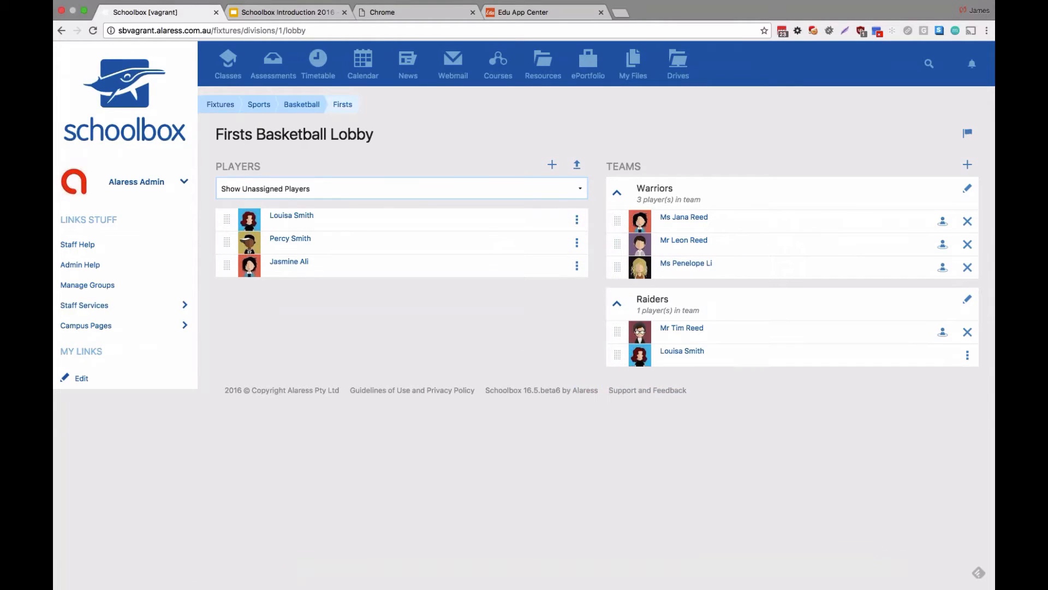
left_click_drag(227, 242, 586, 330)
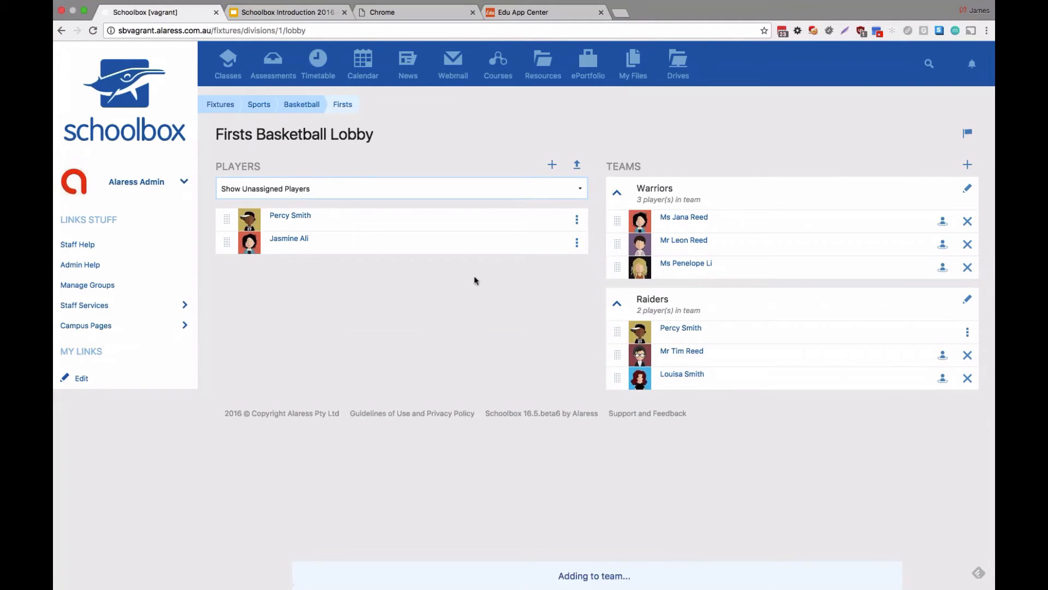
left_click_drag(226, 220, 597, 380)
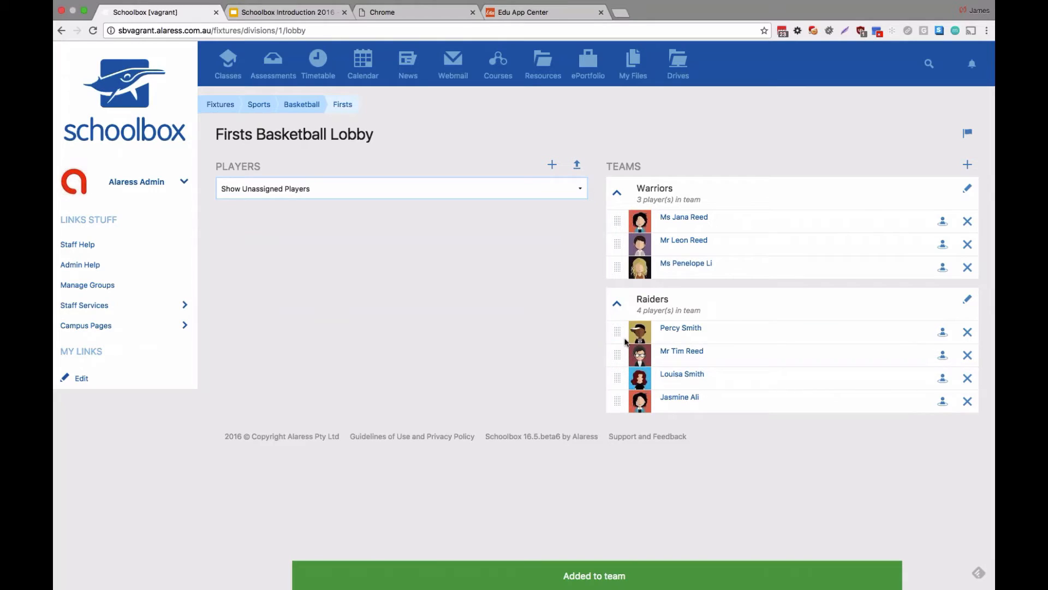
left_click_drag(618, 332, 624, 236)
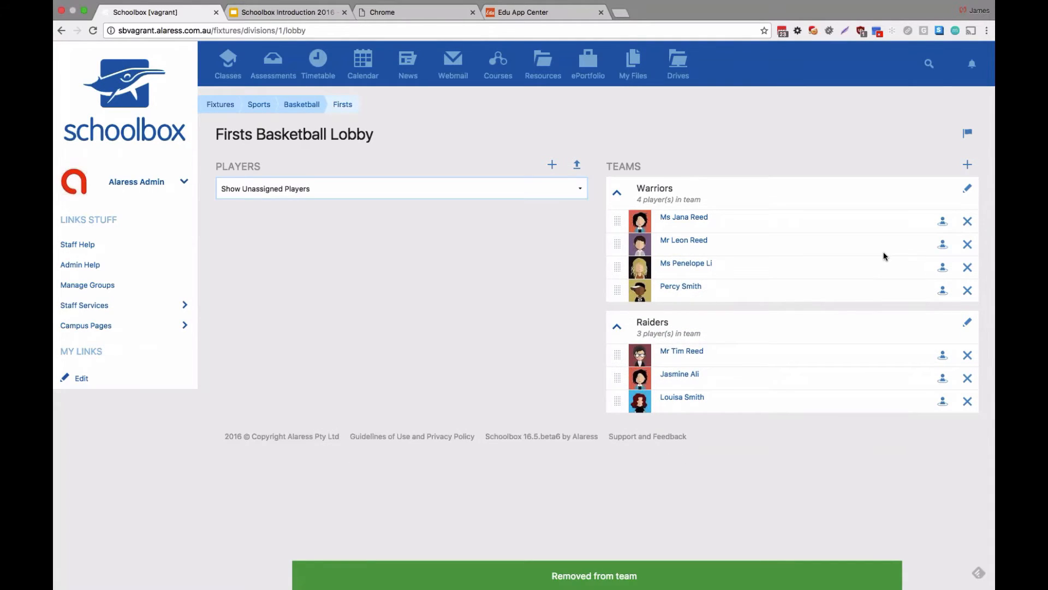
Step: Assign Point Guard to the second player in the Warriors list and Center to the first, saving both position changes
left_click(943, 244)
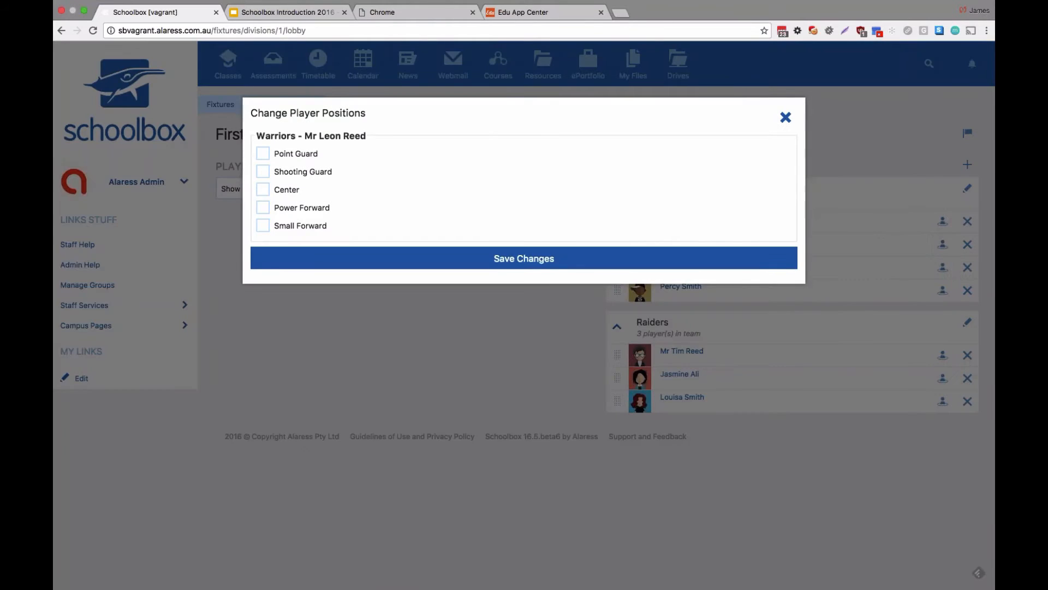
left_click(290, 155)
left_click(457, 261)
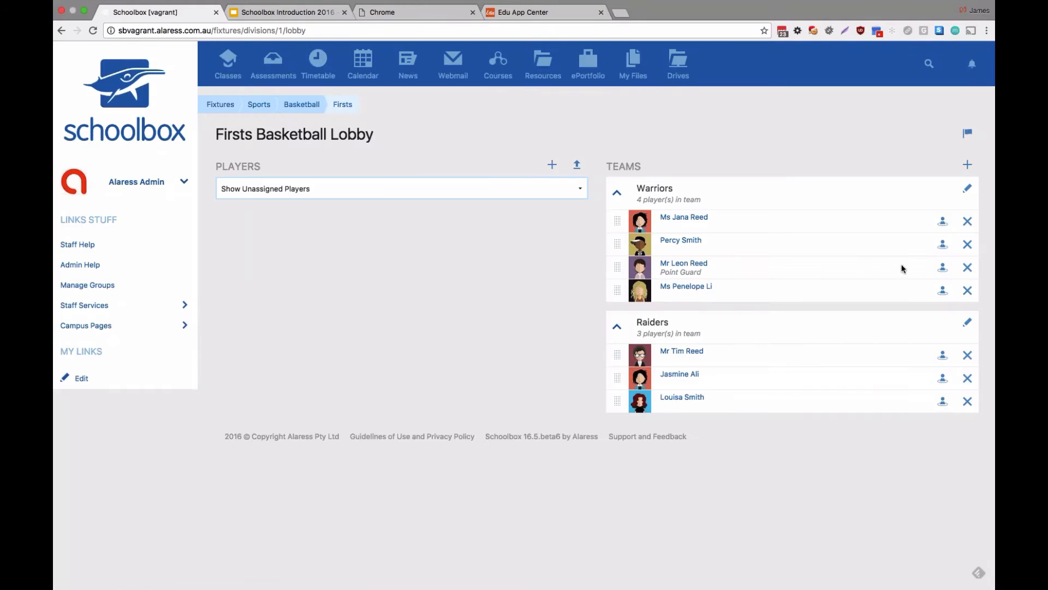
left_click(943, 221)
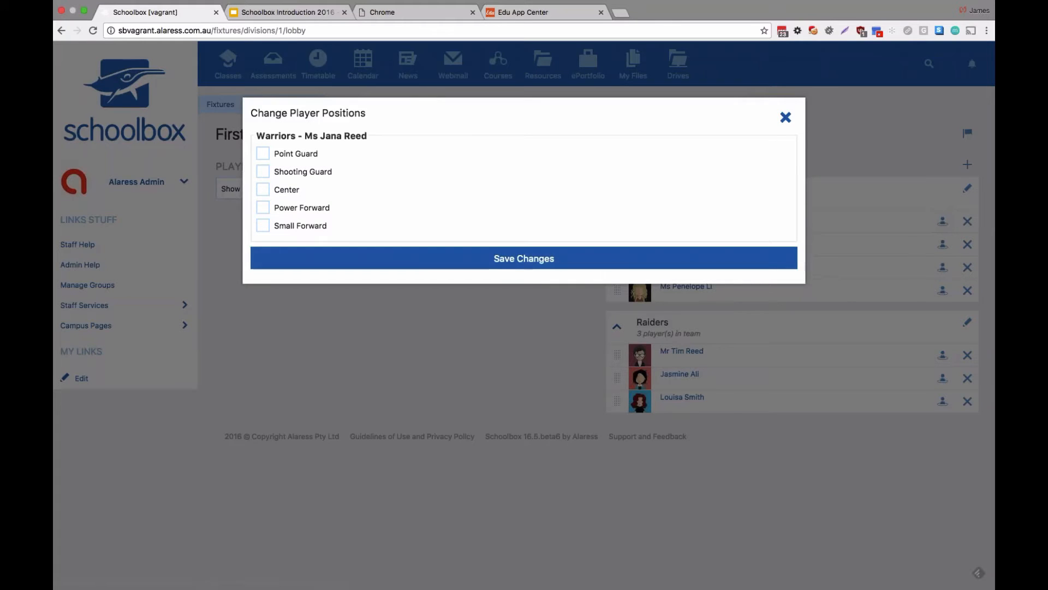
left_click(286, 190)
left_click(456, 259)
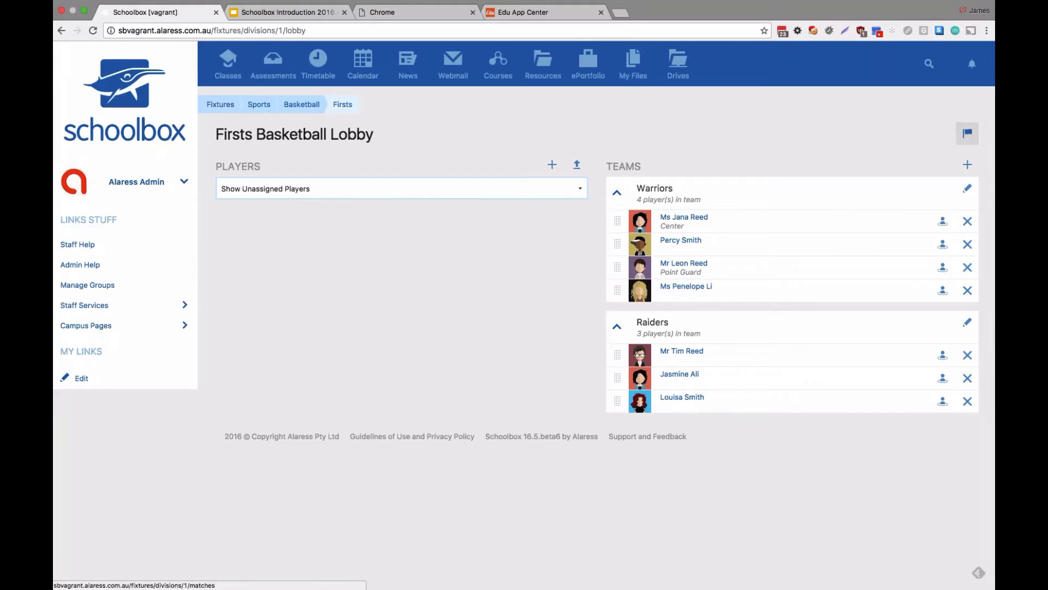
Step: Open the Firsts Basketball season fixture and view the Round One match Raiders vs Salesian College
left_click(977, 142)
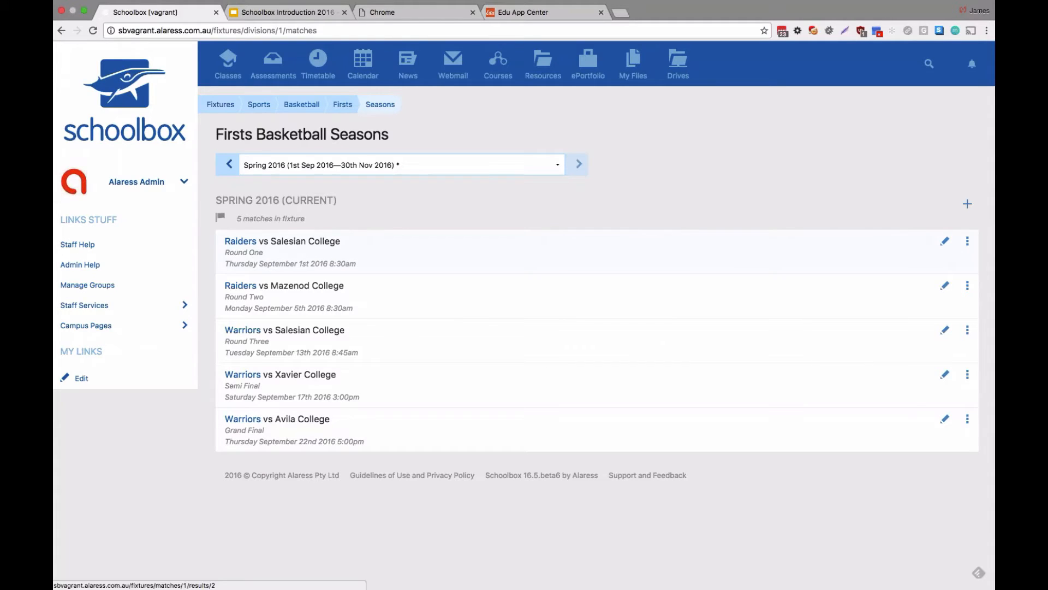
left_click(240, 244)
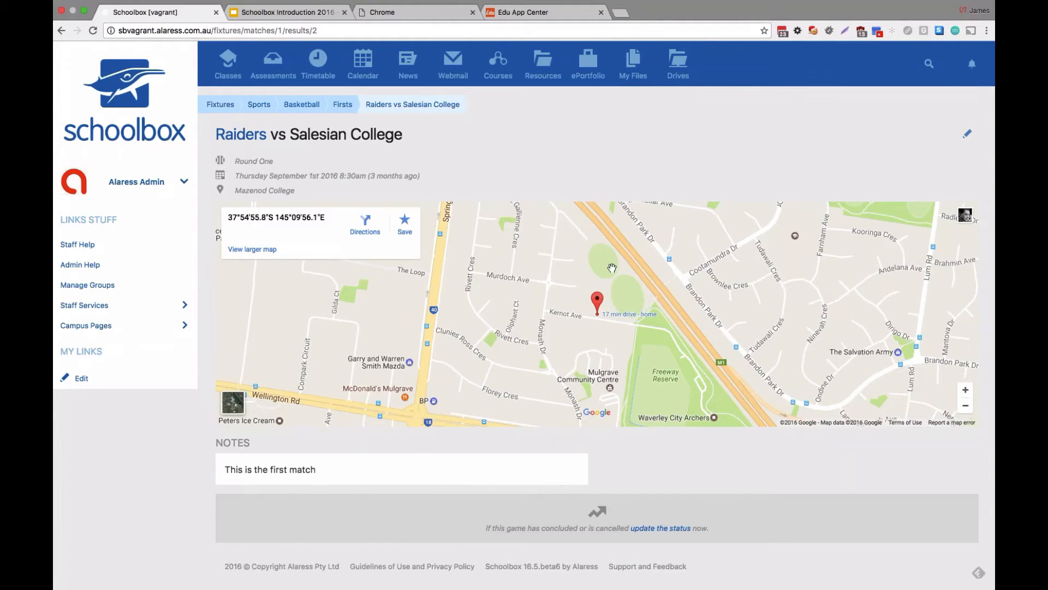
scroll(406, 459, "down", 2)
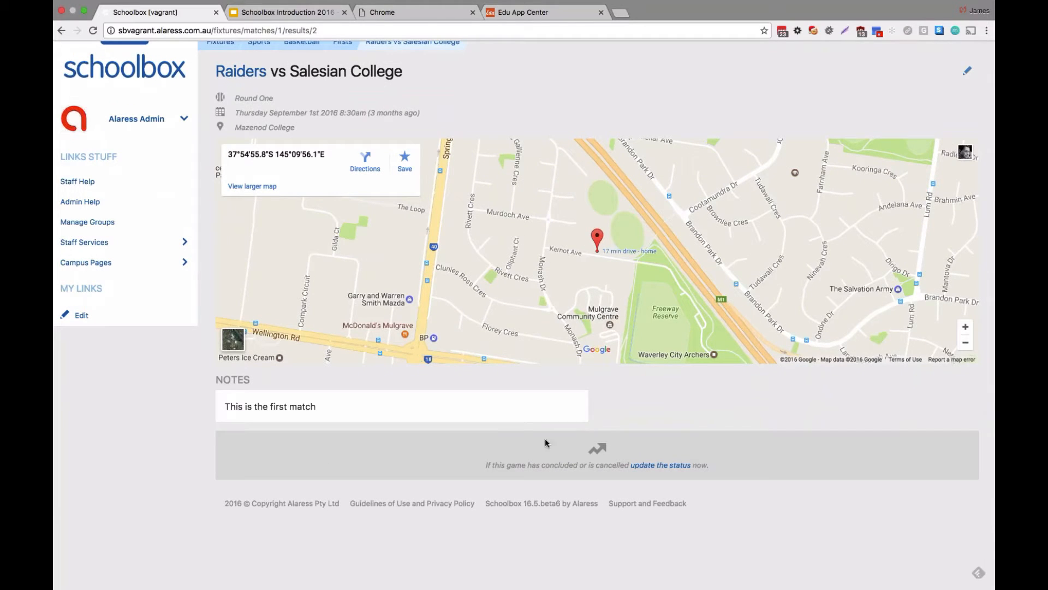
Step: Create a match result for the Raiders with status Win and the description "Terrific win, stars.."
left_click(662, 466)
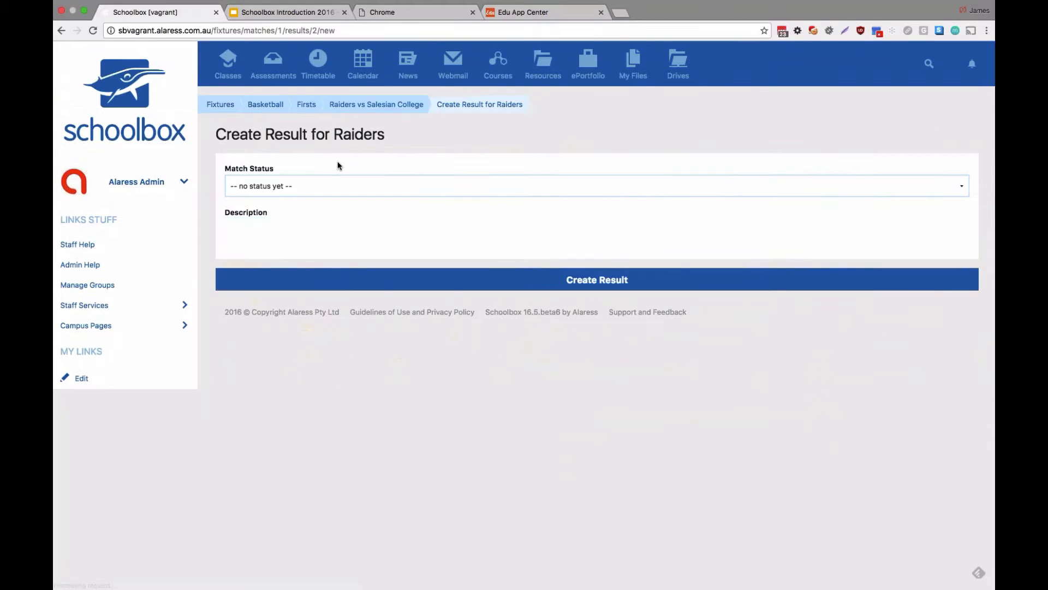
left_click(336, 186)
left_click(339, 196)
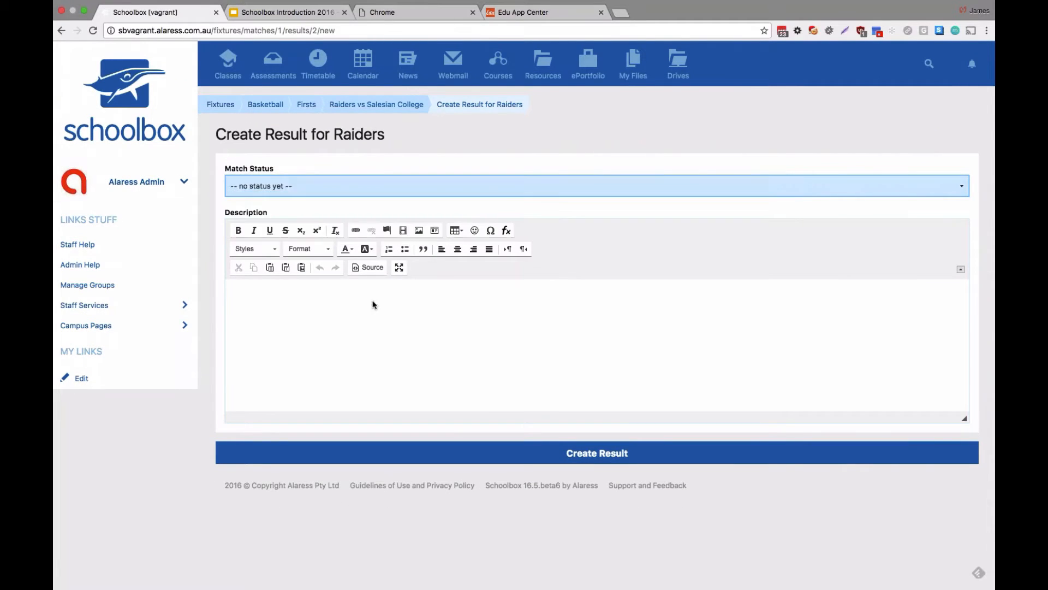
left_click(369, 302)
type("Terrific wn")
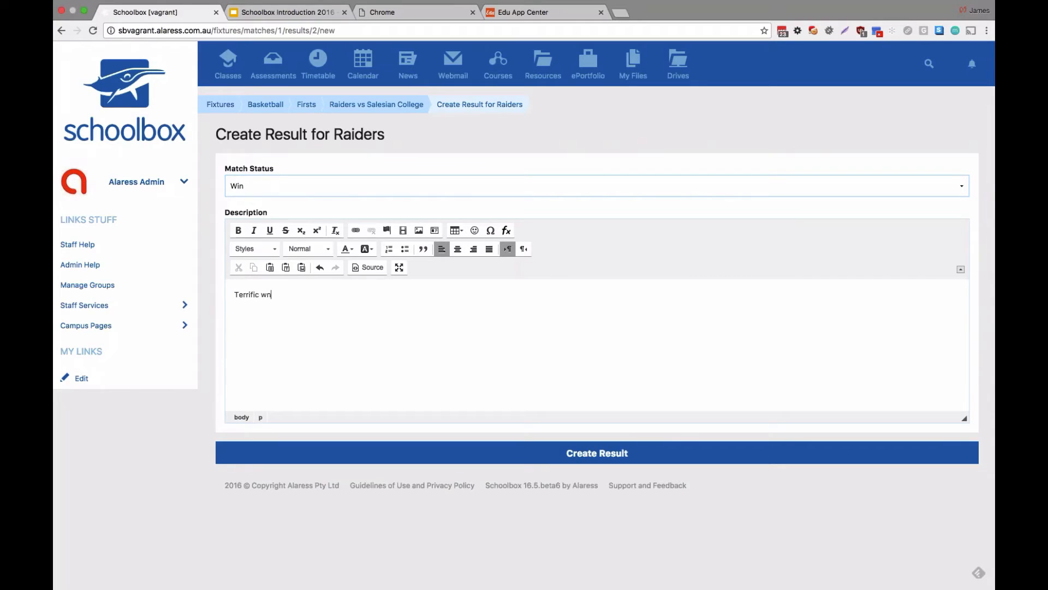
key("BackSpace")
type("in, stars..")
left_click(553, 454)
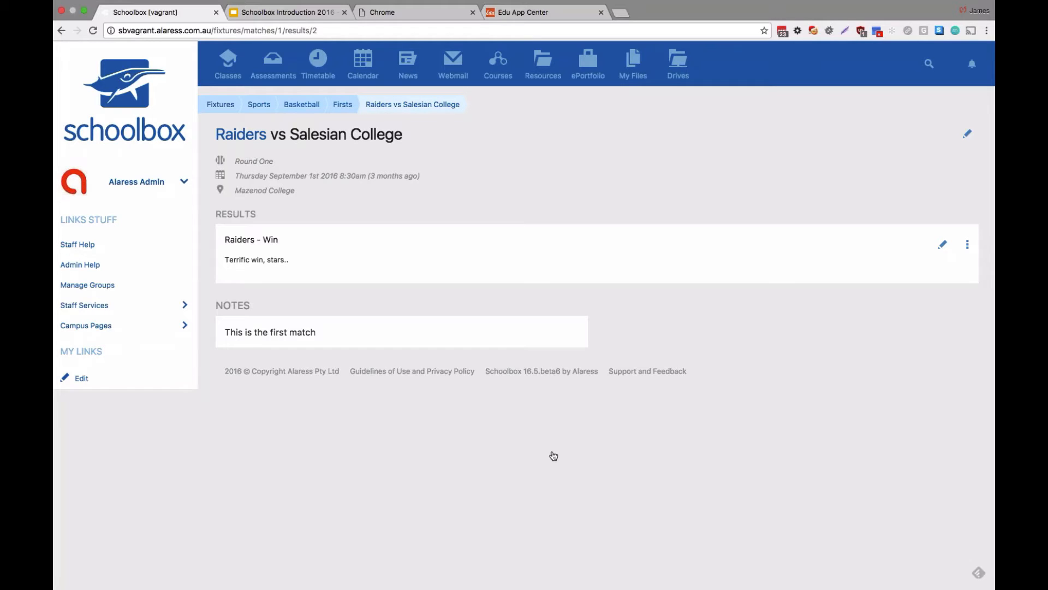
Step: Return to the Firsts Basketball lobby and switch to the teacher's user account
left_click(62, 32)
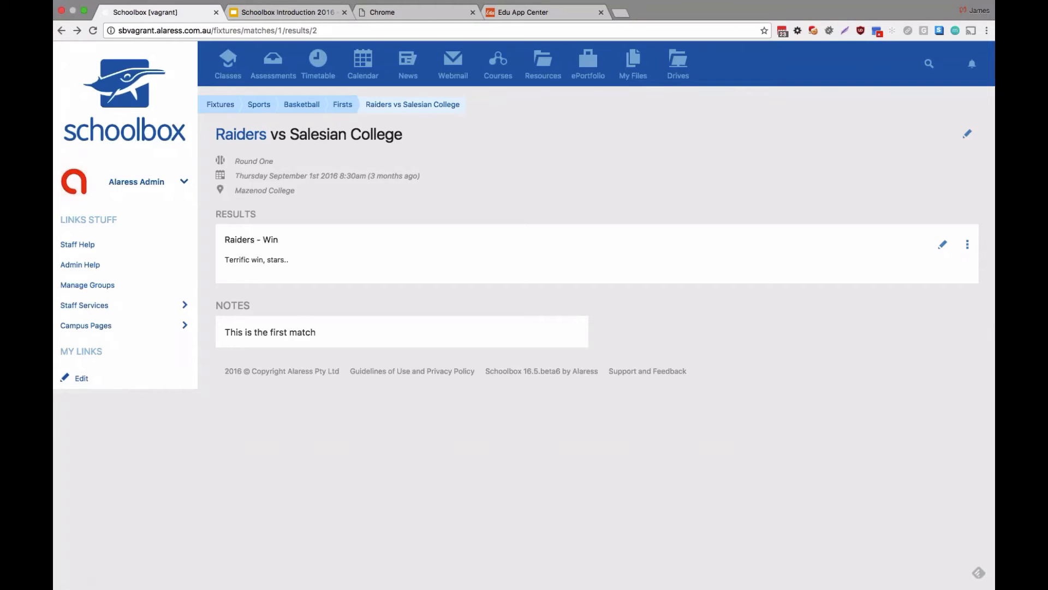
left_click(336, 107)
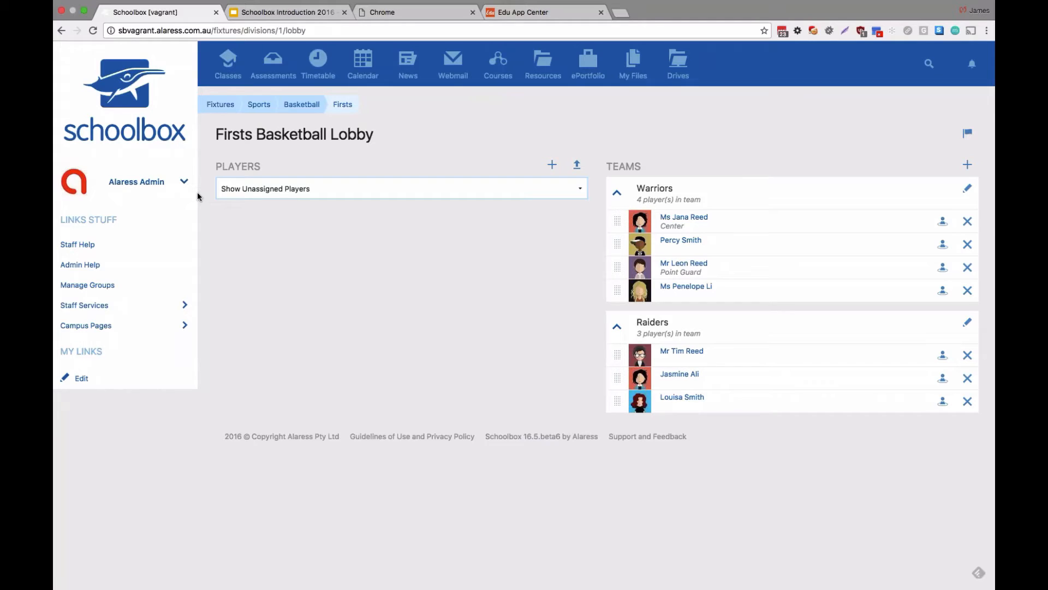
left_click(159, 183)
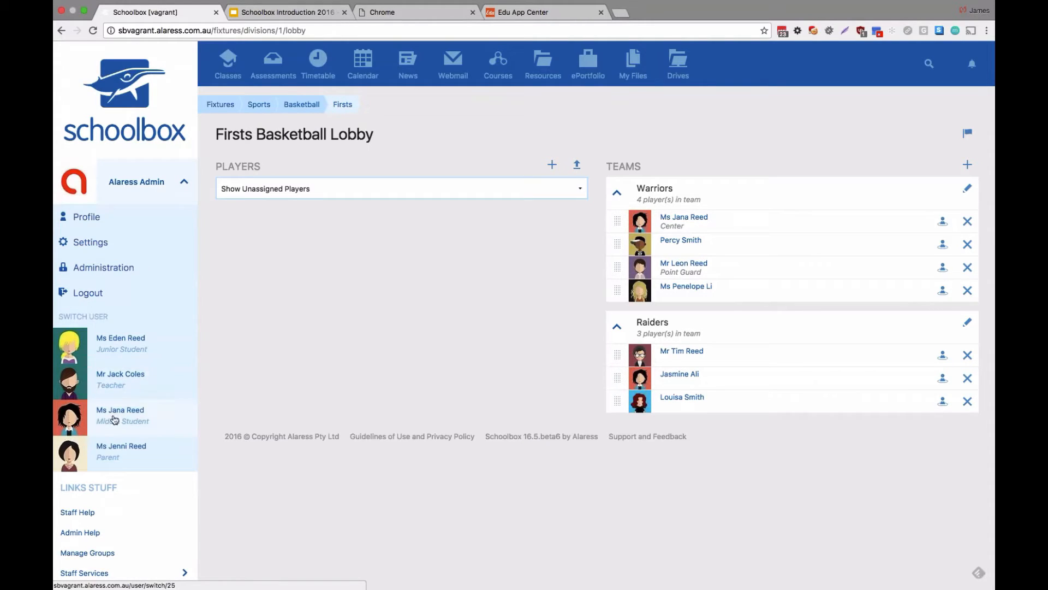
left_click(121, 388)
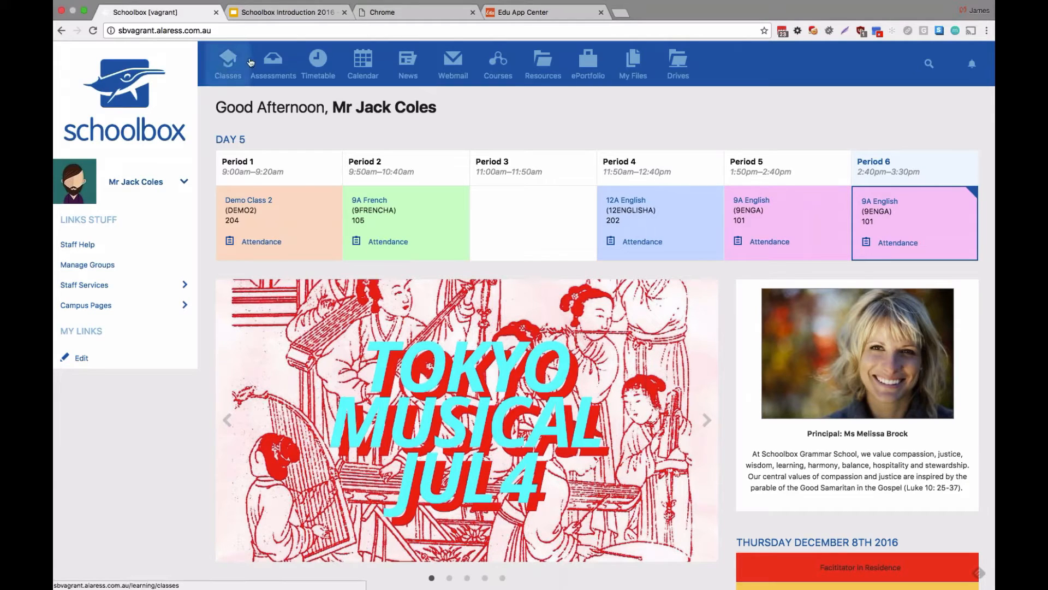
Step: Open the 12 English (12ENGLISHA) class folder from My Classes for modification
left_click(225, 66)
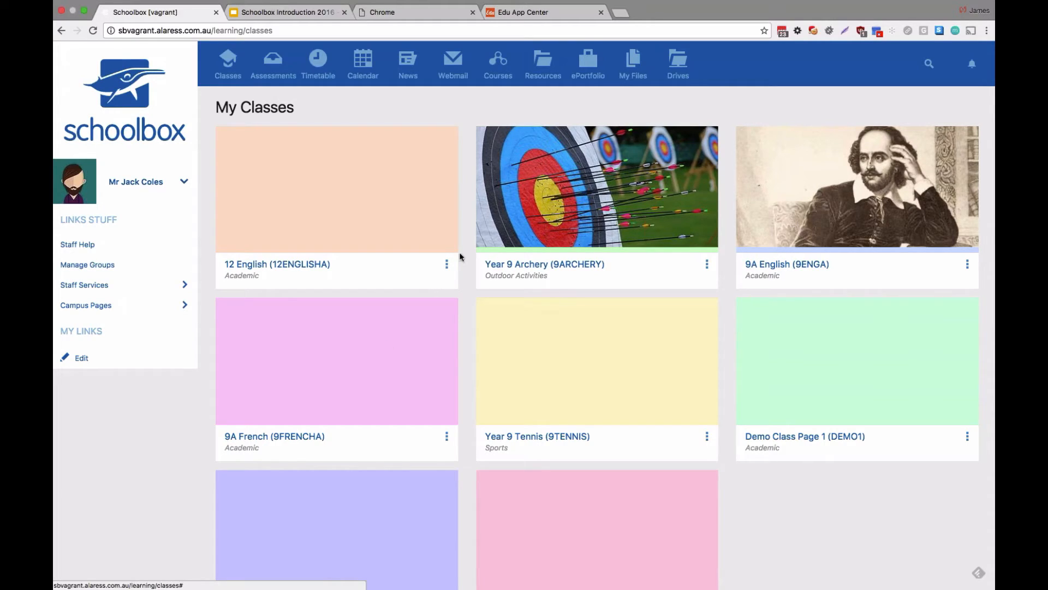
left_click(446, 263)
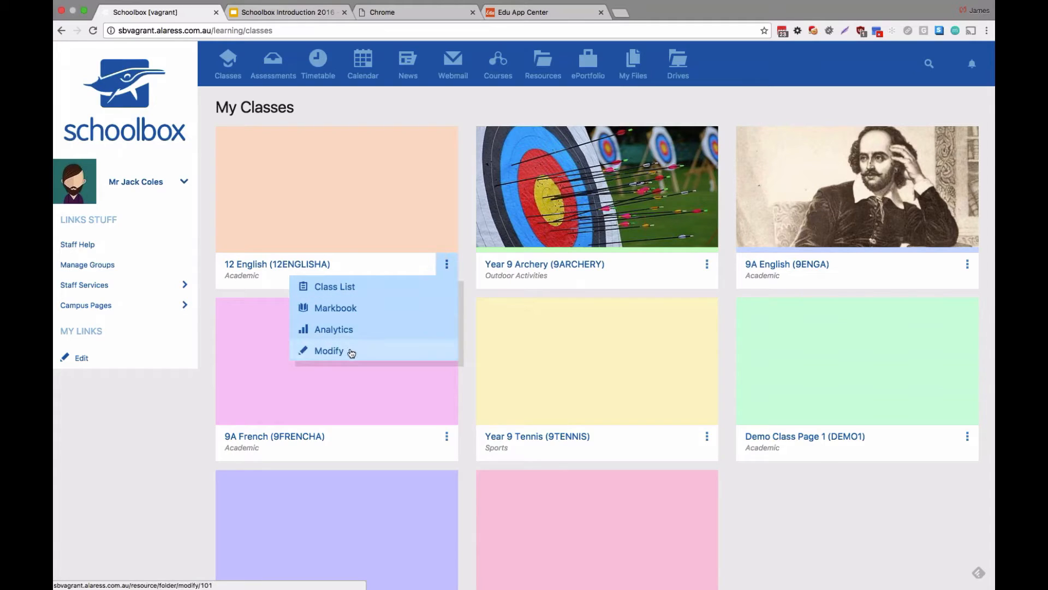
left_click(329, 351)
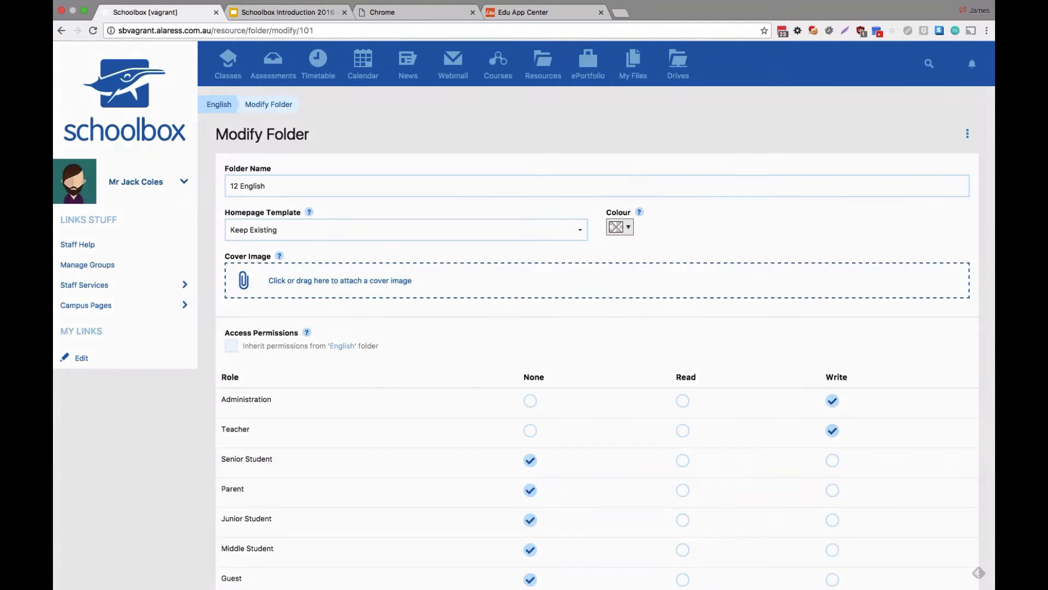
Step: Upload Shakespeare-in-Love.jpg from the English Year_10 downloads folder as the class's cover image and save the folder changes
left_click(511, 286)
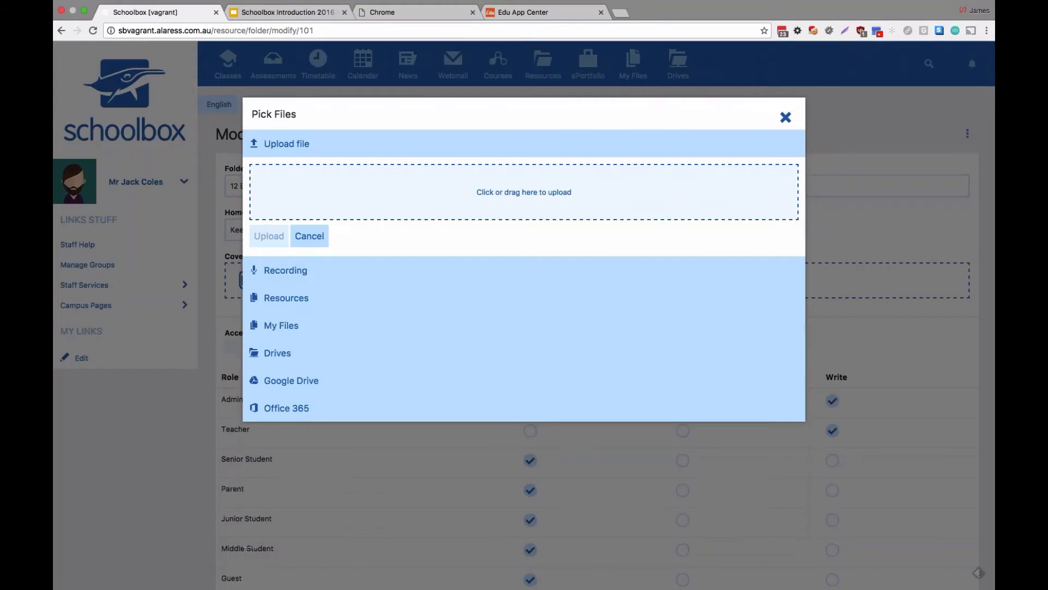
left_click(578, 208)
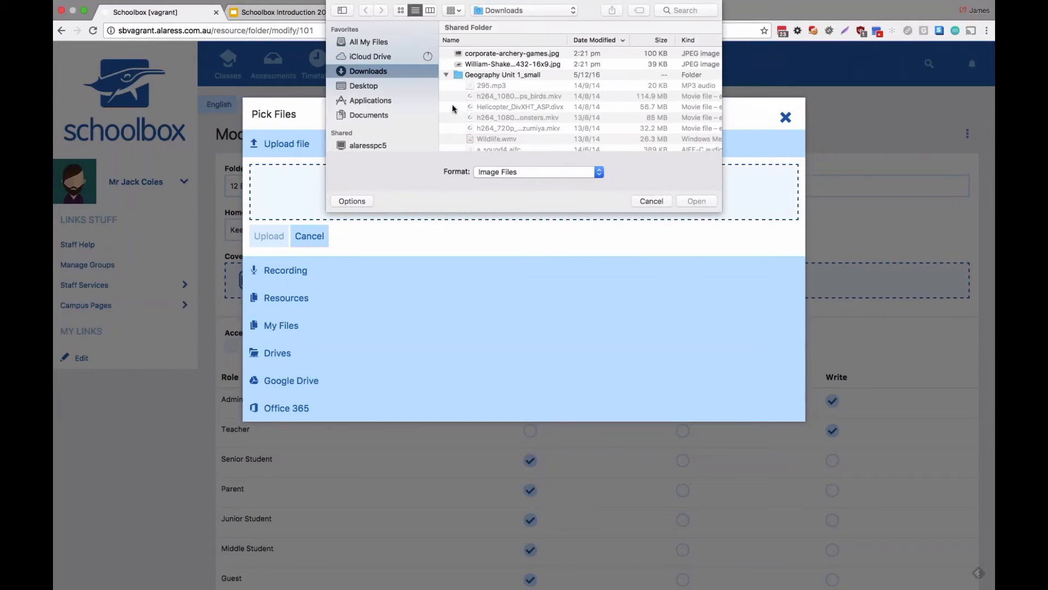
left_click(506, 74)
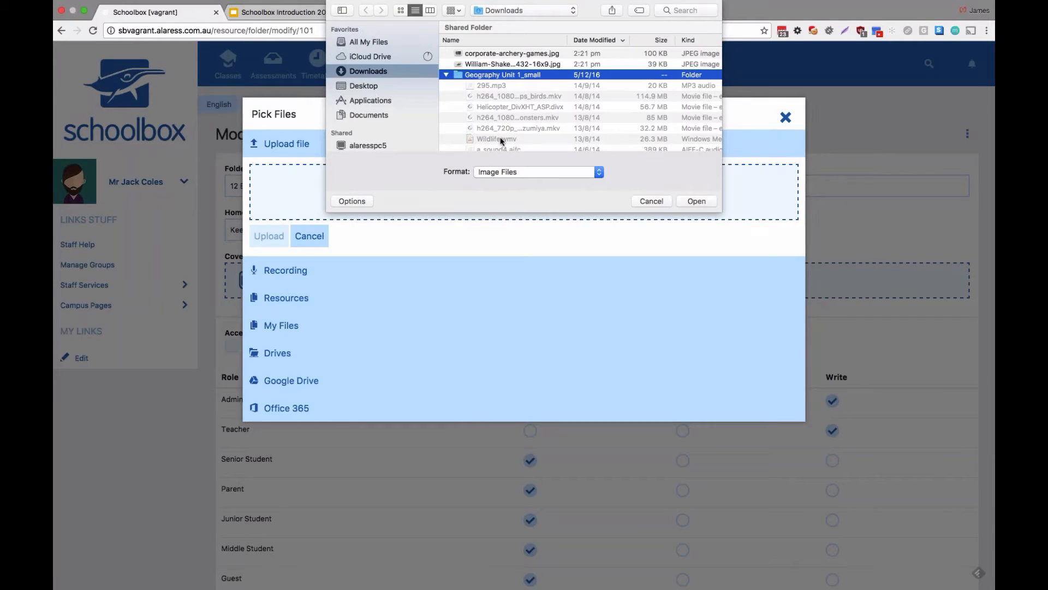
scroll(522, 106, "down", 3)
scroll(522, 107, "down", 3)
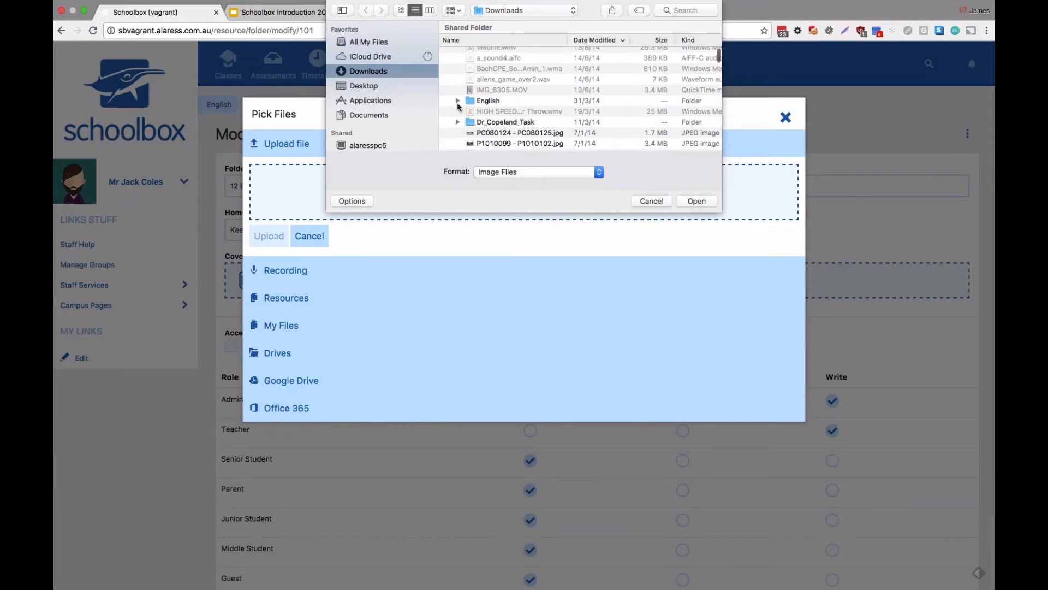
left_click(457, 101)
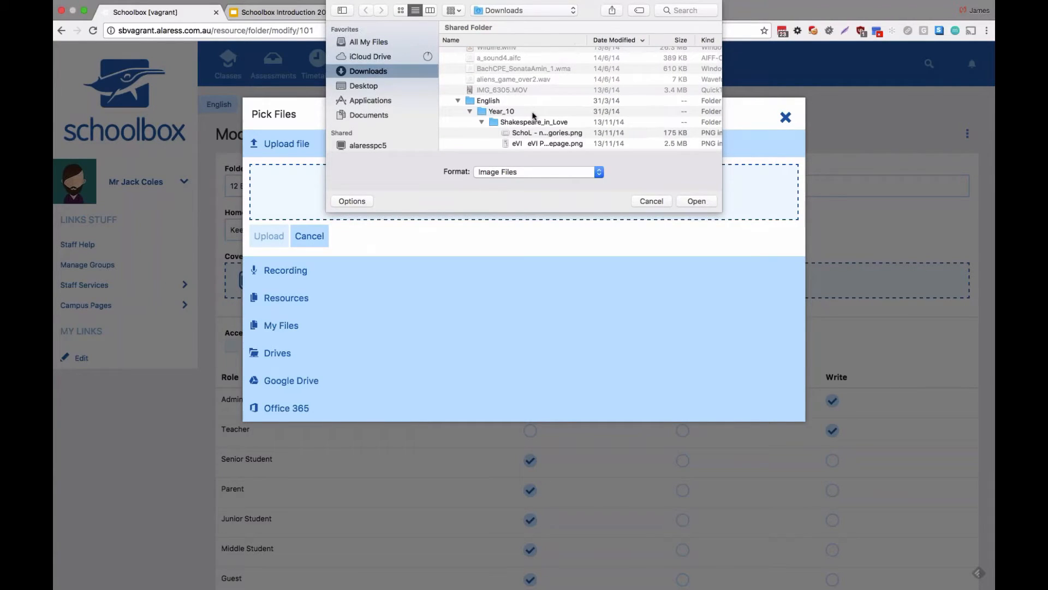
scroll(534, 116, "down", 5)
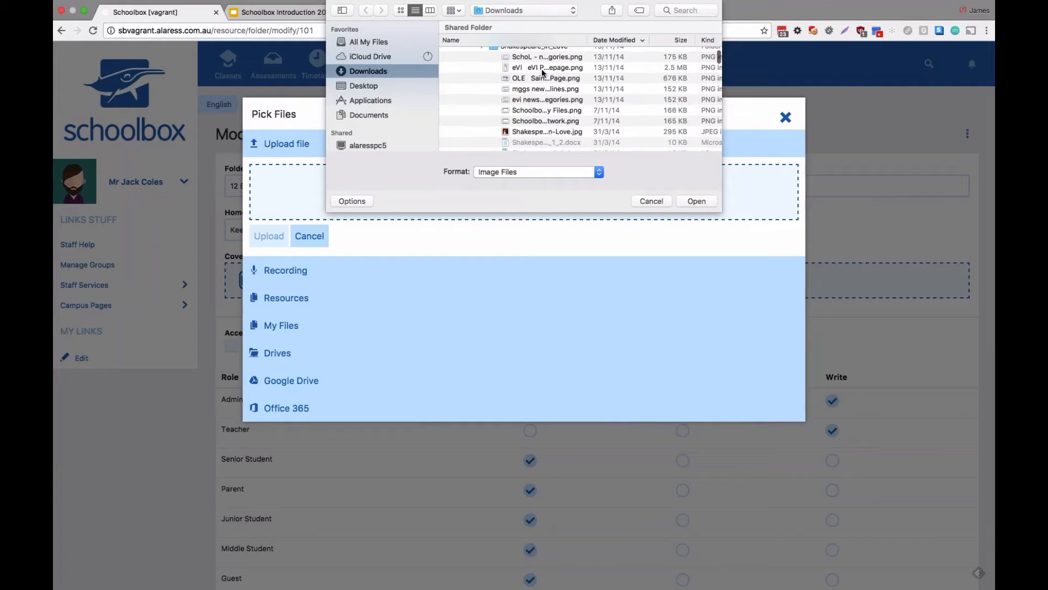
left_click(558, 132)
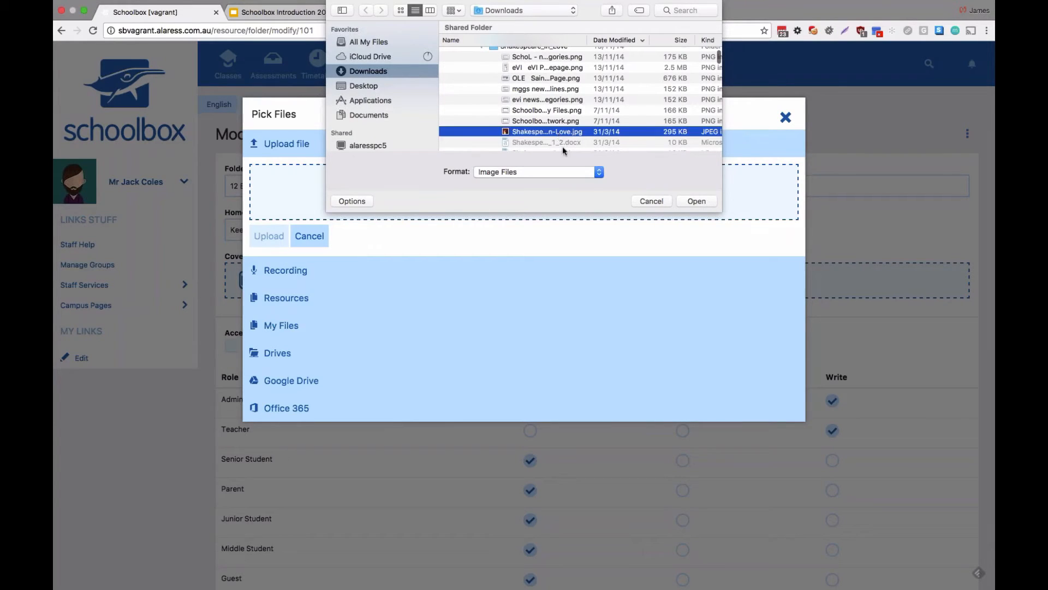
left_click(694, 202)
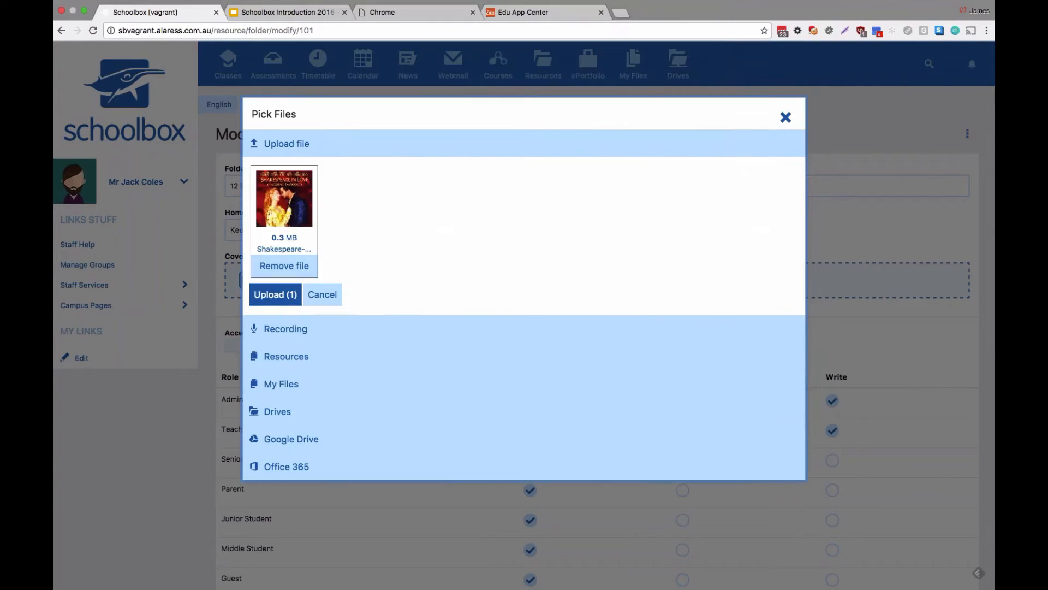
left_click(284, 293)
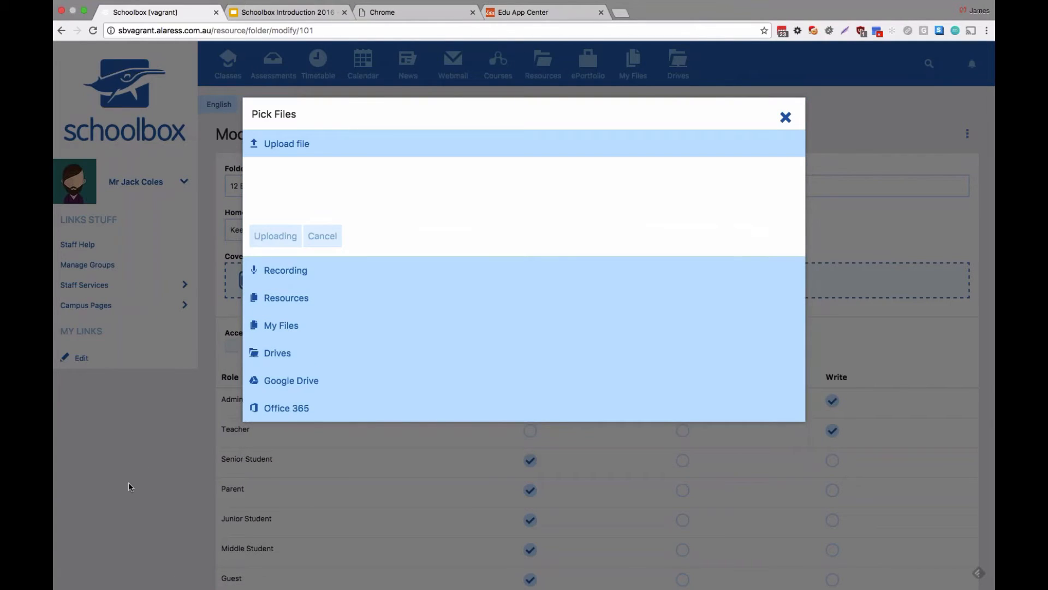
scroll(208, 462, "down", 5)
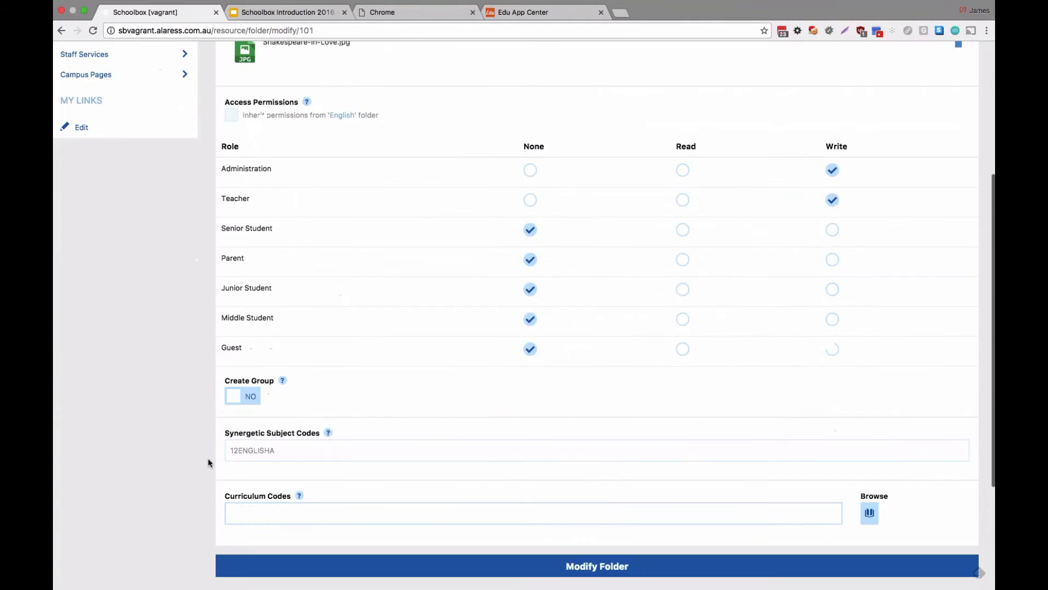
left_click(235, 565)
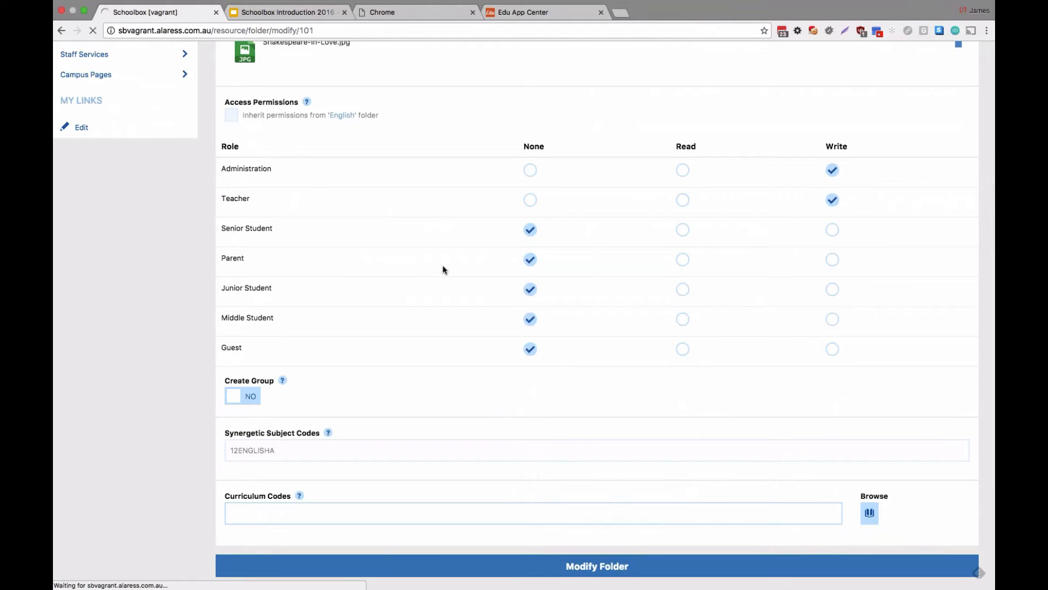
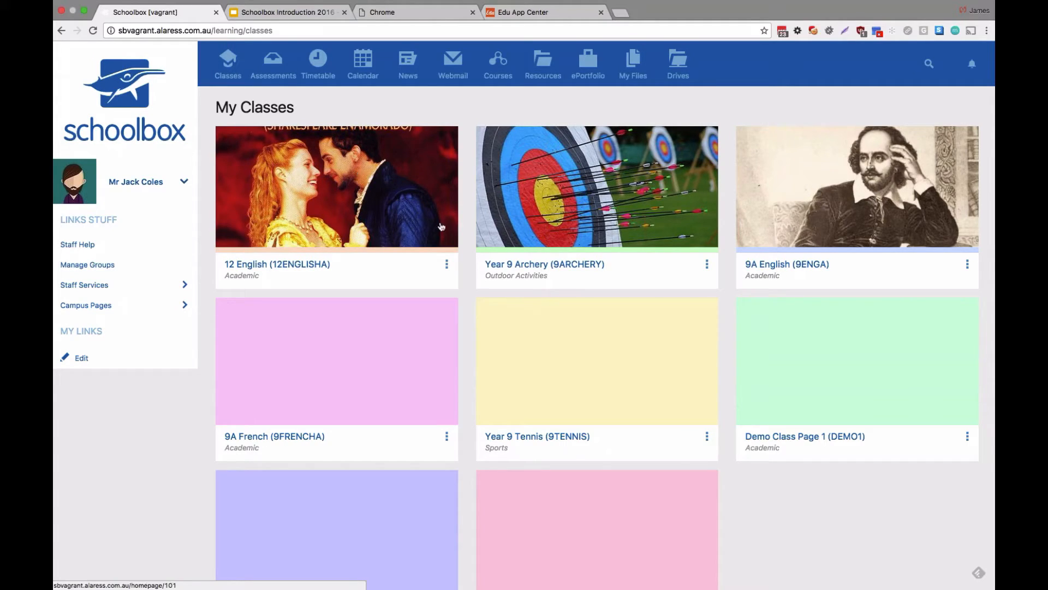
Step: Review the options available for the 12 English class and look over the remaining class tiles
left_click(448, 266)
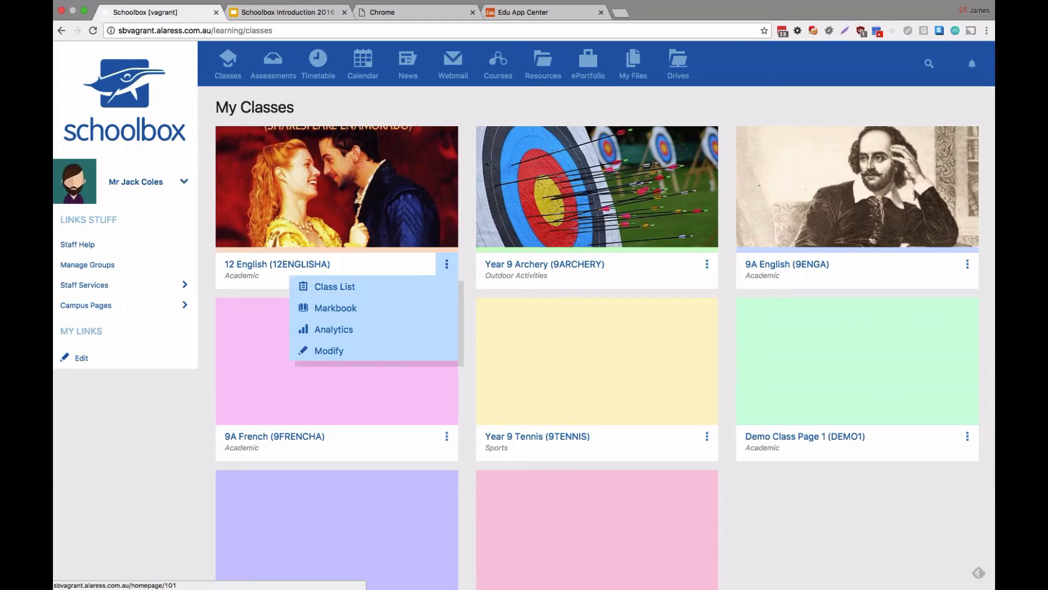
left_click(467, 211)
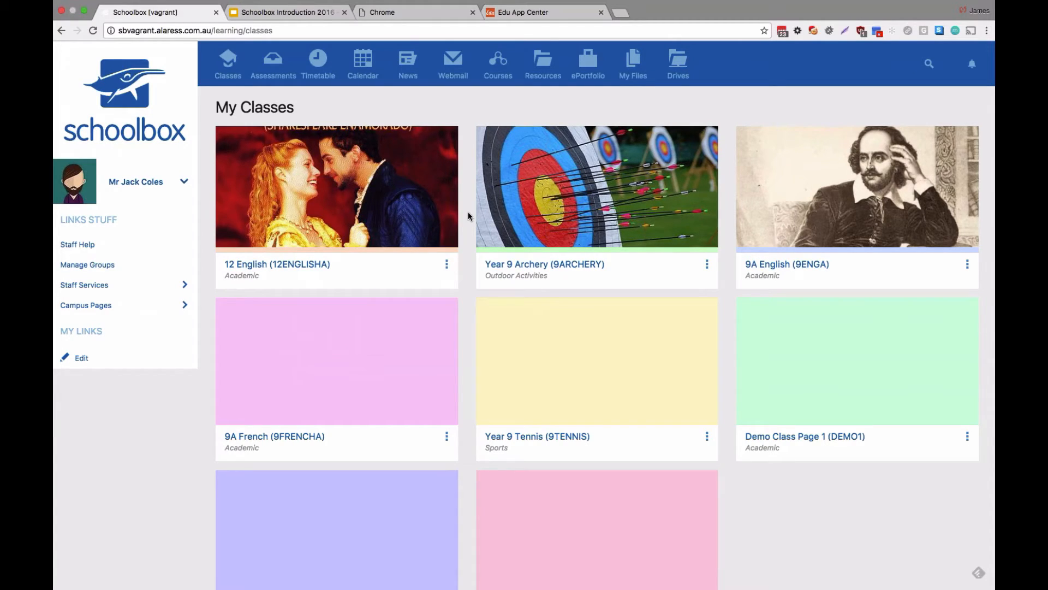
left_click(239, 31)
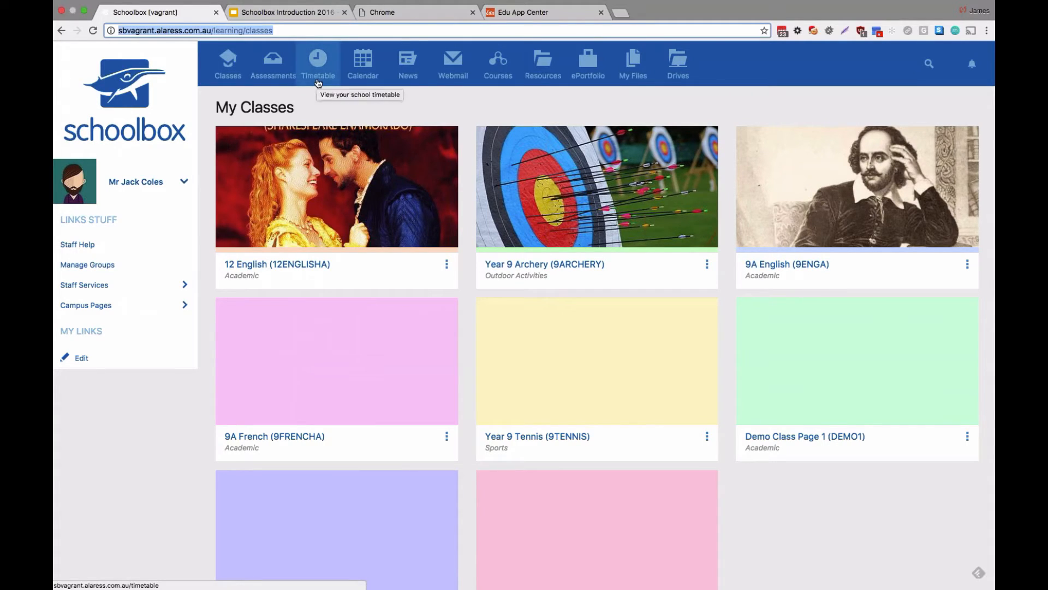
scroll(394, 235, "down", 3)
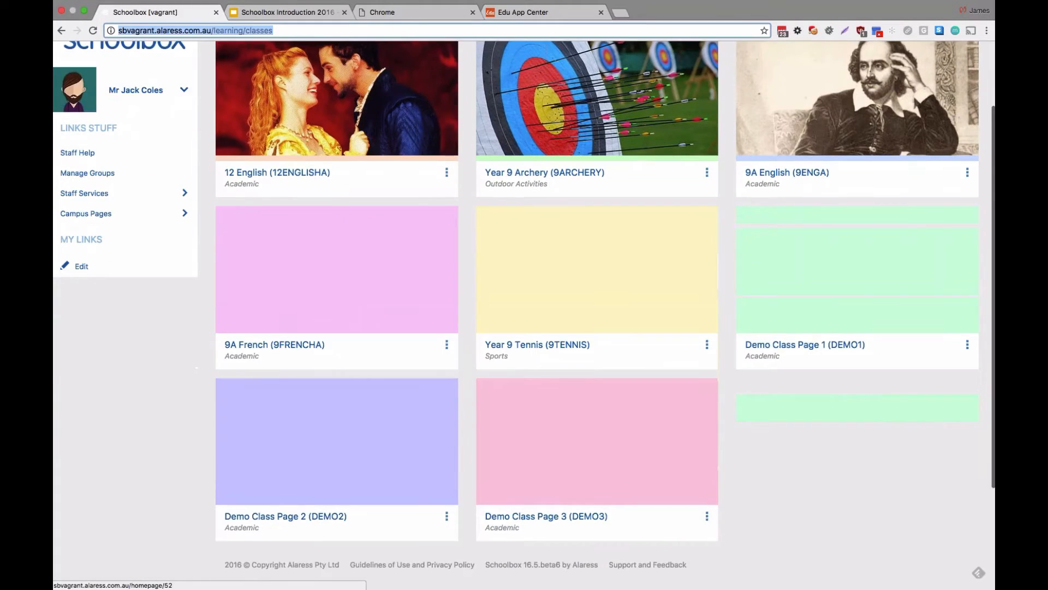
scroll(394, 235, "up", 3)
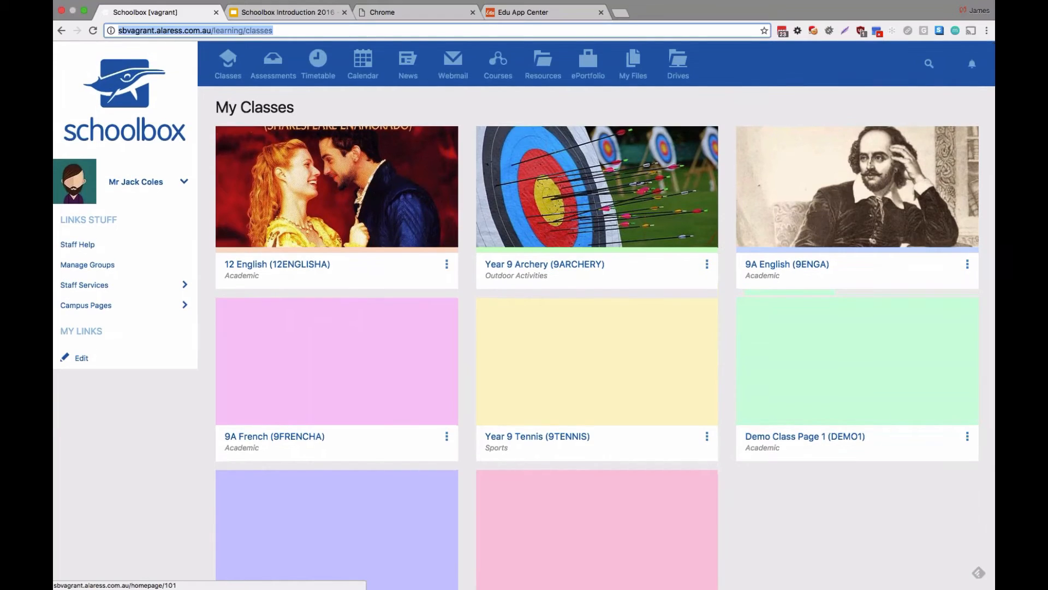
Step: Try to open the groups page at the site path /resource/groups
left_click(213, 30)
left_click_drag(213, 30, 275, 34)
type("/resour")
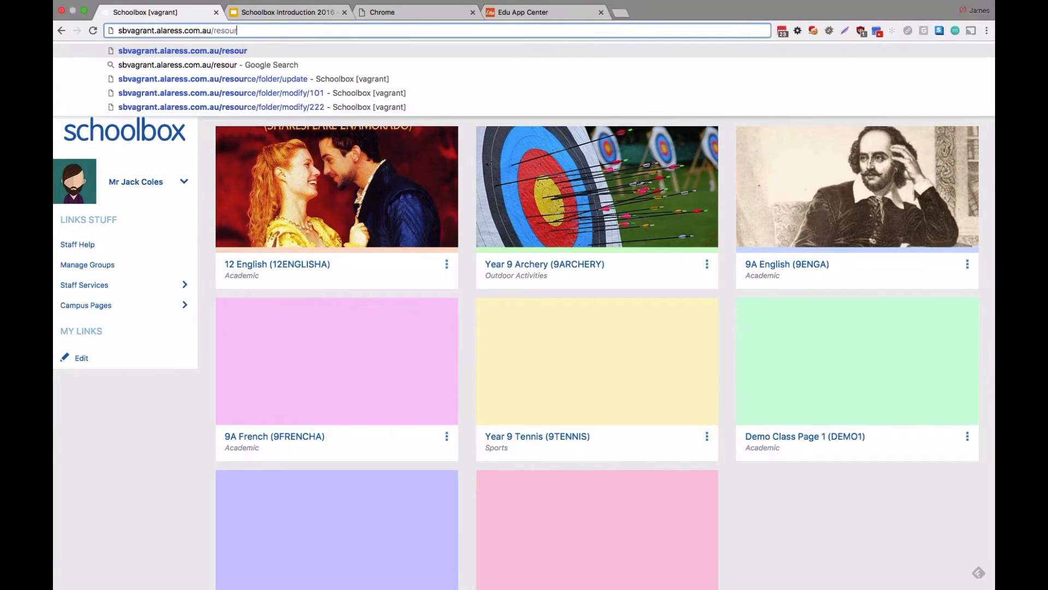
type("ce/groups")
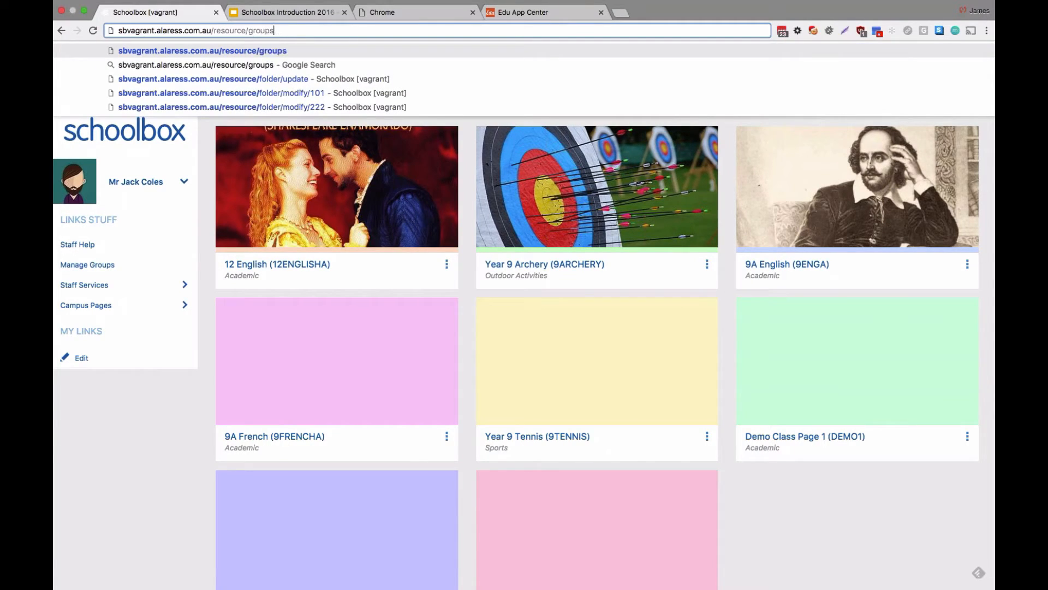
key("Return")
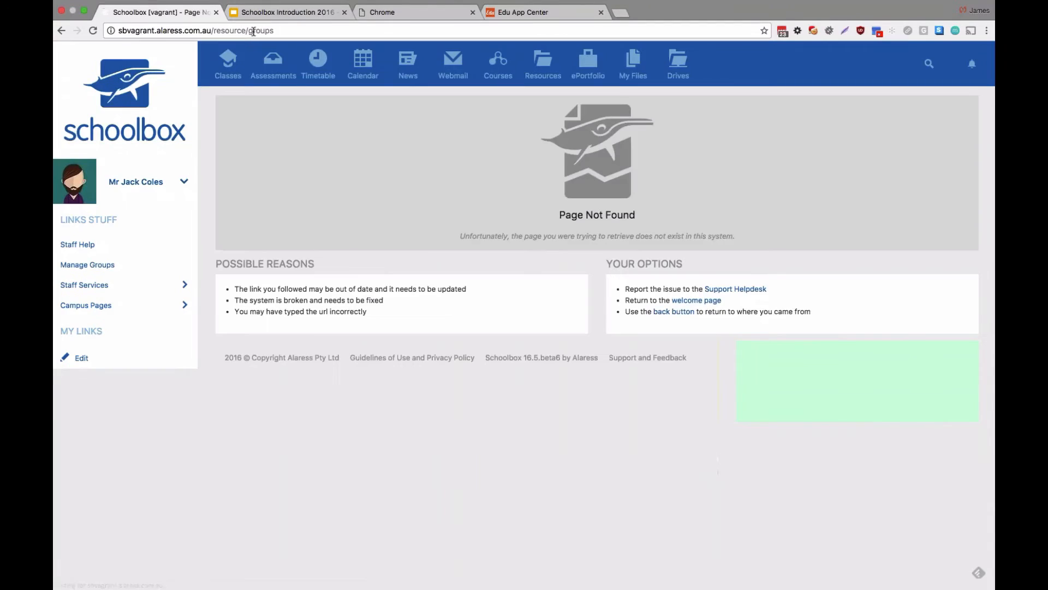
Step: Open the My Groups page at the site path /resource/mygroups
left_click(249, 31)
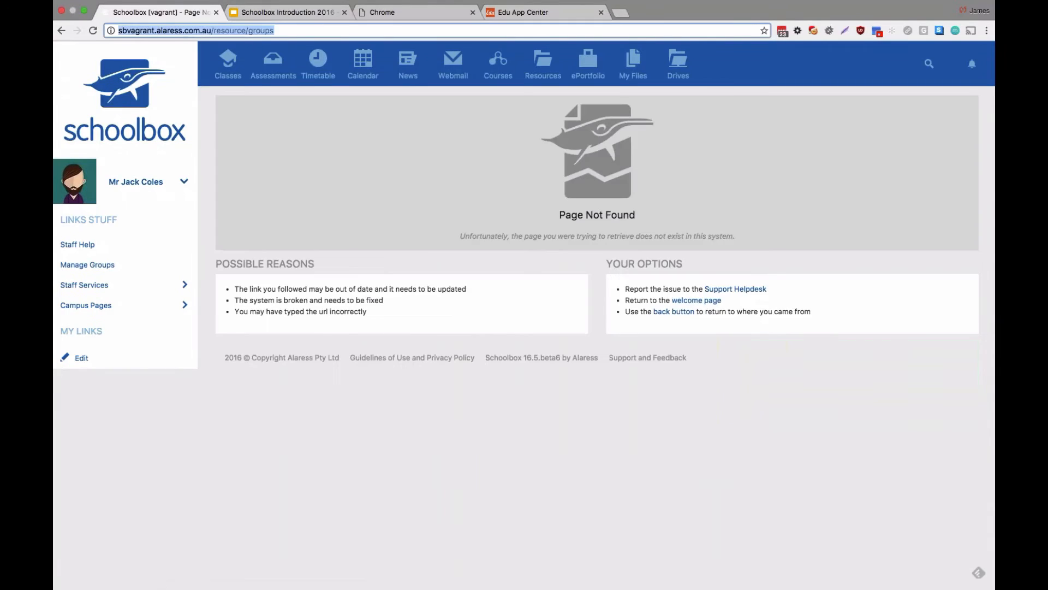
type("my")
key("Return")
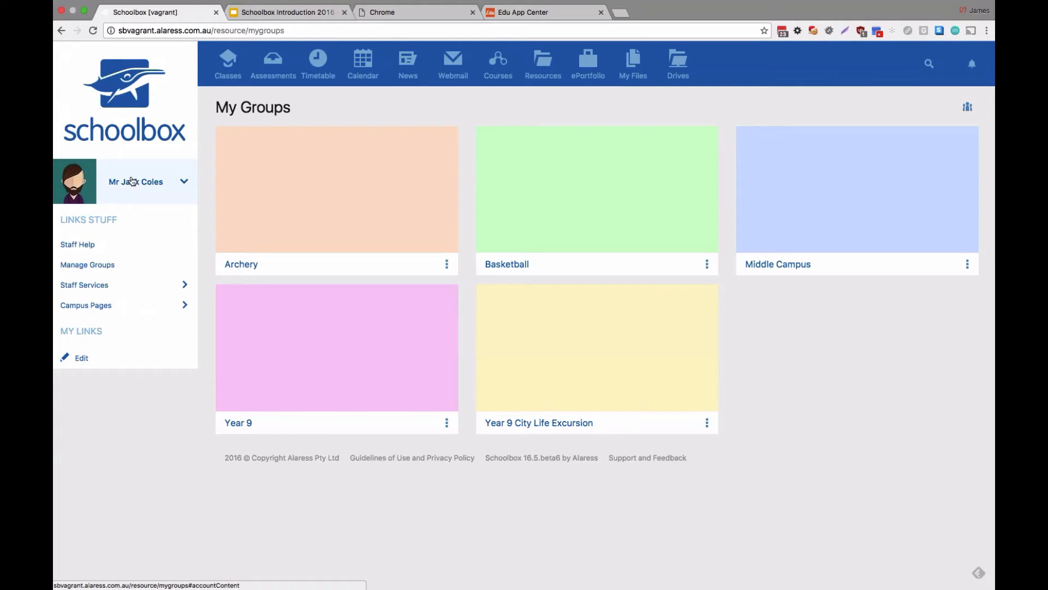
left_click(167, 180)
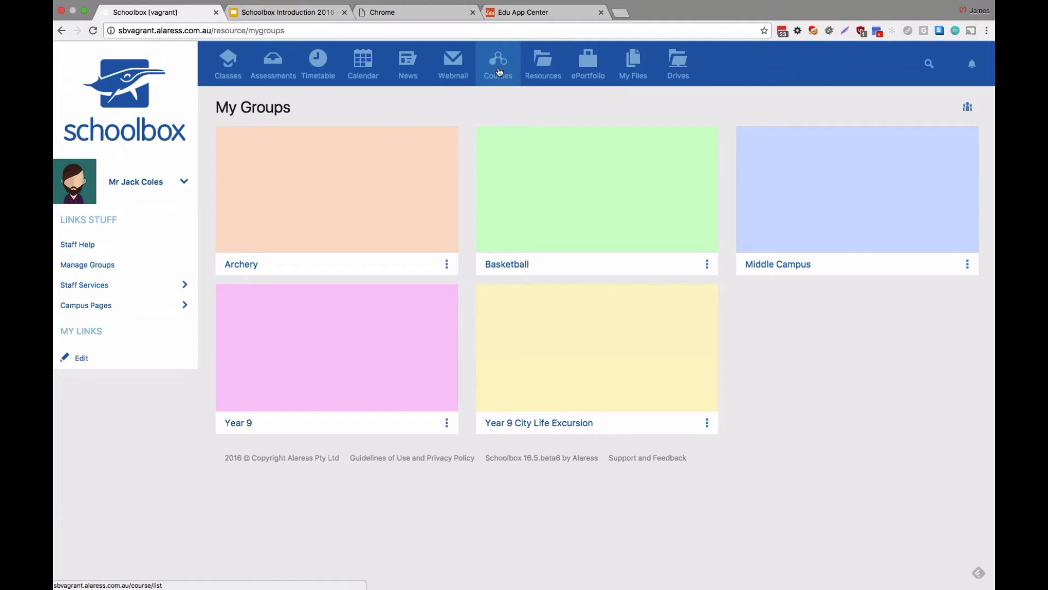
Step: Open Resources and expand the Faculties, French and Year 9 French folders to view the course's units
left_click(535, 73)
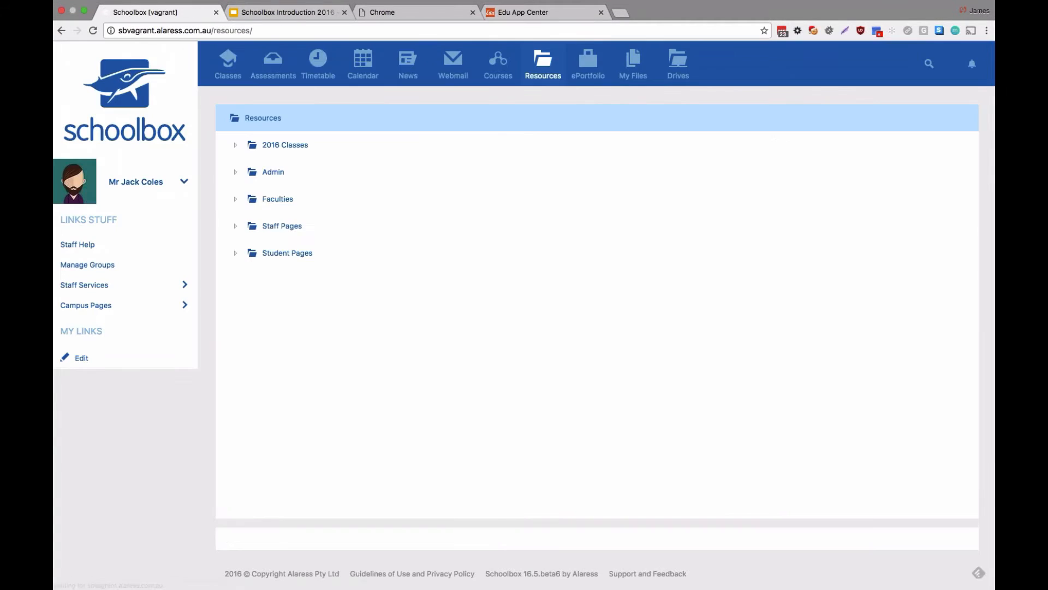
left_click(298, 198)
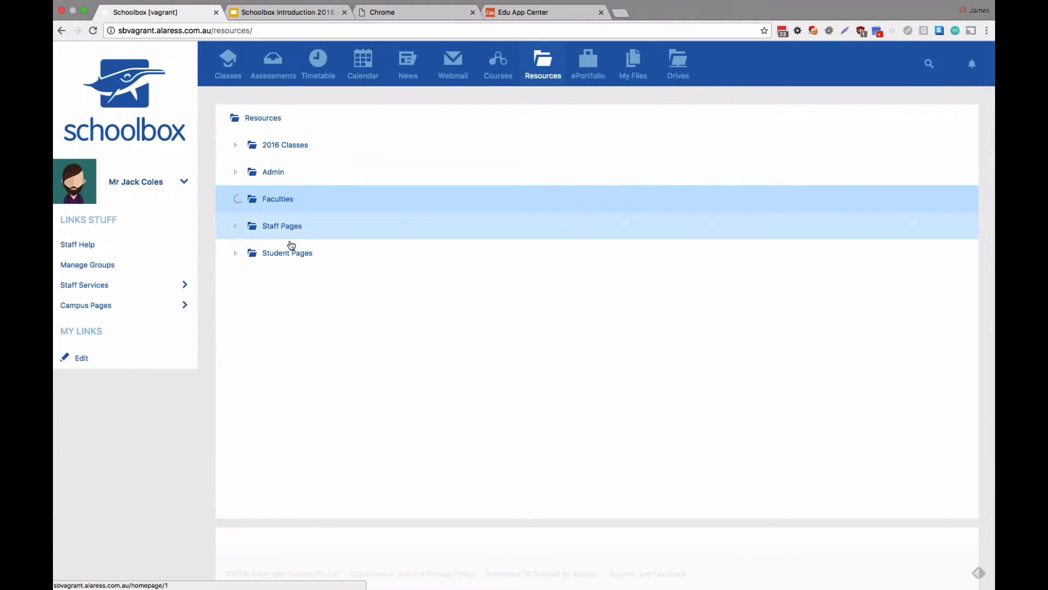
left_click(304, 280)
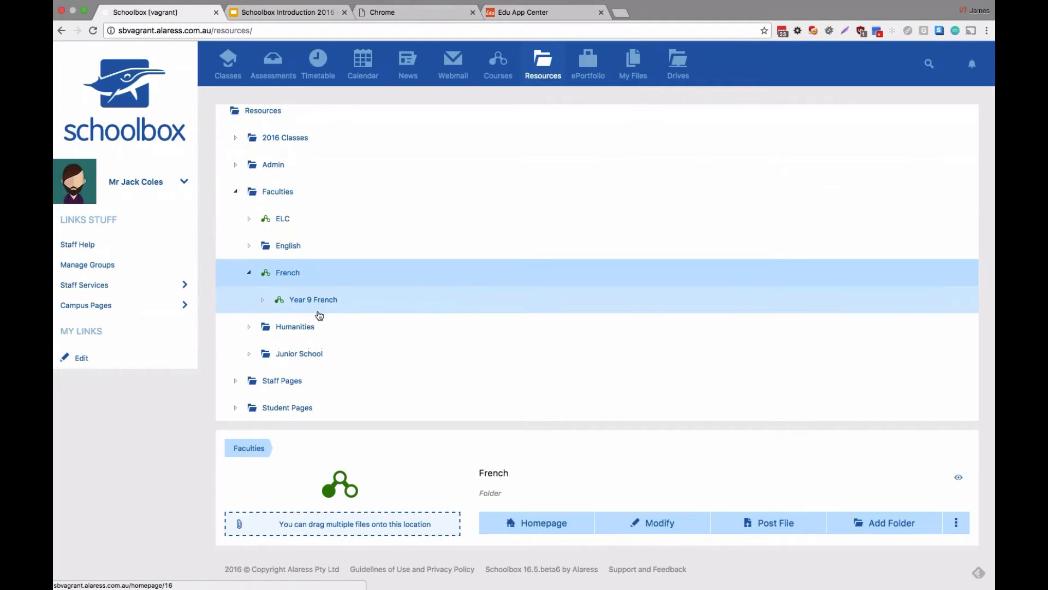
scroll(366, 273, "down", 1)
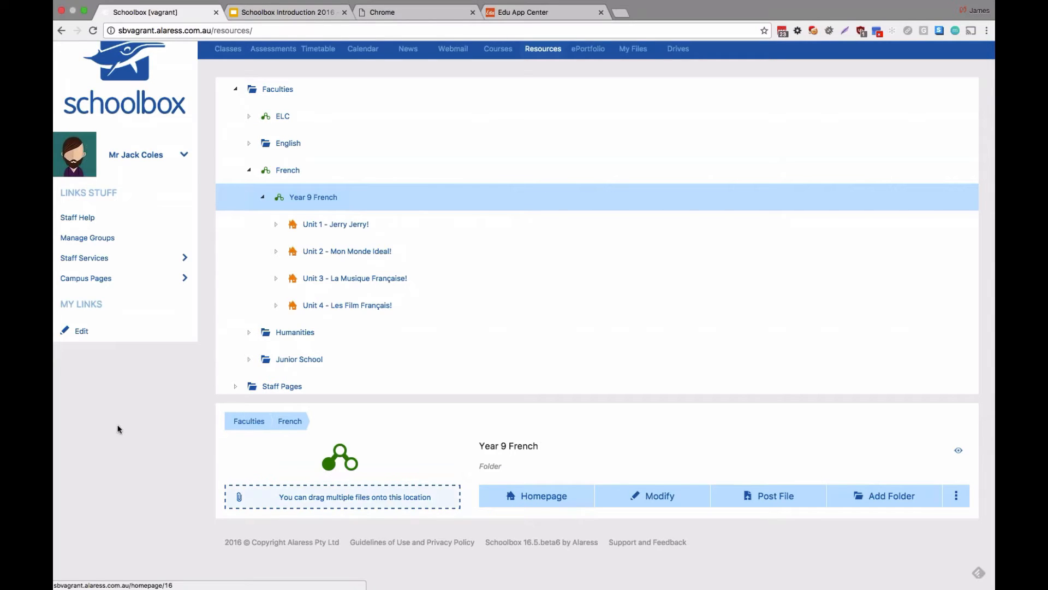
scroll(117, 426, "down", 2)
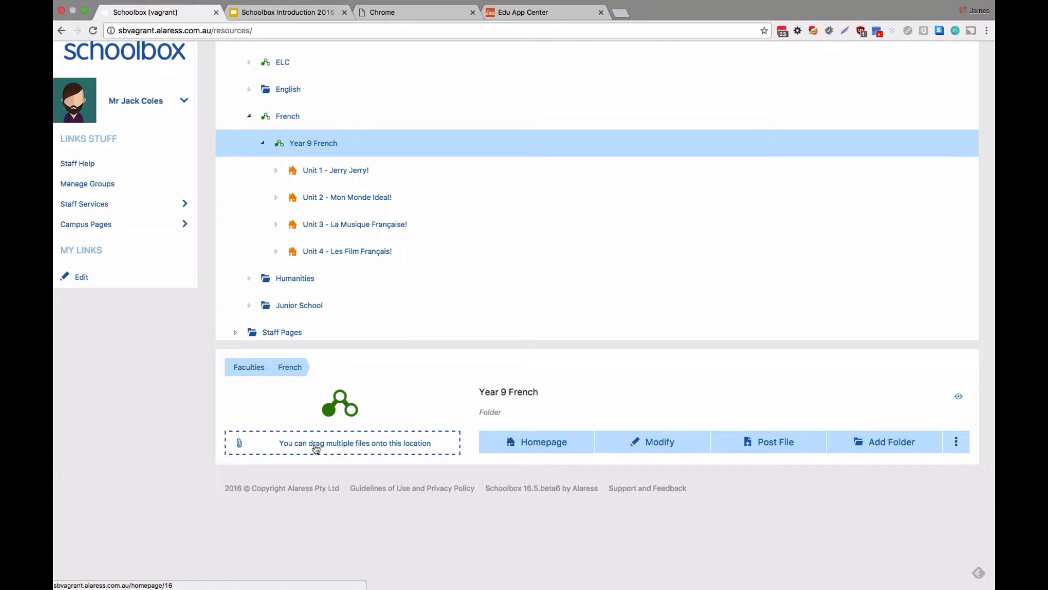
Step: Open the Year 9 French homepage and add a Folders component from the Resources components directly below the Tiles
left_click(529, 448)
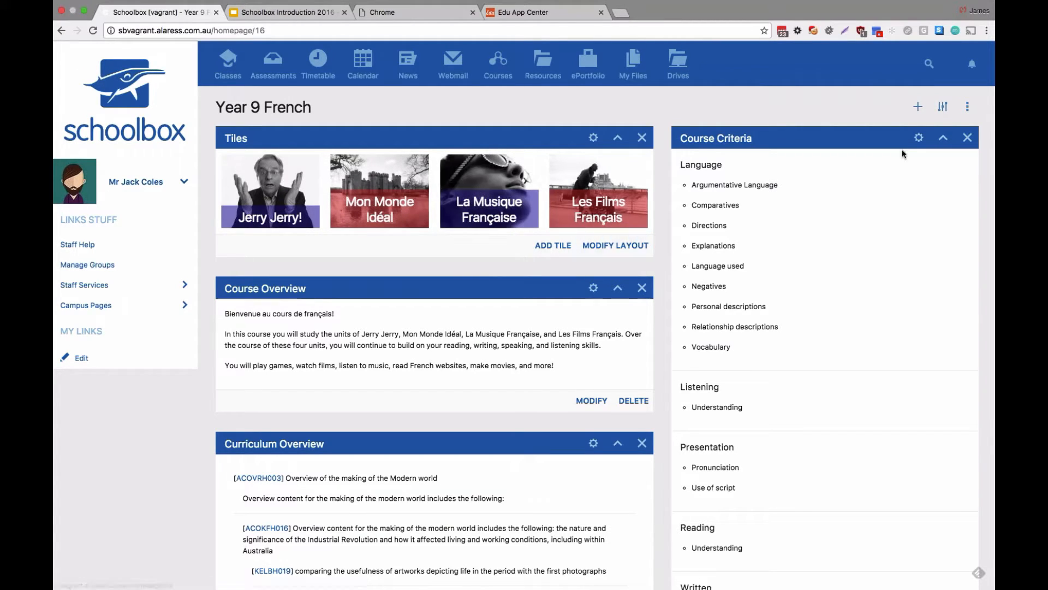
left_click(919, 111)
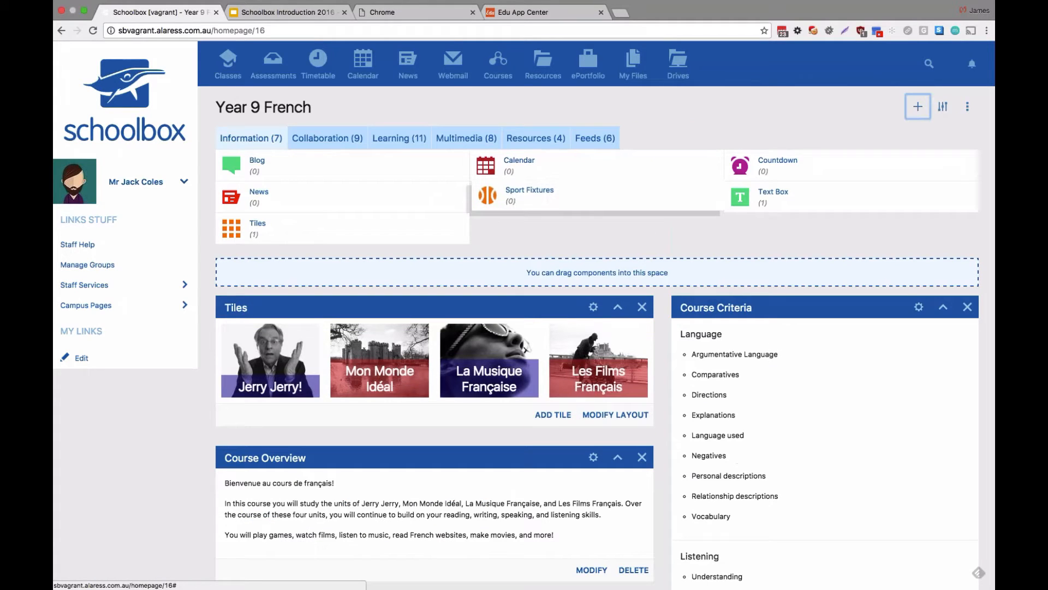
left_click(415, 136)
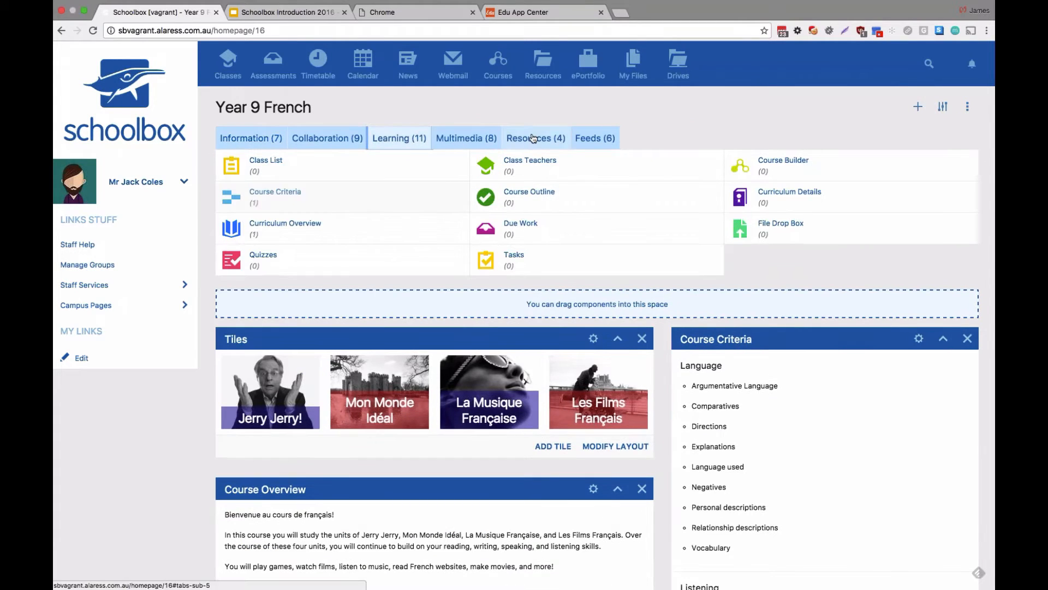
left_click(548, 143)
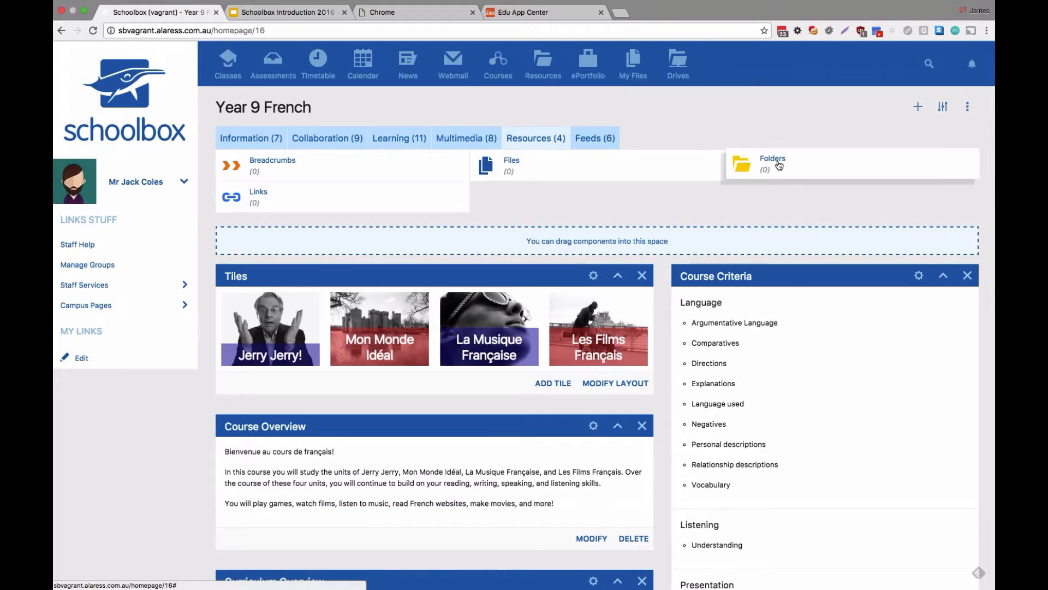
left_click_drag(749, 164, 336, 309)
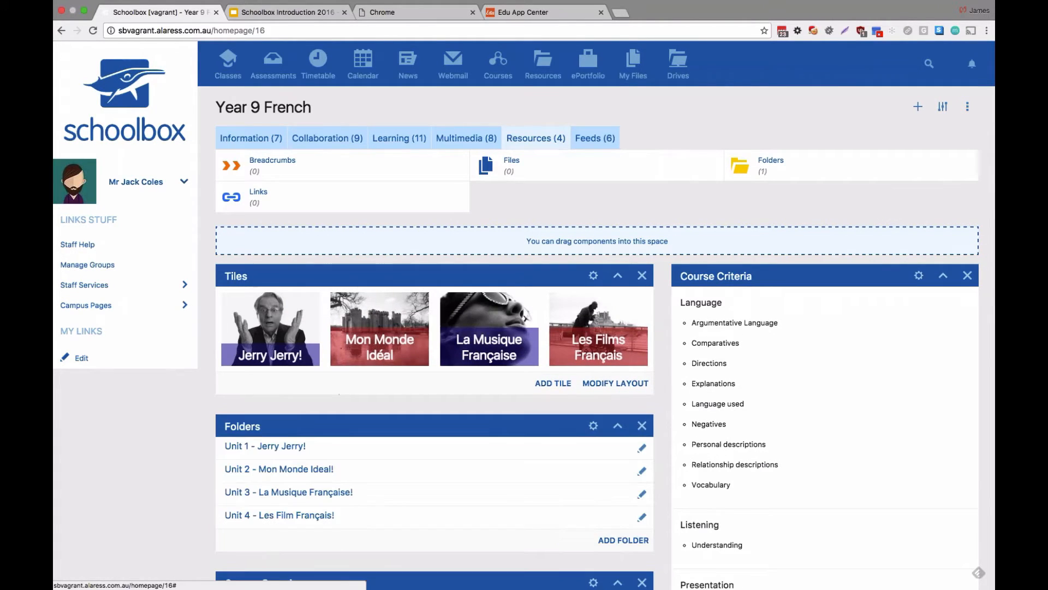
Step: Set the Folders component to view as Grid and update it
scroll(598, 328, "down", 3)
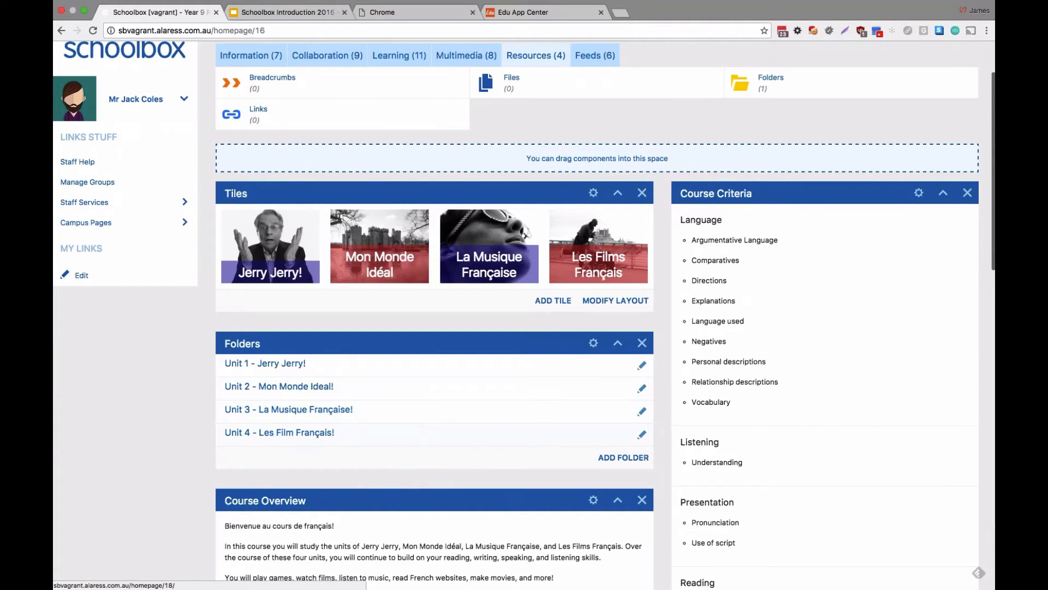
left_click(594, 343)
left_click(313, 470)
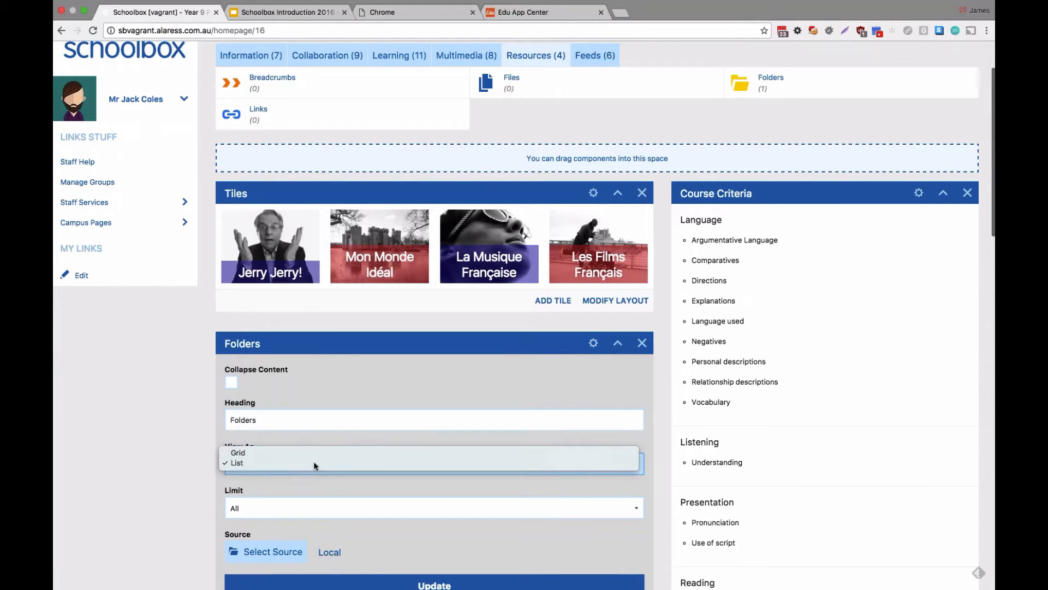
left_click(313, 455)
scroll(313, 457, "down", 3)
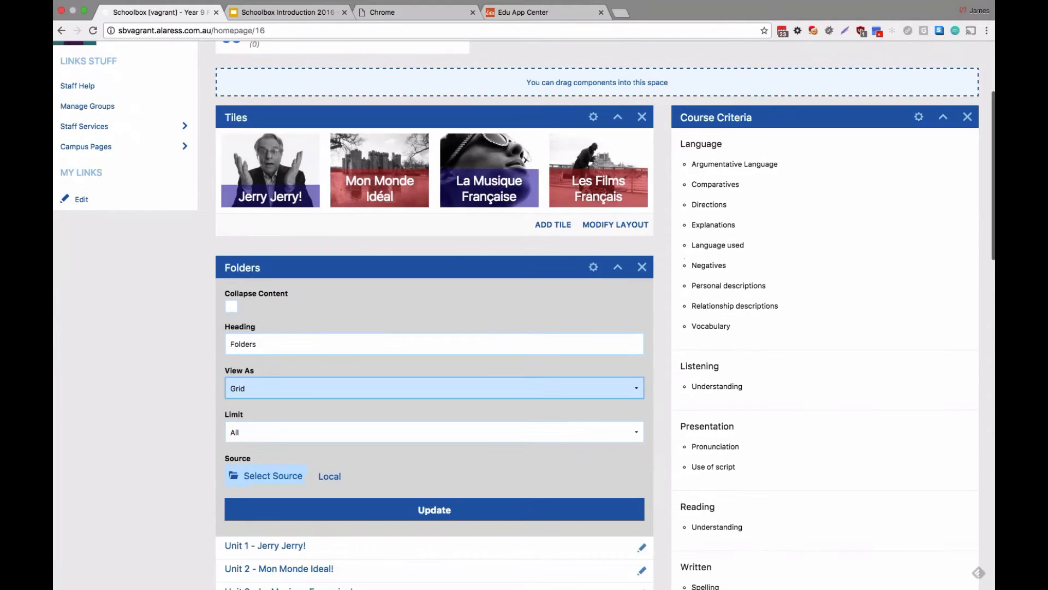
left_click(432, 509)
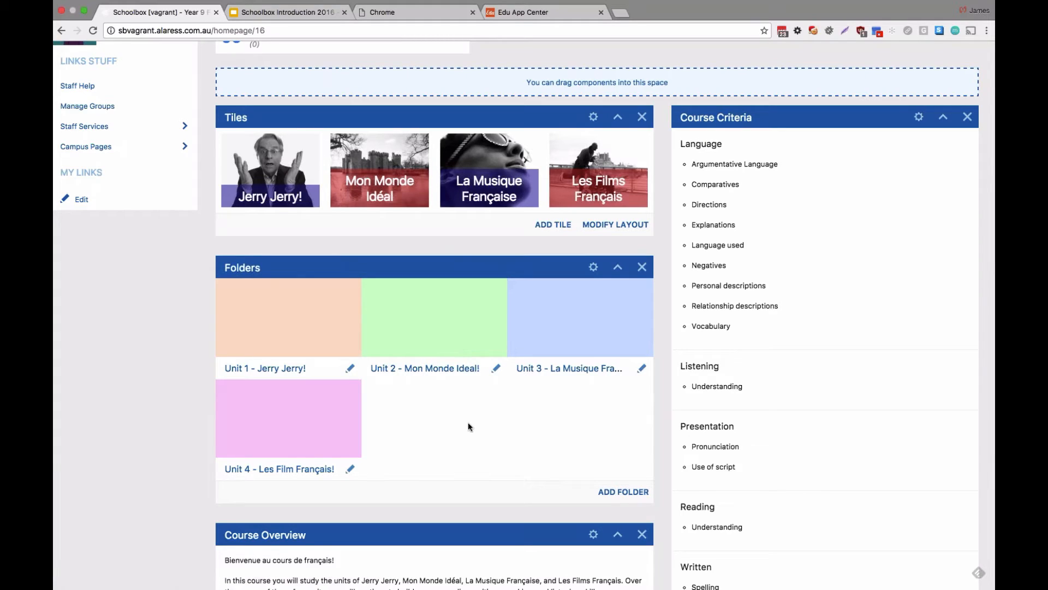
scroll(467, 422, "down", 3)
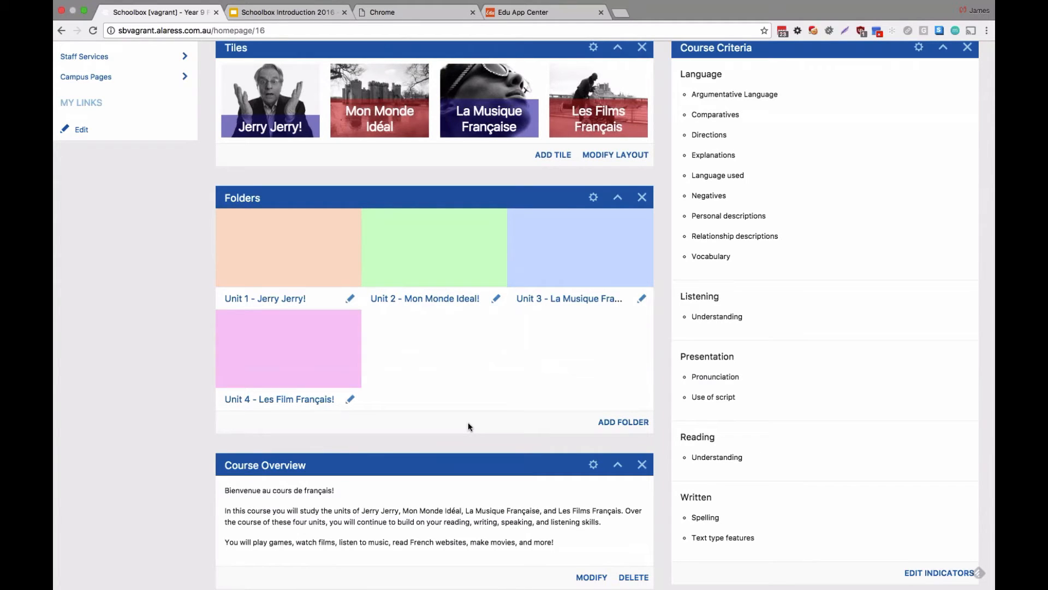
scroll(468, 426, "up", 3)
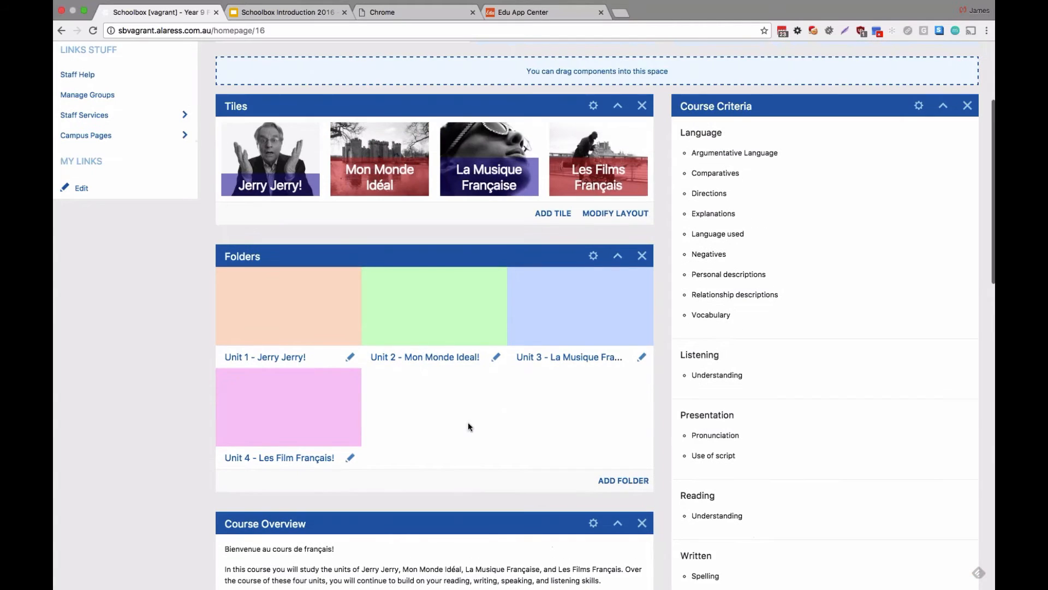
Step: Open the Pending Assessments page and examine the completion bars of the tasks under Requires Assessment
scroll(468, 427, "up", 3)
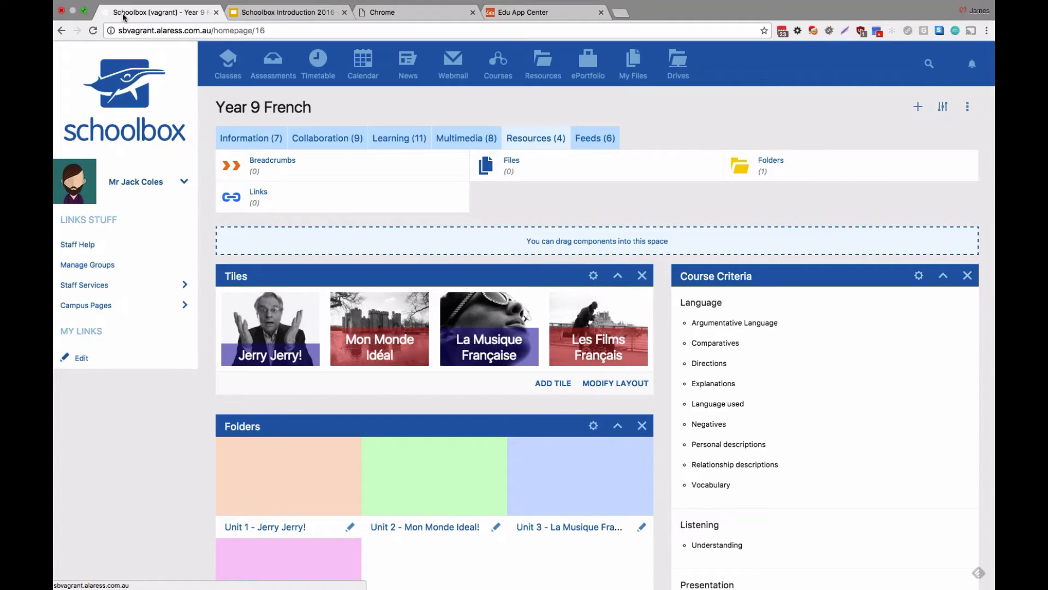
left_click(271, 73)
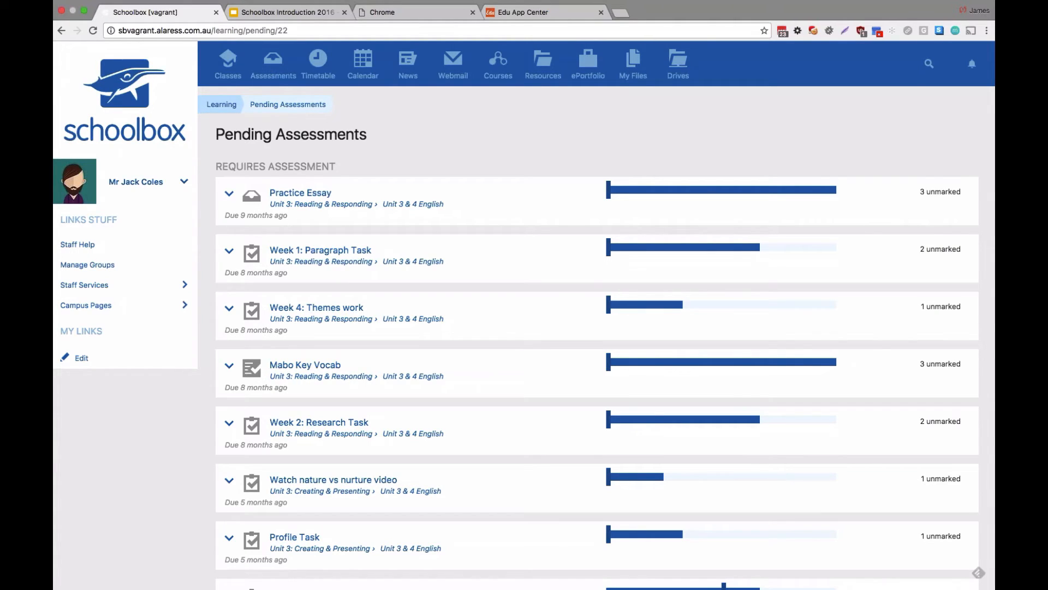
left_click_drag(247, 166, 301, 168)
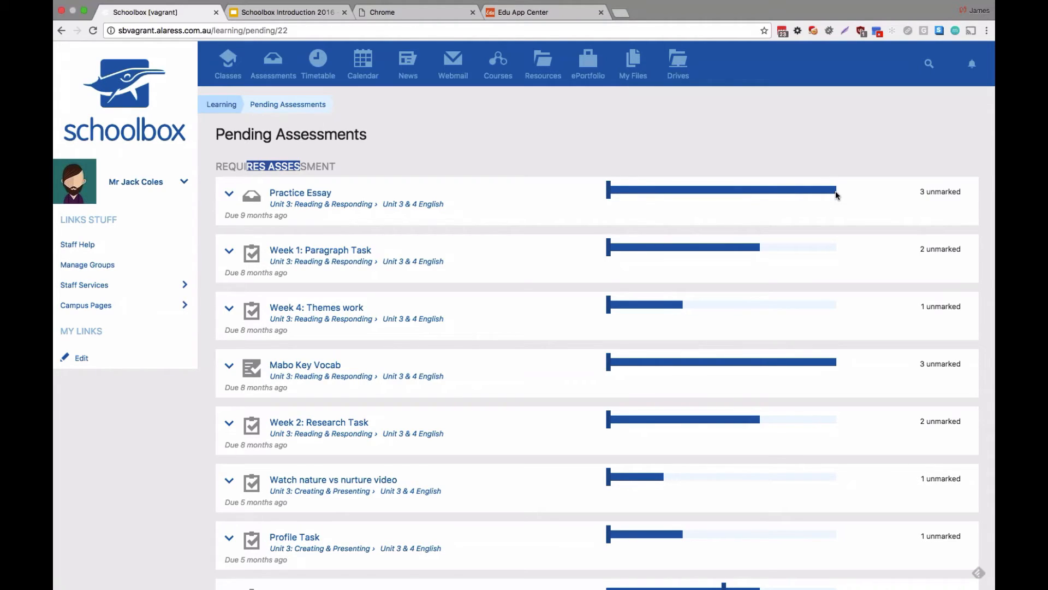
mouse_move(836, 195)
scroll(604, 200, "down", 5)
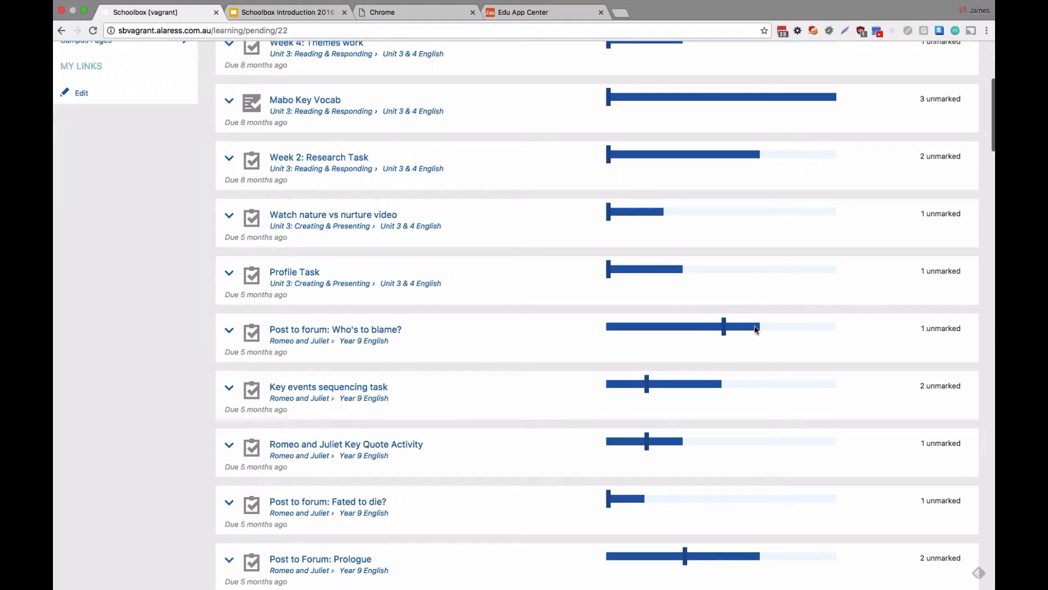
mouse_move(760, 329)
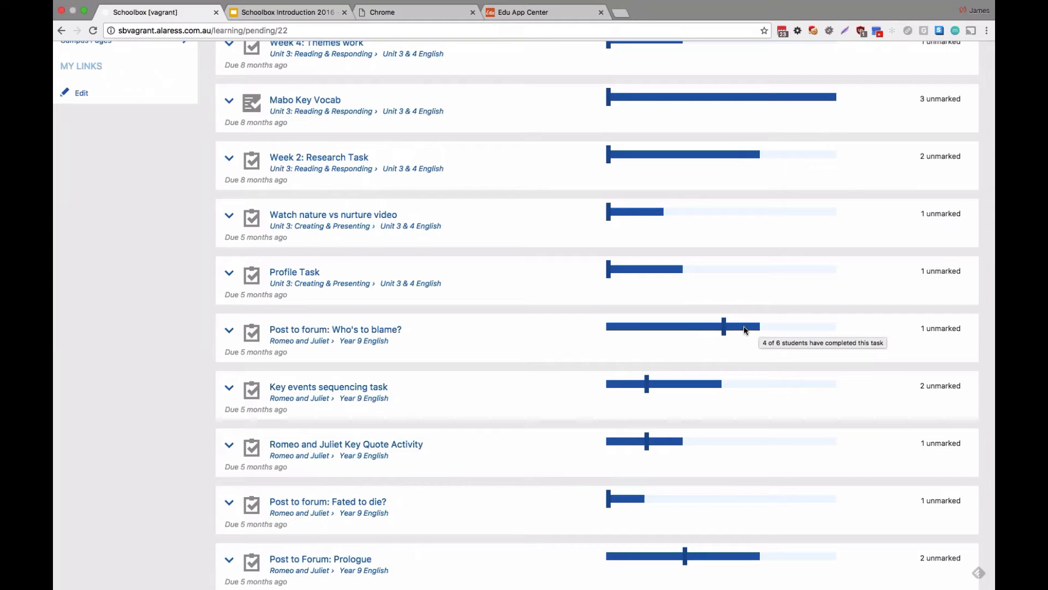
scroll(744, 327, "up", 3)
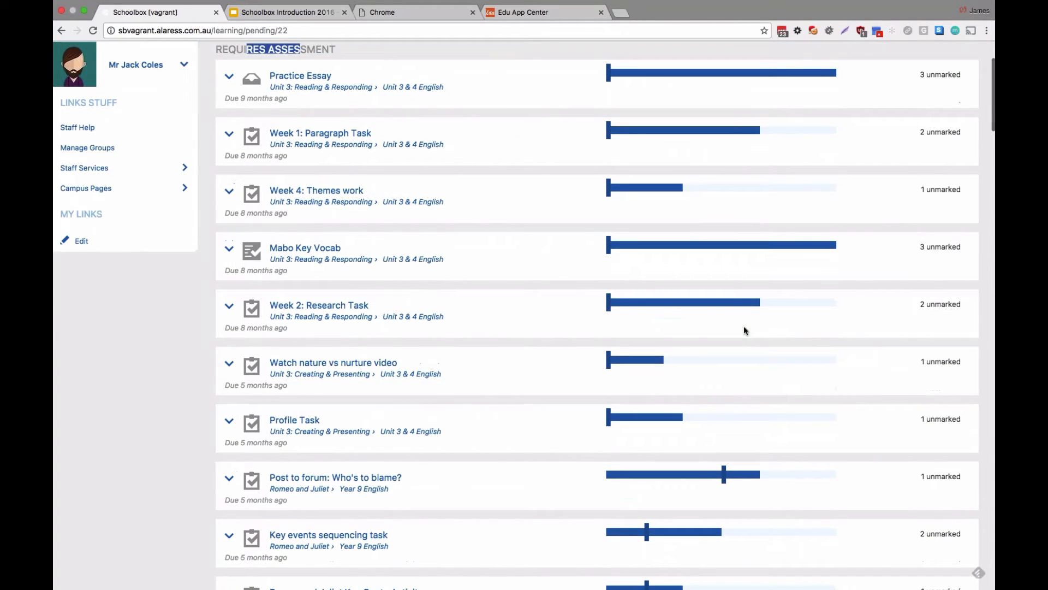
scroll(743, 330, "down", 1)
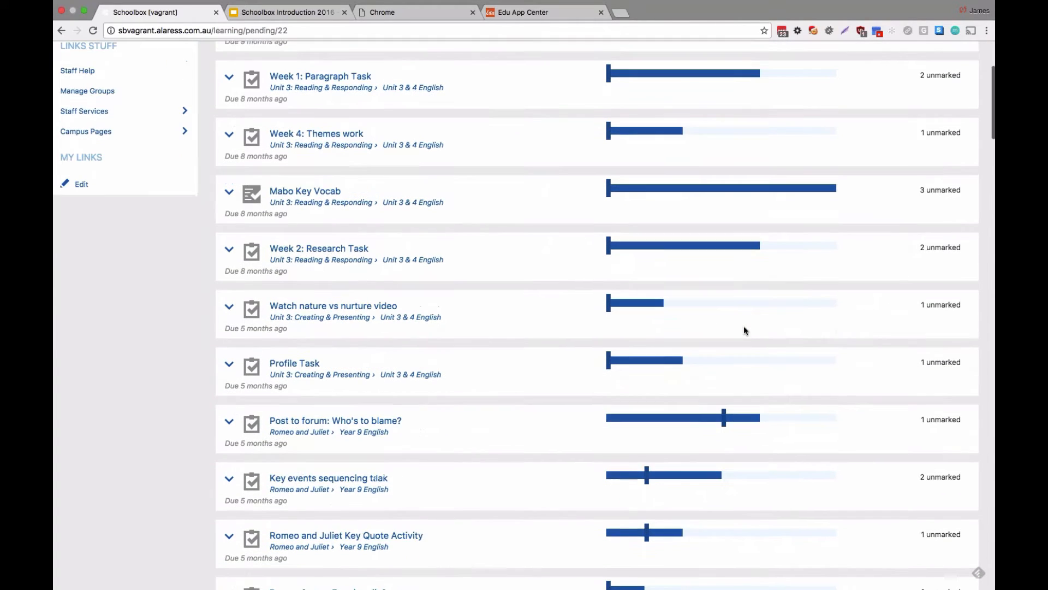
Step: Expand Post to forum: Who's to blame?, Practice Essay, Week 1: Paragraph Task and Week 4: Themes work to view their unmarked submissions
left_click(230, 423)
scroll(232, 425, "down", 3)
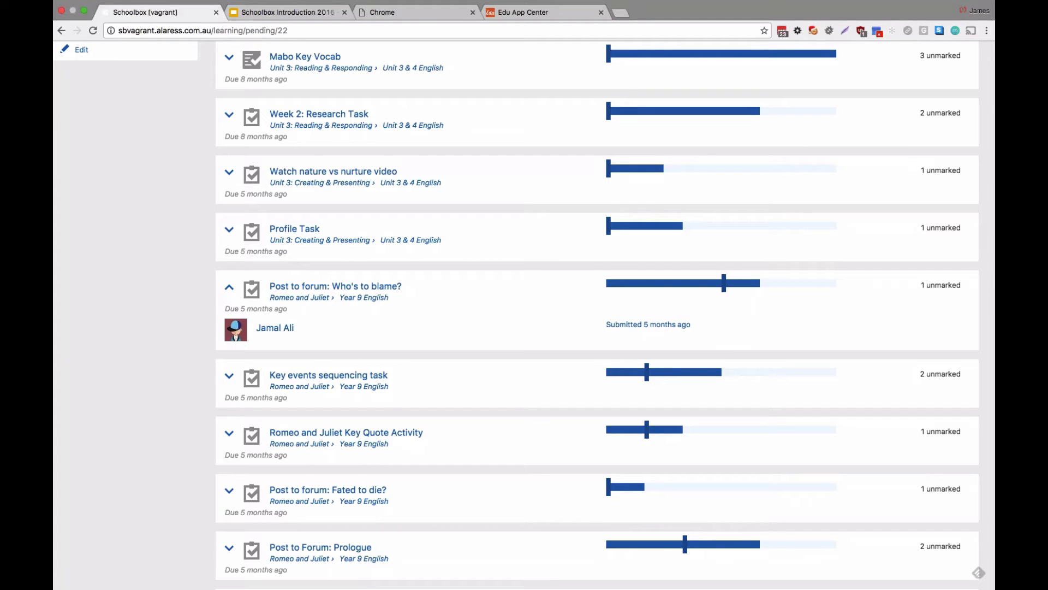
scroll(524, 315, "up", 5)
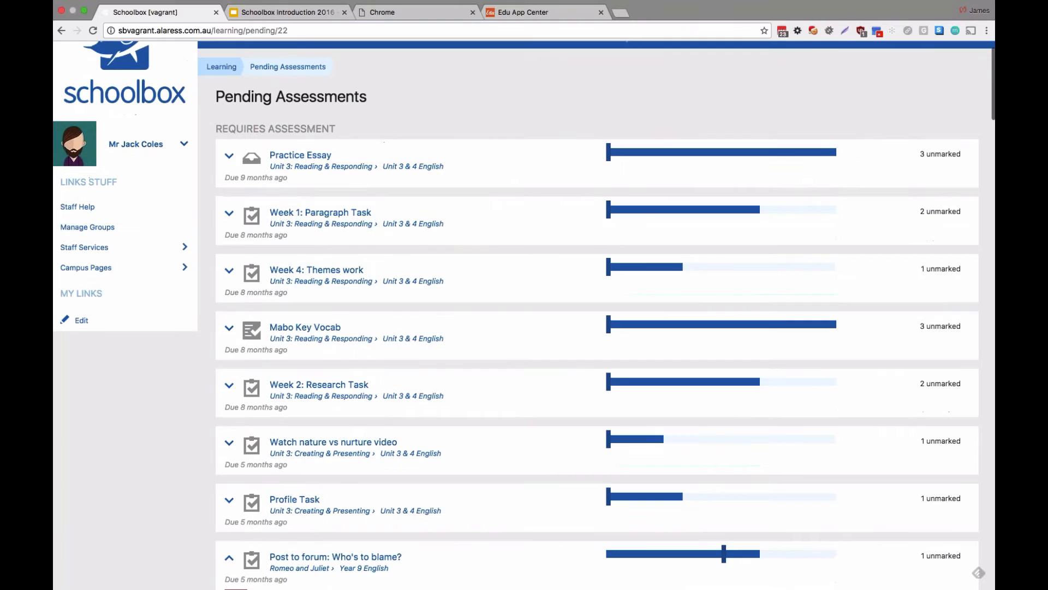
left_click(229, 156)
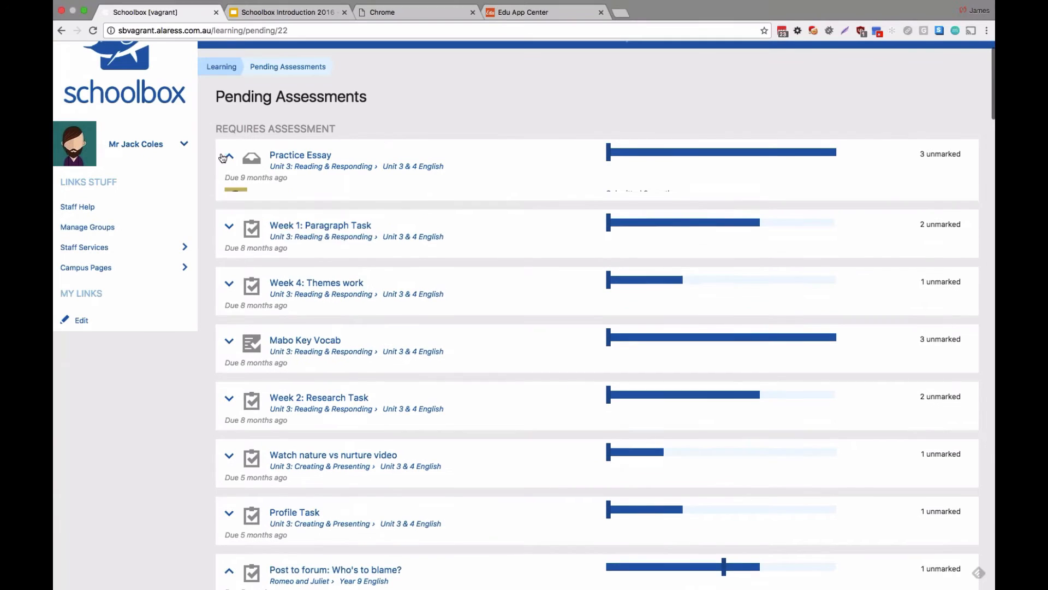
scroll(229, 349, "down", 2)
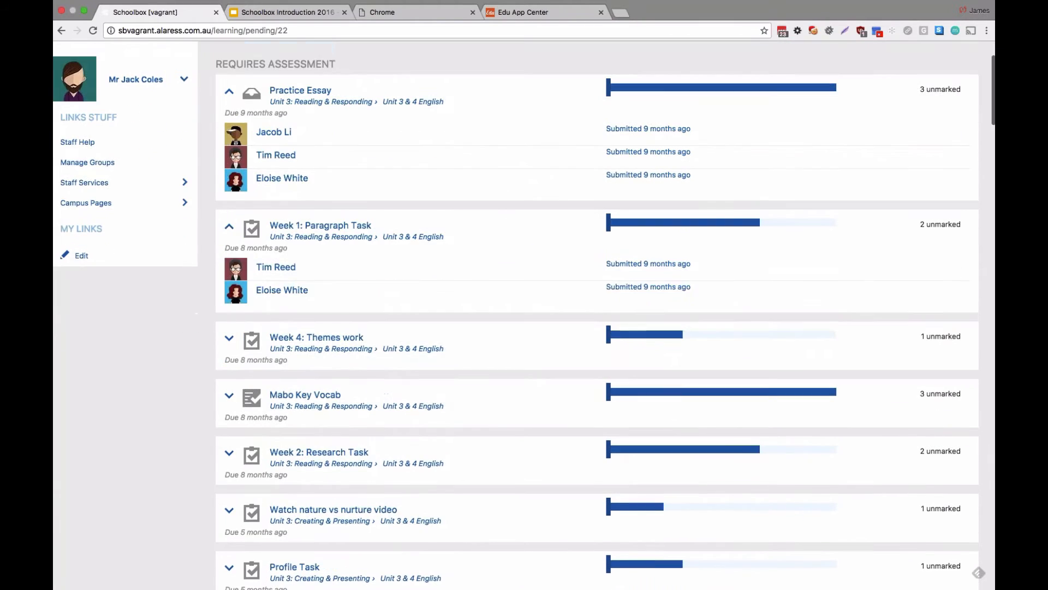
left_click(230, 341)
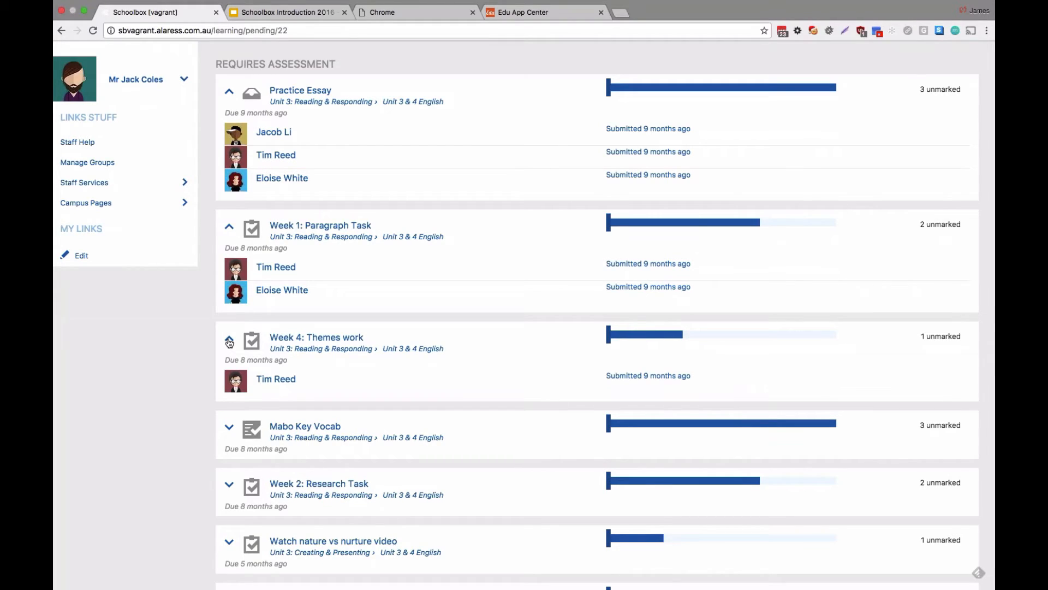
Step: Look through the Not Submitted assessments and expand Practice Essay 2 to view the students who have not submitted
scroll(230, 342, "down", 15)
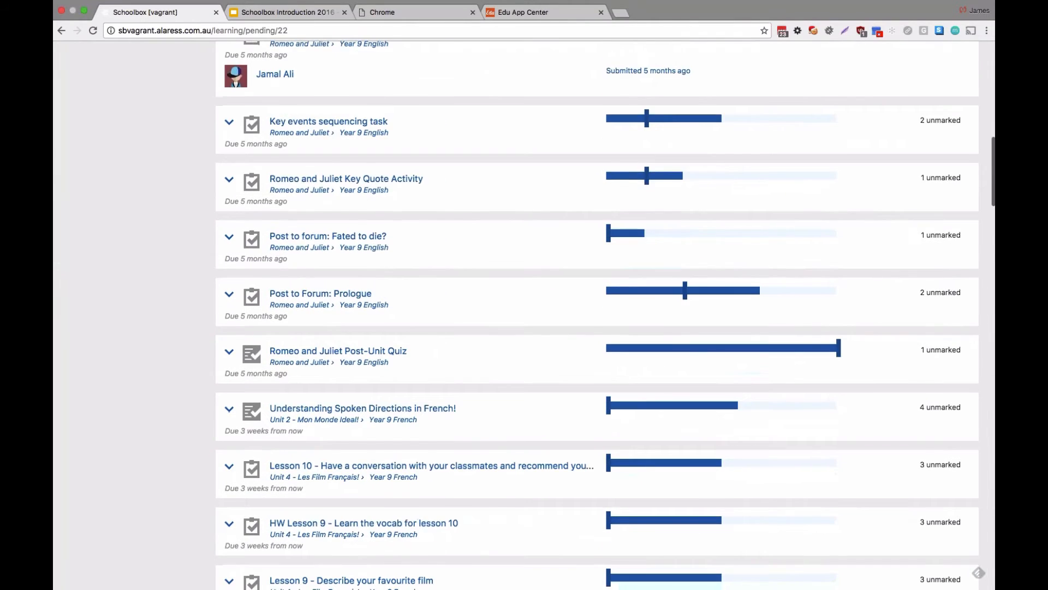
scroll(598, 315, "down", 20)
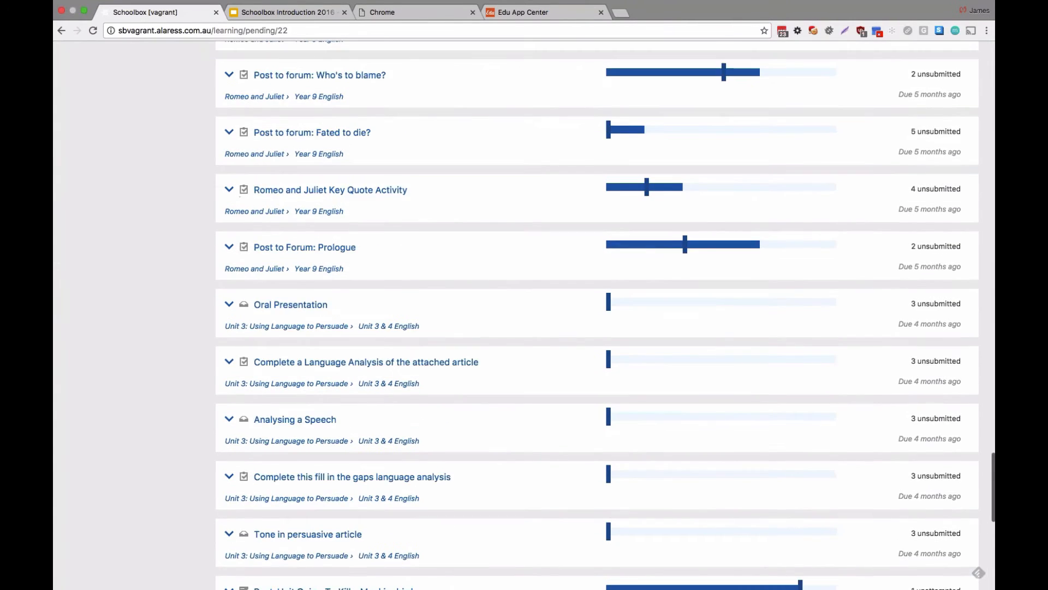
scroll(597, 278, "down", 9)
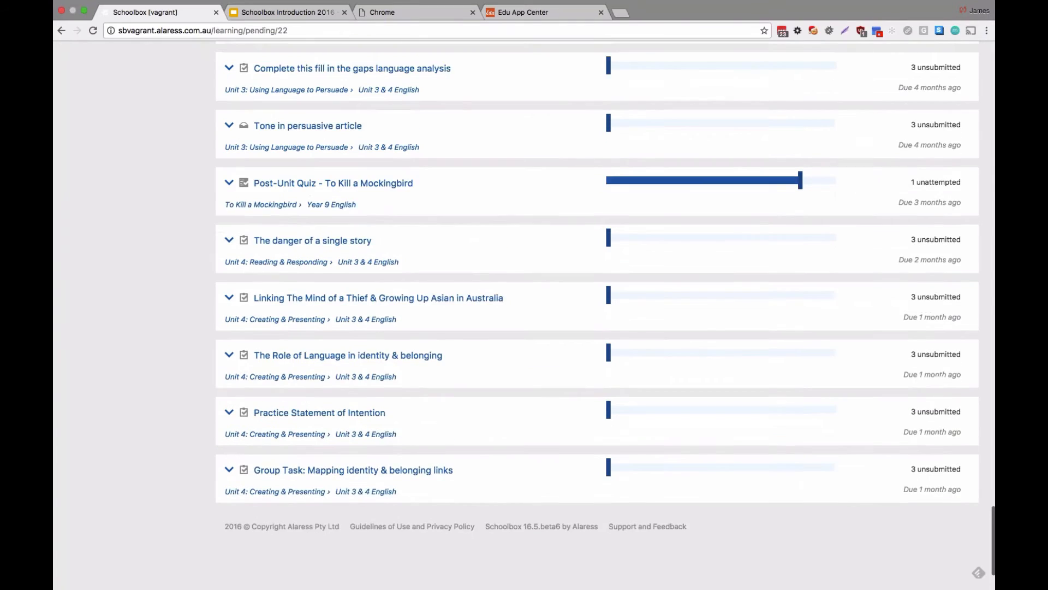
scroll(598, 315, "up", 20)
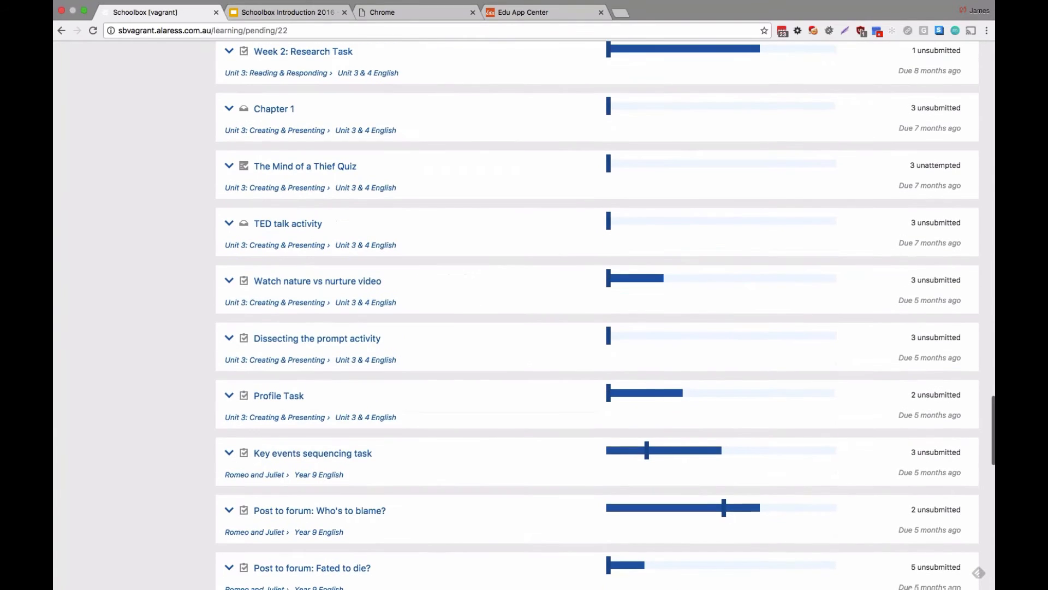
scroll(598, 315, "up", 10)
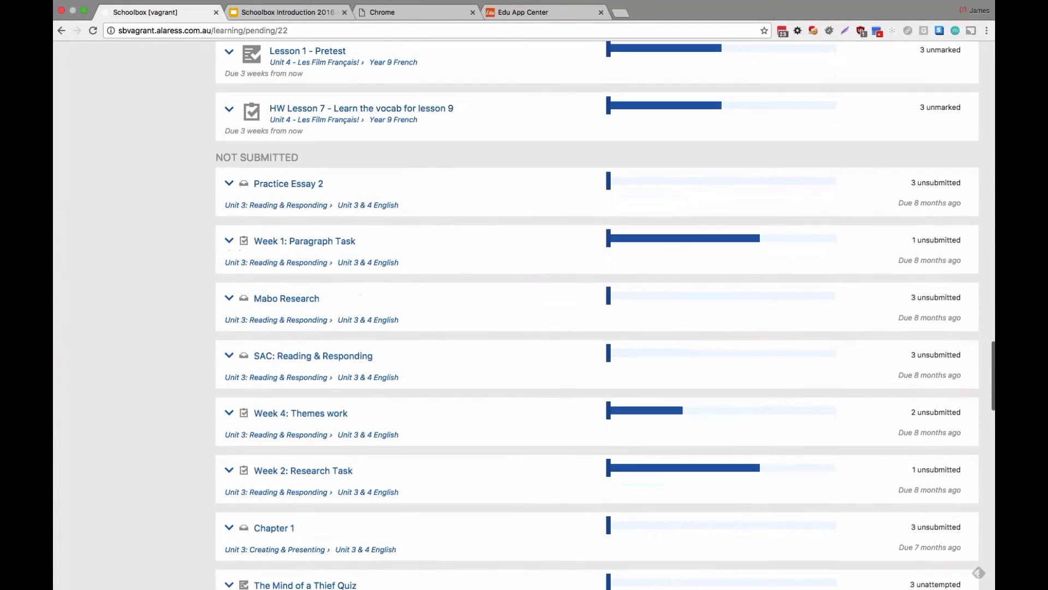
scroll(598, 315, "up", 2)
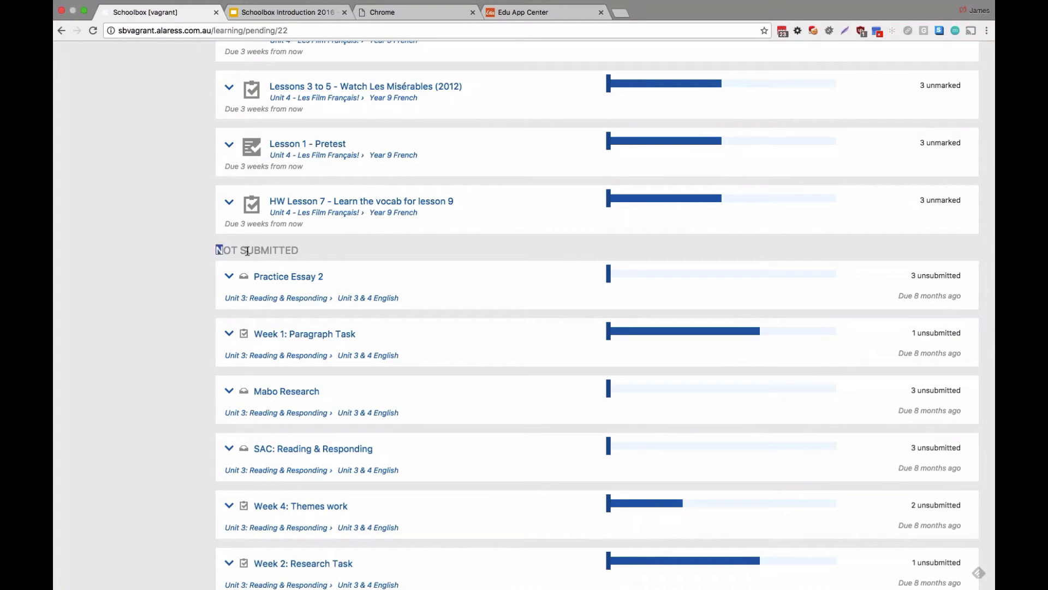
left_click_drag(216, 251, 300, 248)
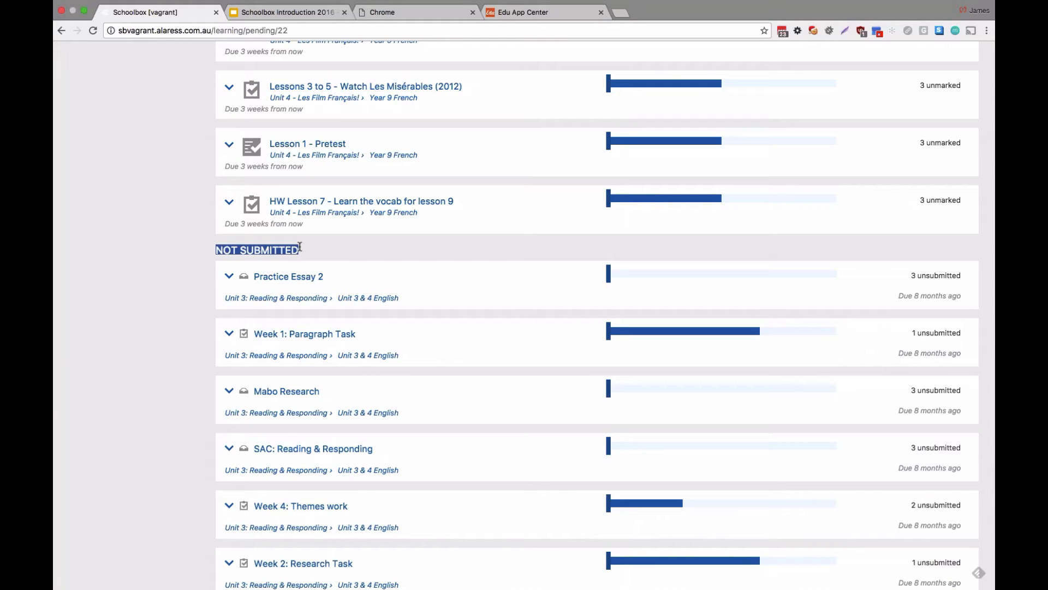
left_click(238, 283)
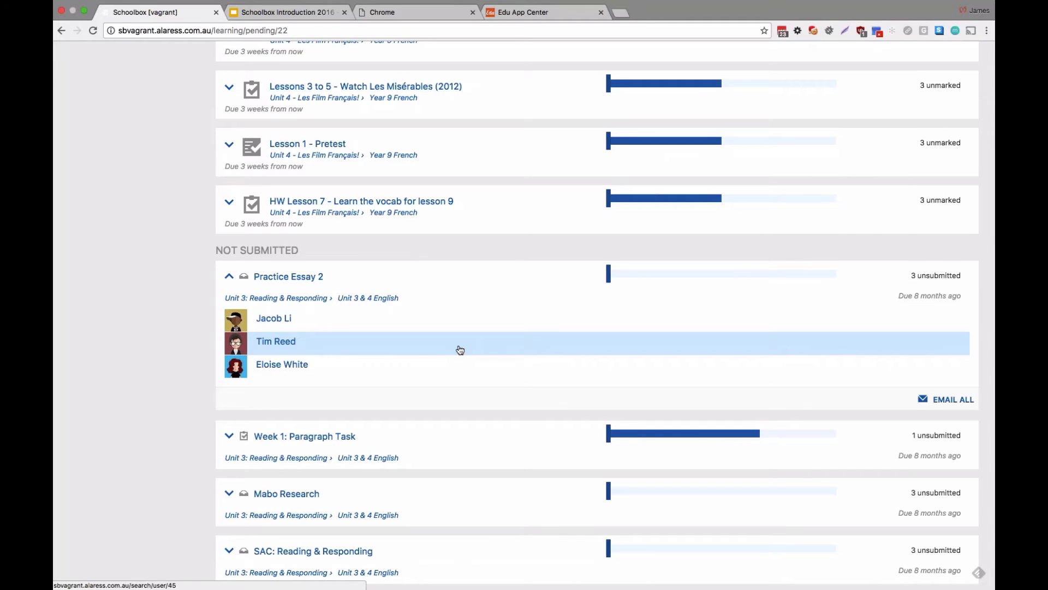
Step: Expand the Year 9 English Persuasive Article under Requires Assessment to view its unmarked submission
scroll(461, 350, "up", 8)
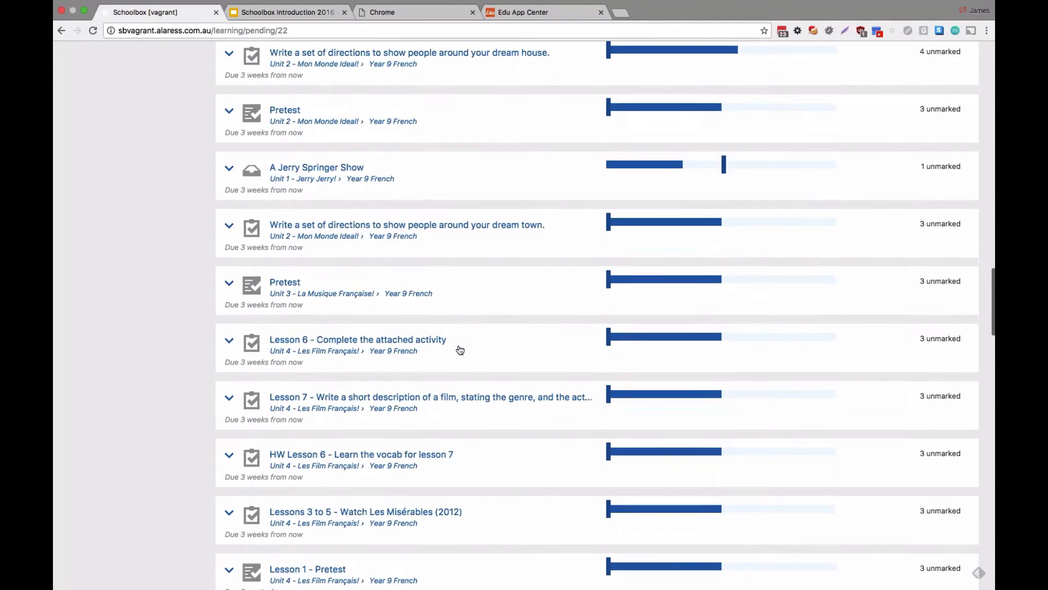
scroll(460, 350, "up", 7)
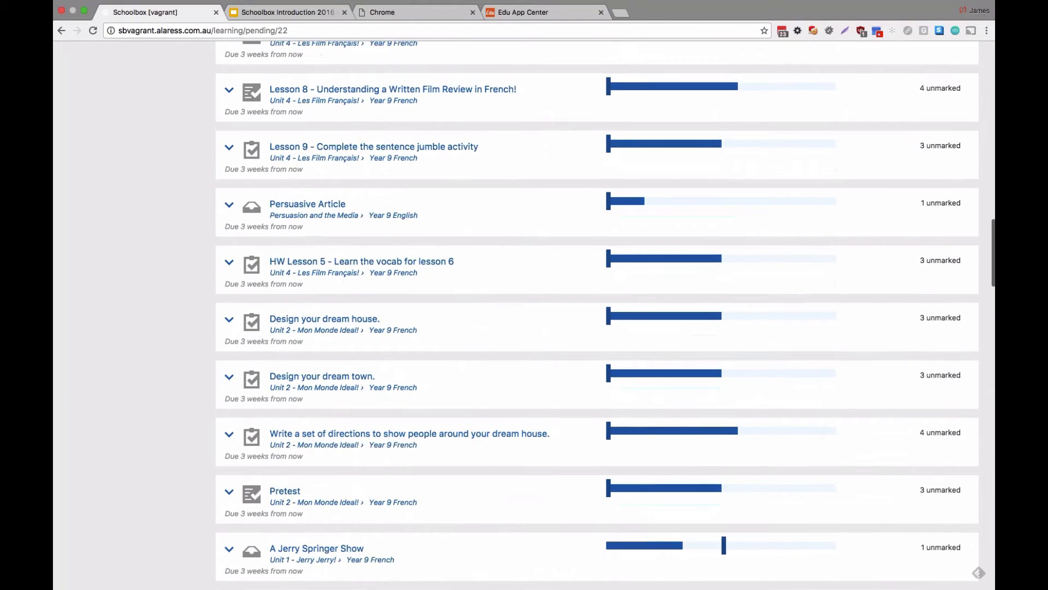
scroll(233, 281, "up", 2)
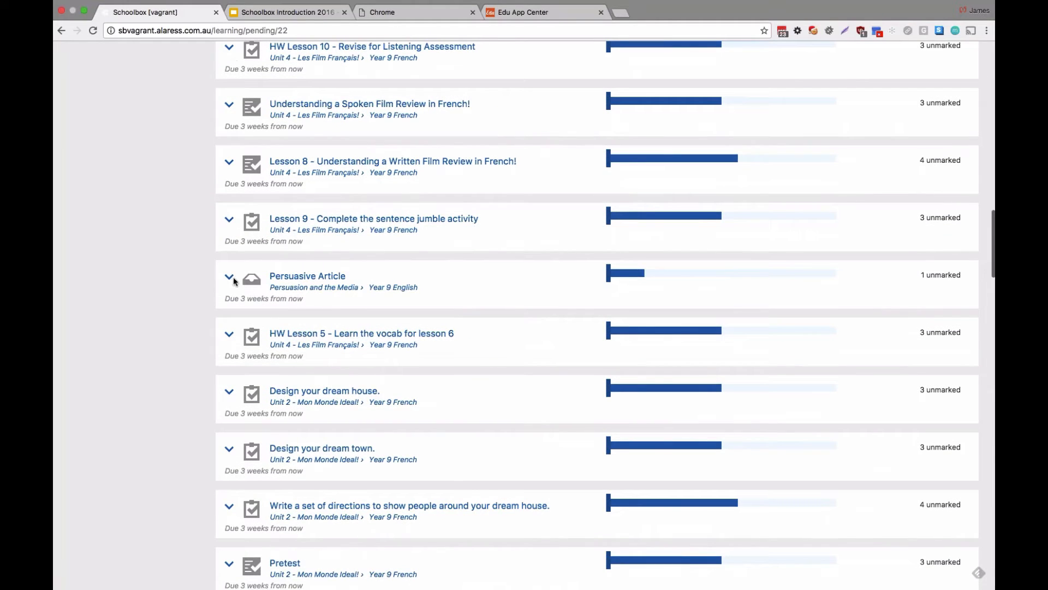
left_click(231, 278)
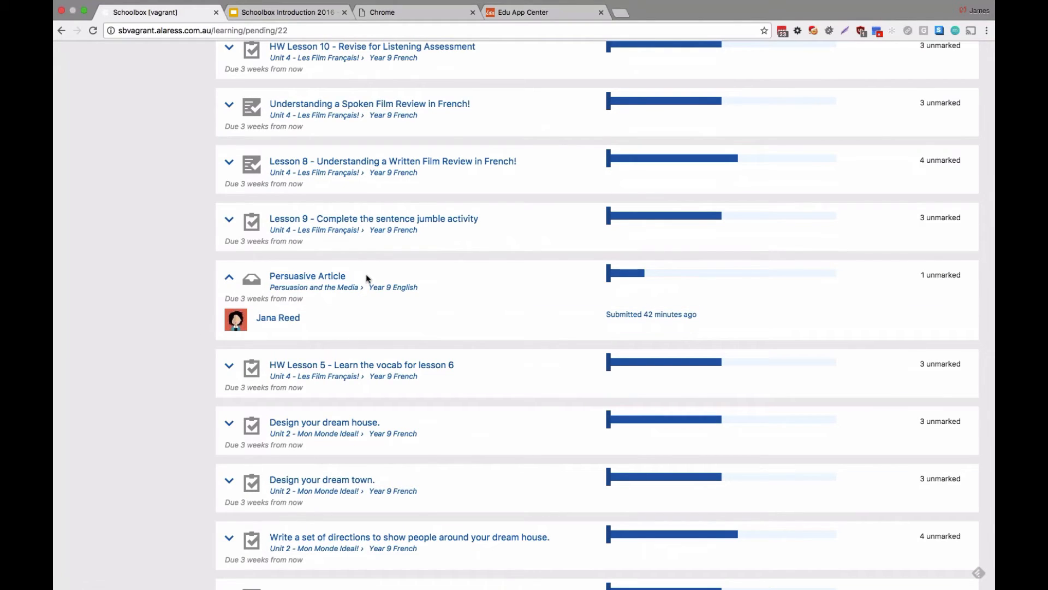
Step: Open the Persuasive Article's unmarked submission in the Inline Grader and examine the submitted image, attached file and feedback fields
left_click(303, 320)
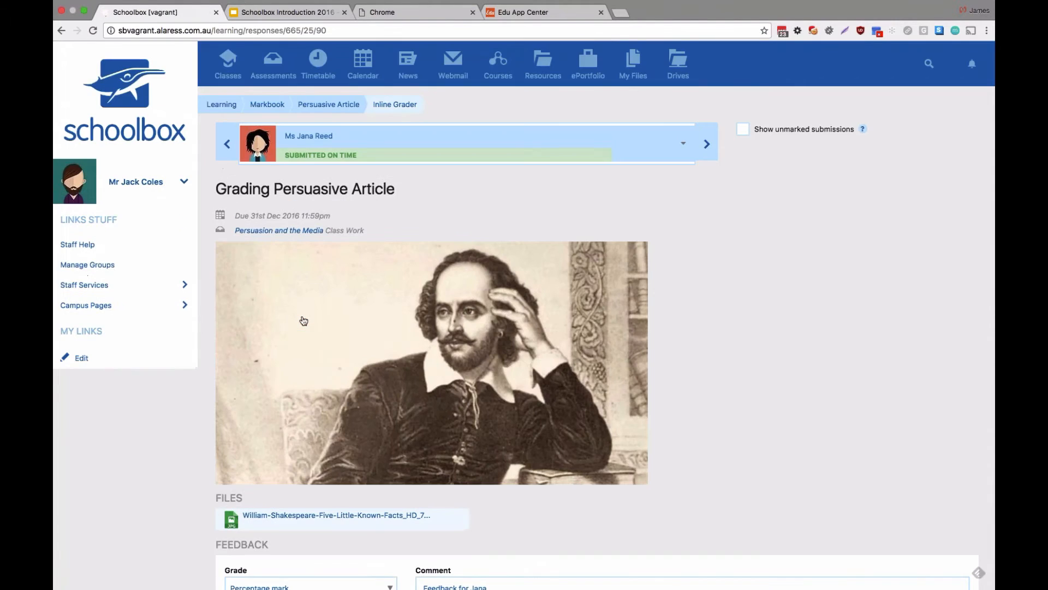
scroll(304, 321, "down", 3)
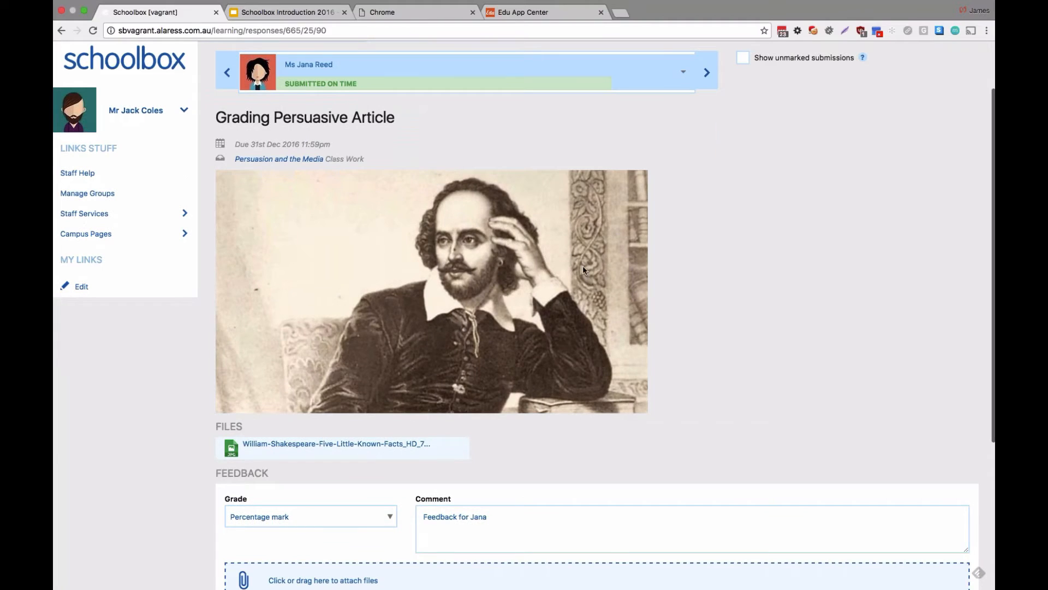
scroll(459, 233, "down", 2)
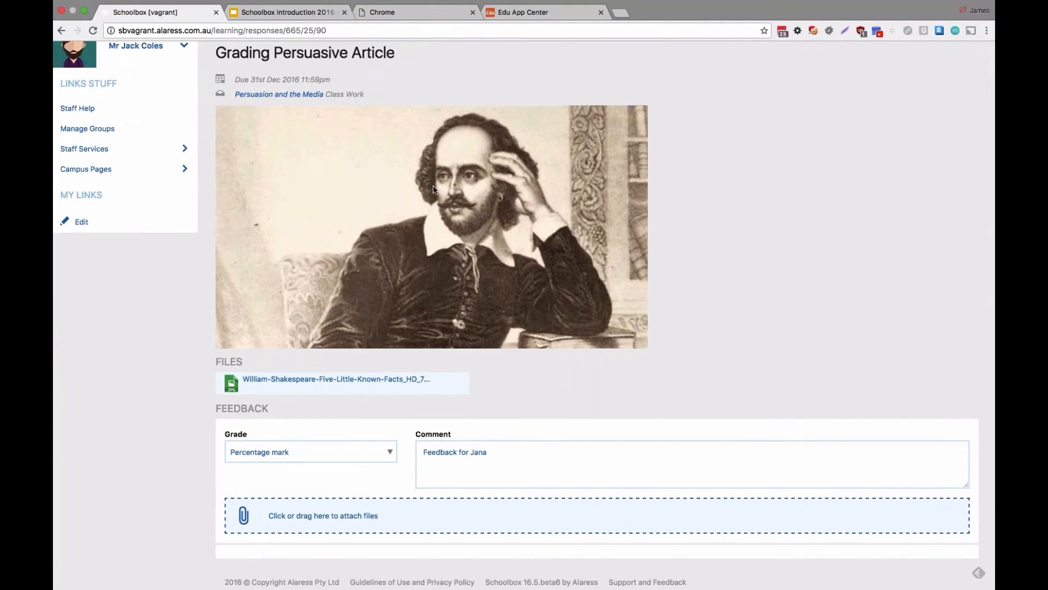
scroll(432, 191, "down", 3)
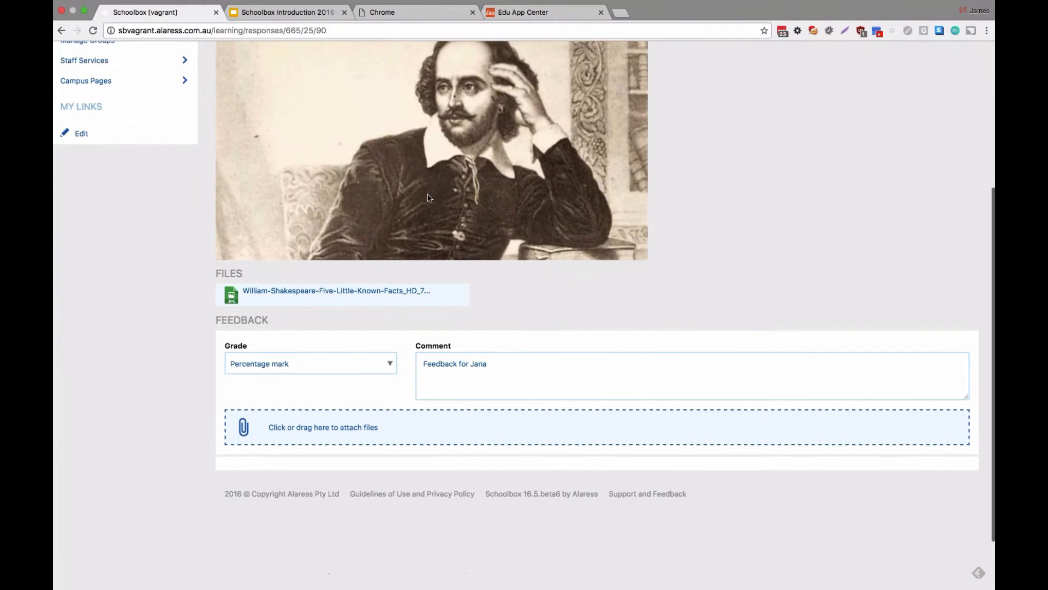
left_click(366, 362)
scroll(476, 374, "up", 1)
scroll(477, 374, "up", 4)
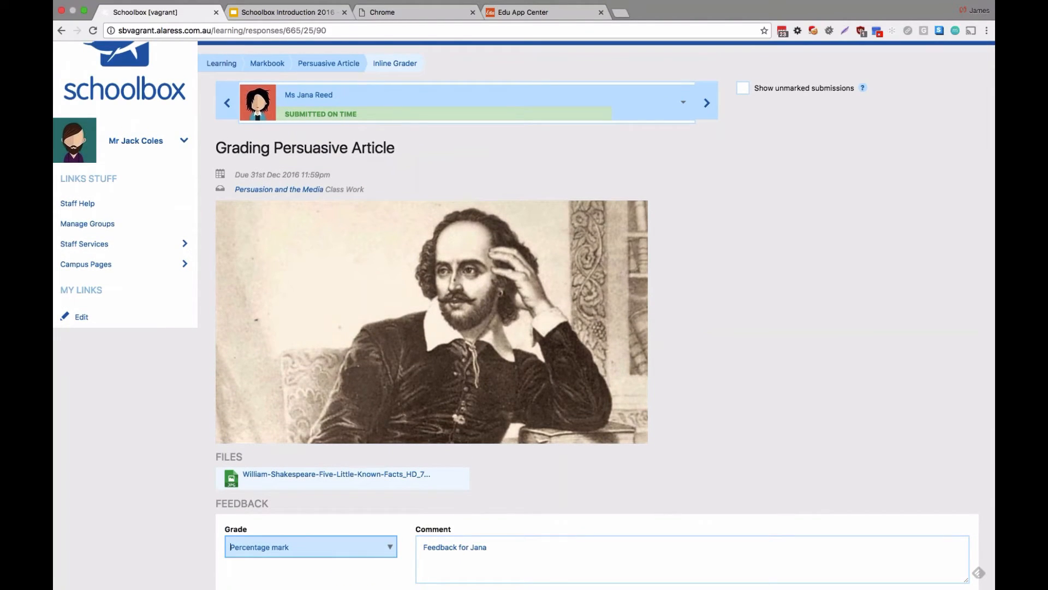
Step: Enter "Thanks for this, but I really need an essay," as the feedback comment on the Persuasive Article submission
scroll(490, 397, "down", 5)
left_click(490, 397)
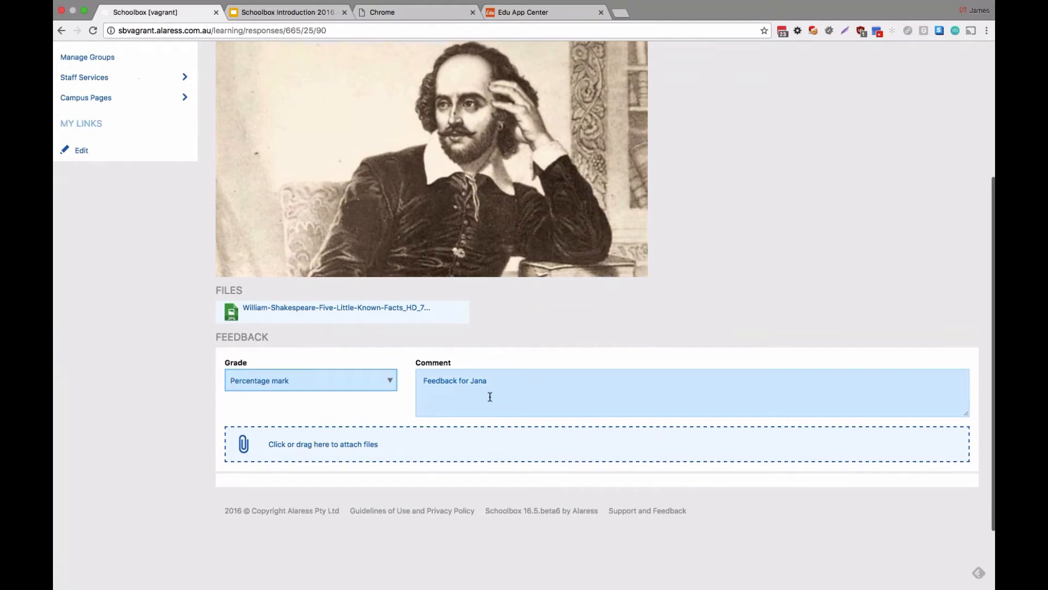
type("Thanks for thi")
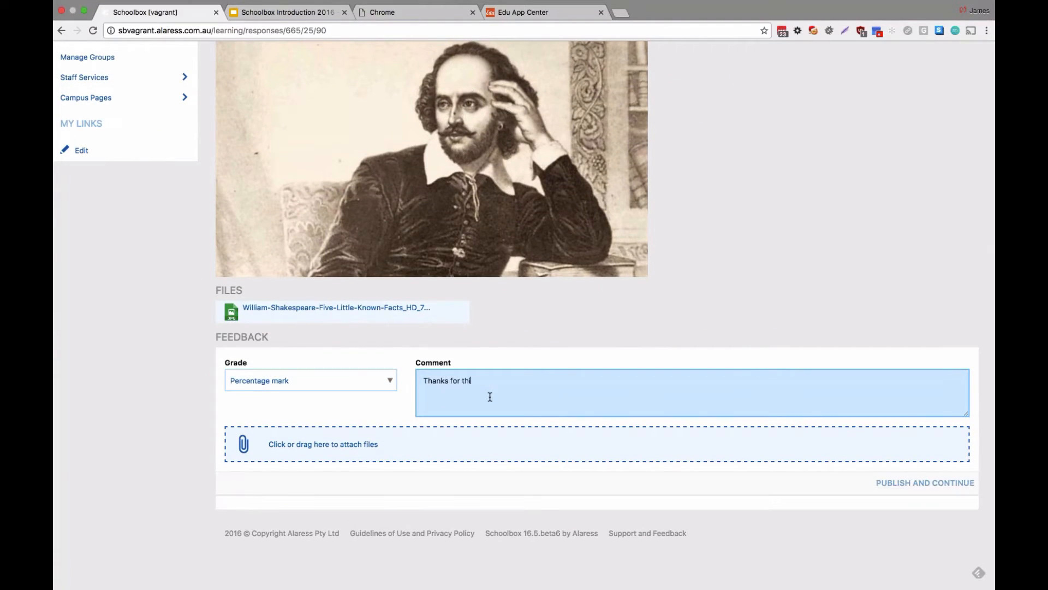
type("s, but I really need an essay,")
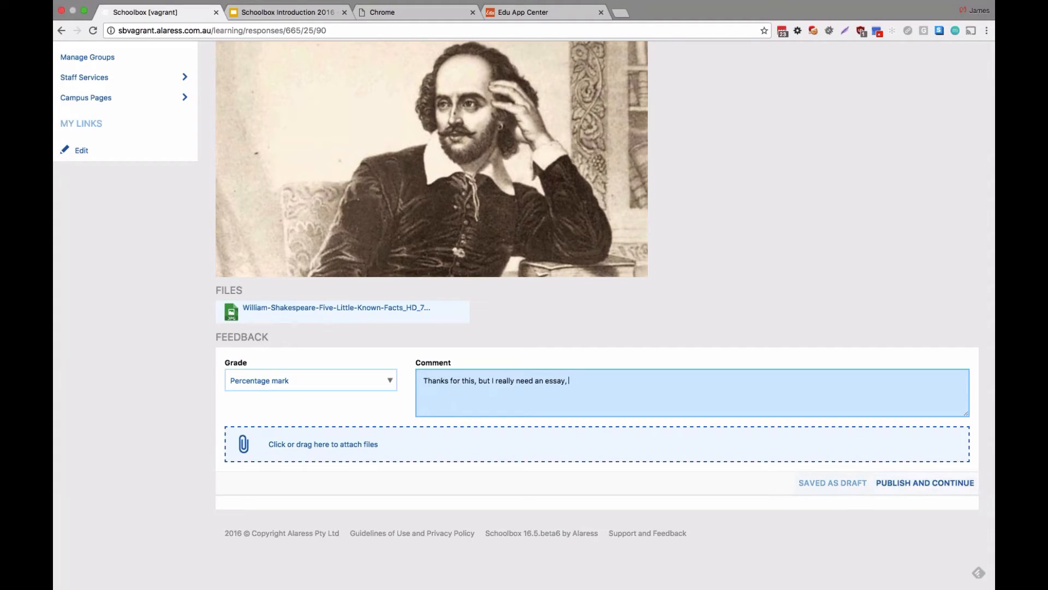
Step: Set the submission's percentage grade to 20, then publish the feedback and continue to the next student
left_click(329, 380)
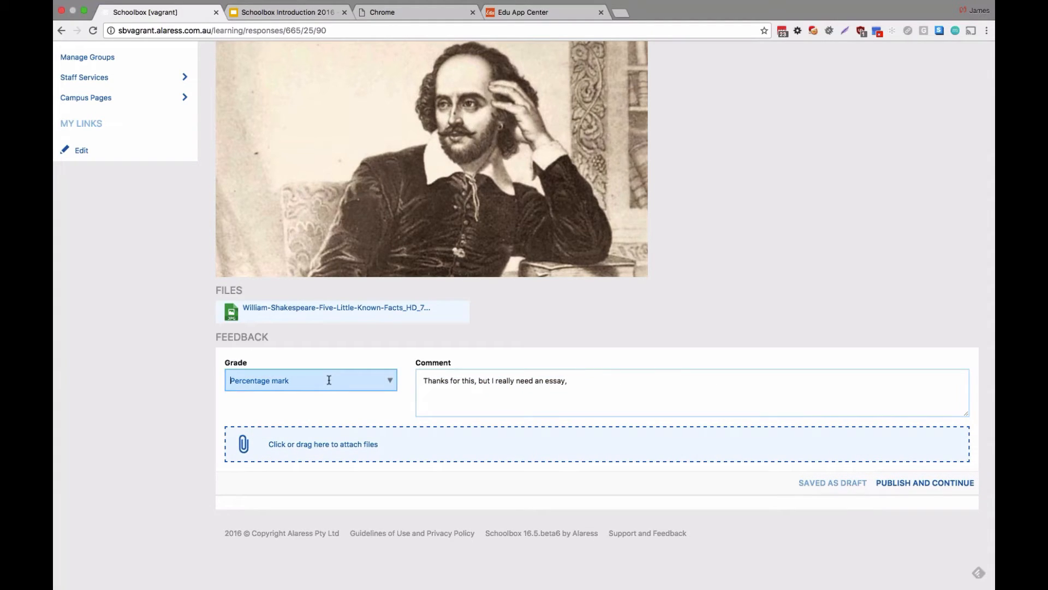
type("20")
left_click(357, 402)
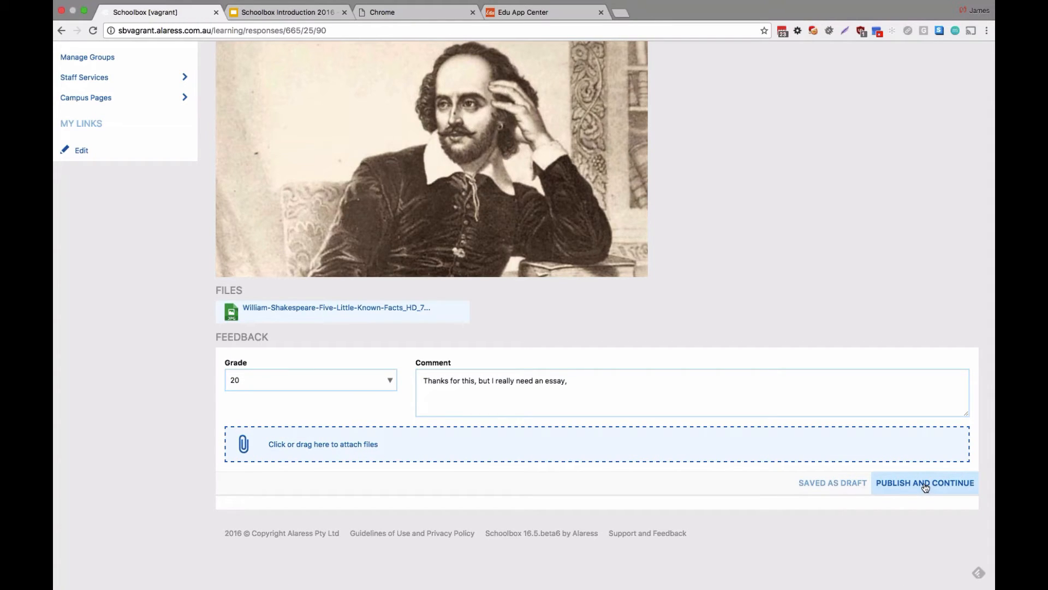
left_click(925, 486)
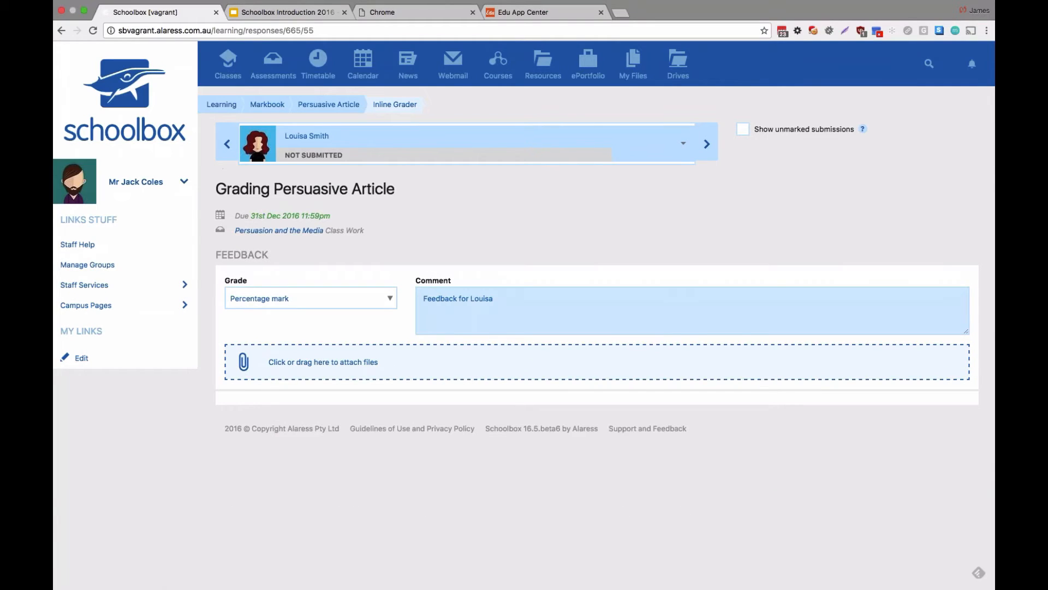
Step: Open the Persuasive Article's status page and filter its students by Action Required, then by Action Required together with Complete
left_click(321, 104)
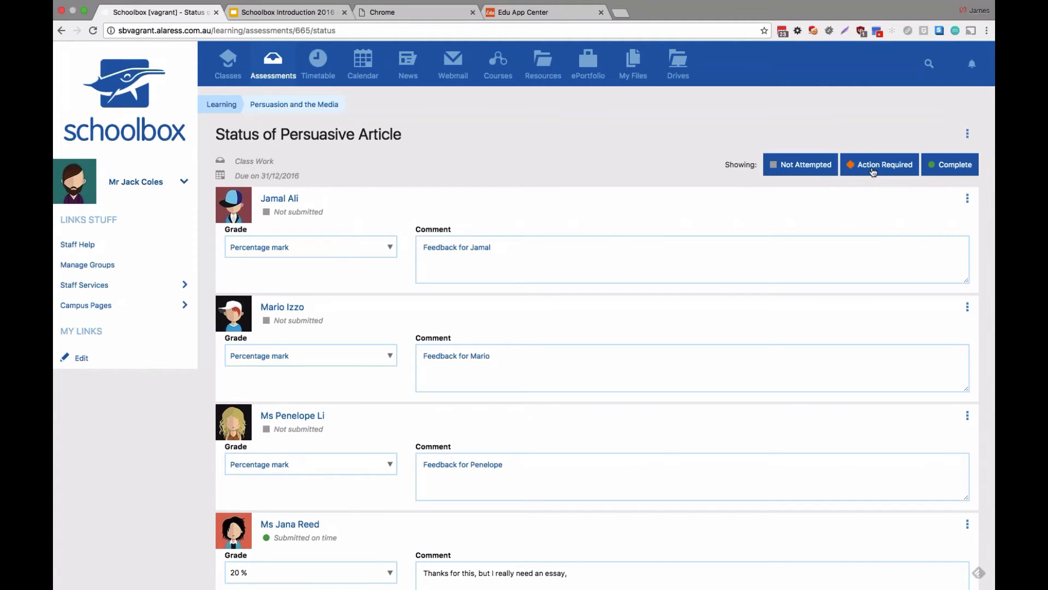
left_click(874, 172)
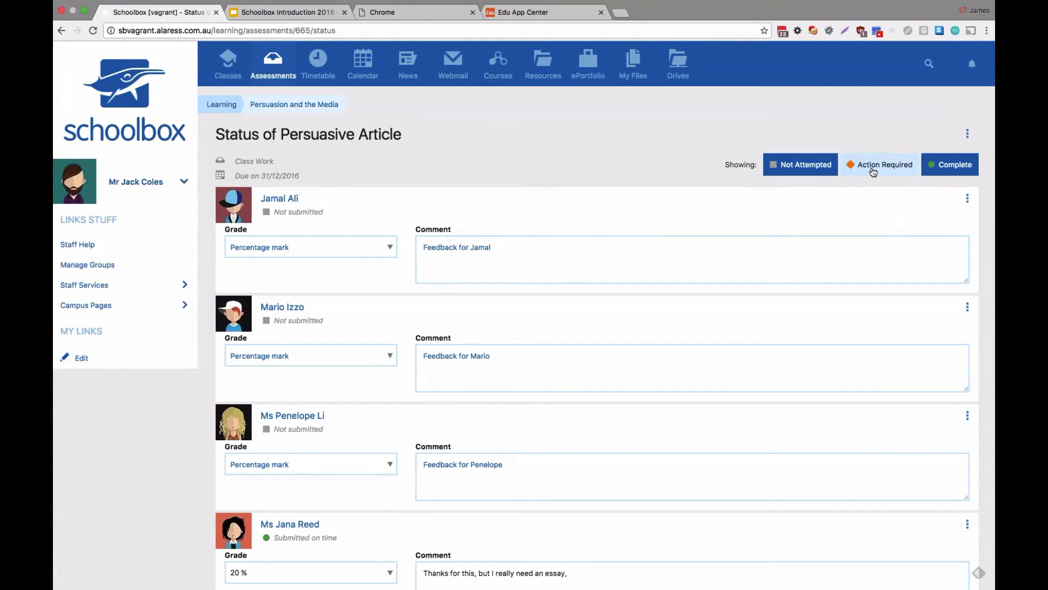
left_click(813, 167)
left_click(883, 166)
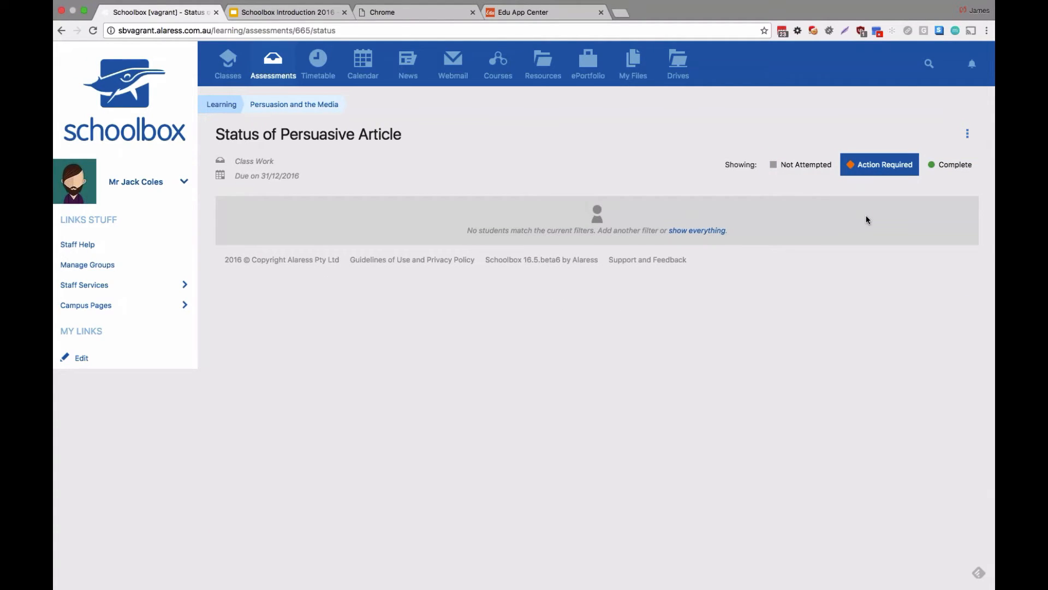
left_click(955, 162)
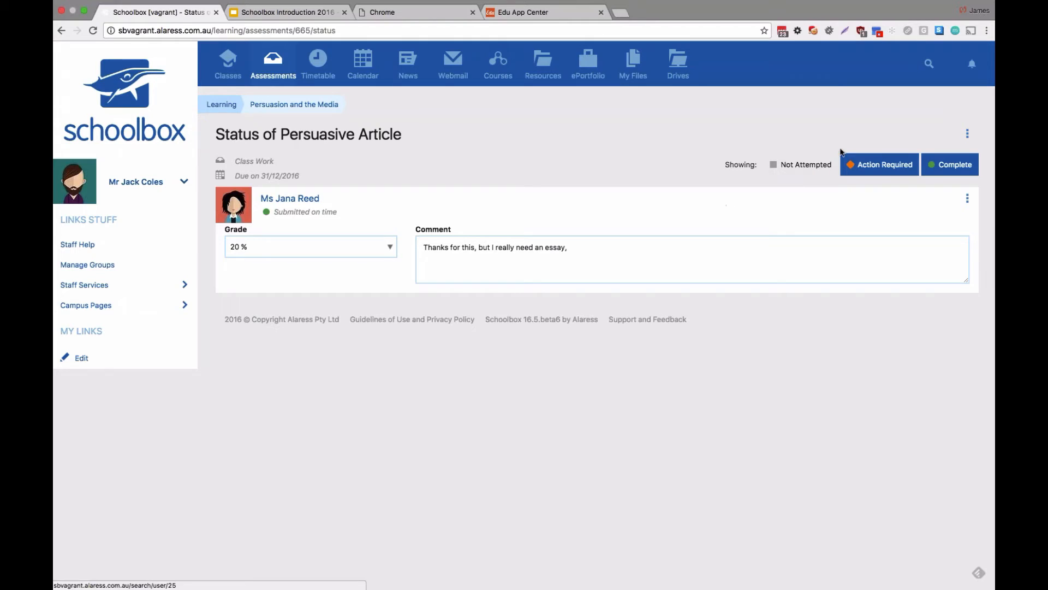
Step: Filter the Persuasive Article status list to Not Attempted only and look through the students who have not submitted
left_click(808, 165)
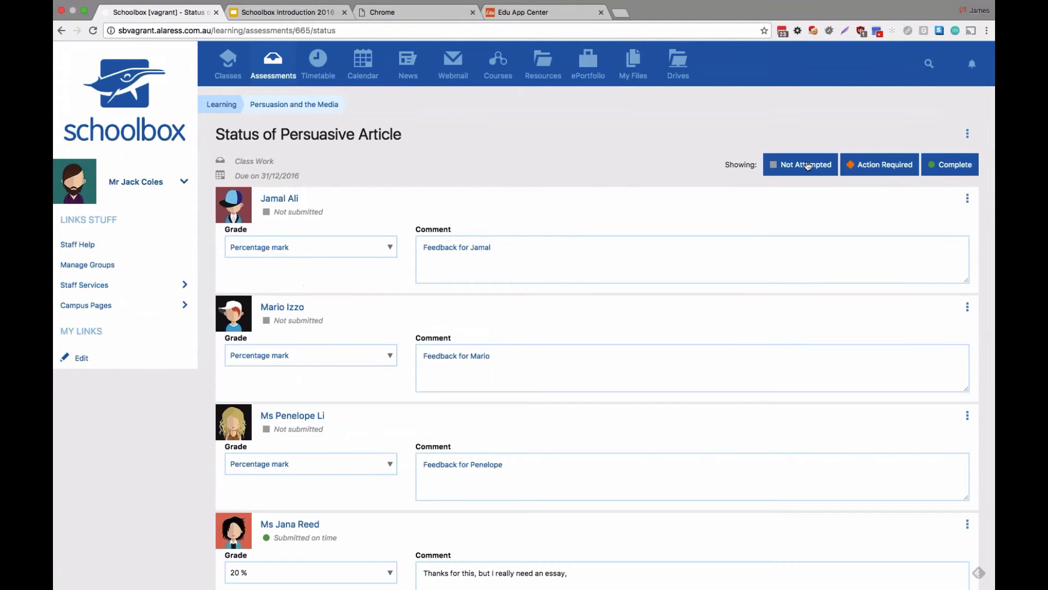
scroll(808, 166, "down", 1)
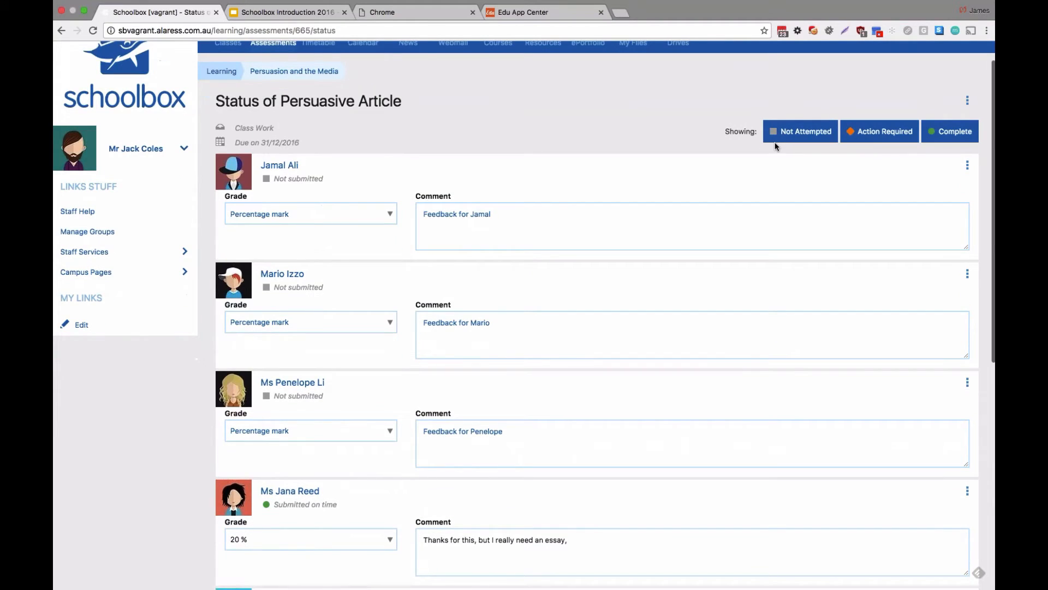
left_click(904, 136)
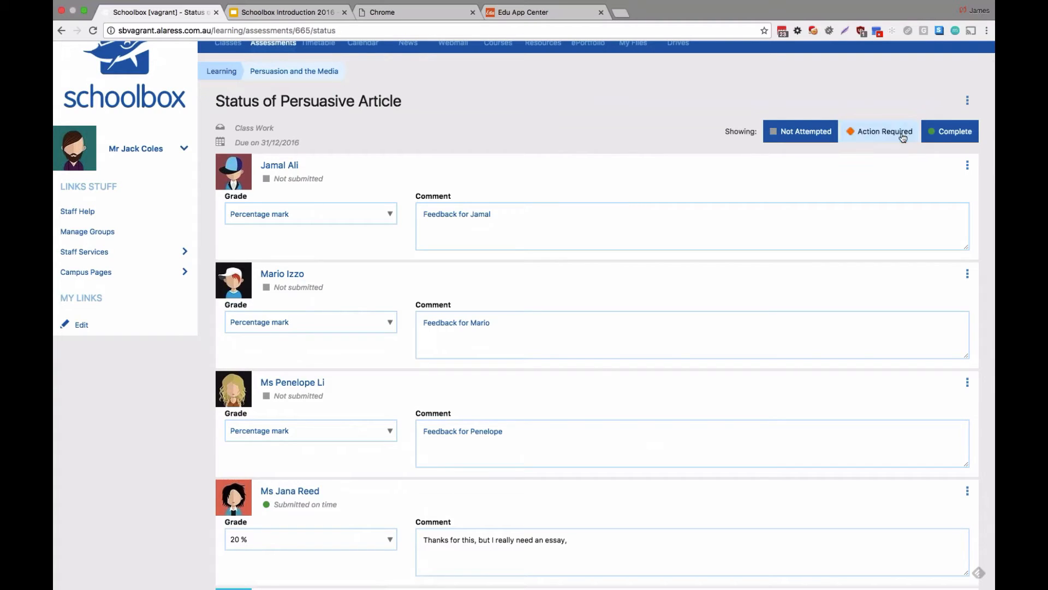
left_click(955, 137)
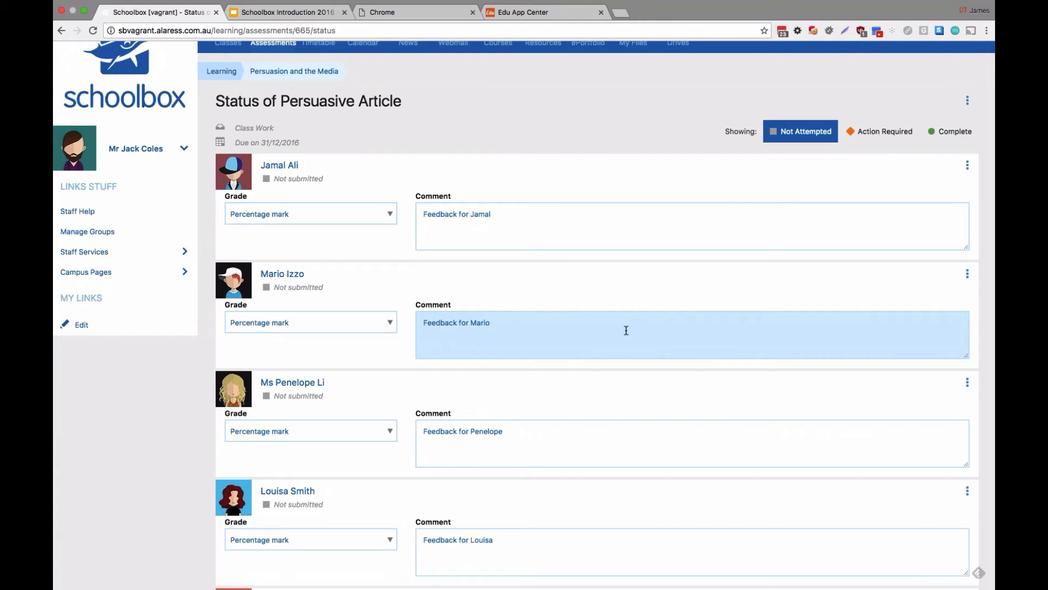
scroll(627, 330, "down", 2)
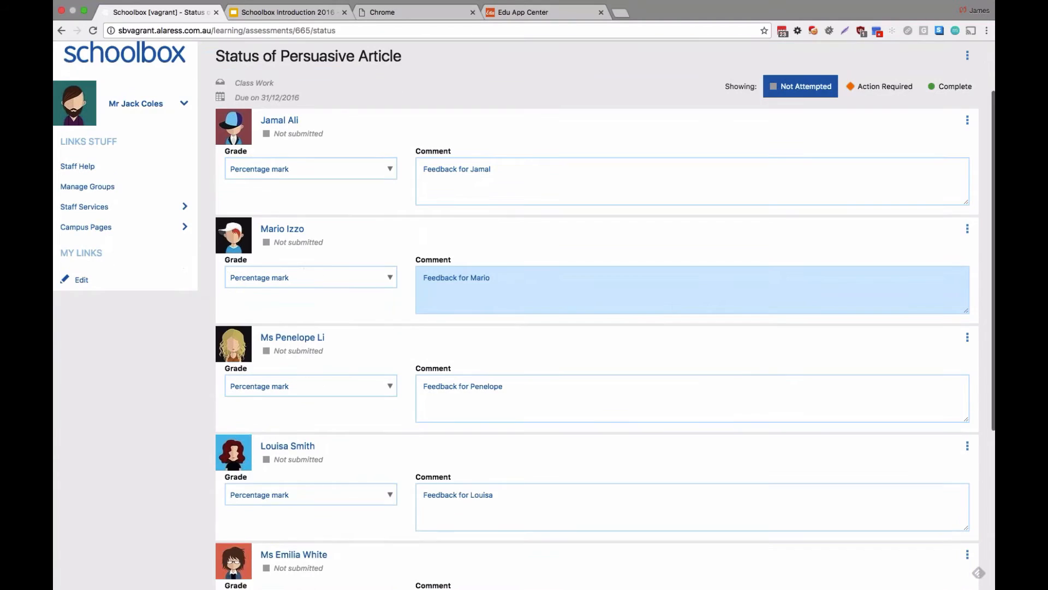
scroll(524, 315, "up", 2)
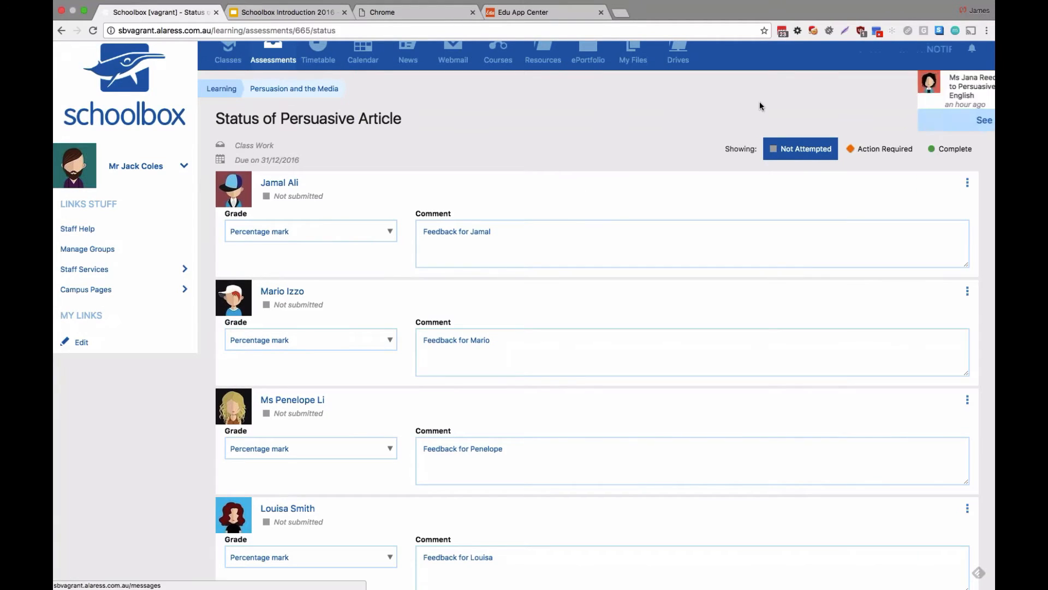
Step: View the actions available for the first student without a submission, dismiss them and look through the other students
left_click(967, 183)
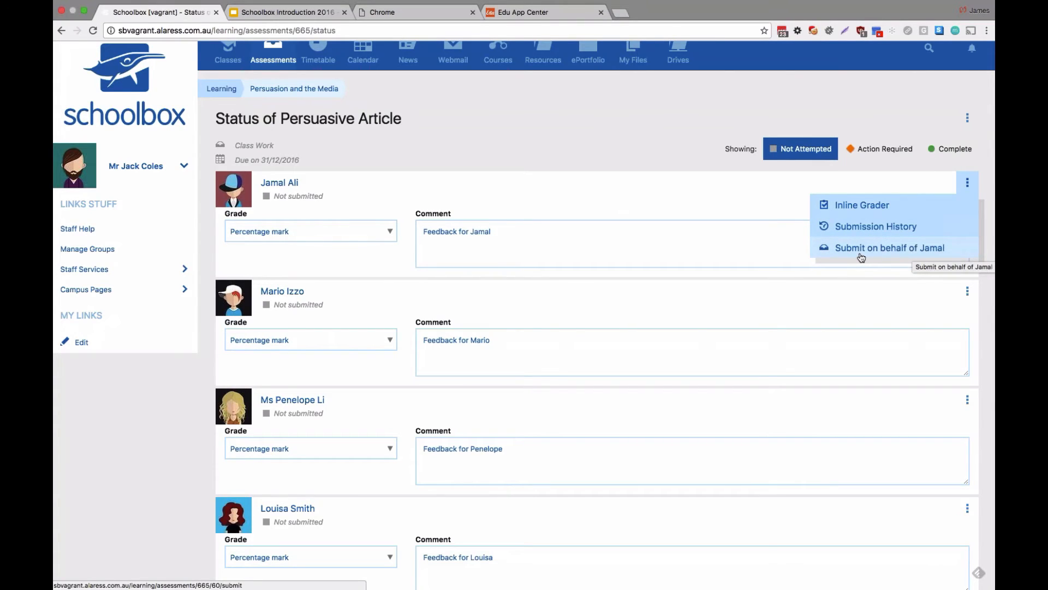
left_click(726, 192)
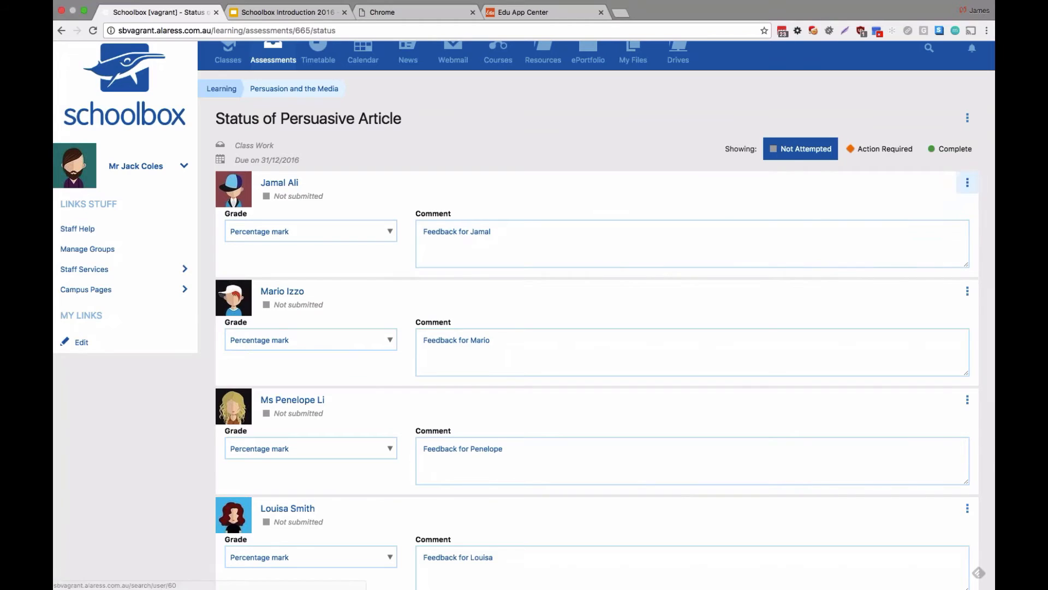
scroll(726, 192, "down", 3)
scroll(670, 276, "down", 2)
Step: Filter the Persuasive Article status list to show only Complete students
scroll(670, 275, "up", 4)
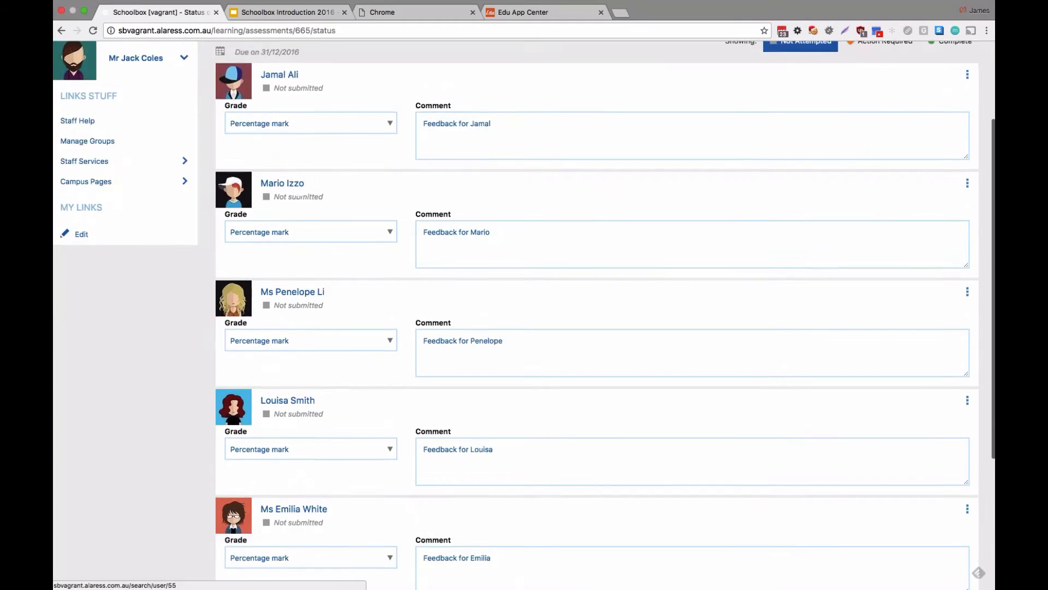
left_click(950, 105)
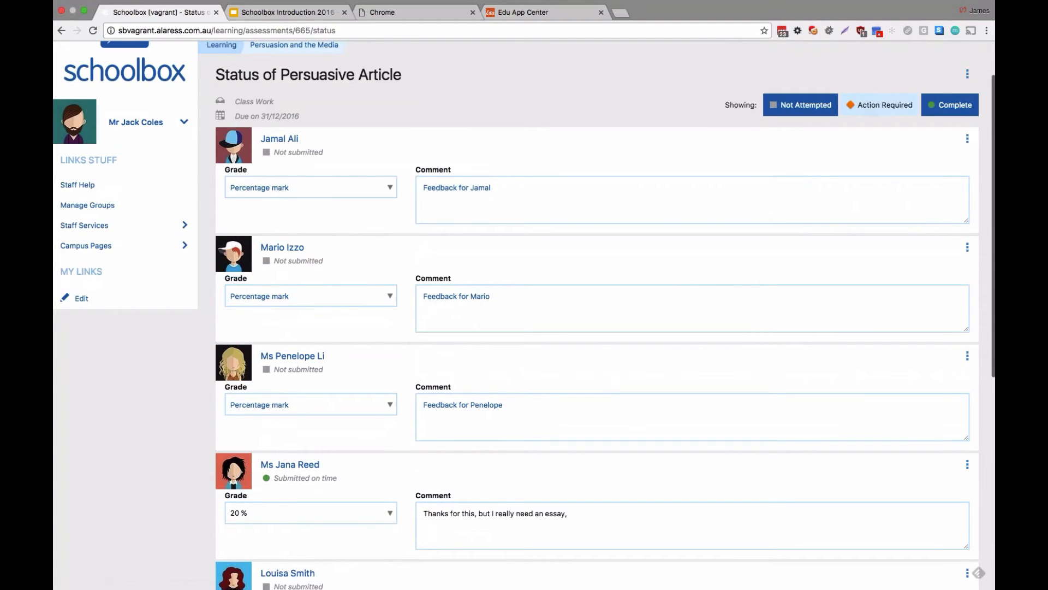
left_click(805, 103)
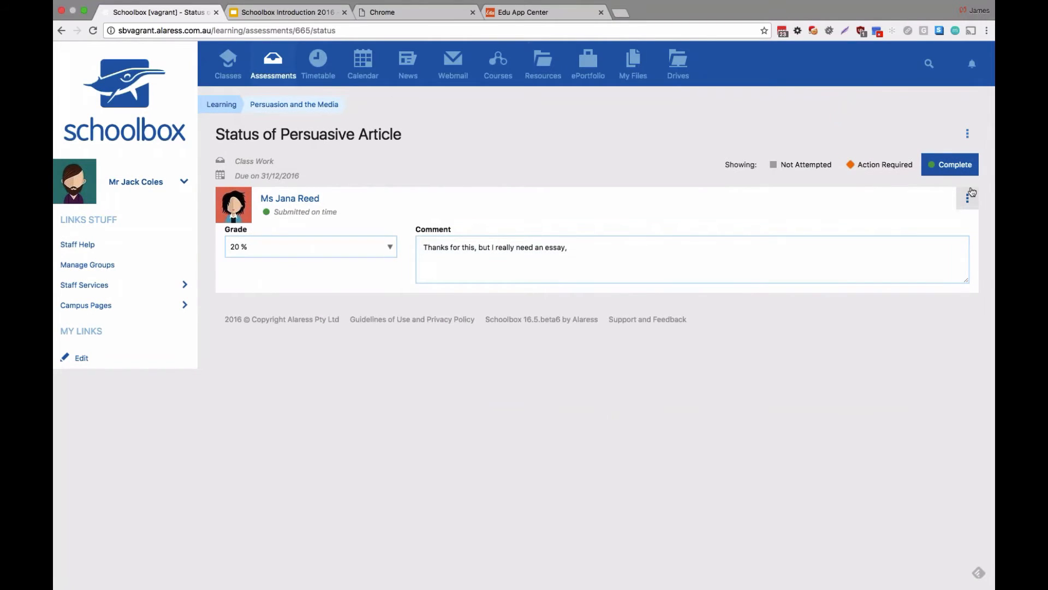
Step: Open the student's Persuasive Article submission and review the submission history with the teacher's grade and comment
left_click(972, 194)
left_click(879, 240)
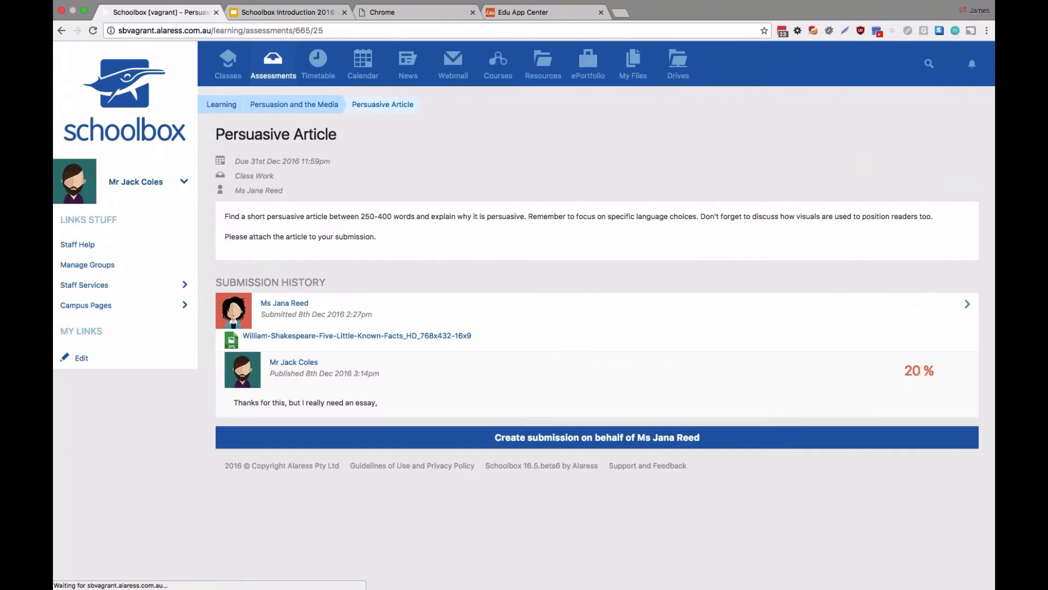
scroll(524, 315, "down", 1)
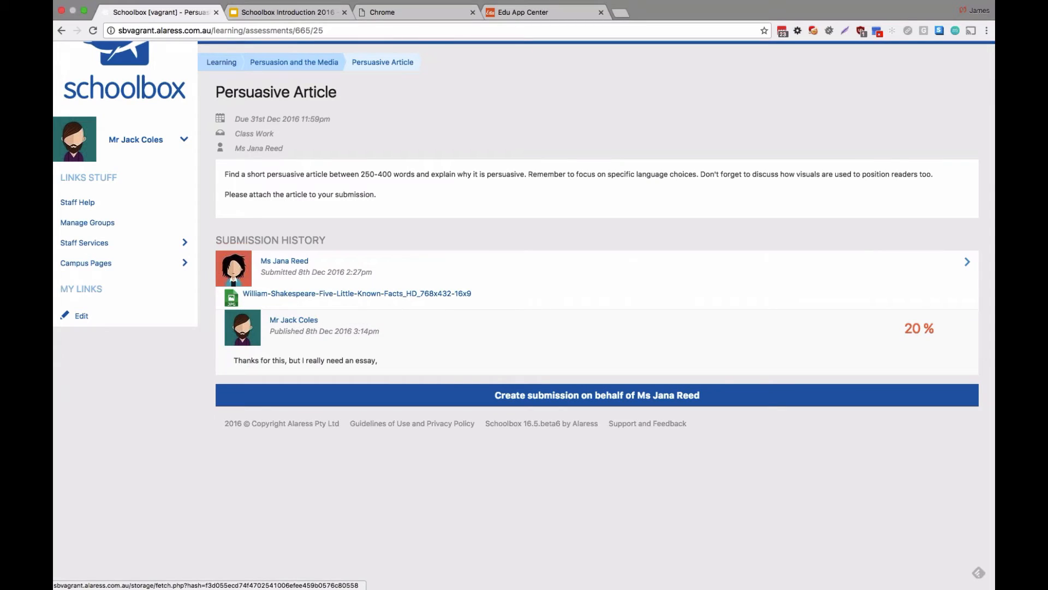
triple_click(351, 369)
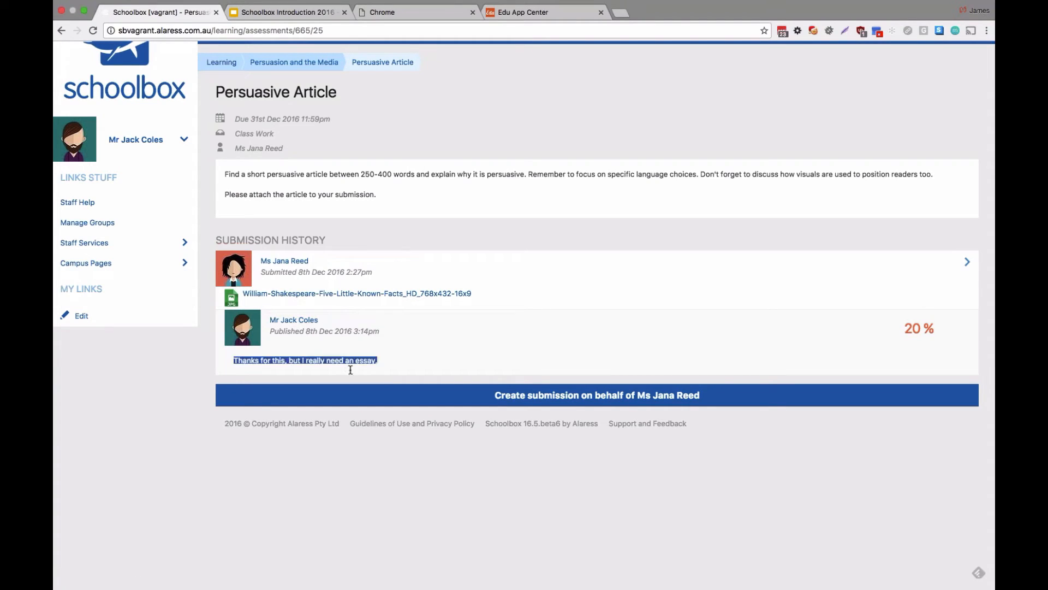
left_click(401, 346)
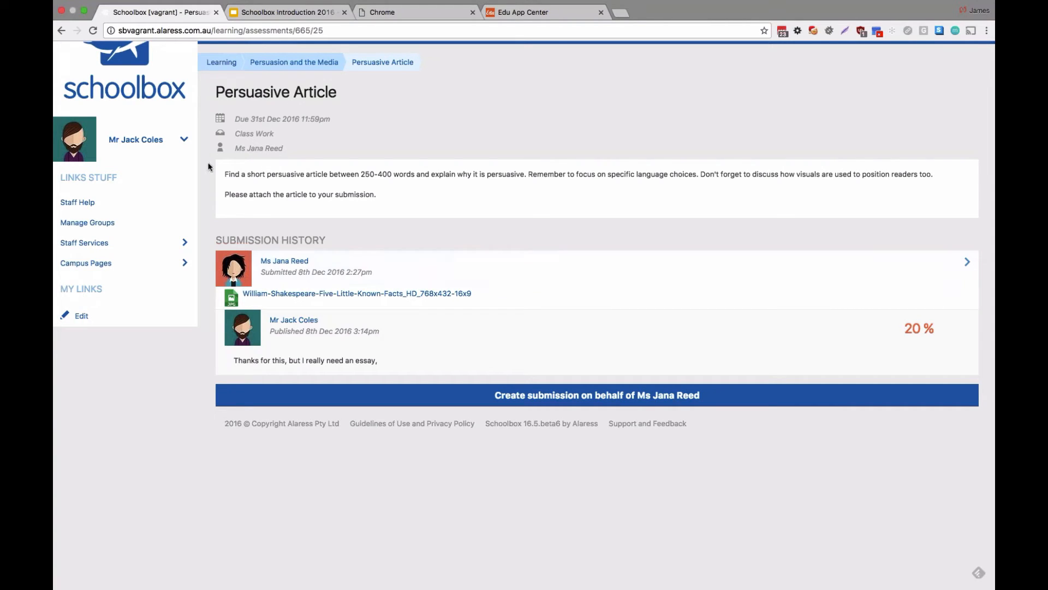
Step: Open the 9A English (9ENGA) class page from the list of classes
scroll(207, 155, "up", 2)
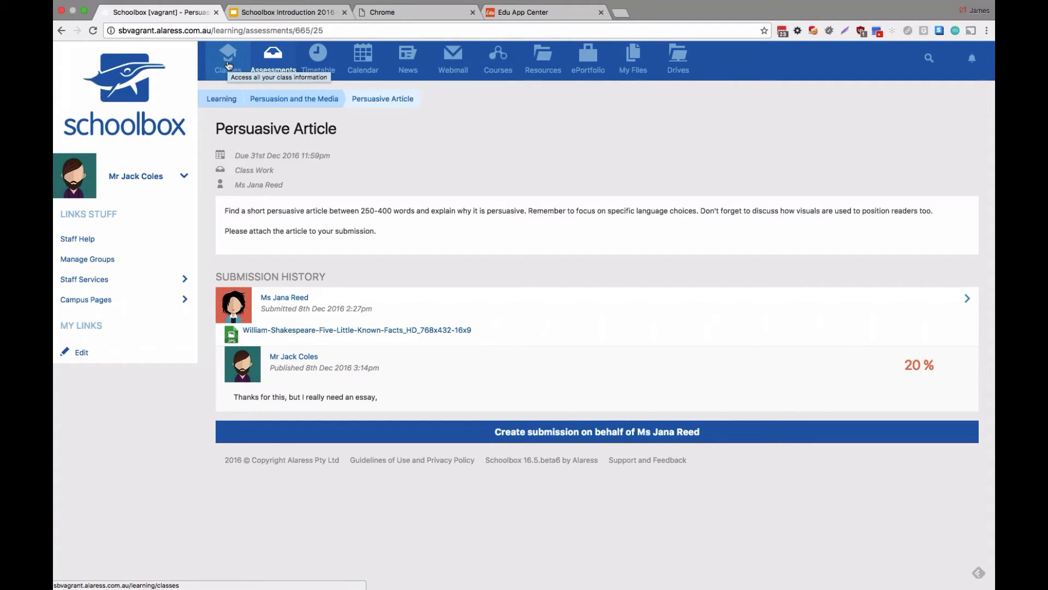
left_click(228, 65)
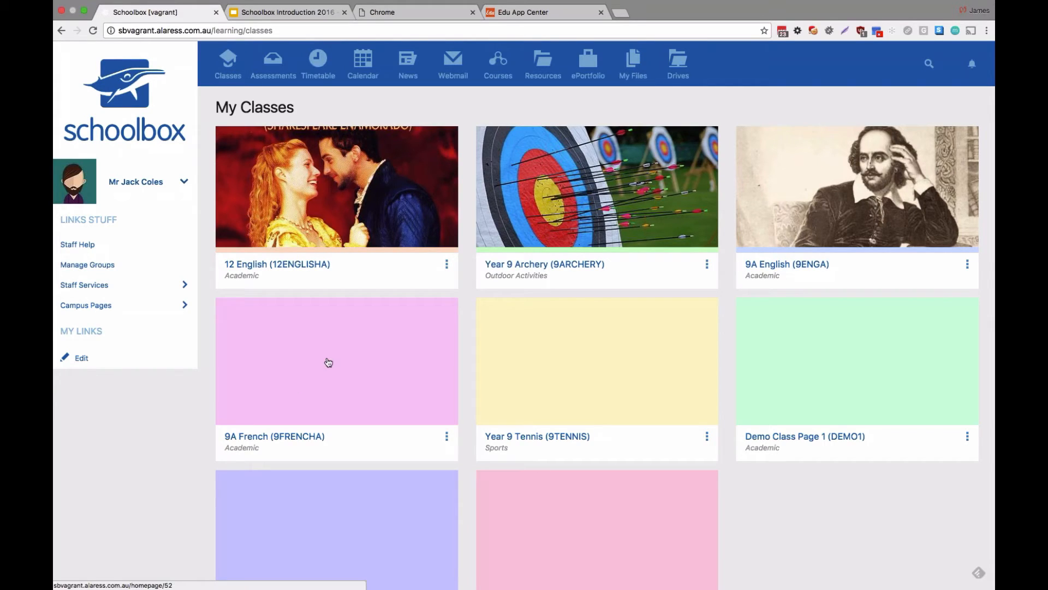
scroll(351, 414, "down", 2)
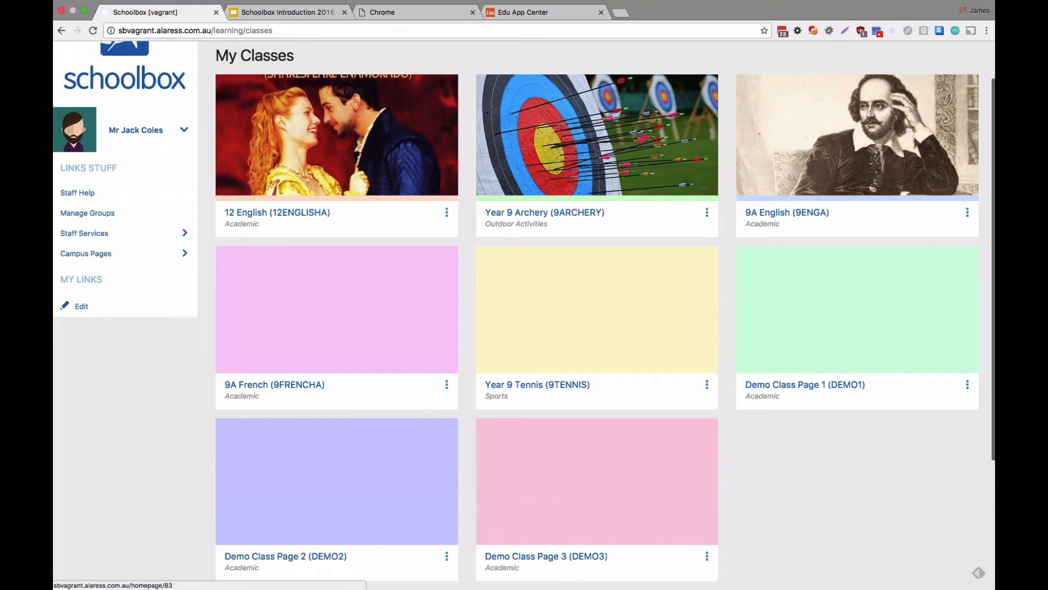
left_click(967, 212)
left_click(856, 235)
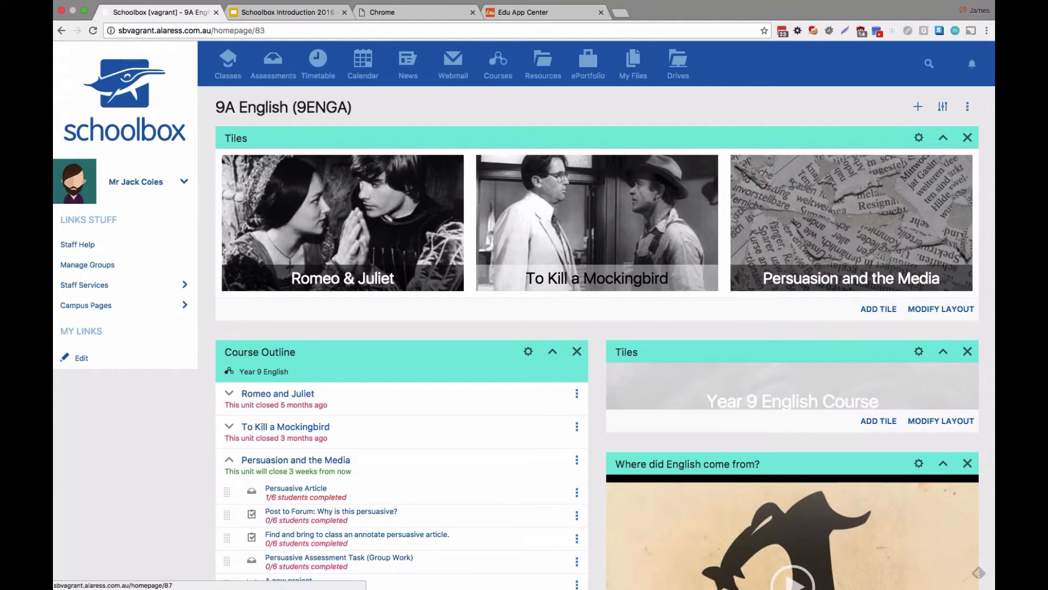
Step: Examine the components on the 9A English class page, from the course outline to the links, forum and surveys
scroll(791, 217, "down", 5)
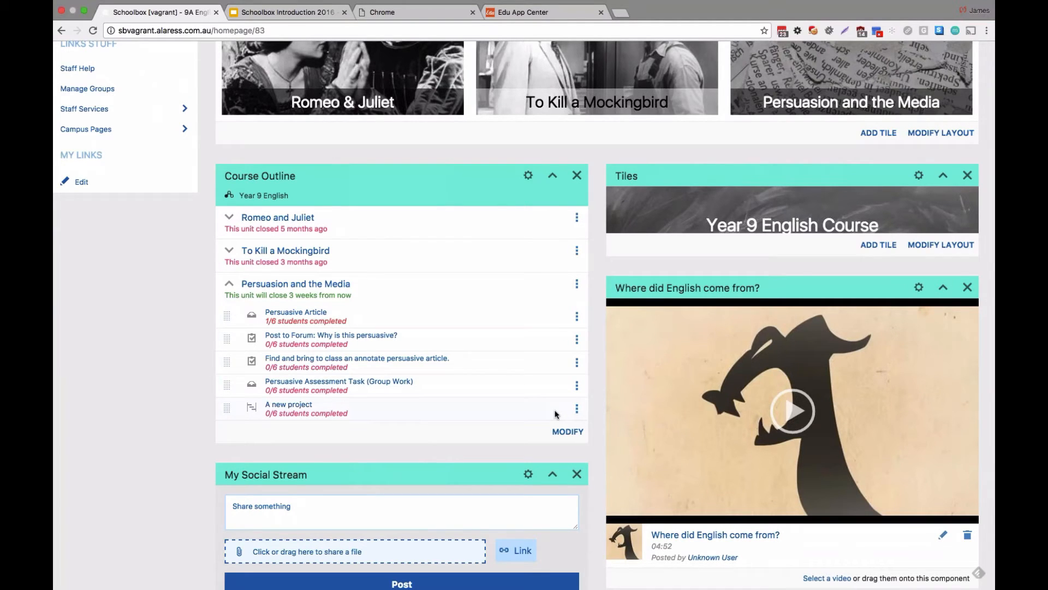
scroll(561, 392, "down", 1)
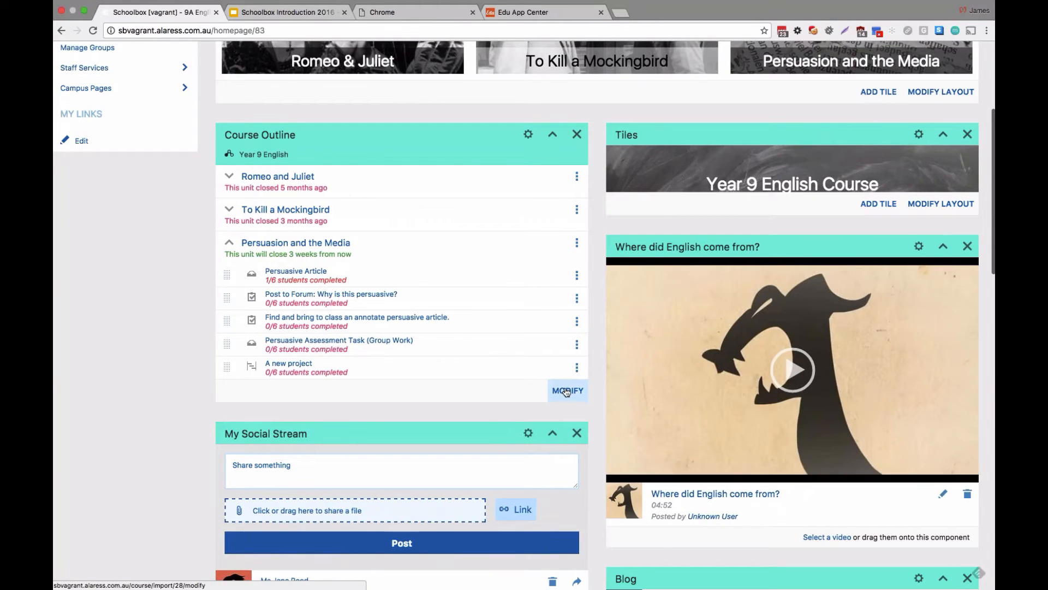
scroll(699, 287, "down", 3)
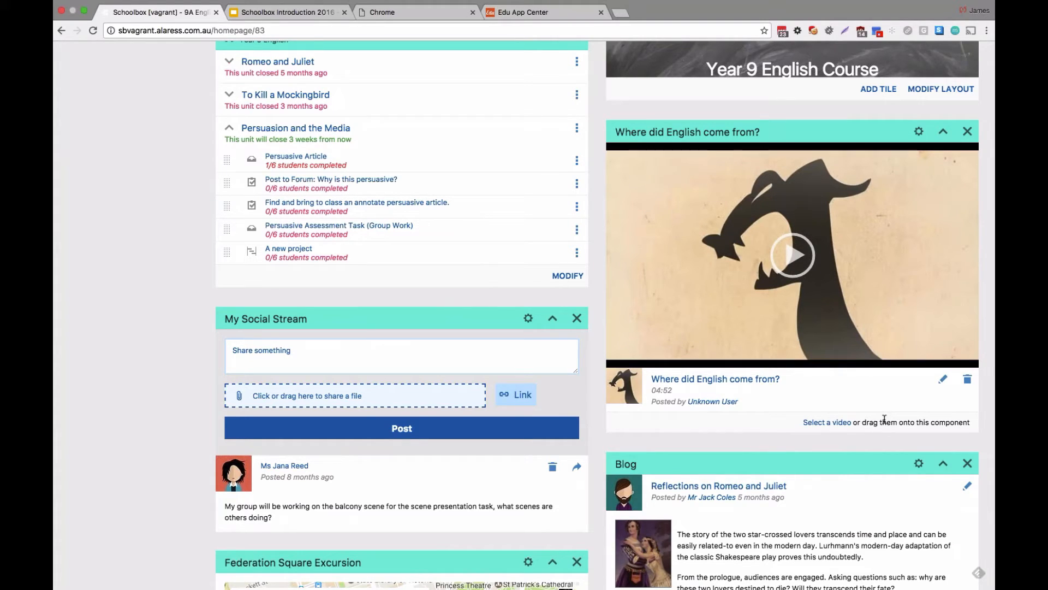
scroll(884, 419, "up", 1)
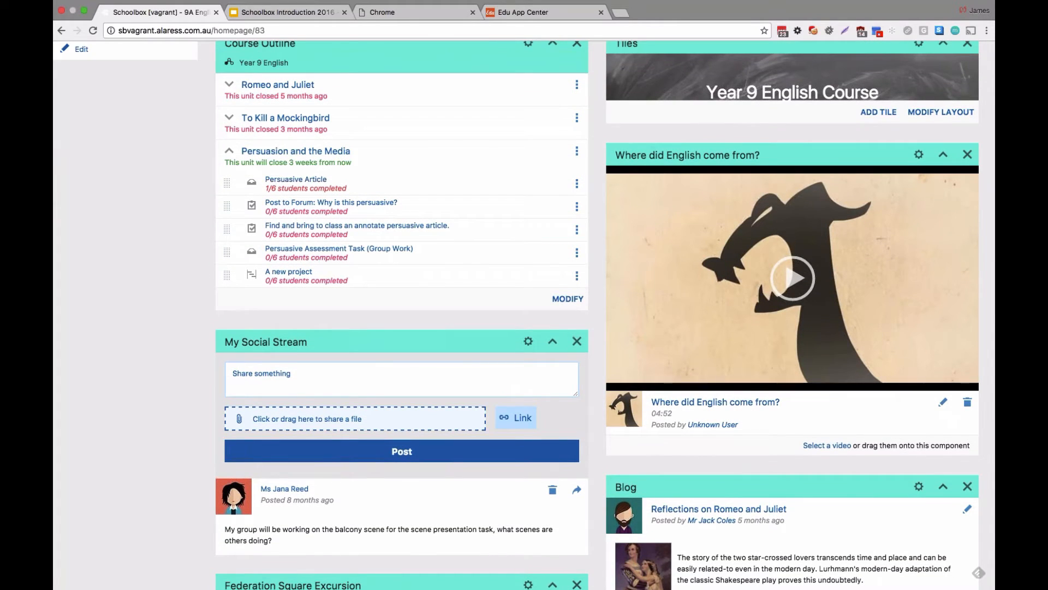
scroll(605, 316, "down", 5)
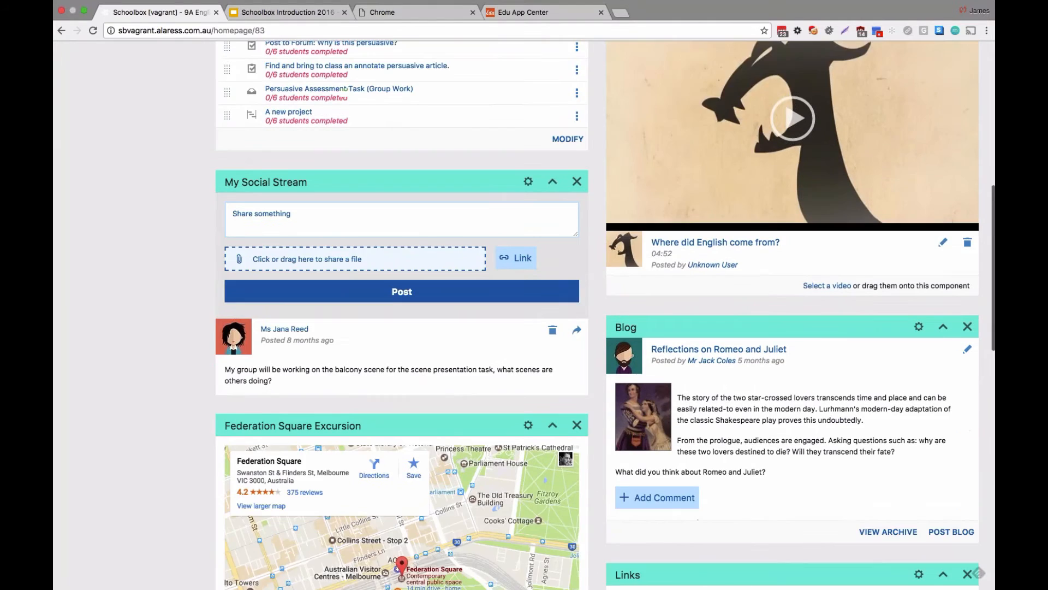
scroll(994, 336, "down", 3)
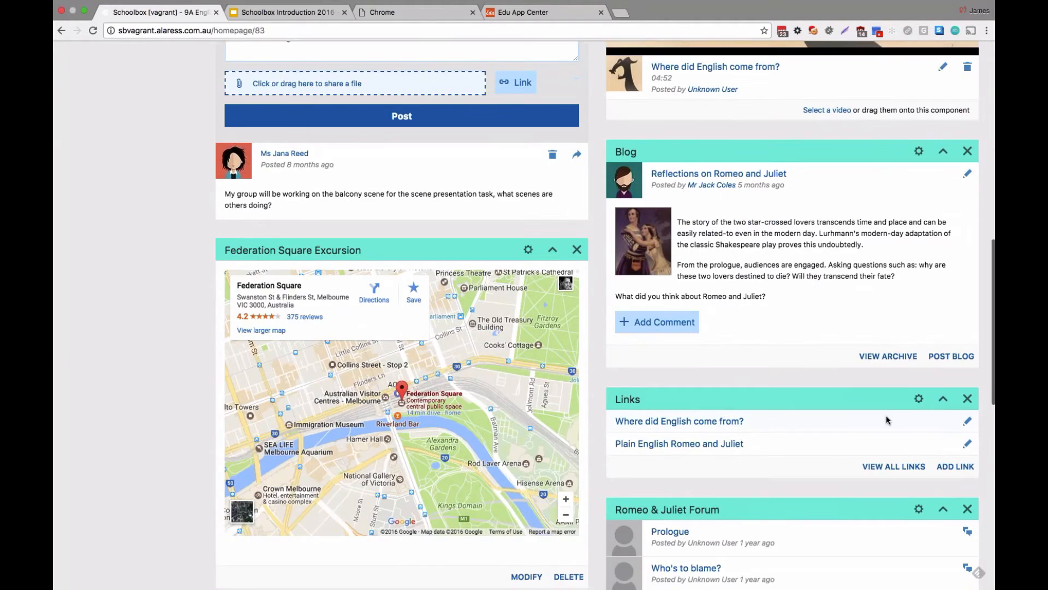
scroll(874, 309, "down", 2)
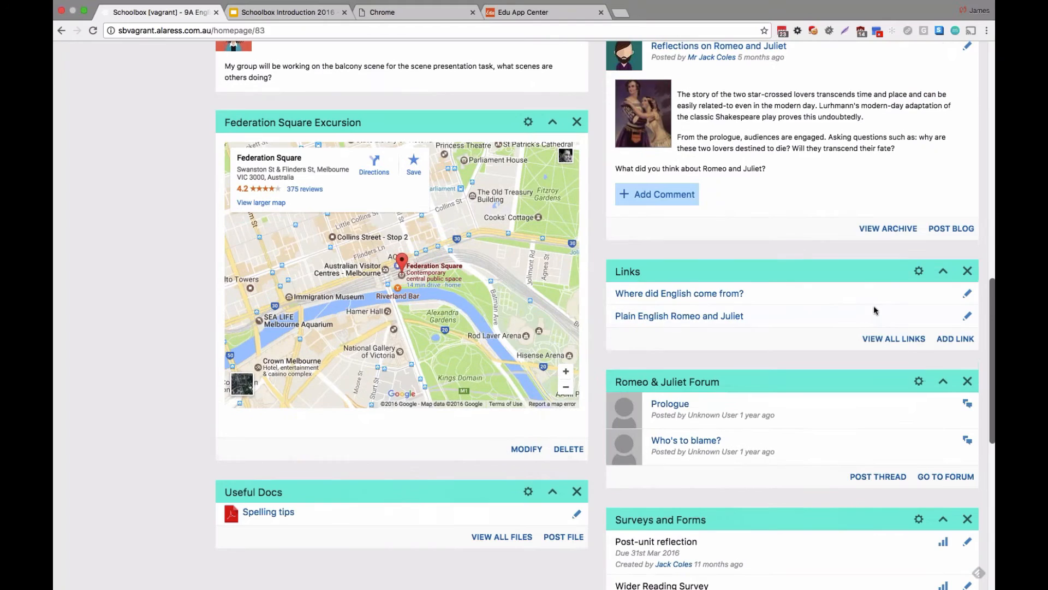
scroll(874, 310, "up", 4)
scroll(874, 310, "up", 10)
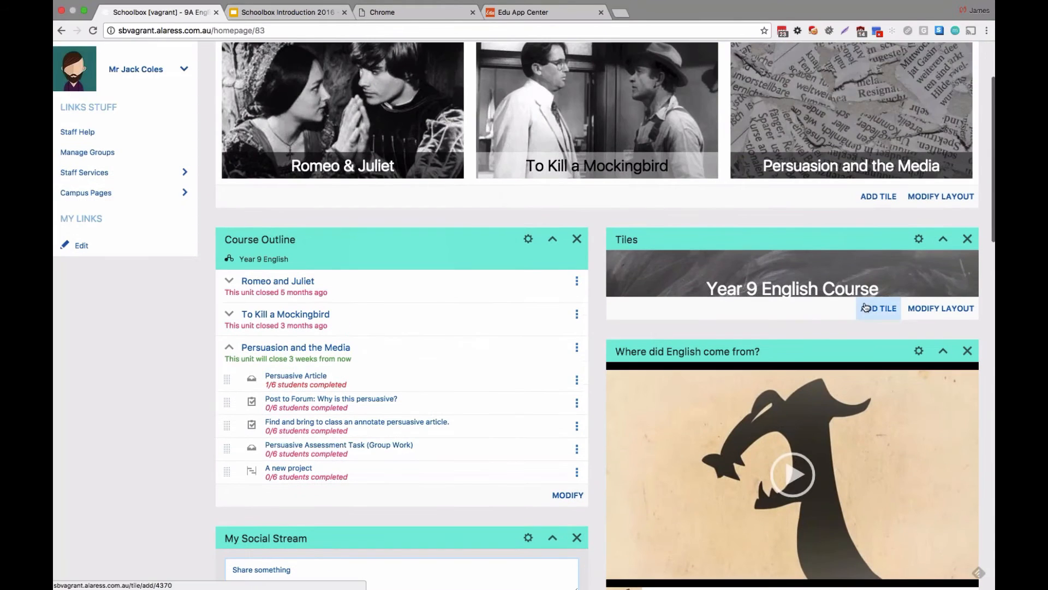
scroll(454, 468, "down", 1)
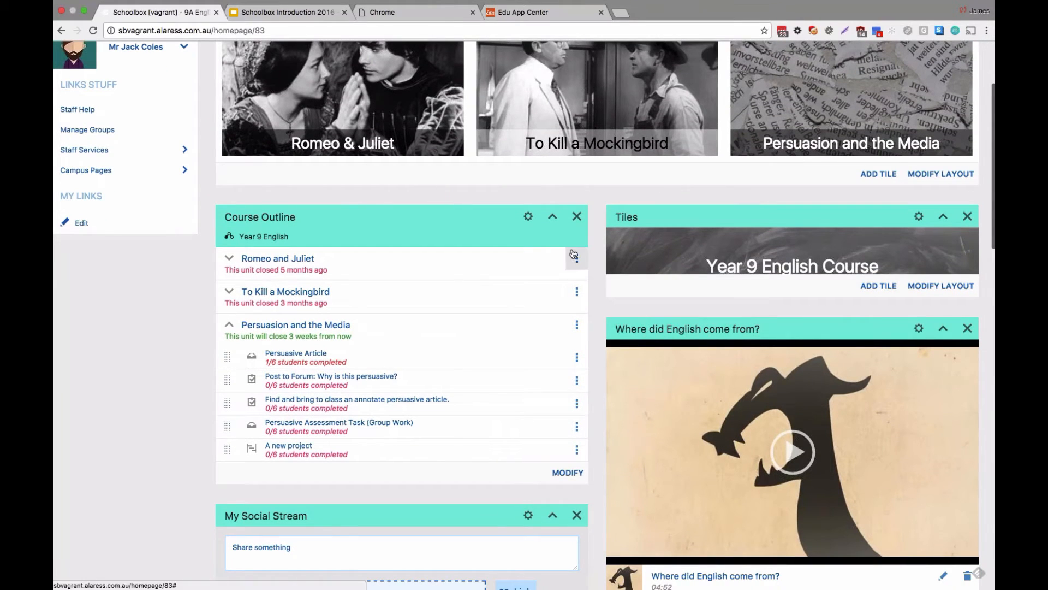
Step: Start a new project in the Persuasion and the Media unit and title it "Quick Project", leaving the description empty
left_click(577, 325)
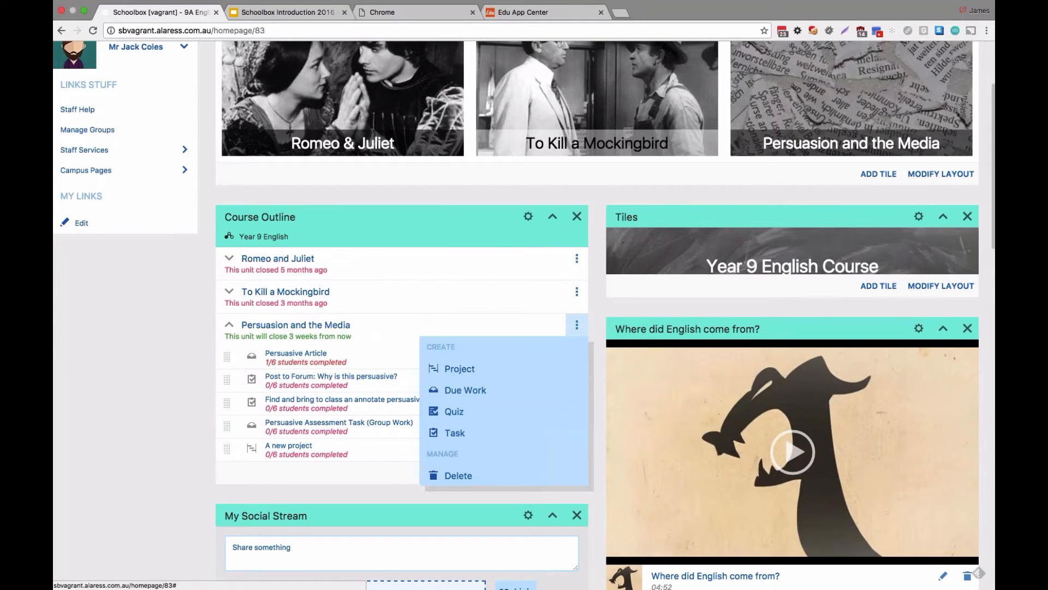
left_click(505, 370)
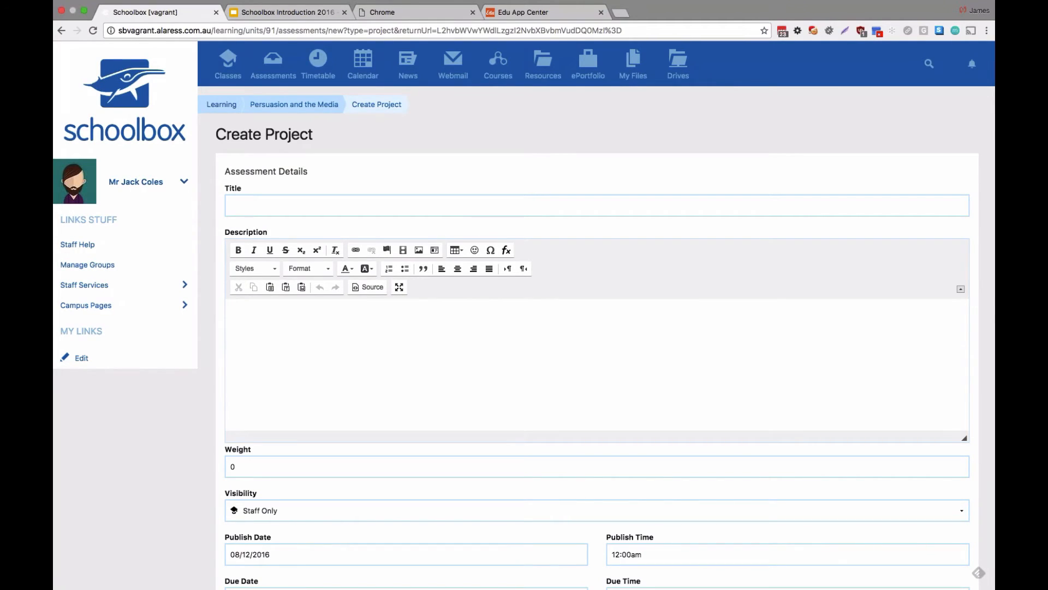
left_click(429, 205)
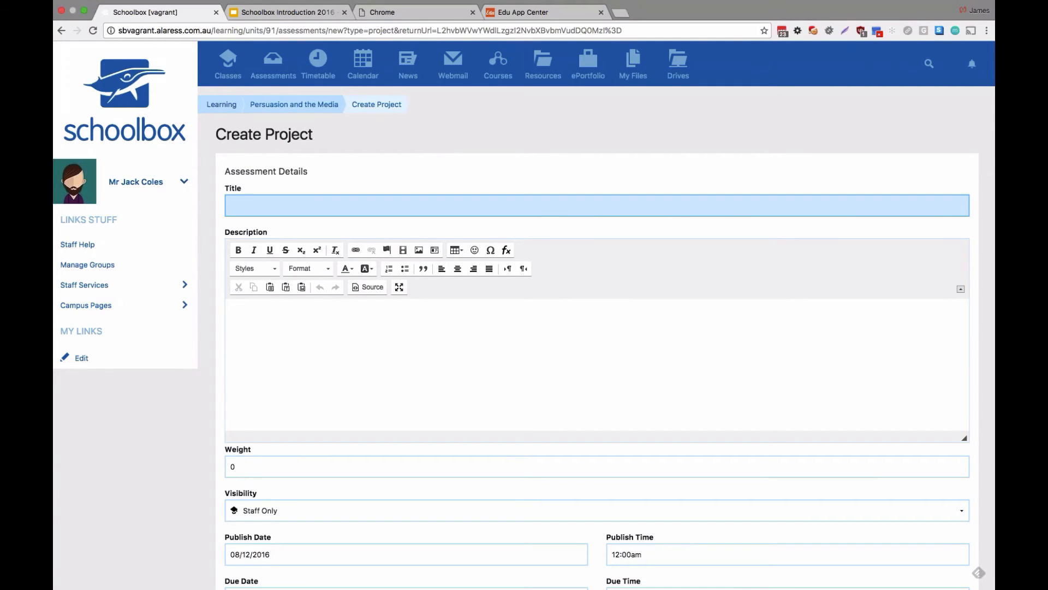
type("Quick Project")
left_click(452, 353)
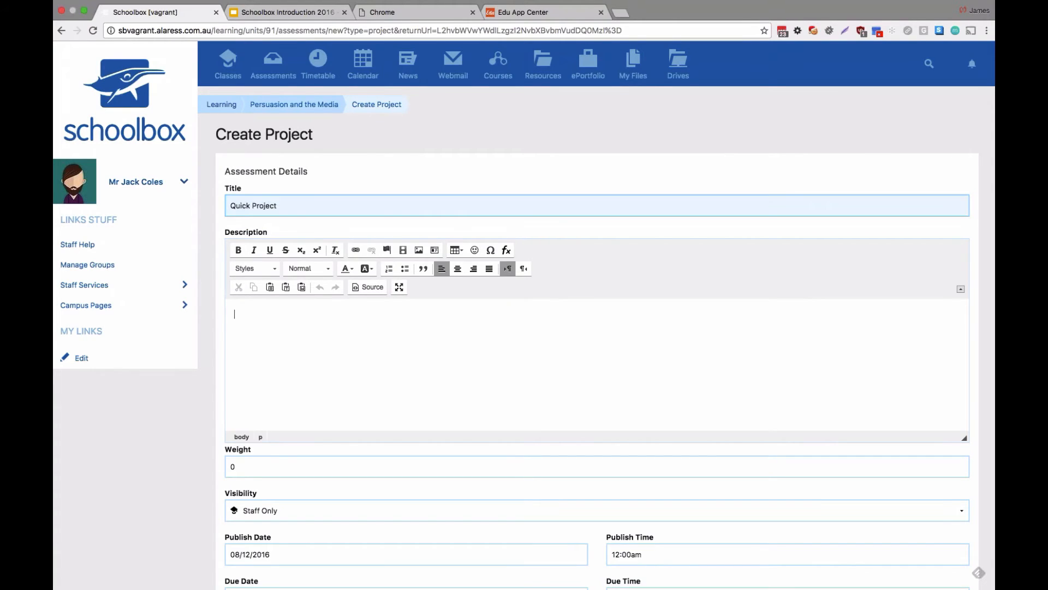
scroll(452, 354, "down", 4)
key("Tab")
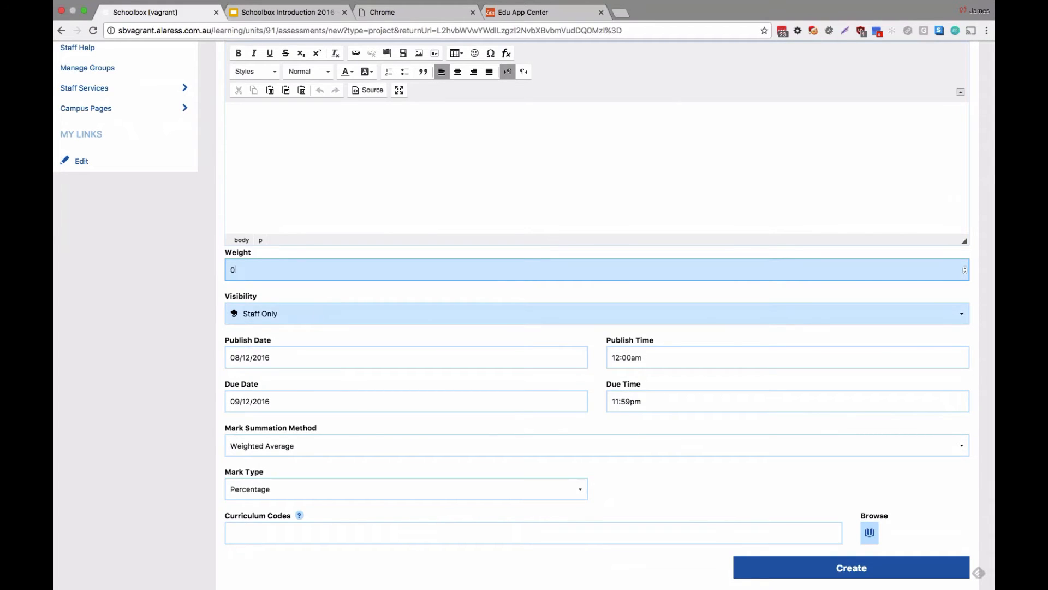
Step: Check the mark summation method and mark type options, keep Weighted Average and Percentage, and create the project
scroll(319, 355, "down", 1)
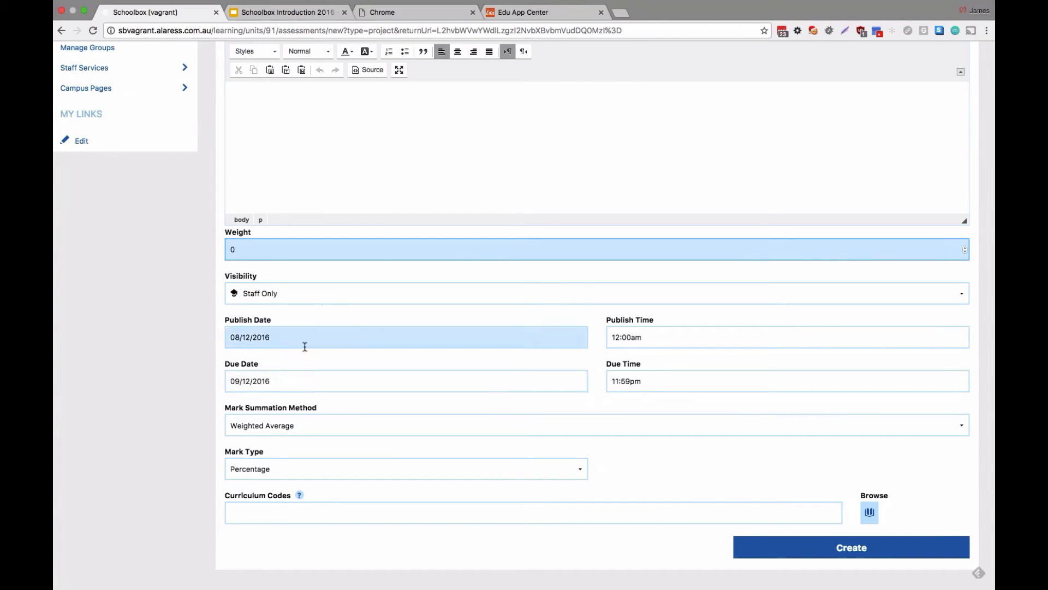
scroll(329, 431, "down", 3)
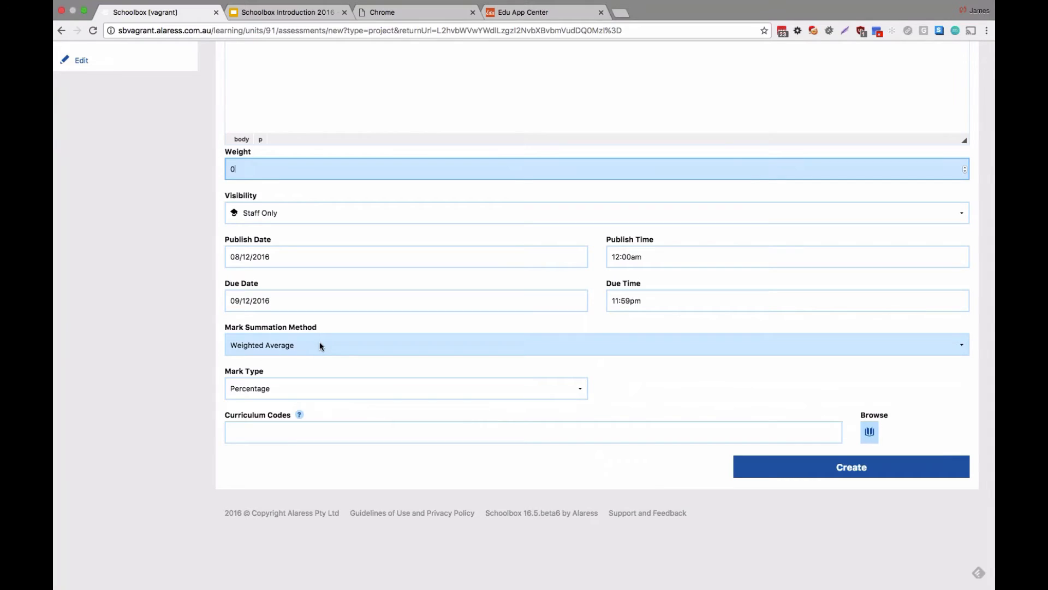
left_click(320, 346)
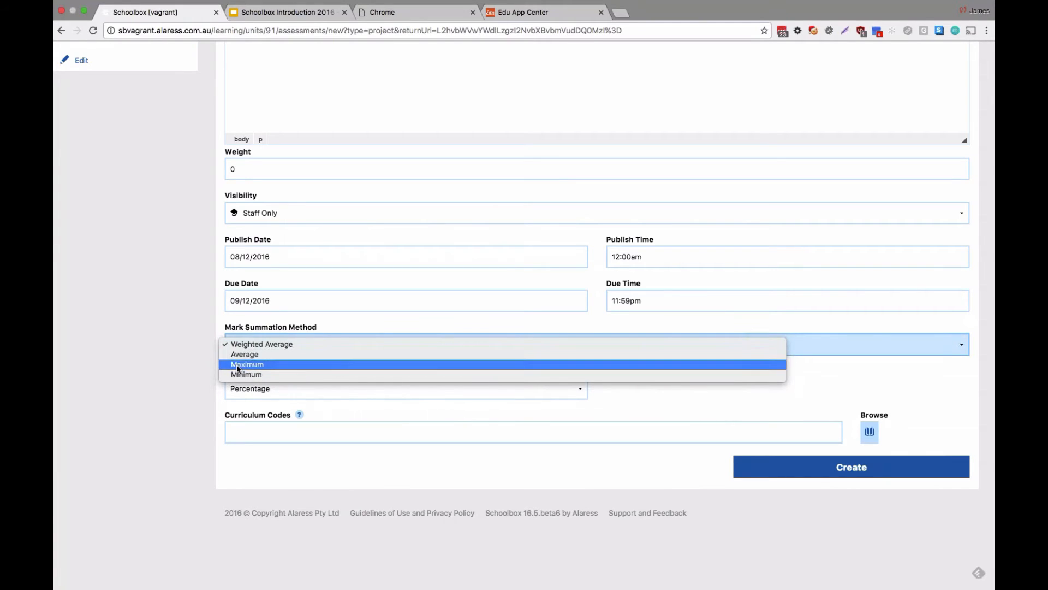
left_click(175, 362)
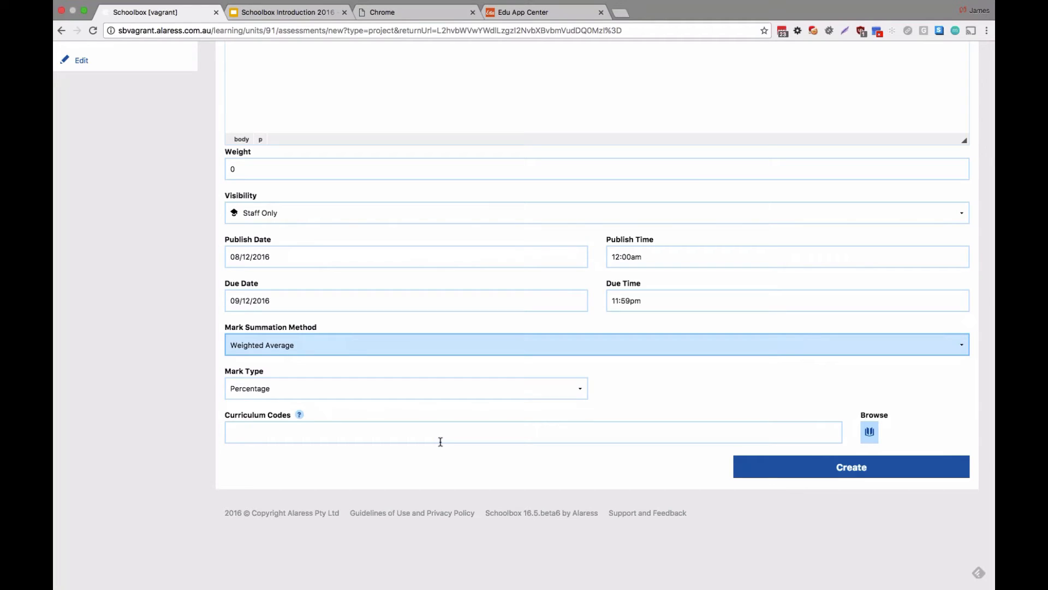
scroll(441, 442, "down", 3)
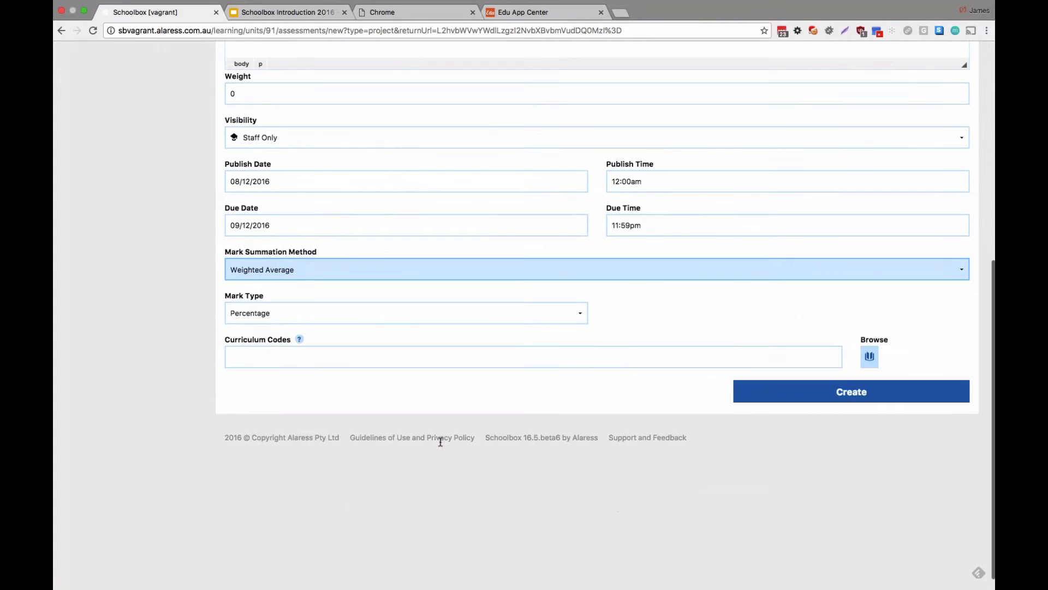
left_click(569, 313)
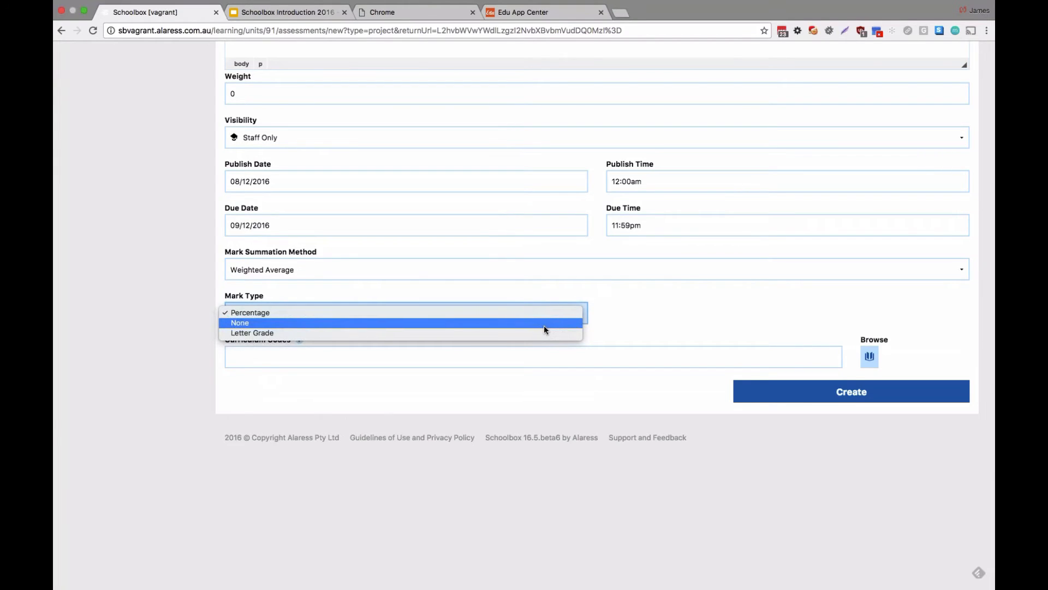
left_click(632, 317)
scroll(631, 316, "down", 1)
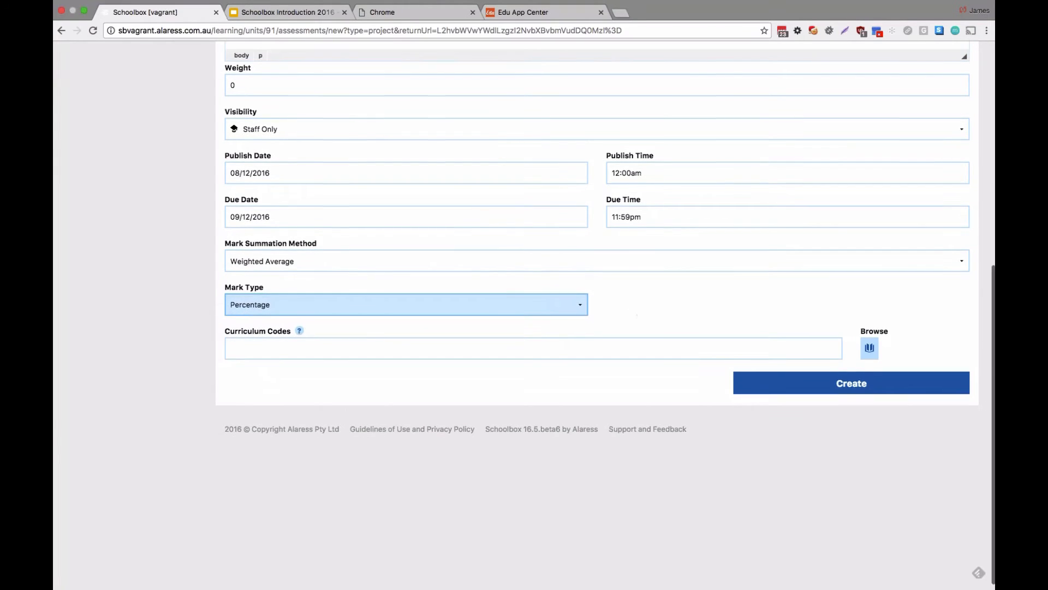
key("Return")
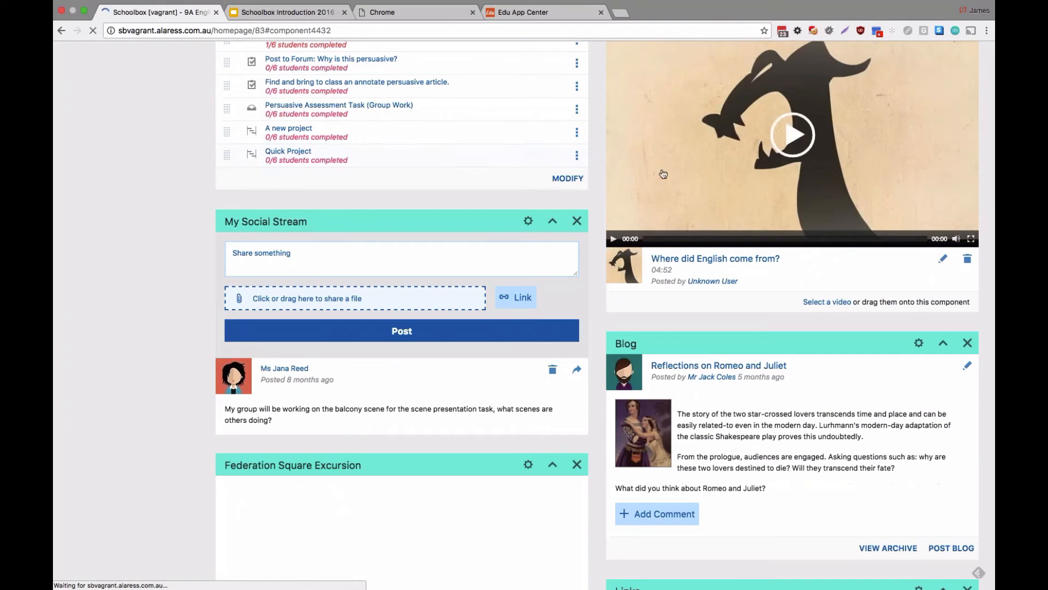
Step: Open Quick Project from the course outline and examine its activities and students sections
left_click(294, 155)
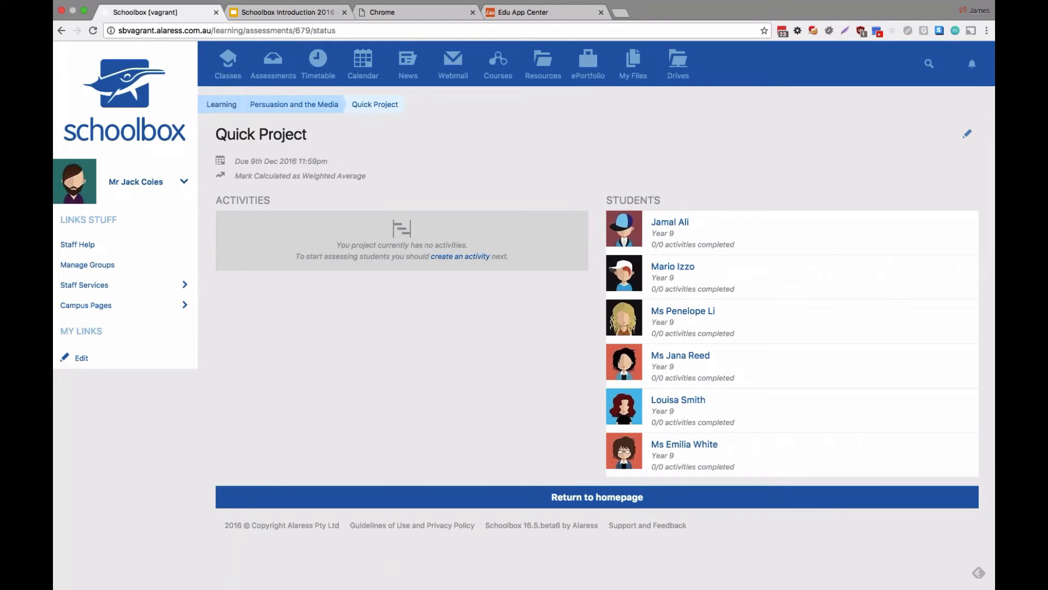
left_click_drag(335, 228, 513, 290)
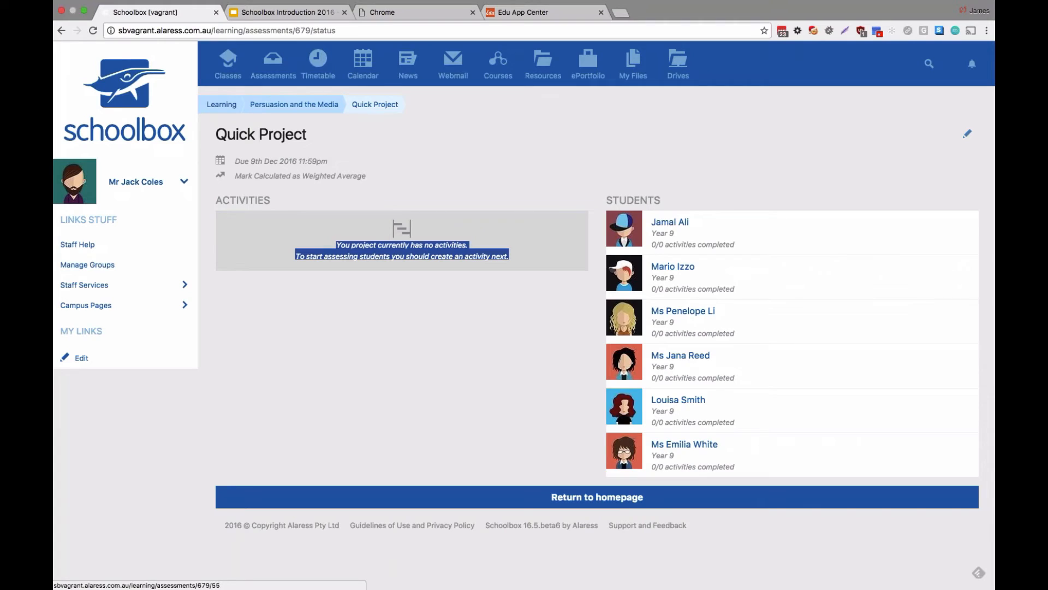
left_click(522, 391)
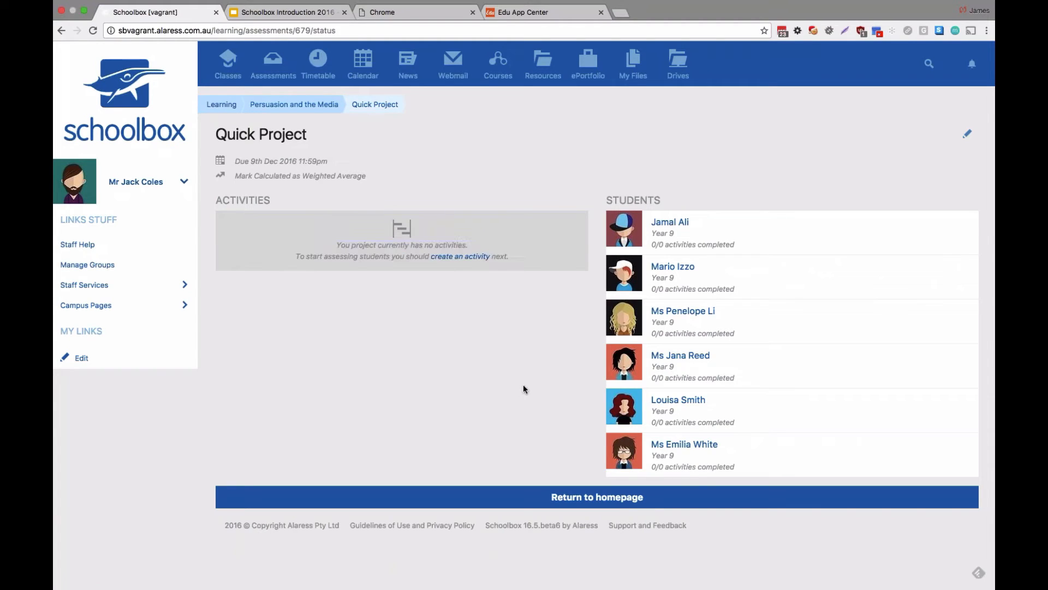
left_click_drag(619, 200, 748, 469)
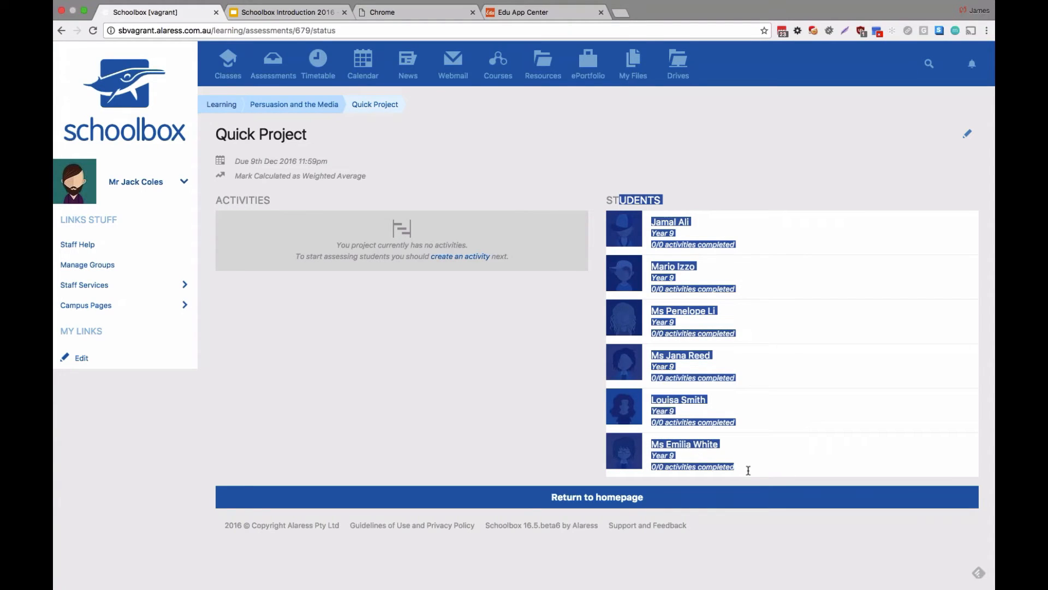
left_click(672, 189)
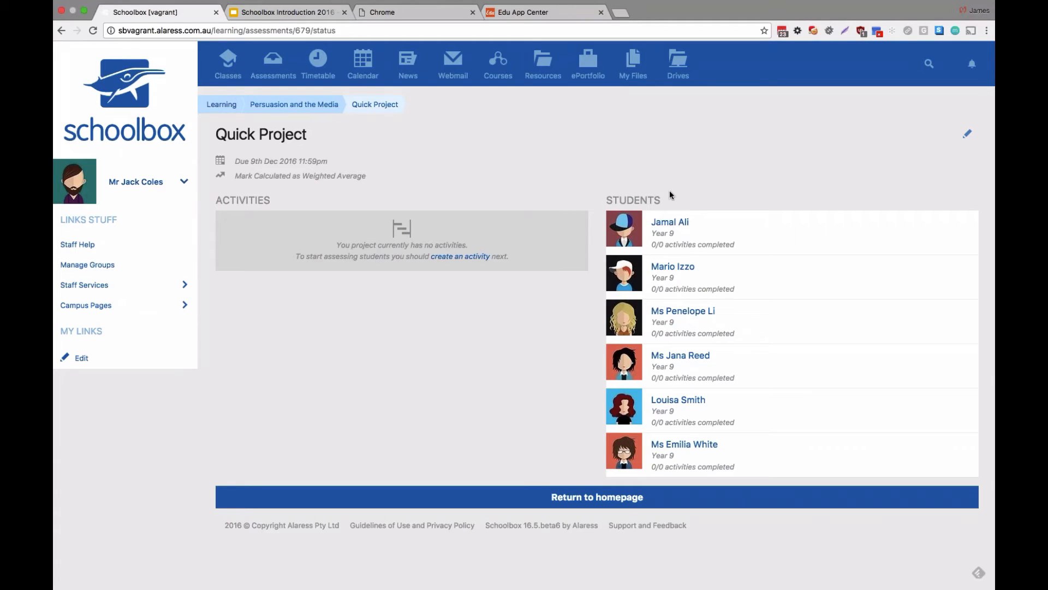
Step: Create a Task activity in Quick Project titled "Prepare with a project team meeting", keeping the default dates
left_click(462, 256)
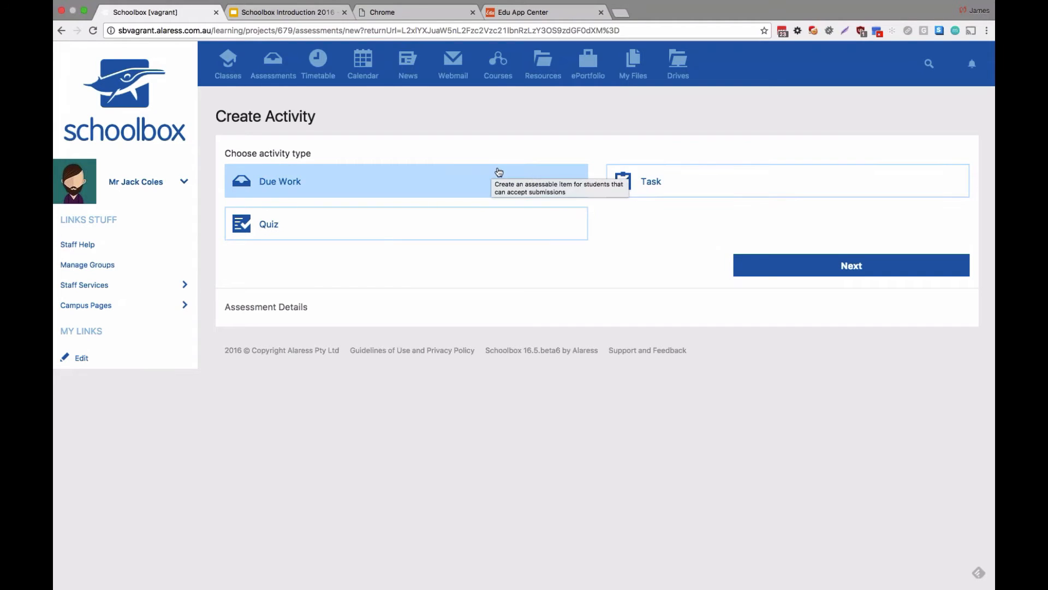
left_click(676, 181)
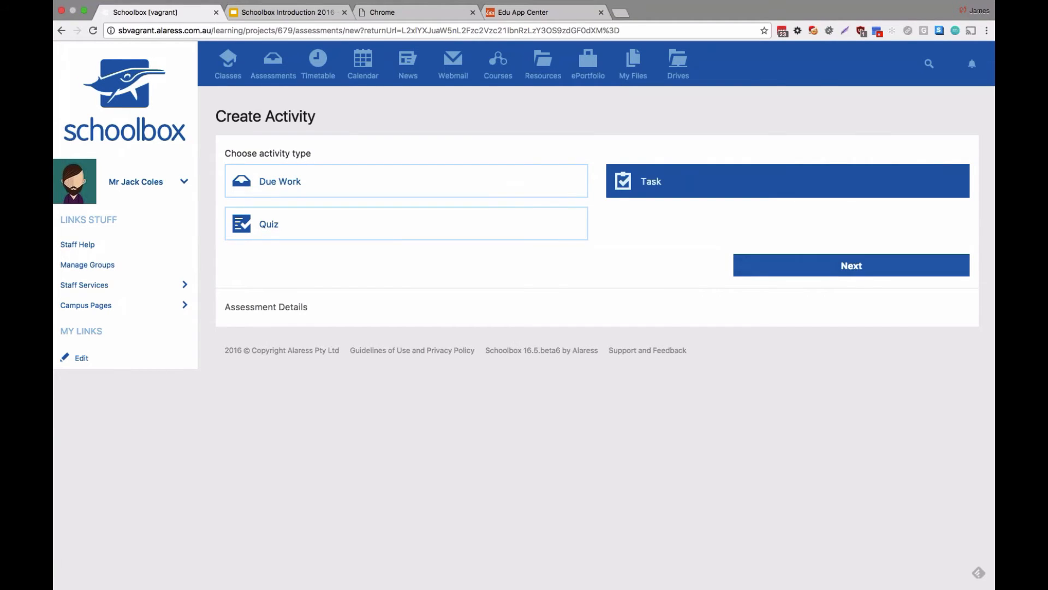
key("Return")
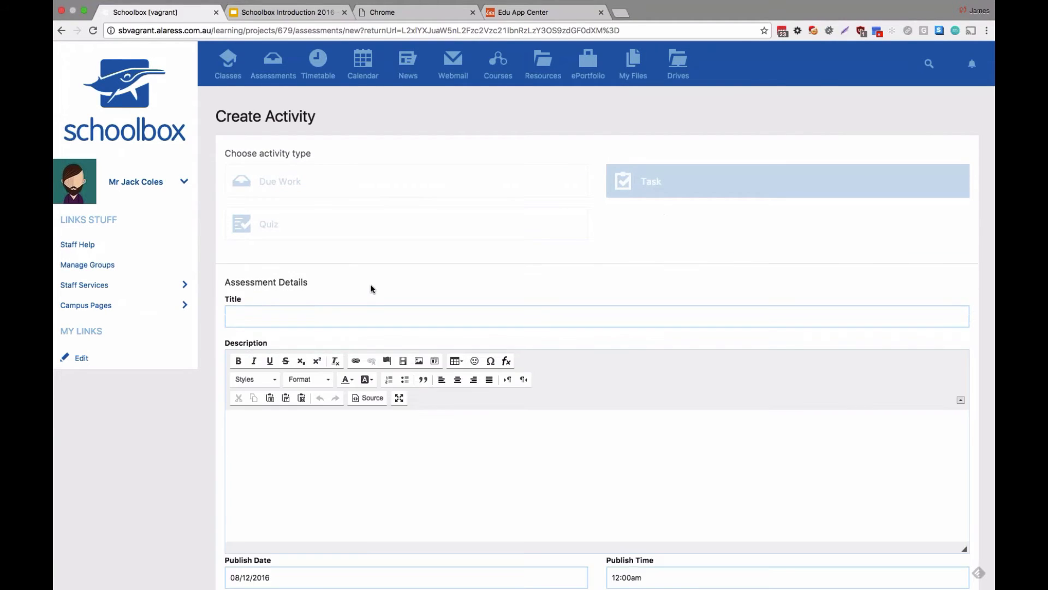
left_click(358, 312)
type("P")
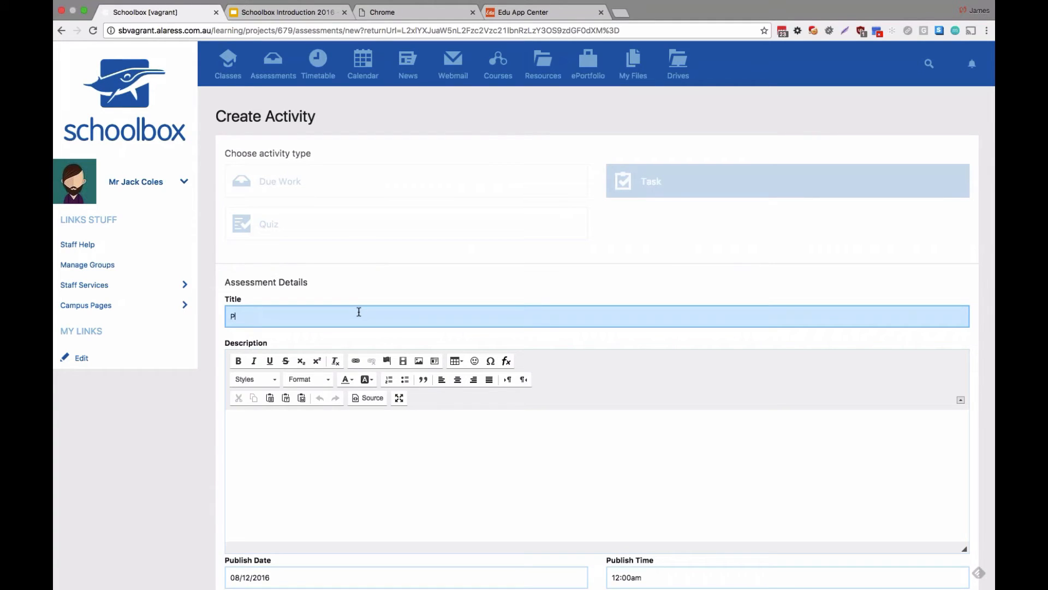
type("repare with a project team meeting")
scroll(360, 305, "down", 5)
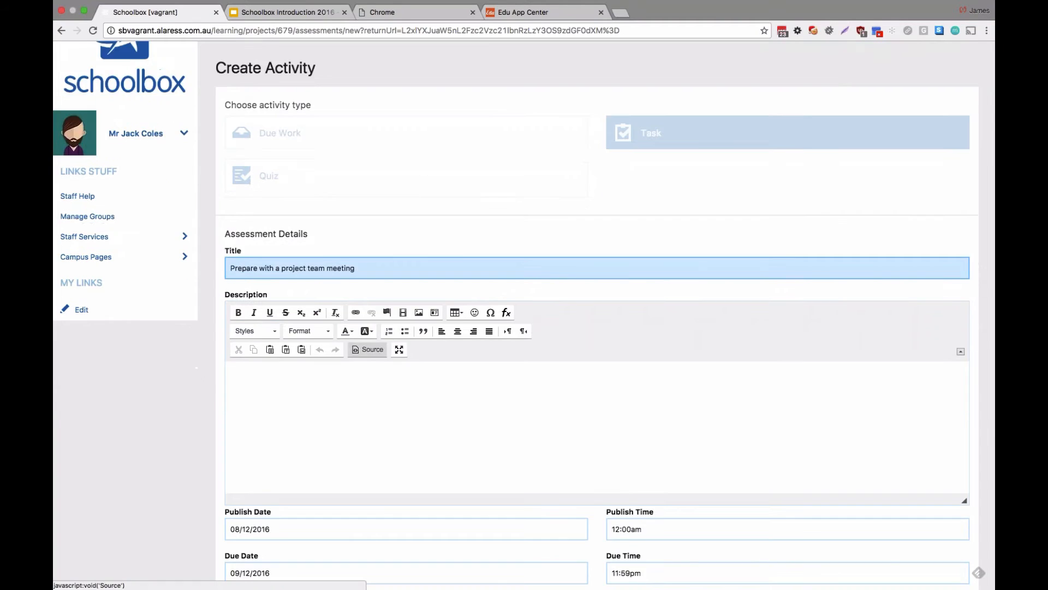
scroll(376, 252, "down", 4)
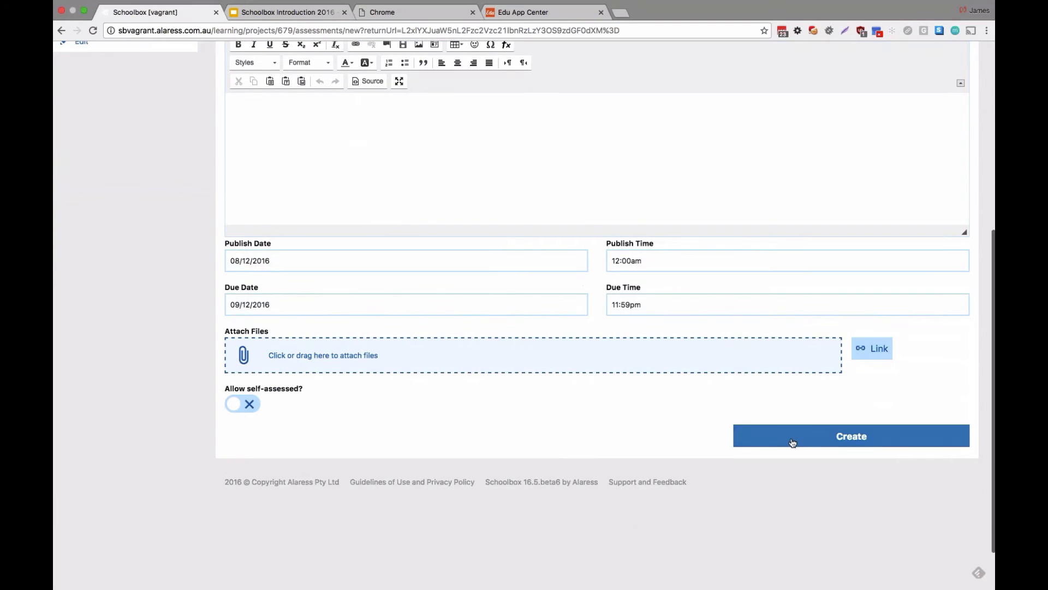
left_click(793, 443)
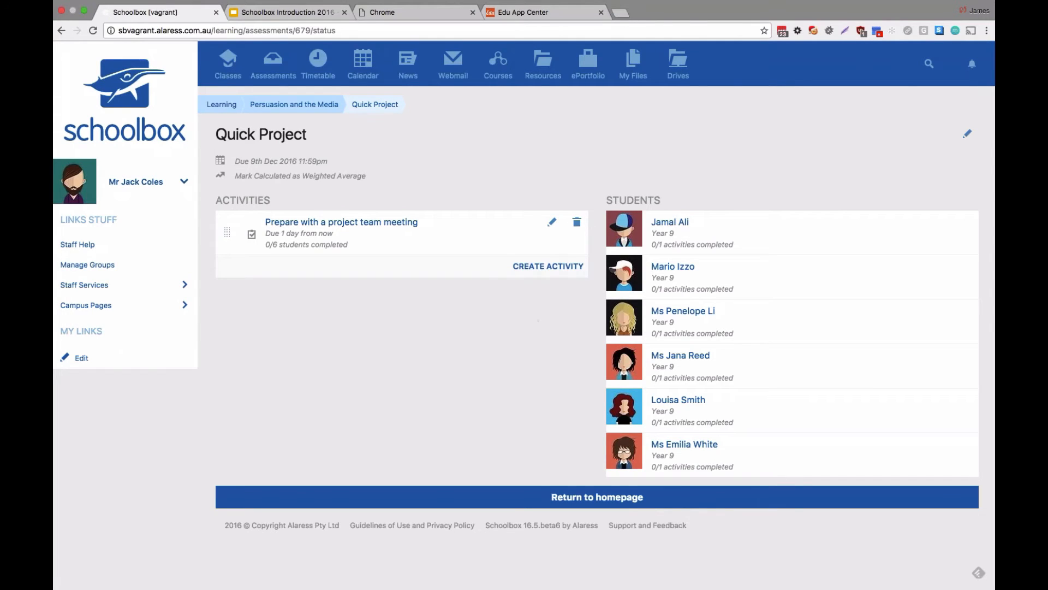
Step: Create a Quiz activity in Quick Project titled "Lots of questions", keeping the remaining settings at their defaults
left_click(536, 266)
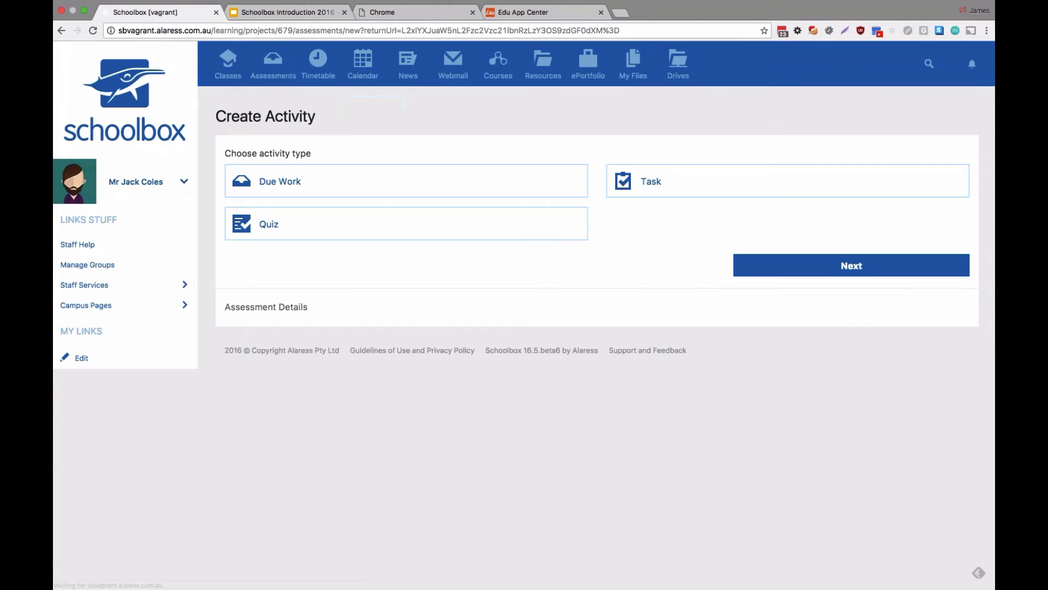
left_click(387, 224)
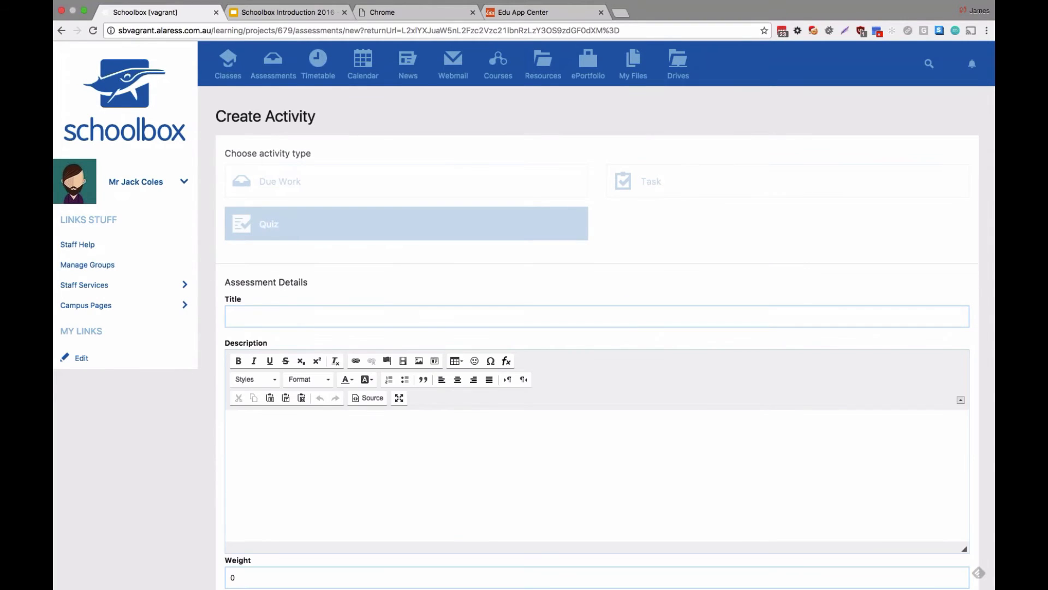
left_click(342, 321)
type("Lots ")
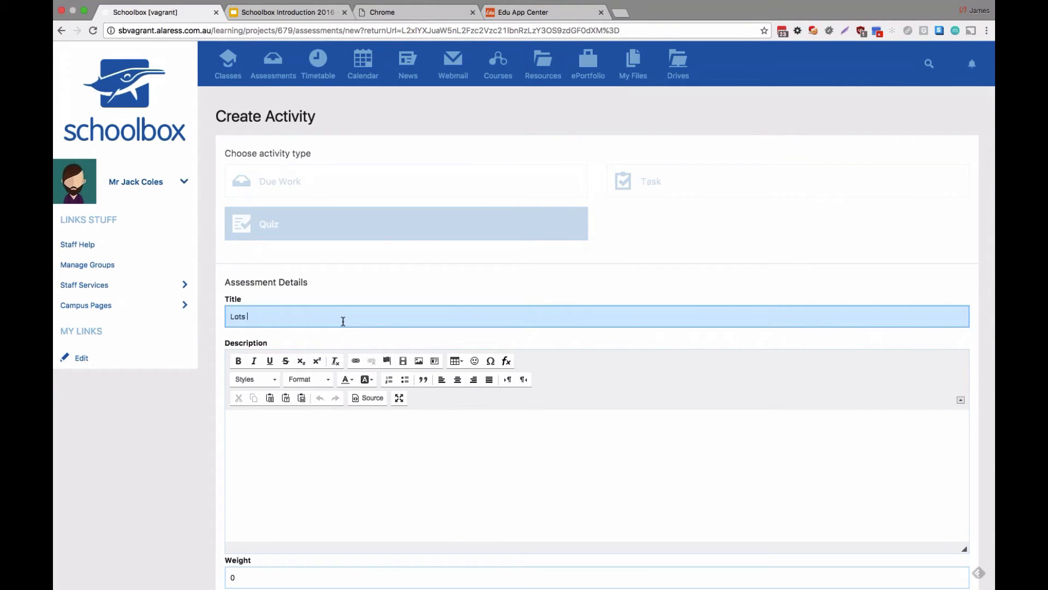
type("of questions")
scroll(347, 379, "down", 4)
scroll(406, 510, "down", 6)
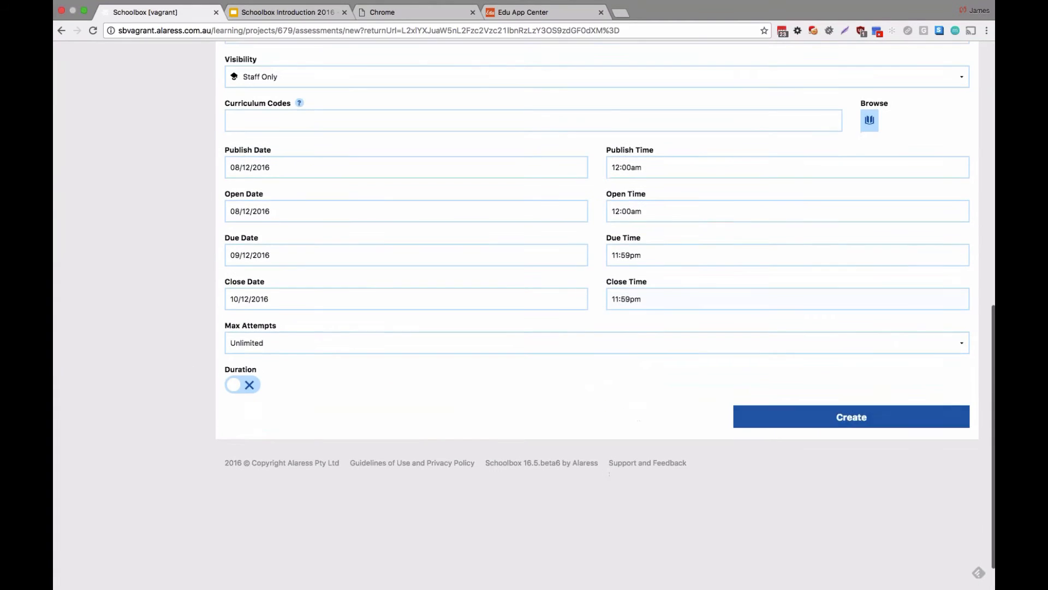
left_click(851, 416)
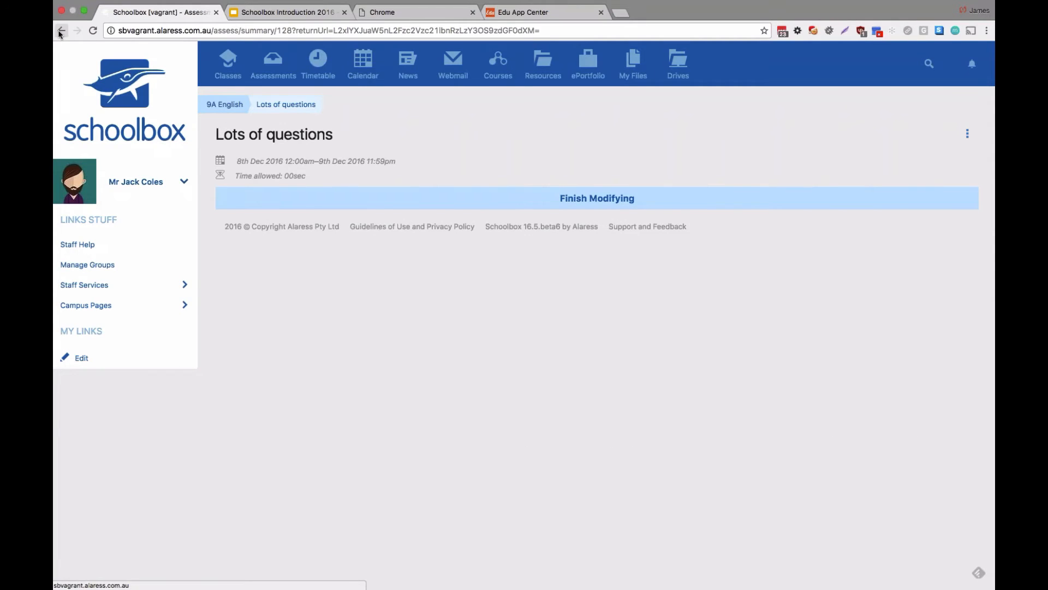
Step: Go back to activity creation and add a Due Work activity titled "Final Assessment" with the default submission and grading settings
left_click(59, 31)
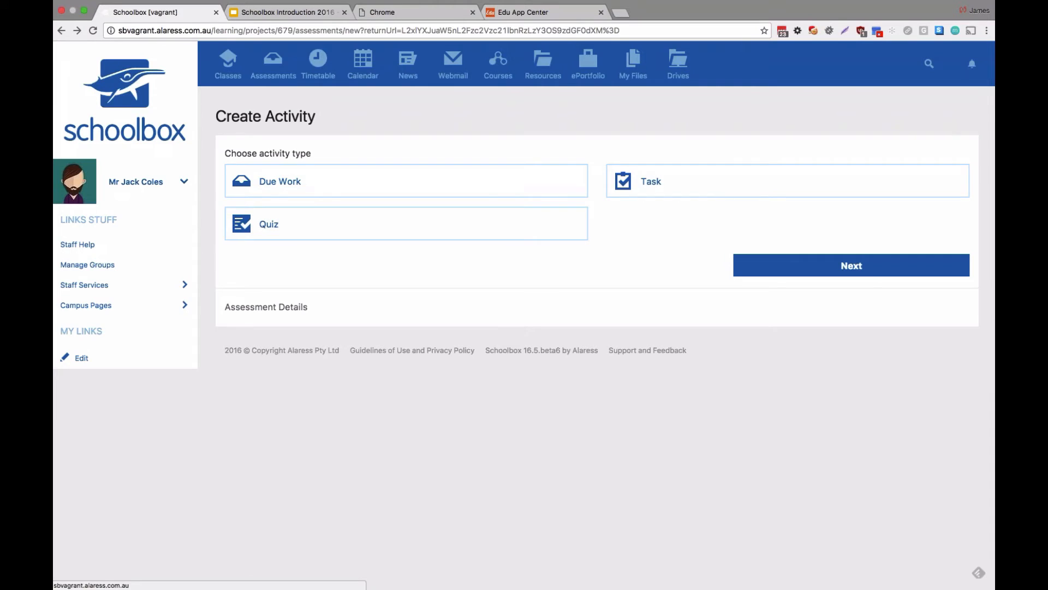
left_click(472, 189)
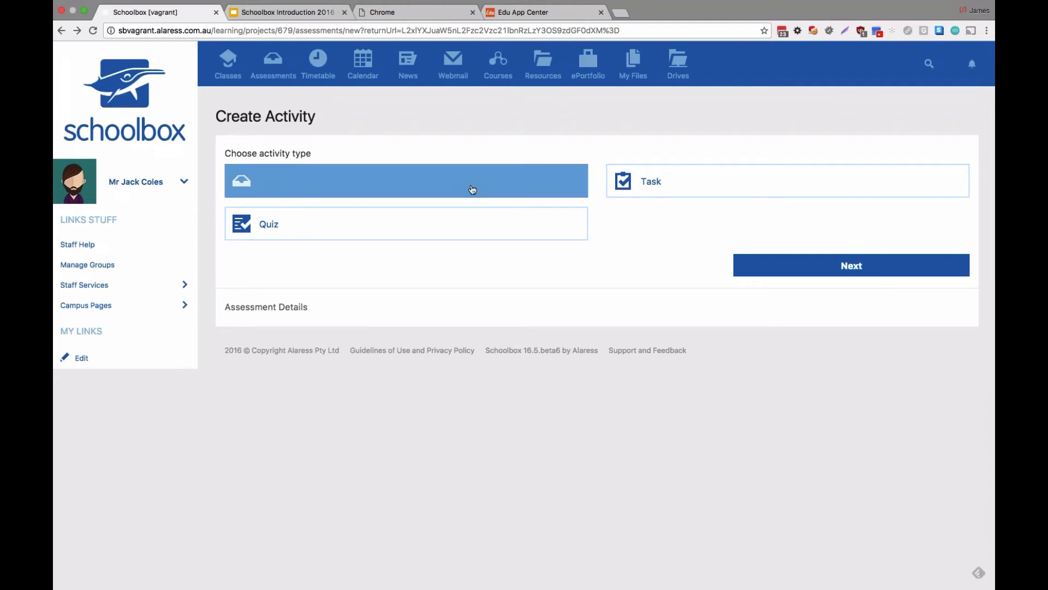
left_click(793, 267)
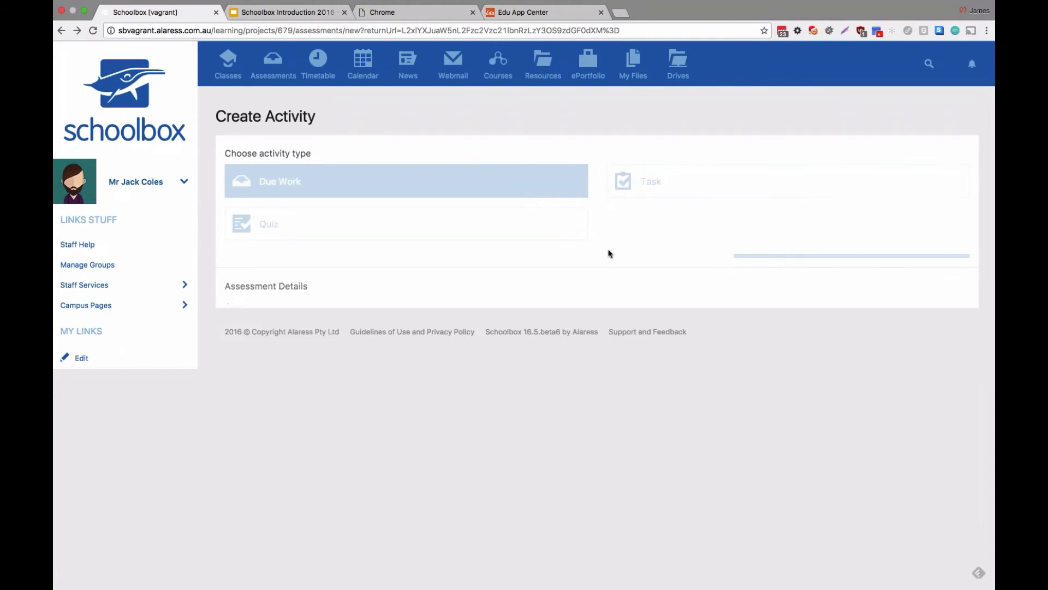
scroll(609, 251, "down", 3)
left_click(564, 172)
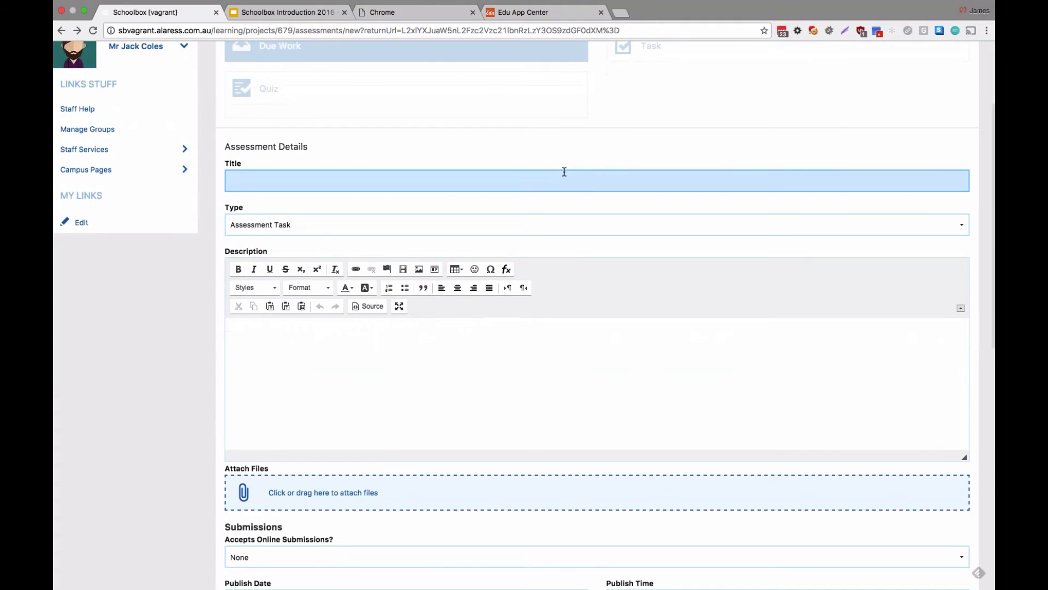
type("Final Assessmen")
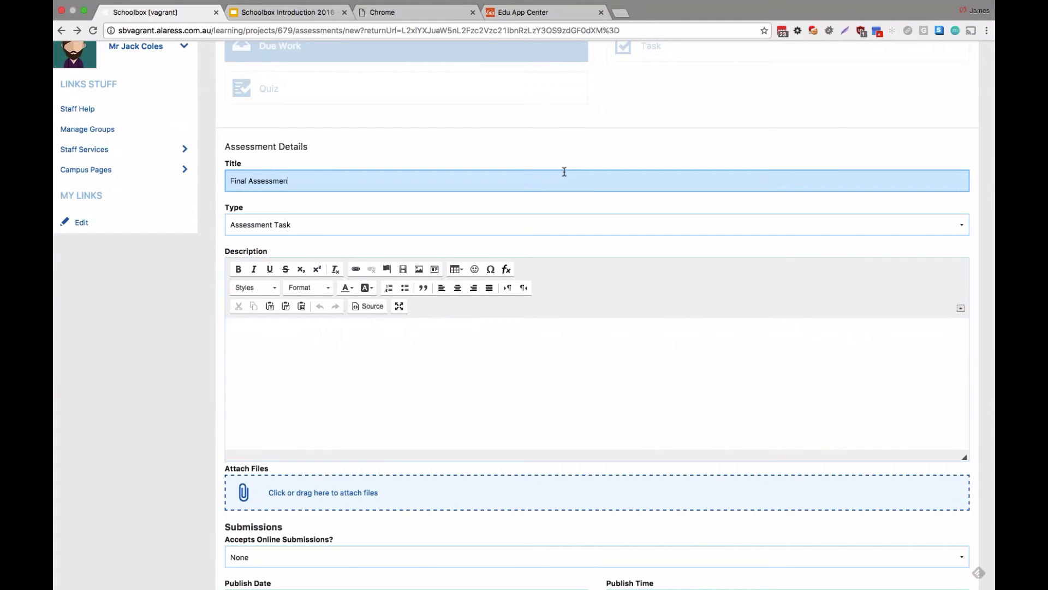
type("t")
scroll(609, 317, "down", 10)
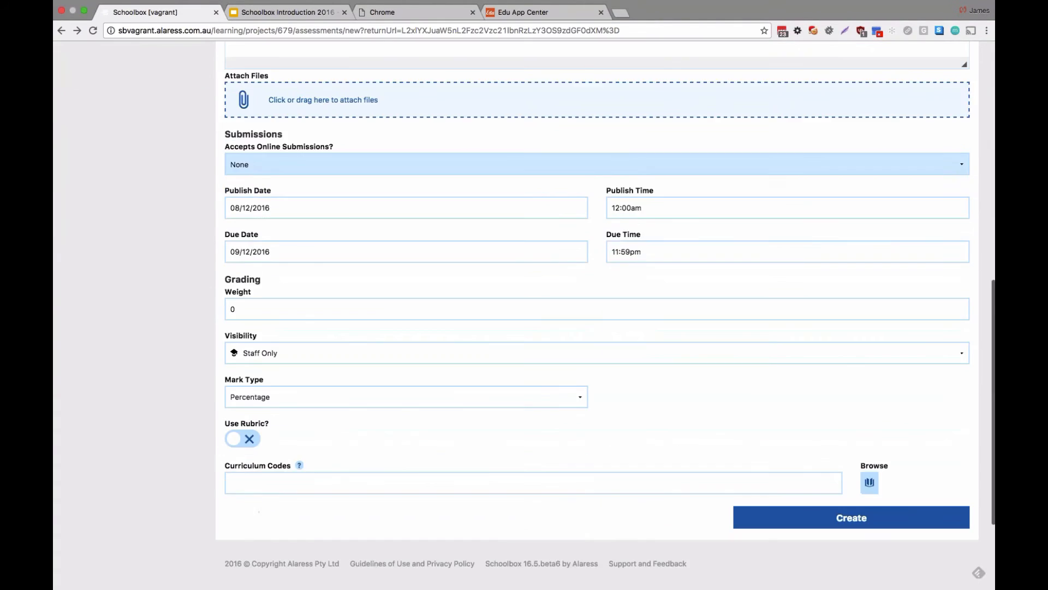
left_click(787, 400)
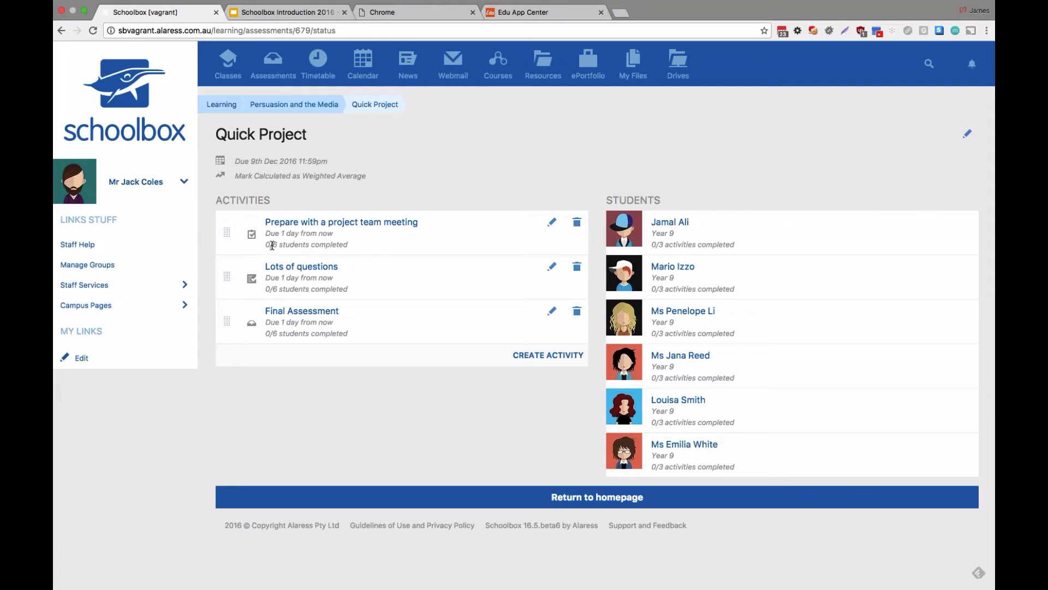
Step: Open Quick Project for editing and enter the description "This informaiton about the project as a whole"
left_click(966, 135)
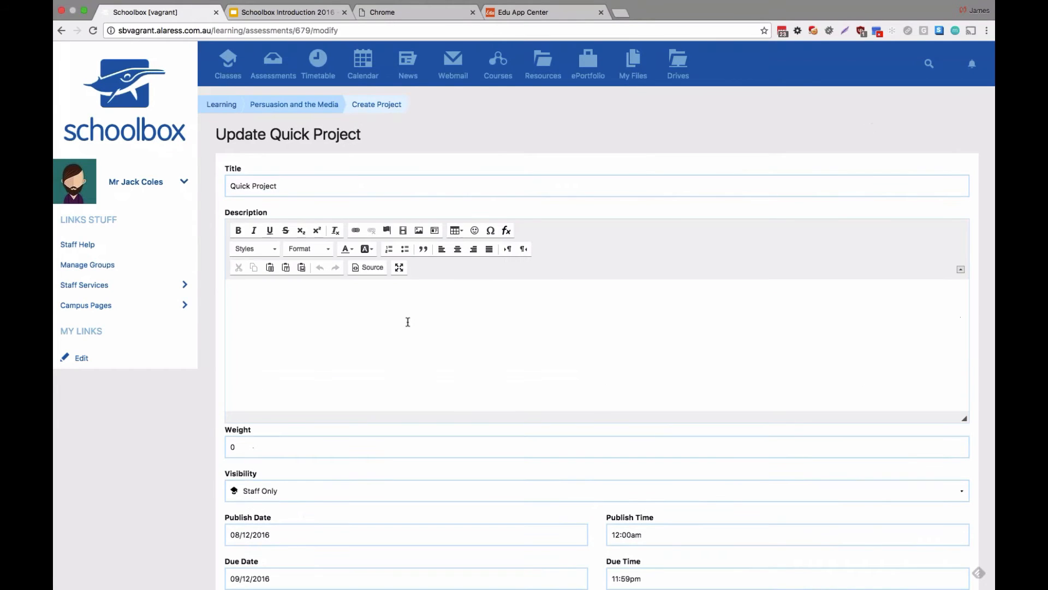
left_click(408, 322)
type("This in")
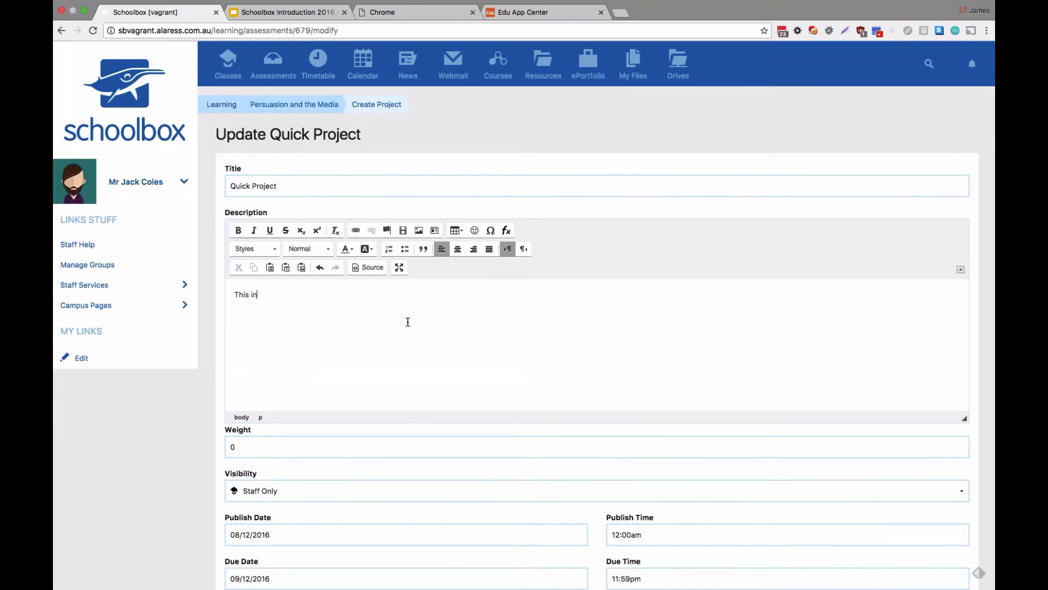
type("formaiton about the project as a whole")
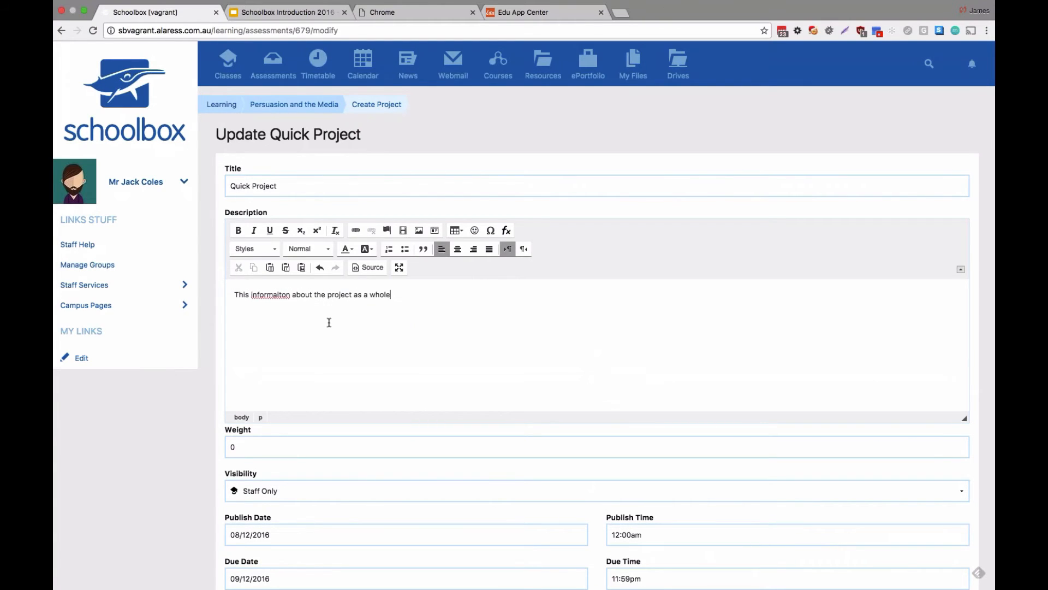
Step: Correct the misspelled word in the project description to "information" and save the updated project
left_click(274, 294)
right_click(274, 294)
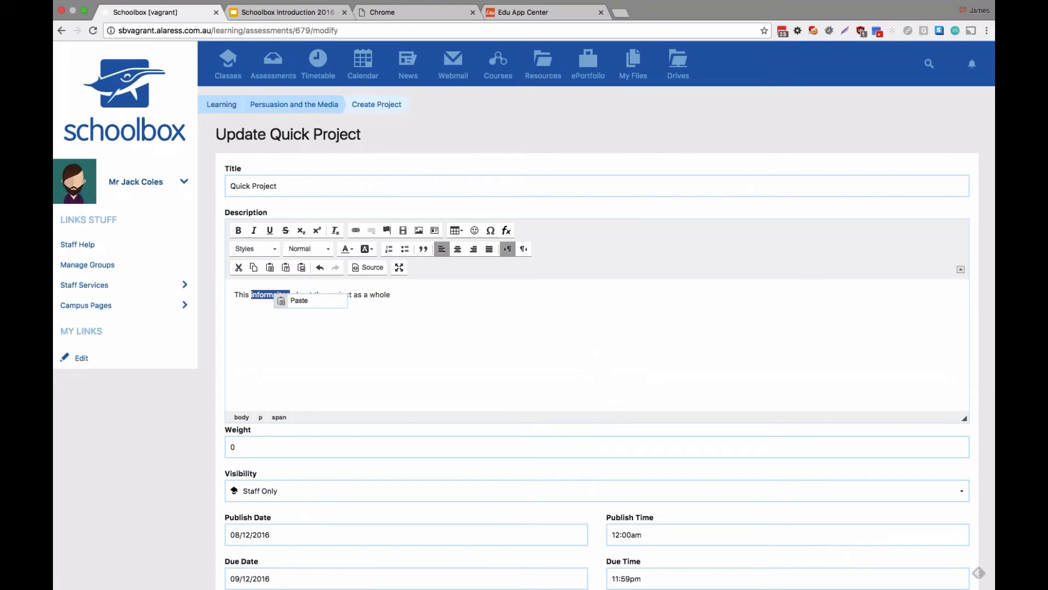
left_click(259, 295)
left_click(280, 294)
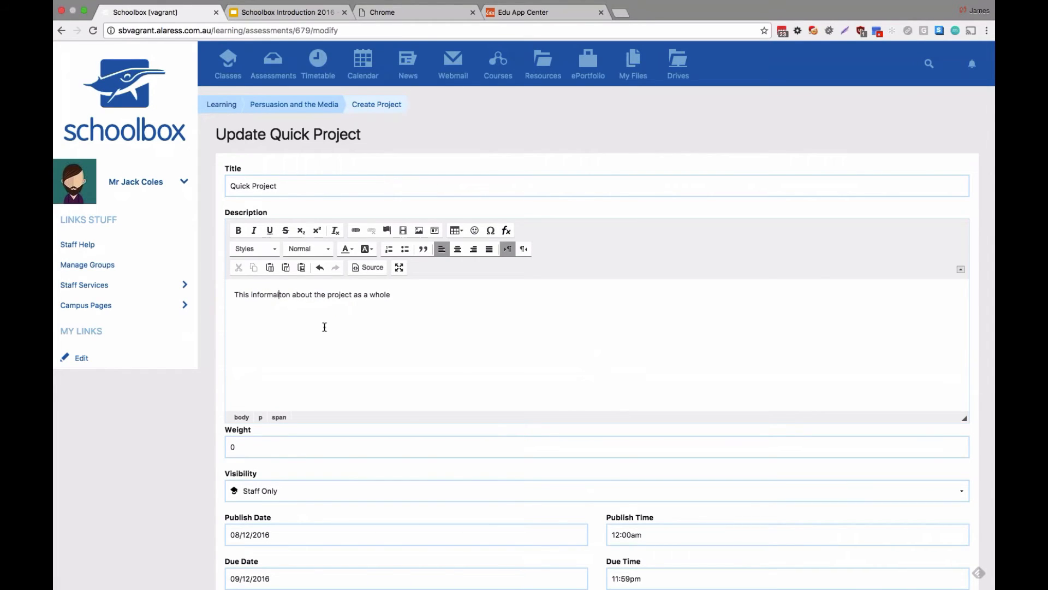
key("BackSpace")
key("Right")
type("i")
scroll(475, 382, "down", 1)
scroll(765, 417, "down", 6)
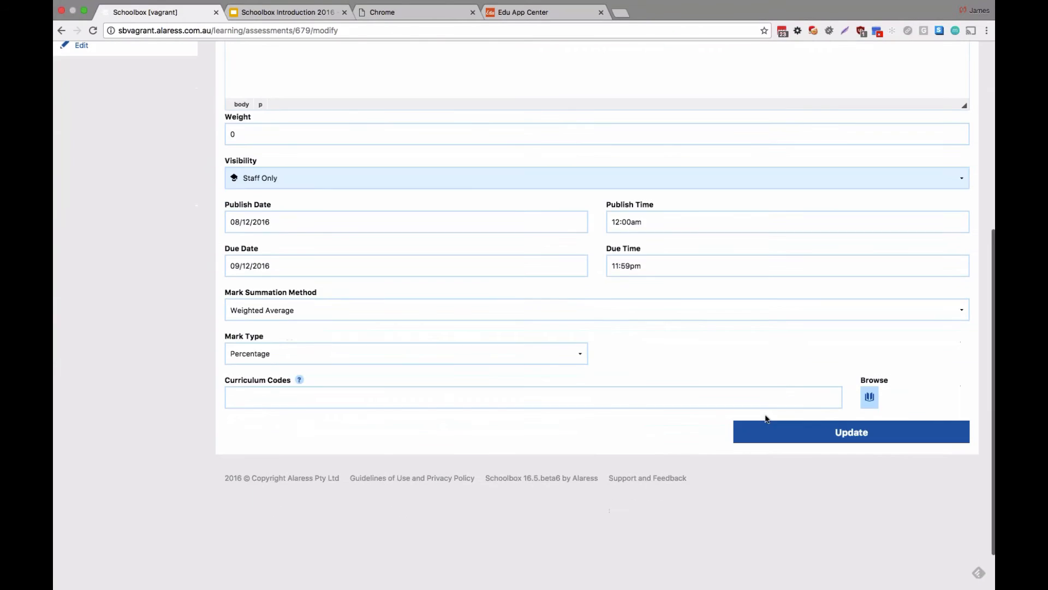
left_click(765, 424)
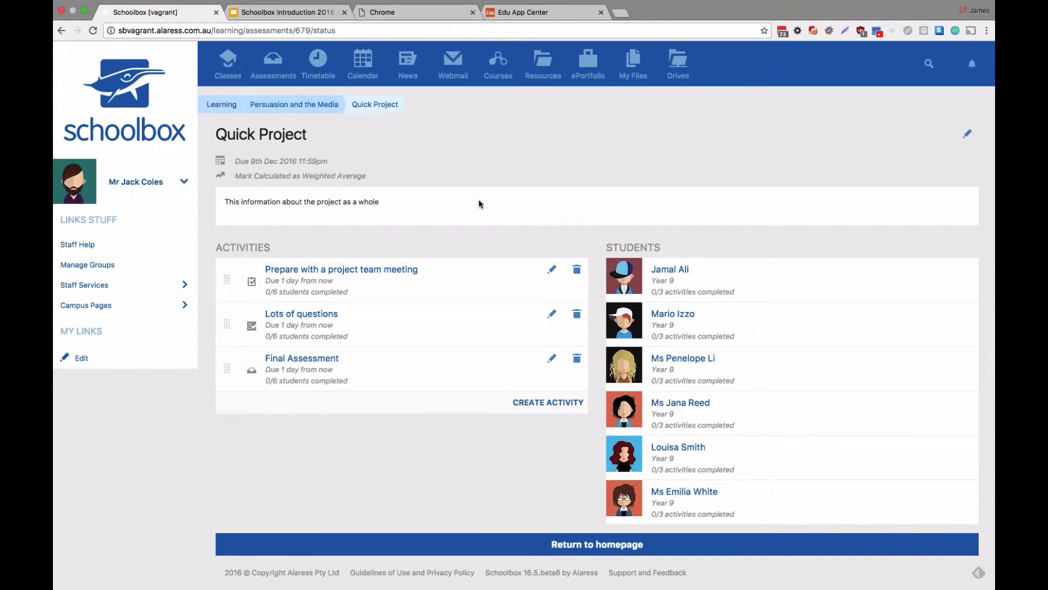
Step: Return from Quick Project to the 9A English class page and review the activities listed in its course outline
mouse_move(227, 326)
left_mouse_down()
mouse_move(231, 276)
mouse_move(243, 339)
left_mouse_up()
left_click(322, 113)
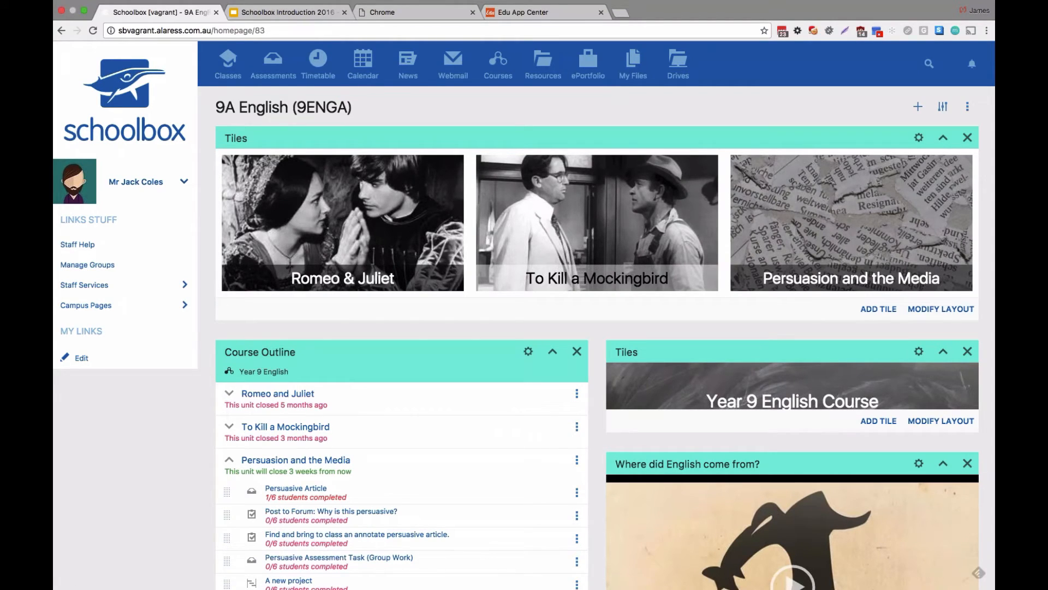
scroll(596, 315, "down", 3)
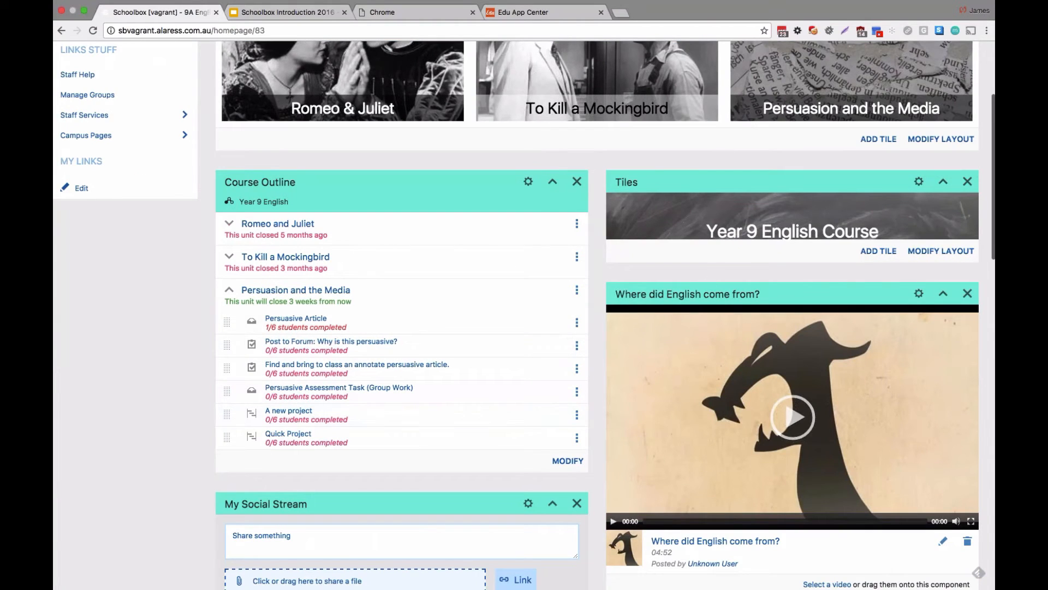
scroll(595, 315, "up", 3)
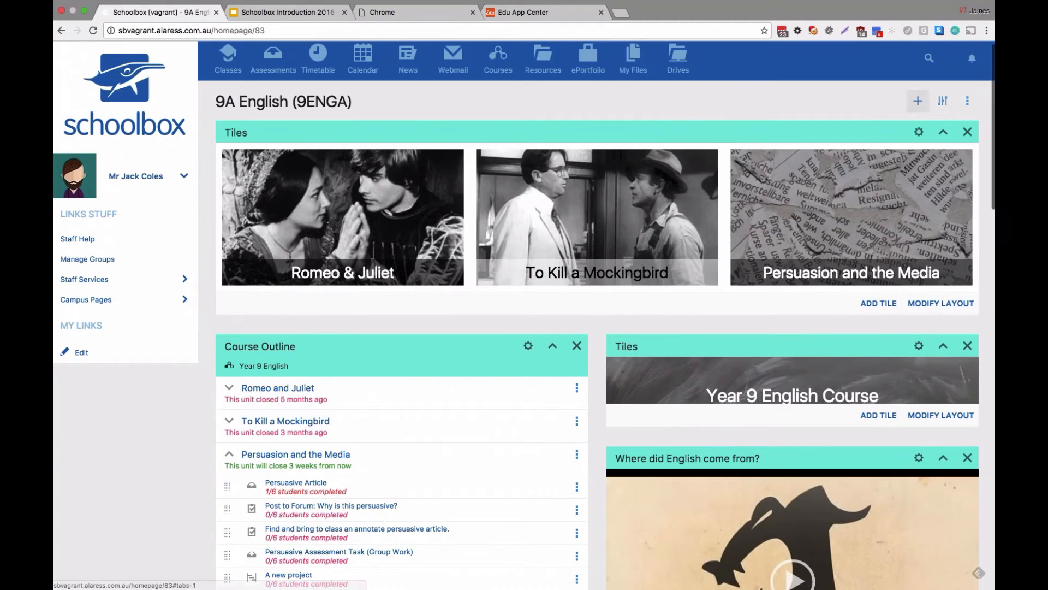
Step: Add the Course Builder learning component to the 9A English page, between Course Outline and My Social Stream
left_click(917, 101)
left_click(454, 136)
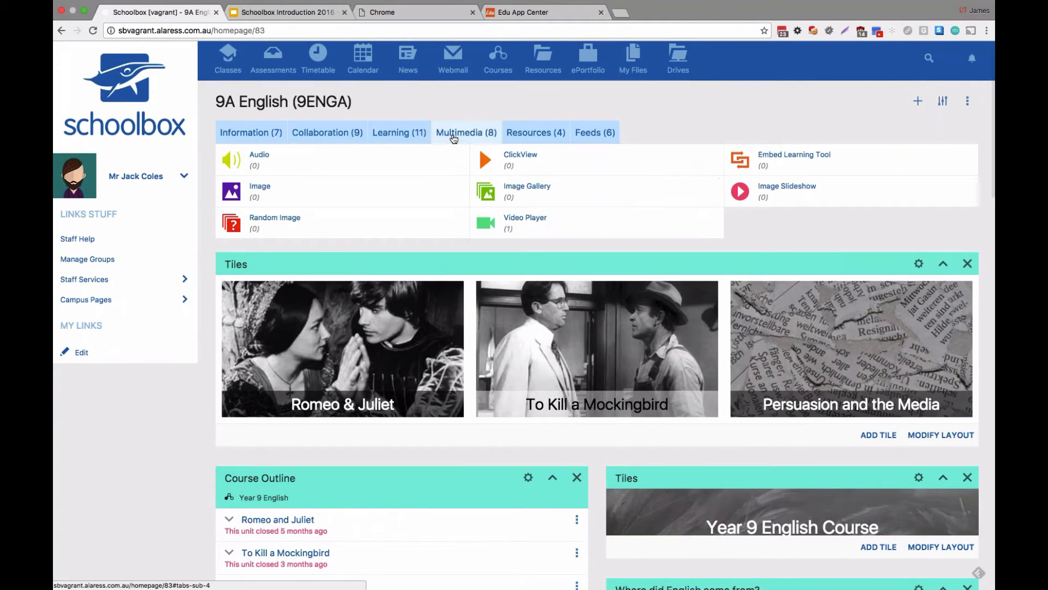
left_click(420, 135)
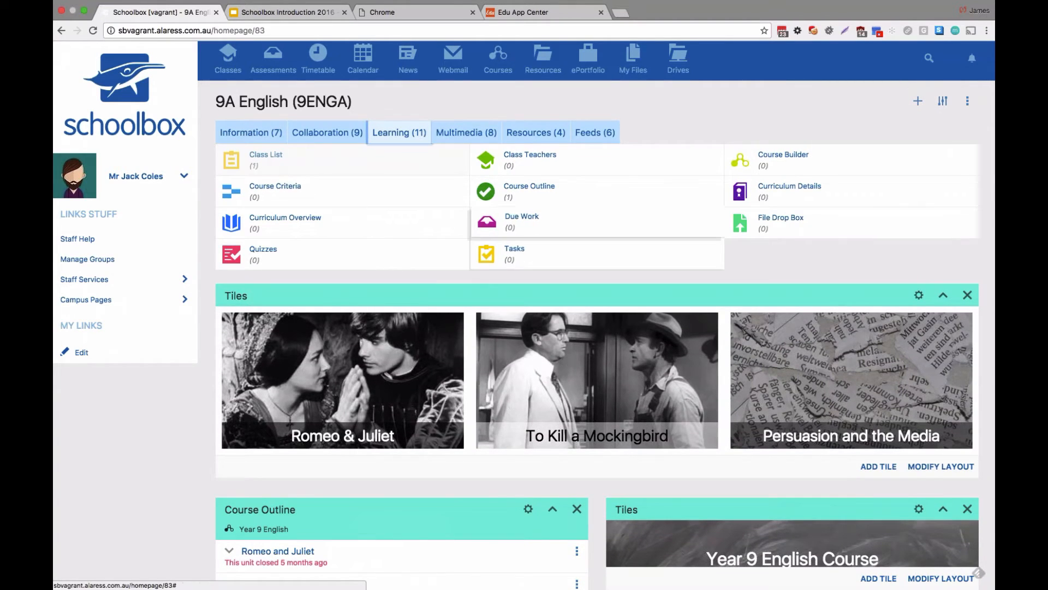
left_click_drag(779, 163, 295, 257)
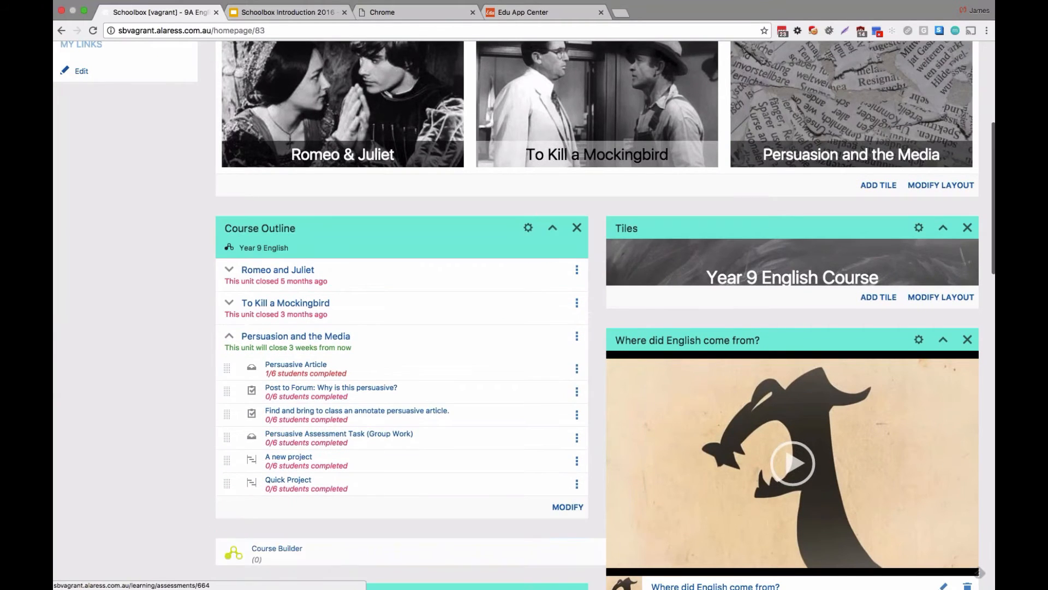
Step: Read the notice inside the Course Builder component on the 9A English page
scroll(597, 315, "down", 5)
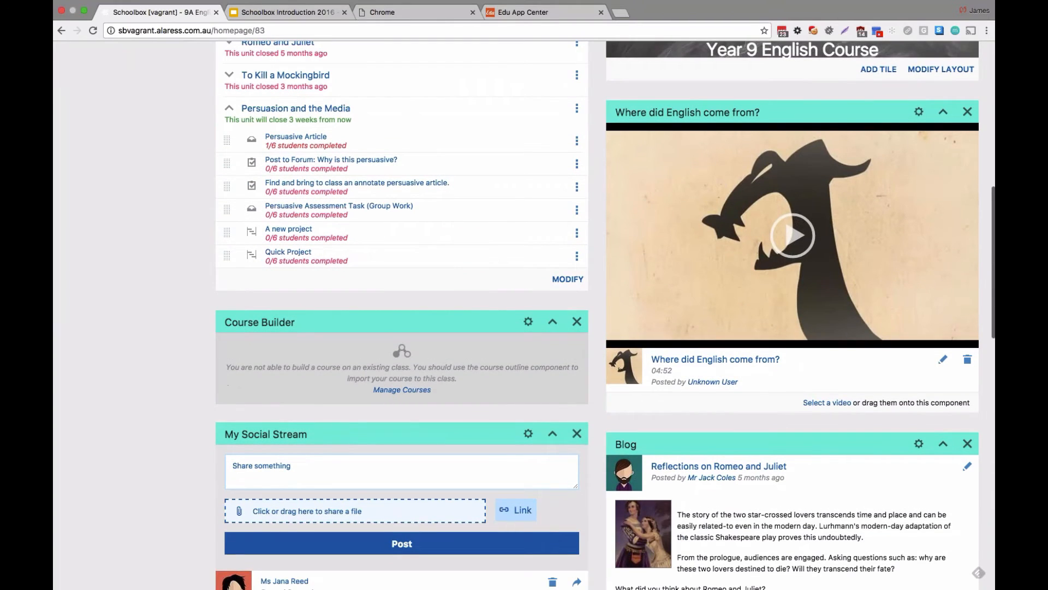
left_click_drag(247, 367, 324, 366)
triple_click(324, 366)
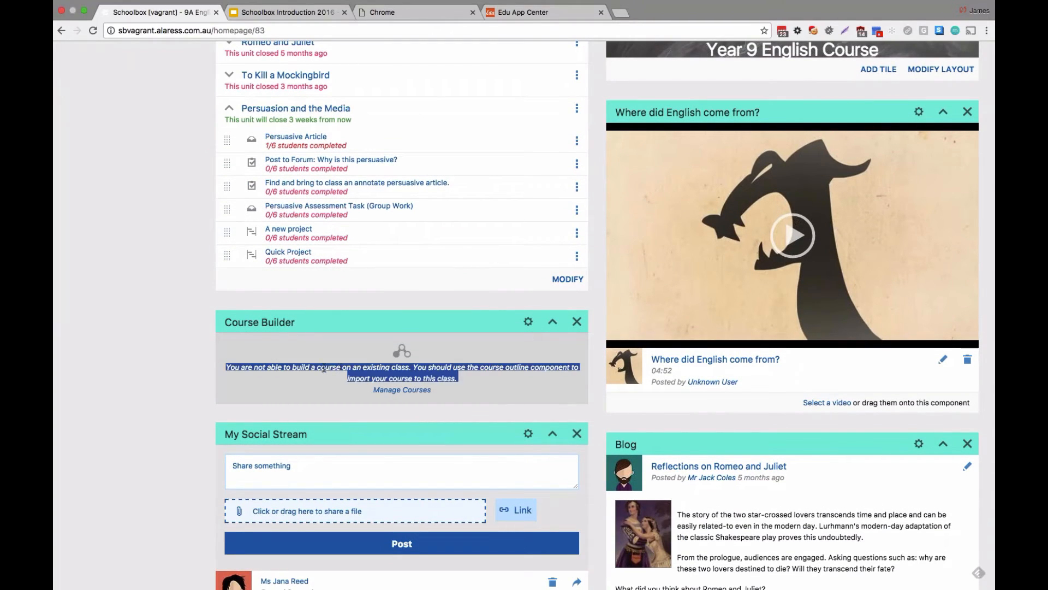
triple_click(324, 366)
left_click(417, 376)
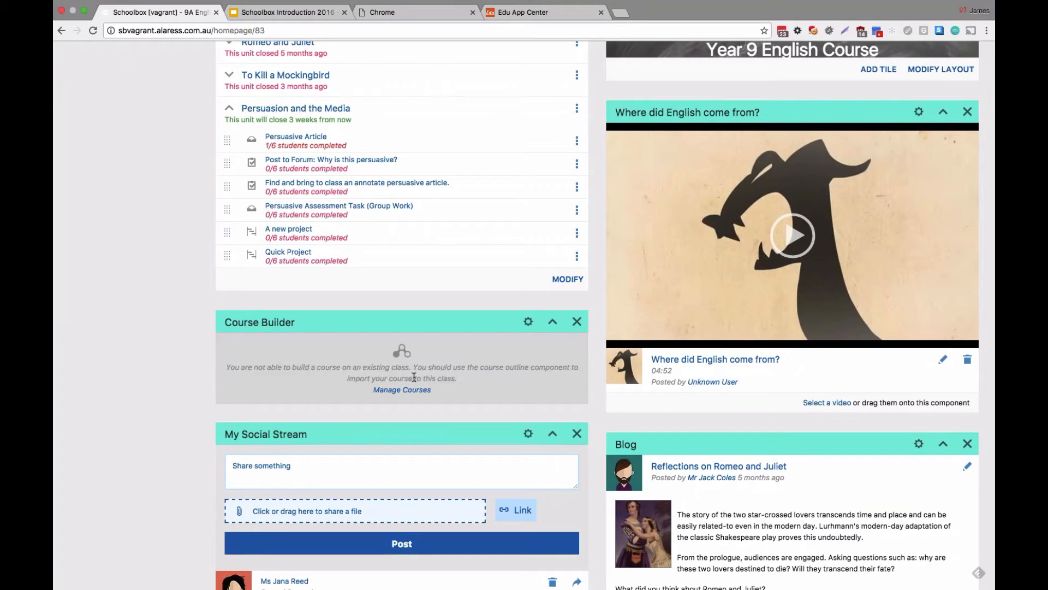
Step: Highlight the notice inside the Course Builder component and remove that component from the 9A English page
double_click(417, 377)
triple_click(233, 367)
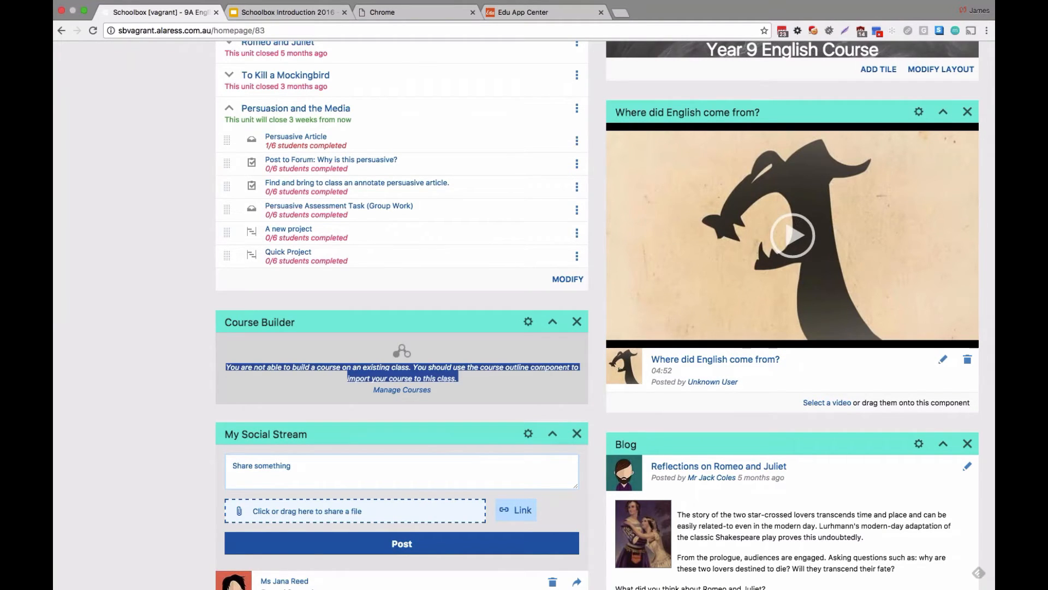
left_click(576, 321)
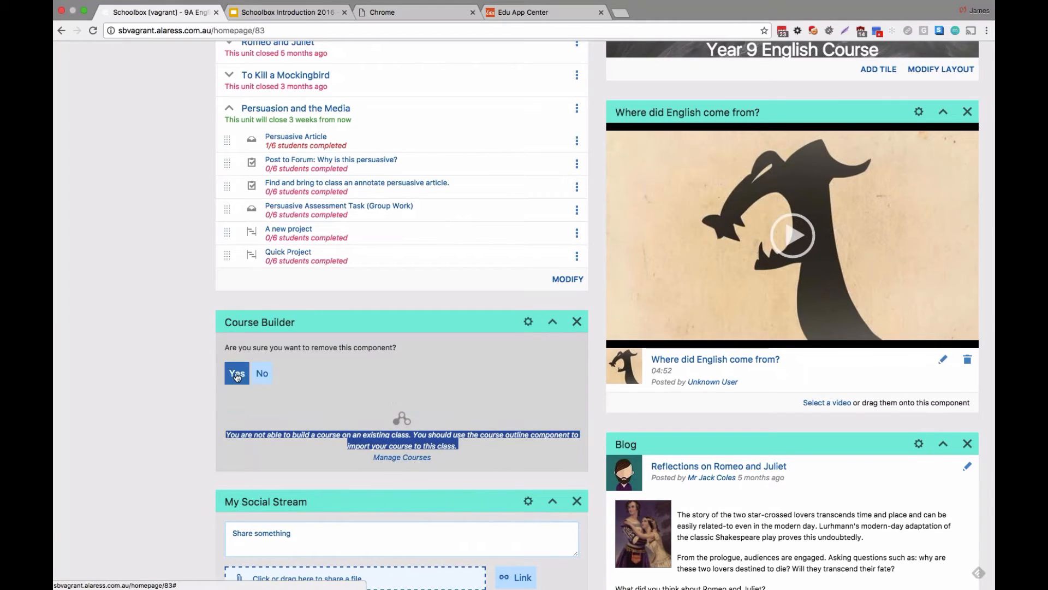
left_click(237, 373)
Step: Open the course management page for 9A English to view the courses imported into the class
scroll(88, 240, "up", 5)
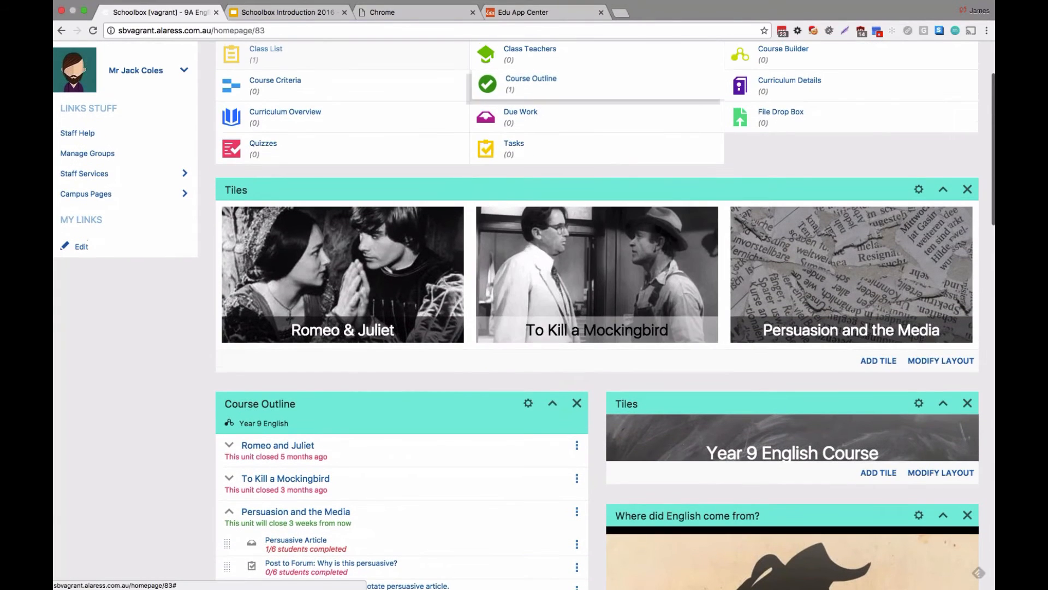
scroll(505, 145, "up", 1)
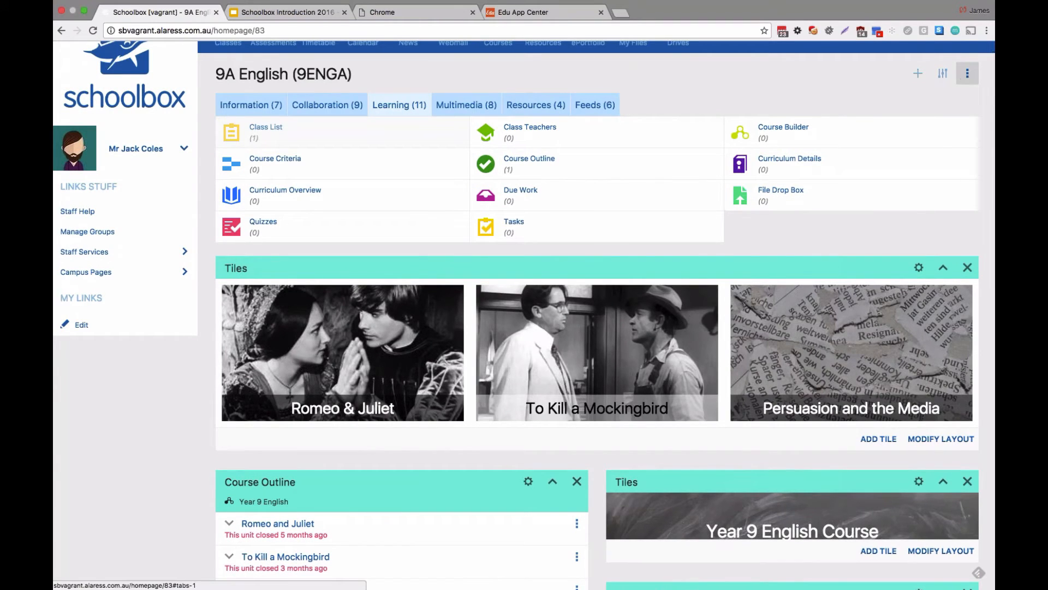
left_click(968, 74)
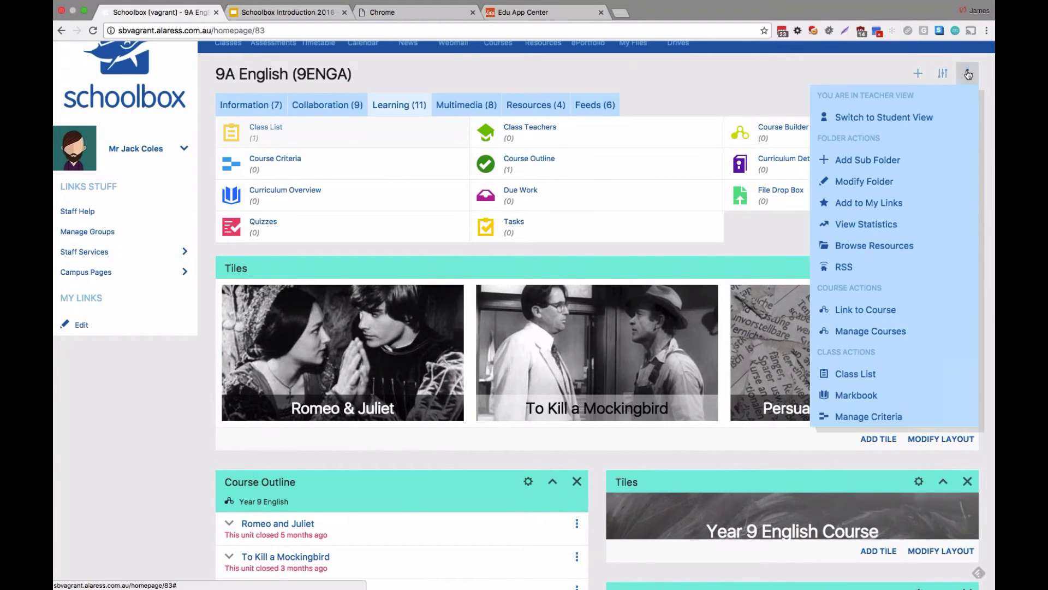
left_click(863, 335)
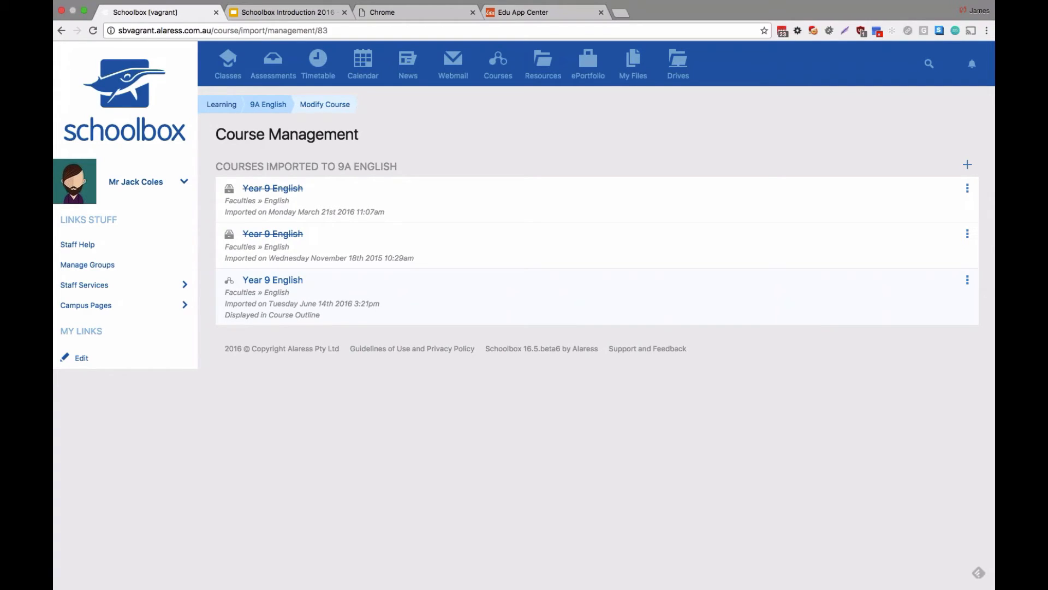
Step: Open the import of the Year 9 French course into 9A English and examine its coursework ownership options
left_click(968, 165)
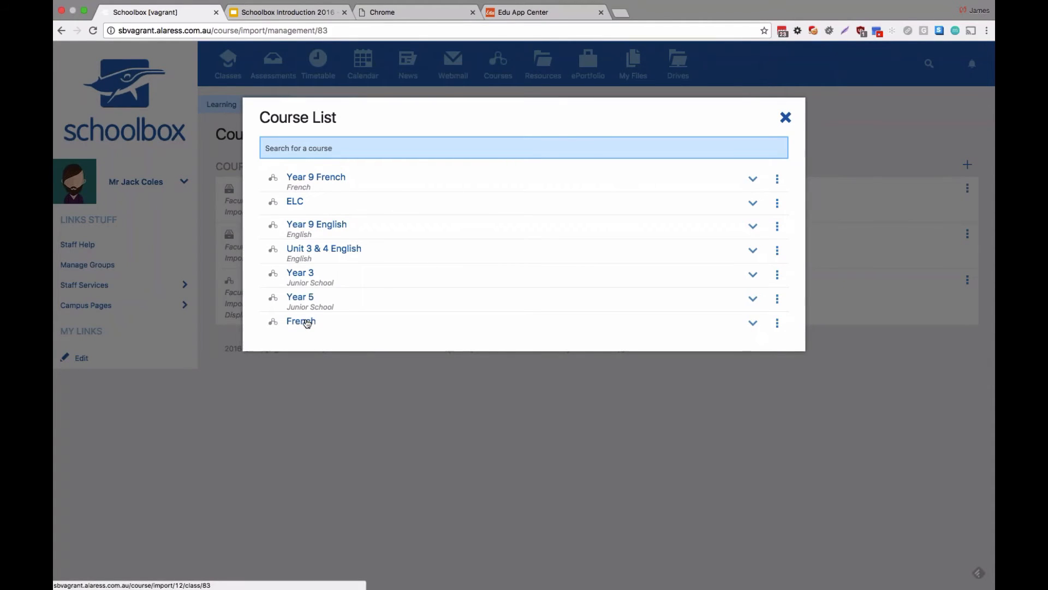
left_click(331, 183)
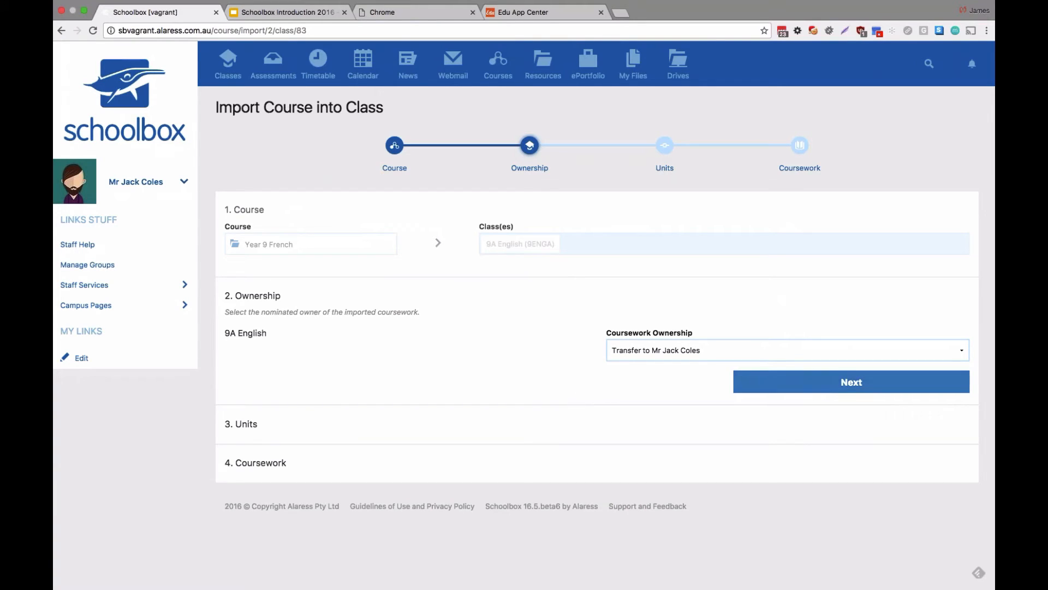
left_click(747, 393)
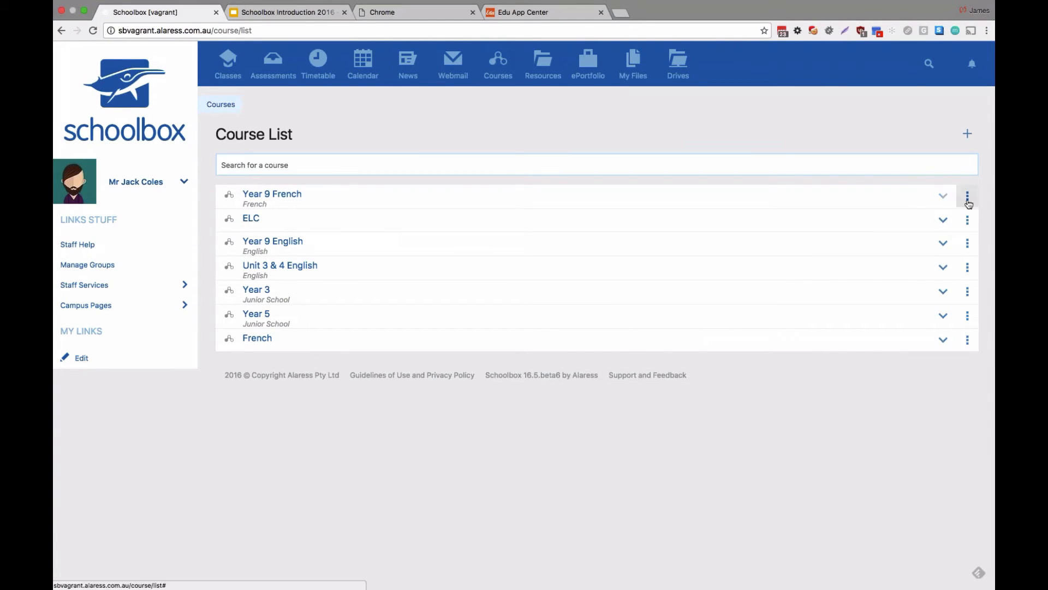
Step: View the form for importing Year 9 French into classes from the general course list, and return to the 9A English page
left_click(968, 197)
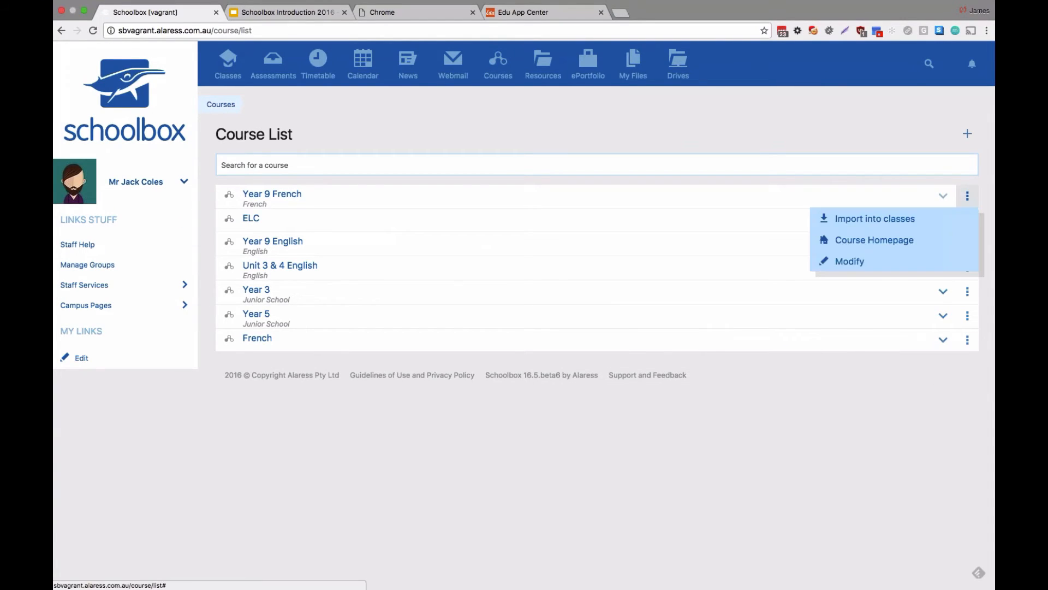
left_click(843, 222)
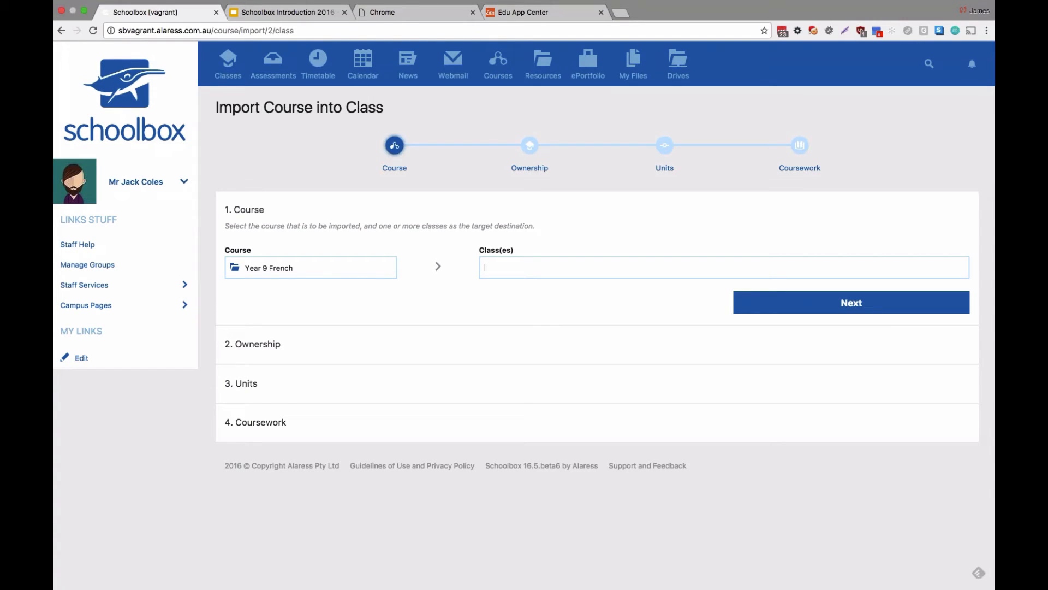
left_click(62, 30)
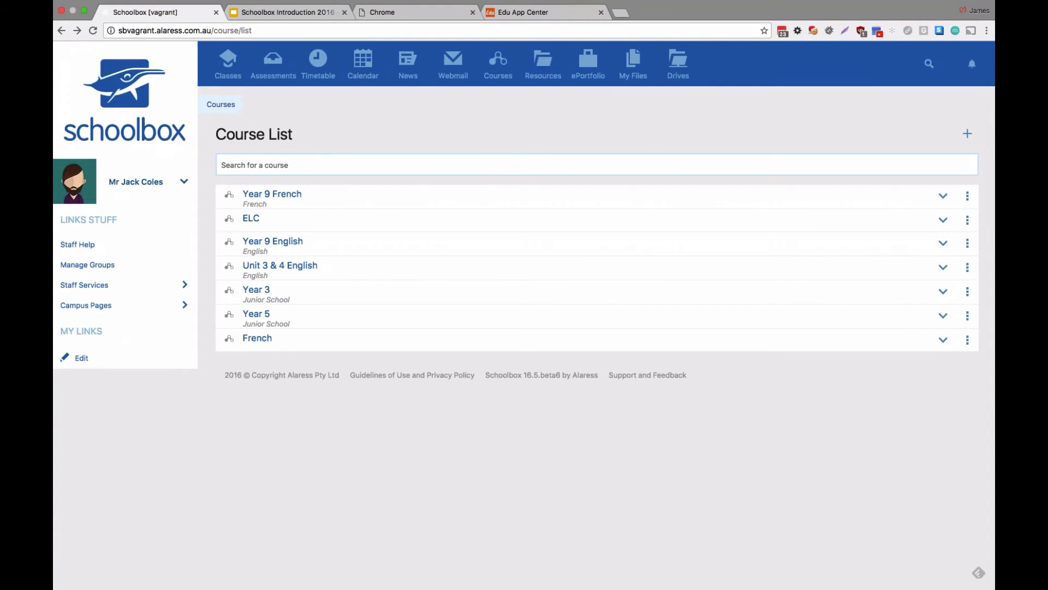
left_click(62, 30)
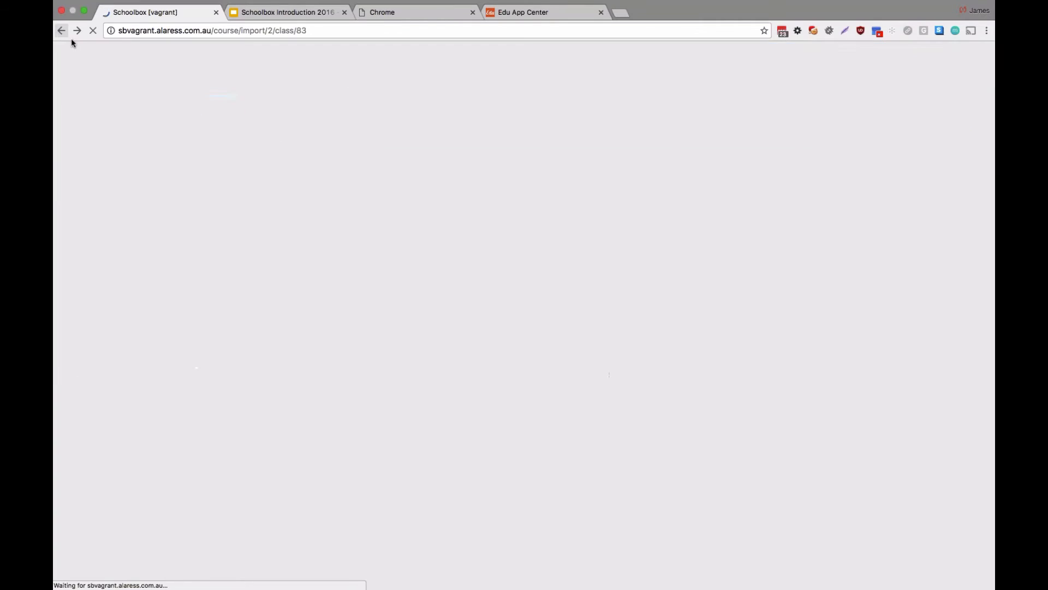
left_click(59, 31)
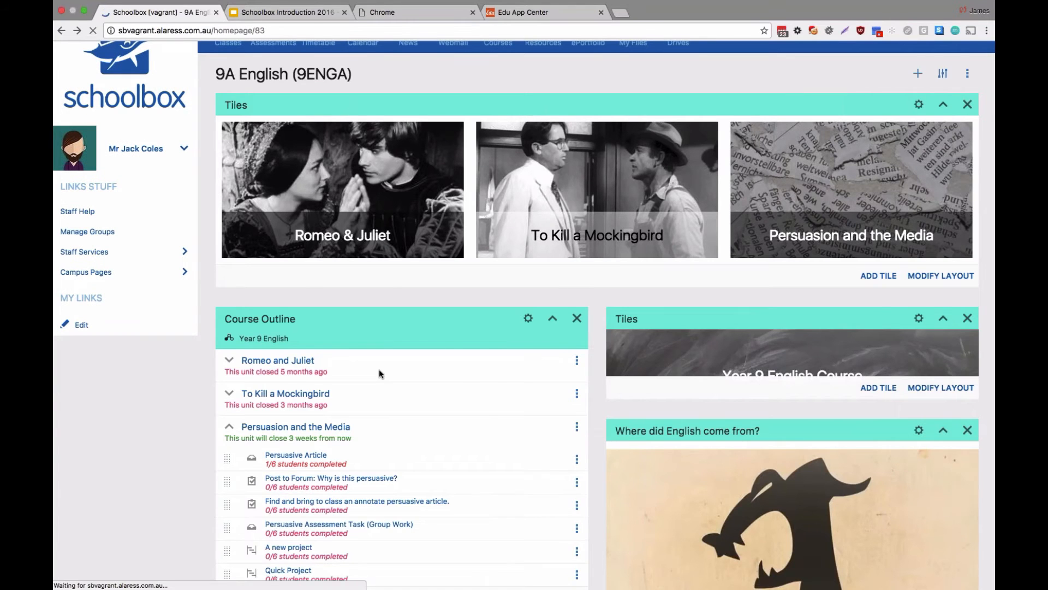
Step: Check which items can be created in the Persuasion and the Media unit of the course outline
scroll(380, 370, "down", 2)
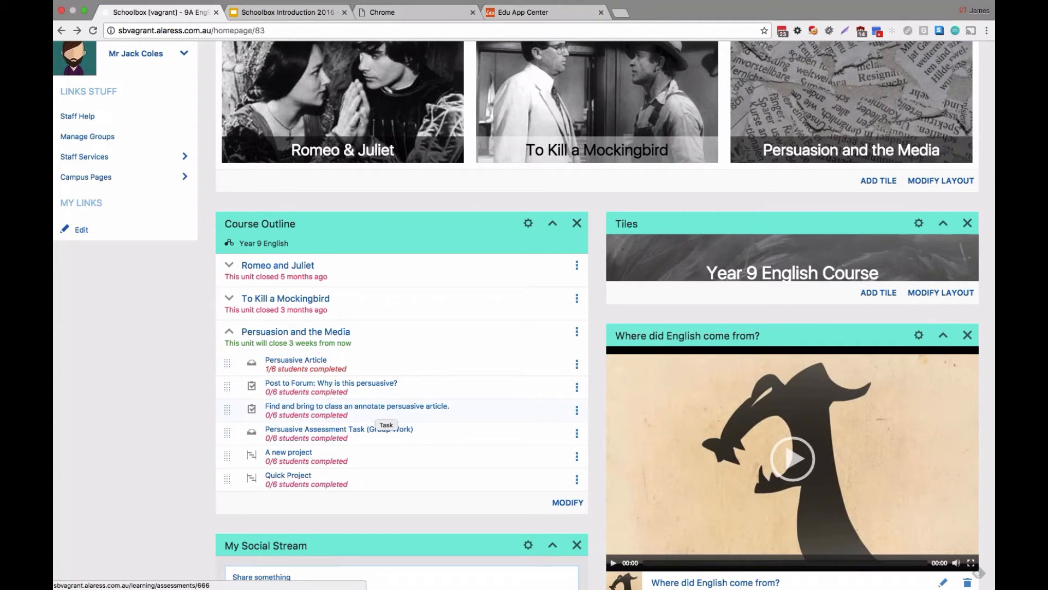
left_click(576, 333)
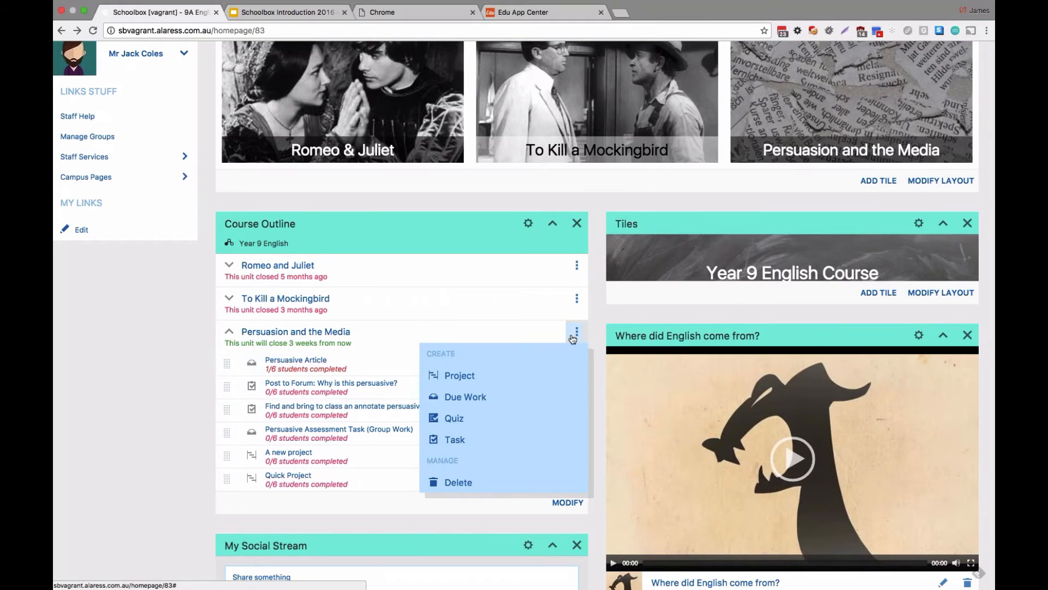
left_click(576, 332)
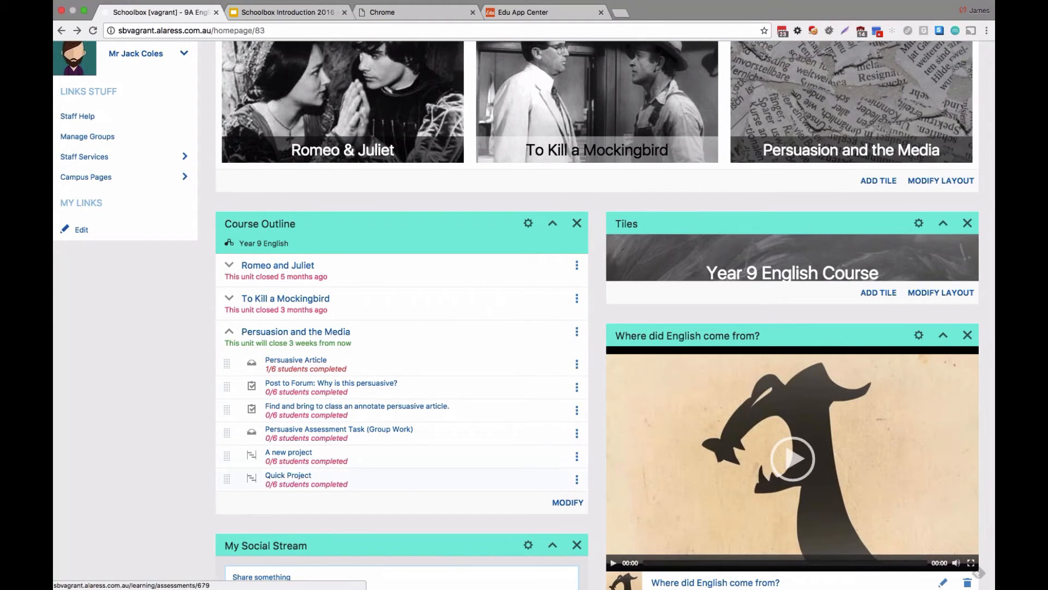
Step: Open the 9A English markbook from the class list and review the student results
scroll(524, 315, "up", 3)
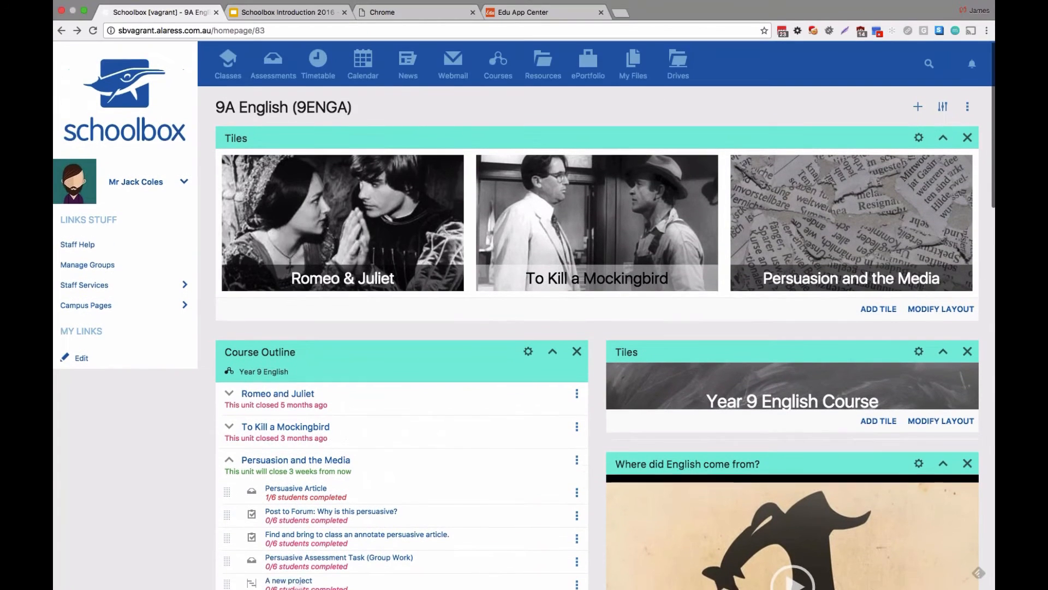
left_click(225, 67)
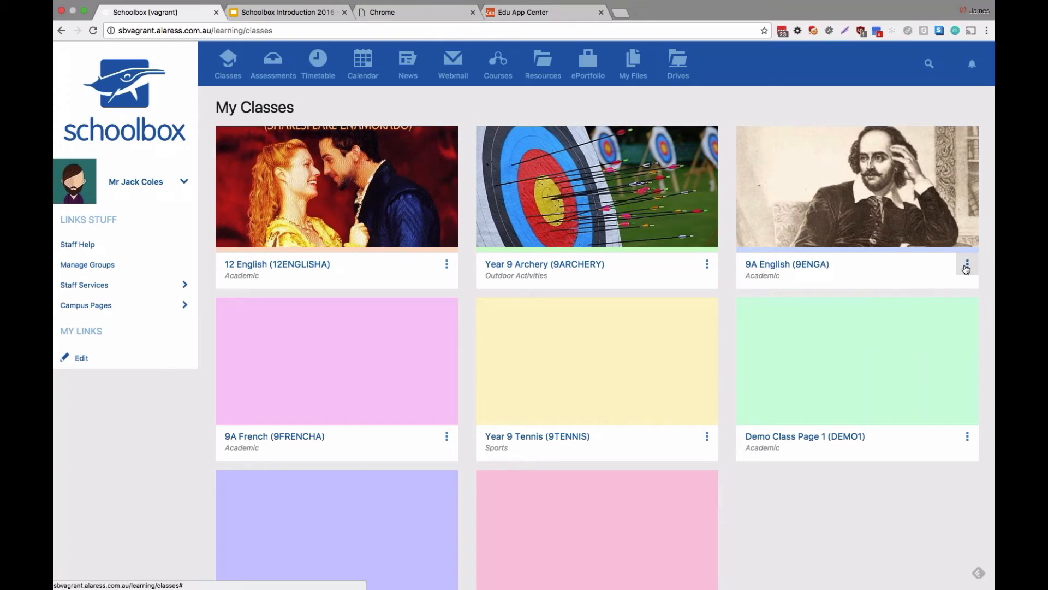
left_click(968, 264)
left_click(865, 310)
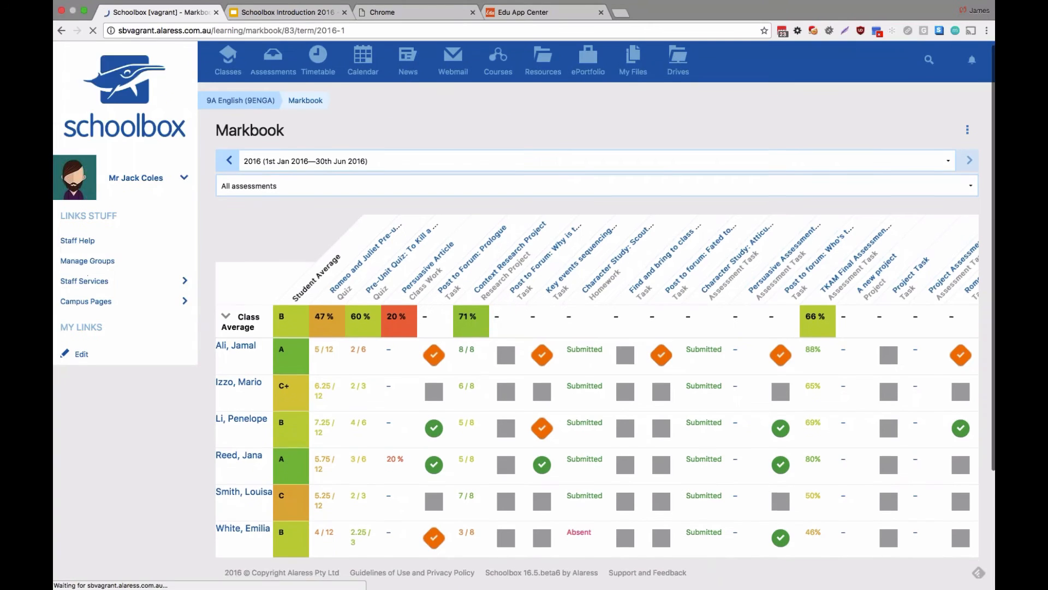
scroll(288, 349, "down", 1)
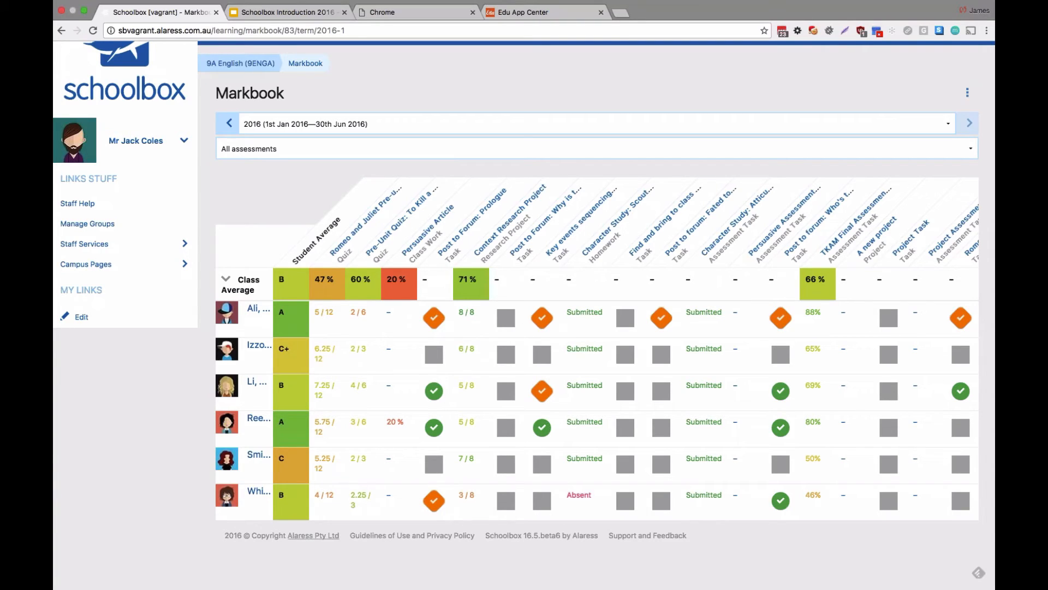
scroll(313, 537, "up", 2)
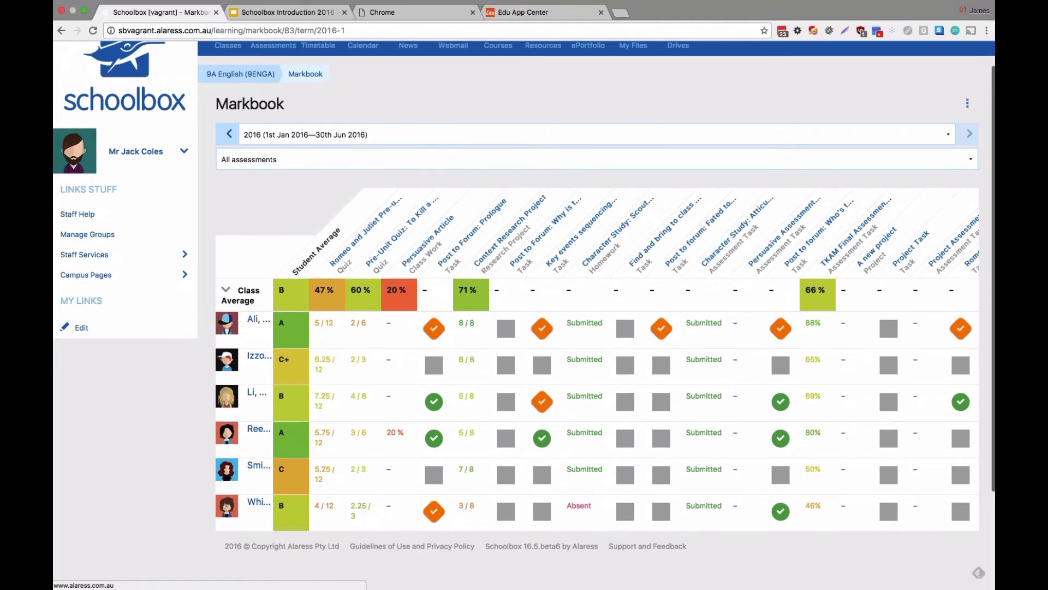
left_click(169, 181)
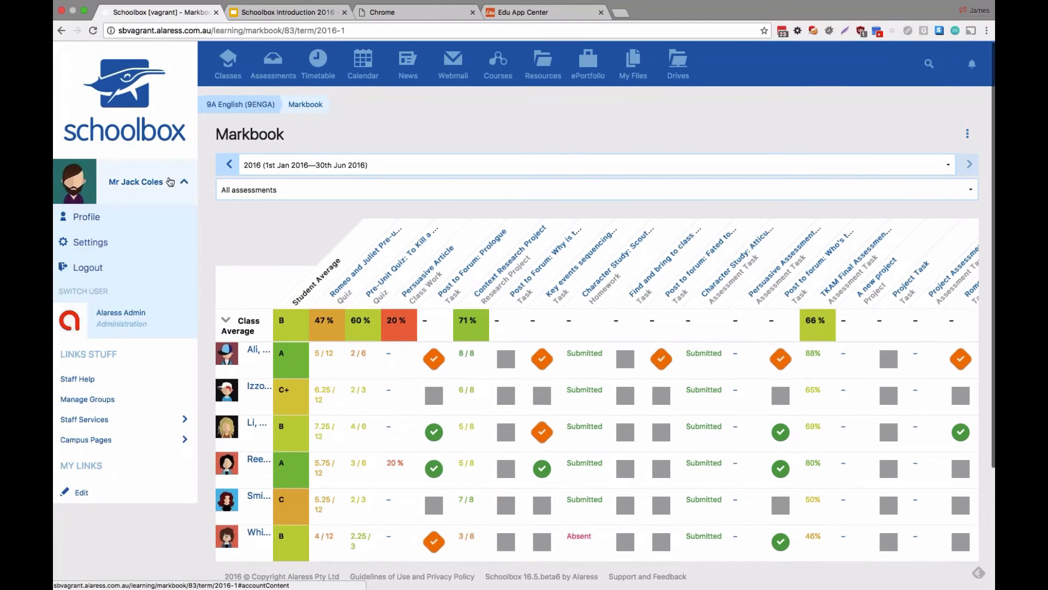
left_click(183, 176)
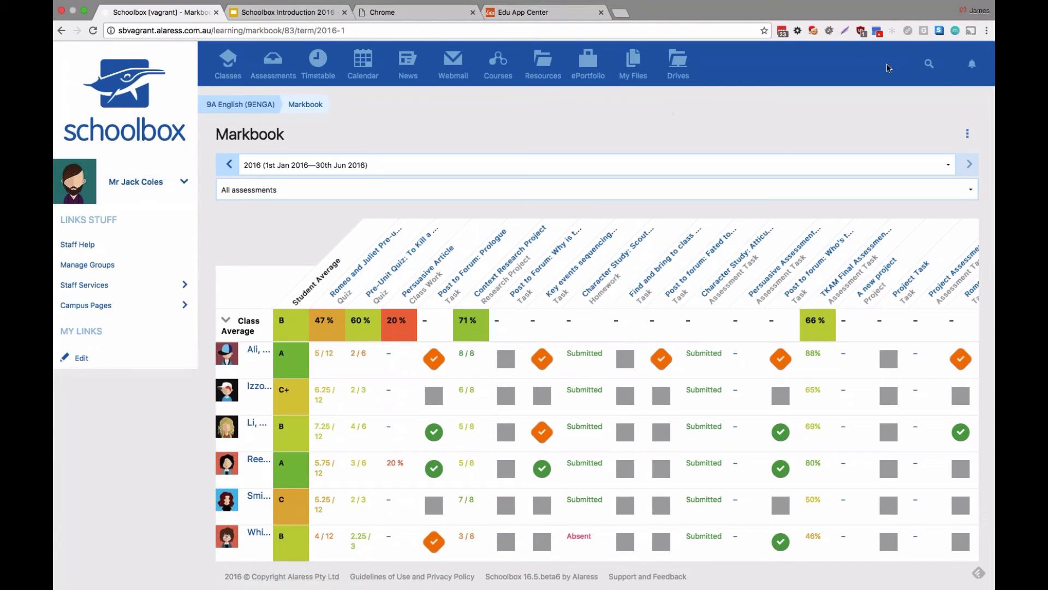
left_click(929, 63)
key("Escape")
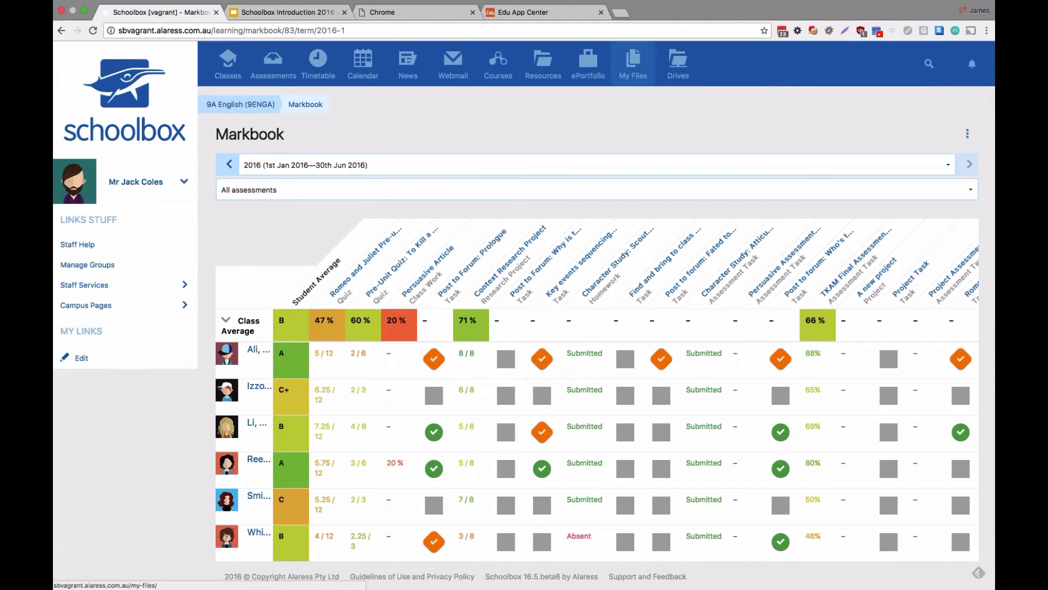
Step: Search the site for a student's surname and open the pastoral care page of the first Year 9 student found
left_click(929, 64)
type("reed")
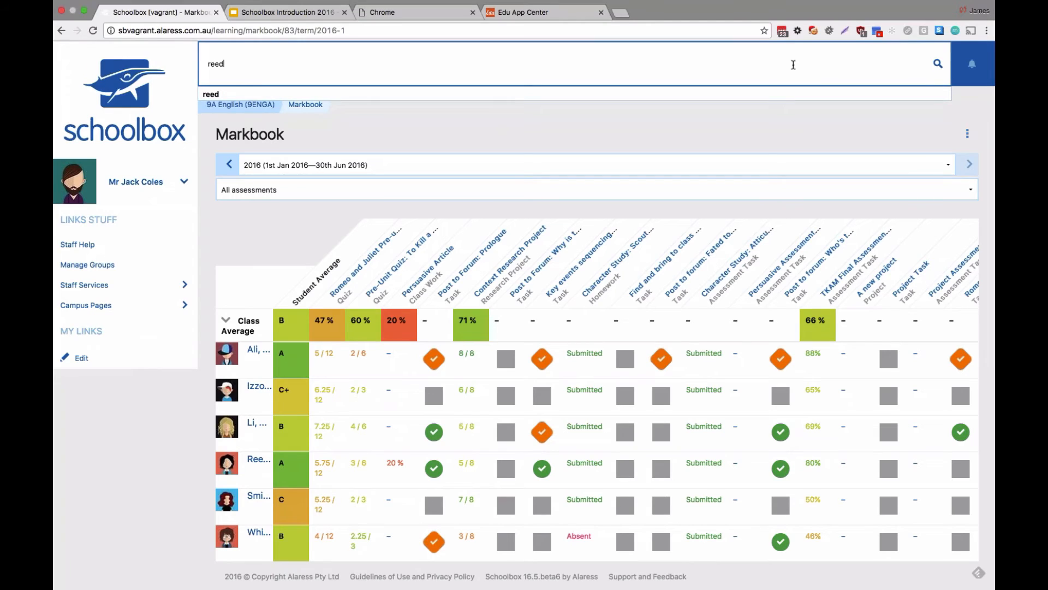
key("Return")
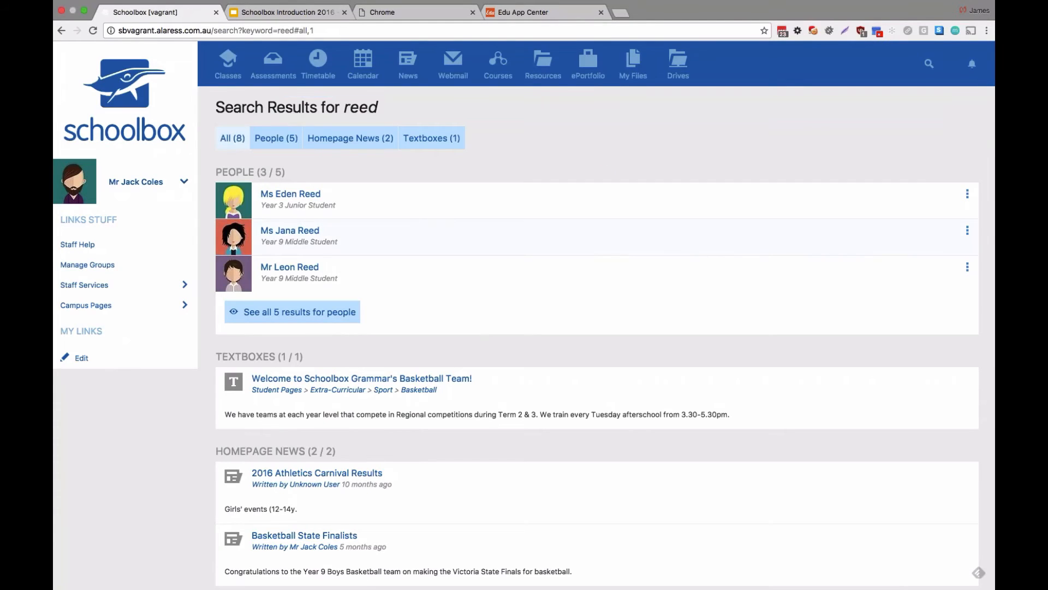
left_click(968, 230)
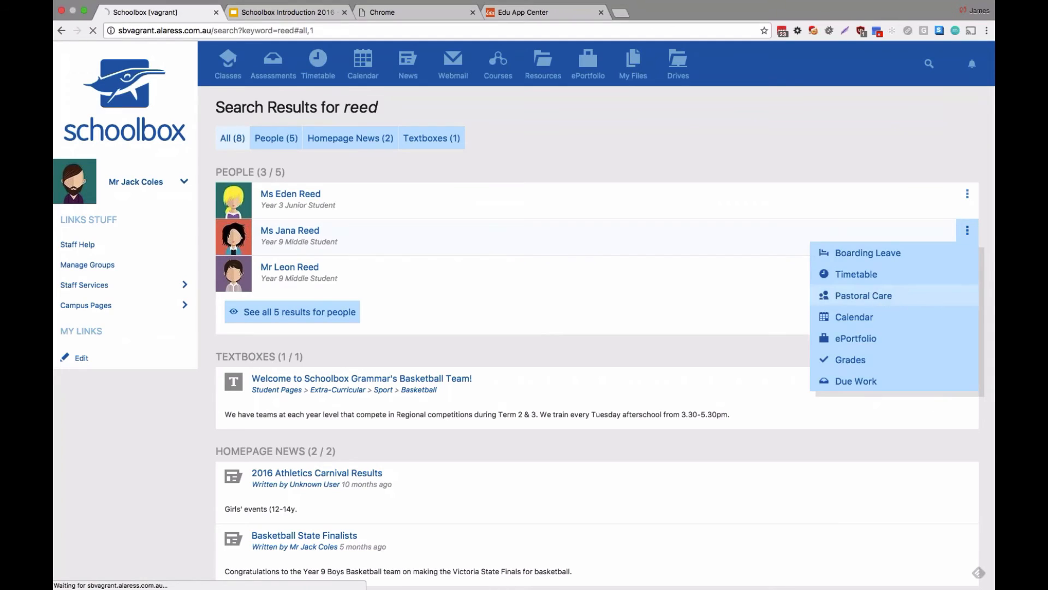
left_click(871, 297)
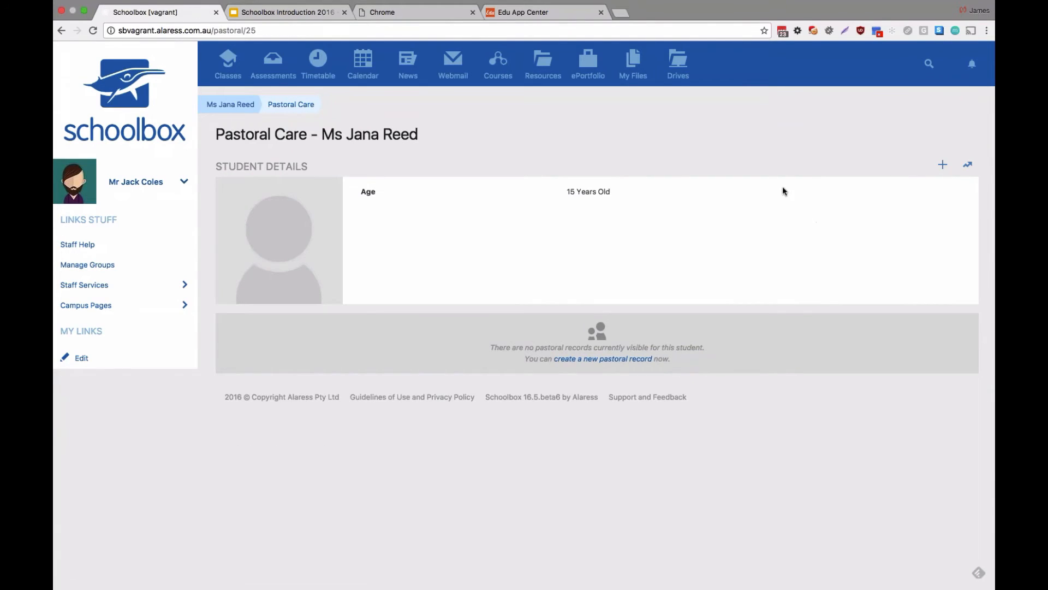
Step: Open the pastoral report generator, include year level 9 in the report, and review the sort order criteria
left_click(968, 165)
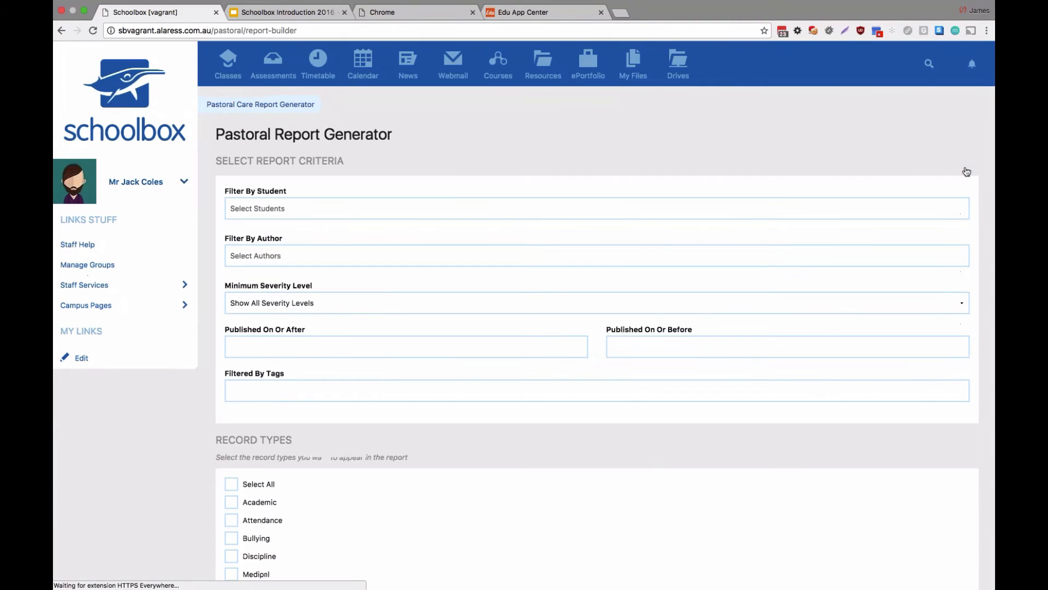
scroll(966, 172, "down", 3)
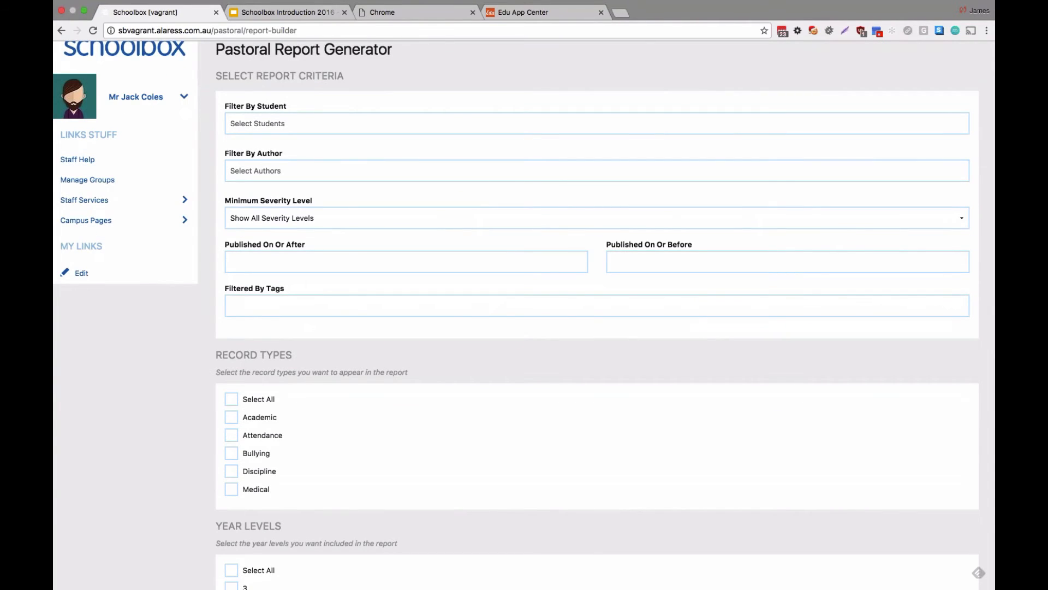
scroll(232, 131, "down", 10)
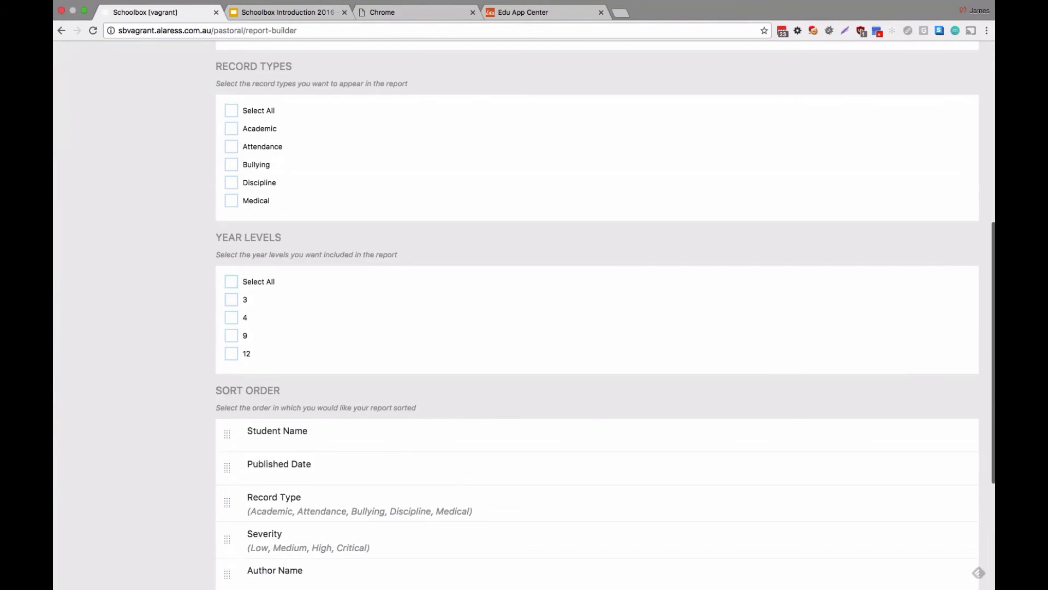
left_click(232, 337)
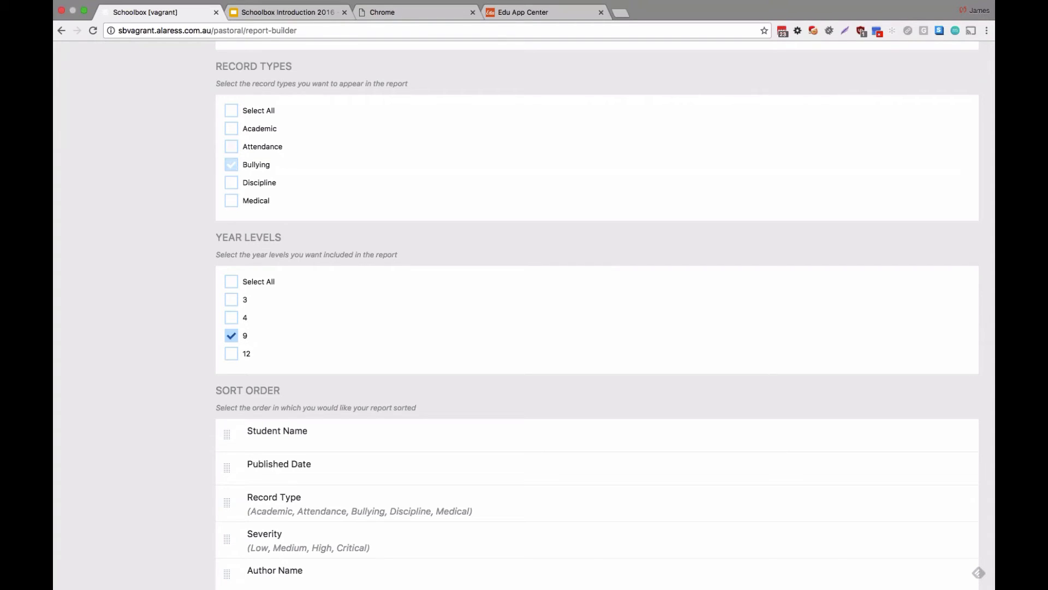
scroll(231, 165, "down", 5)
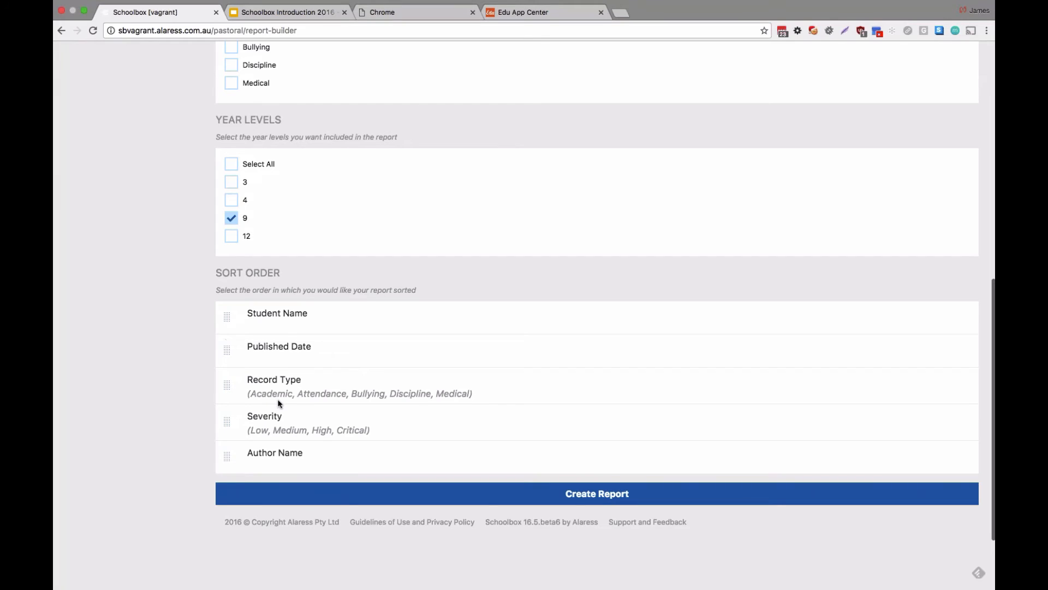
scroll(278, 400, "up", 2)
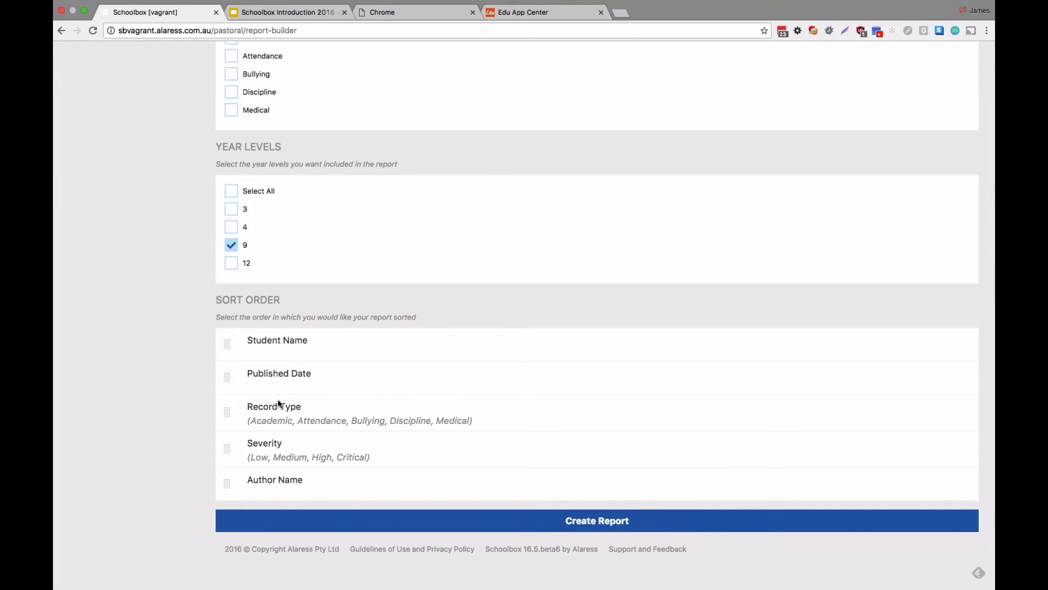
Step: Review the pastoral report generator's record types and filter criteria, and return to the student's pastoral care page
scroll(278, 404, "up", 3)
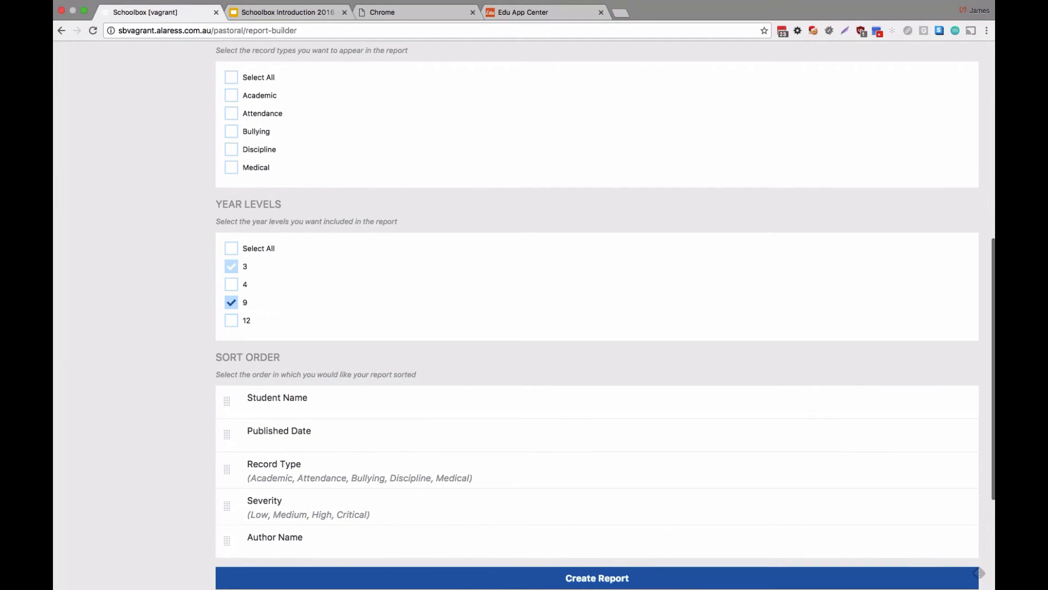
scroll(321, 217, "up", 8)
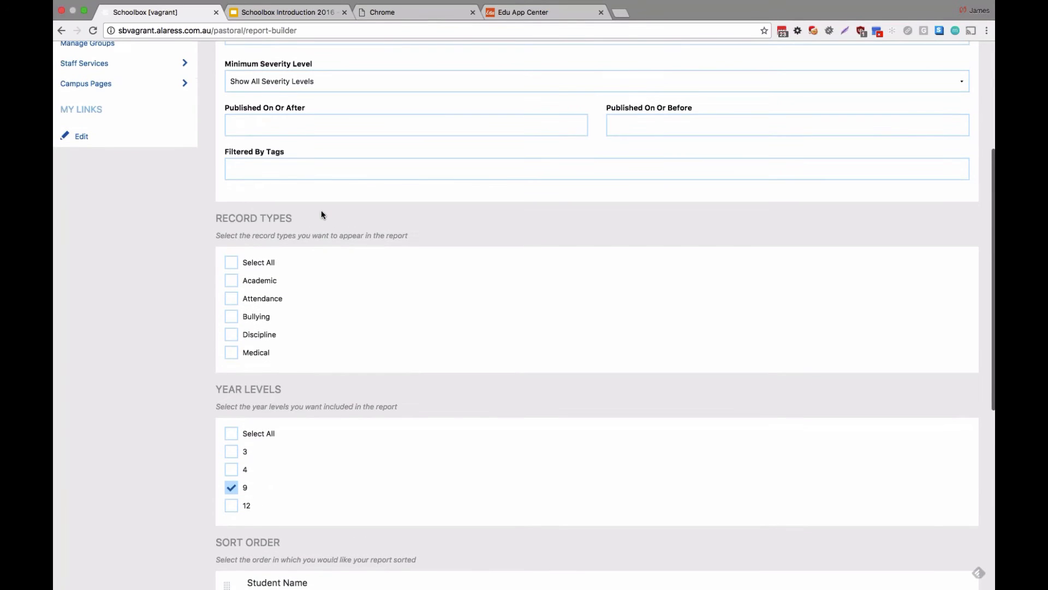
scroll(321, 216, "up", 7)
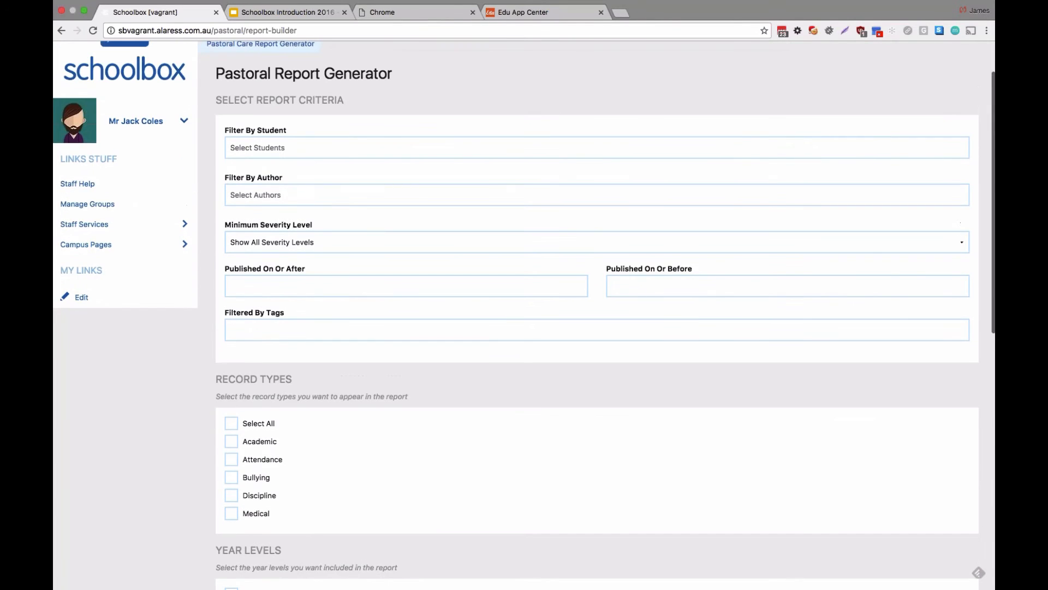
left_click(67, 28)
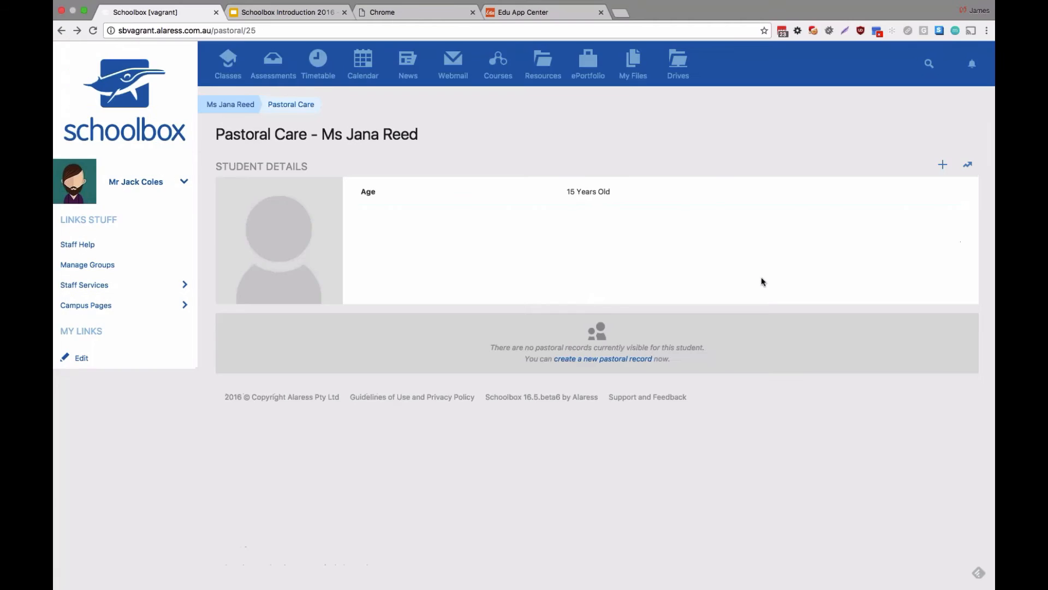
Step: Open a new pastoral care record for the student and review its detail fields, description area, image upload and visibility options
left_click(943, 164)
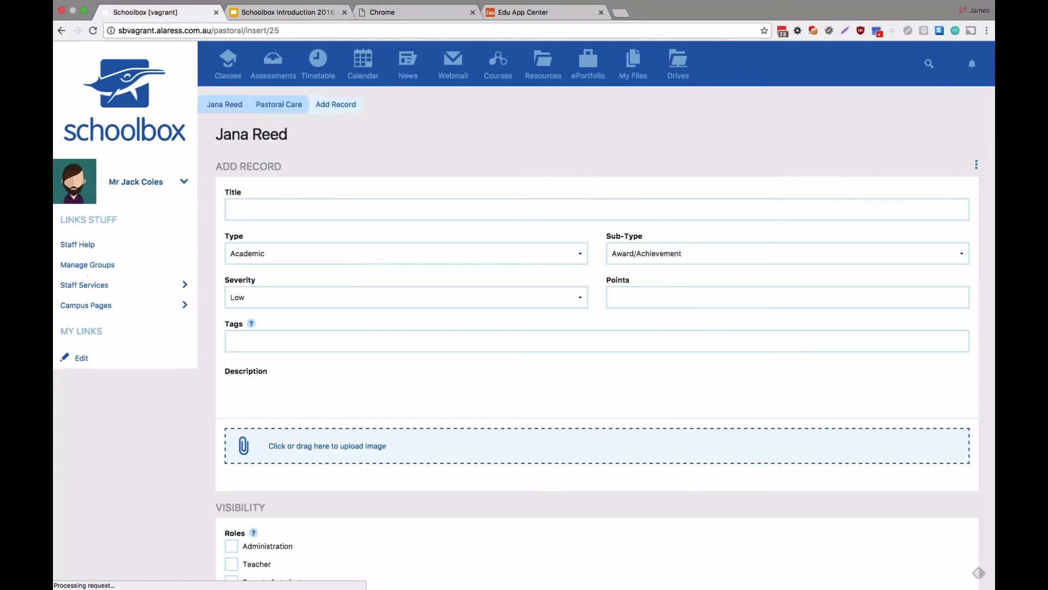
left_click(612, 297)
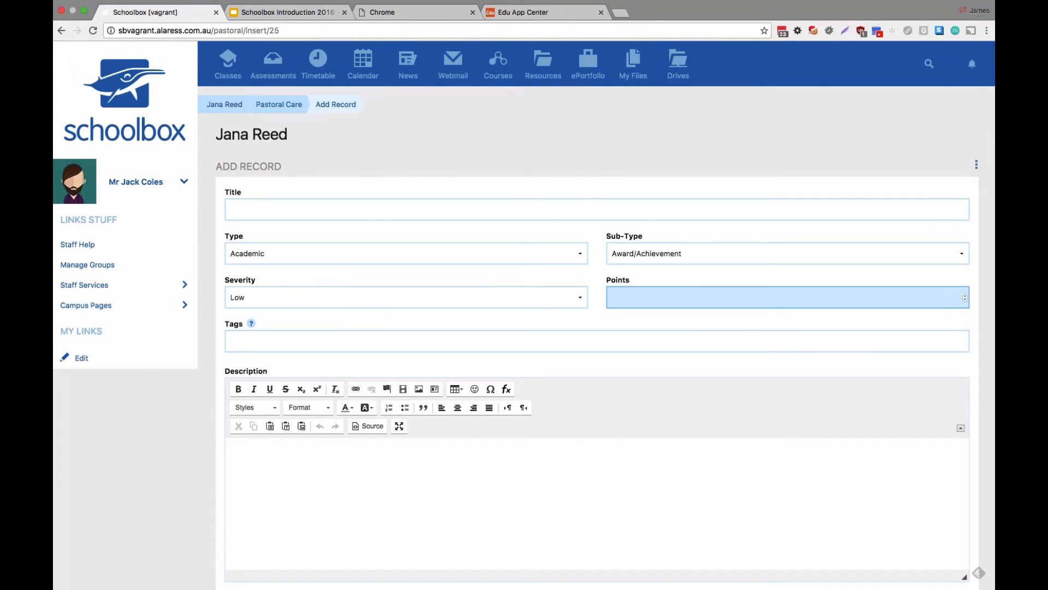
scroll(597, 327, "down", 2)
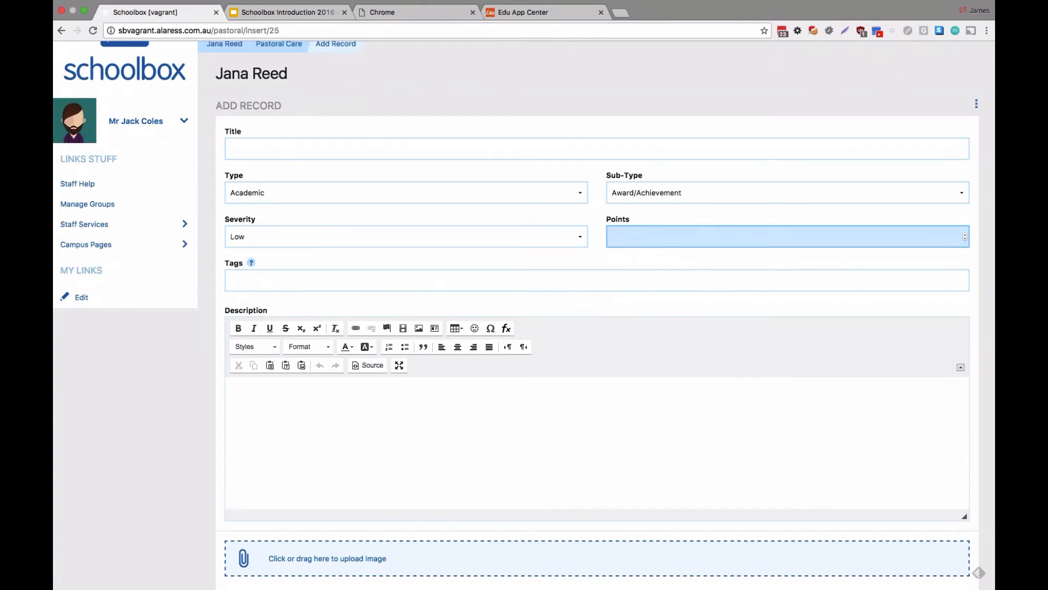
scroll(596, 328, "down", 2)
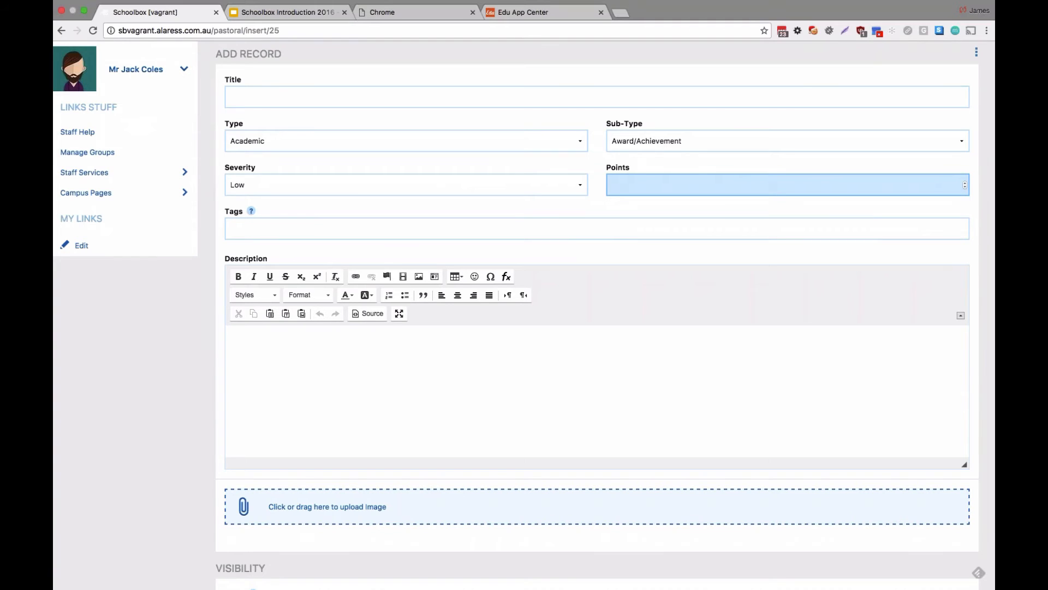
scroll(597, 328, "down", 3)
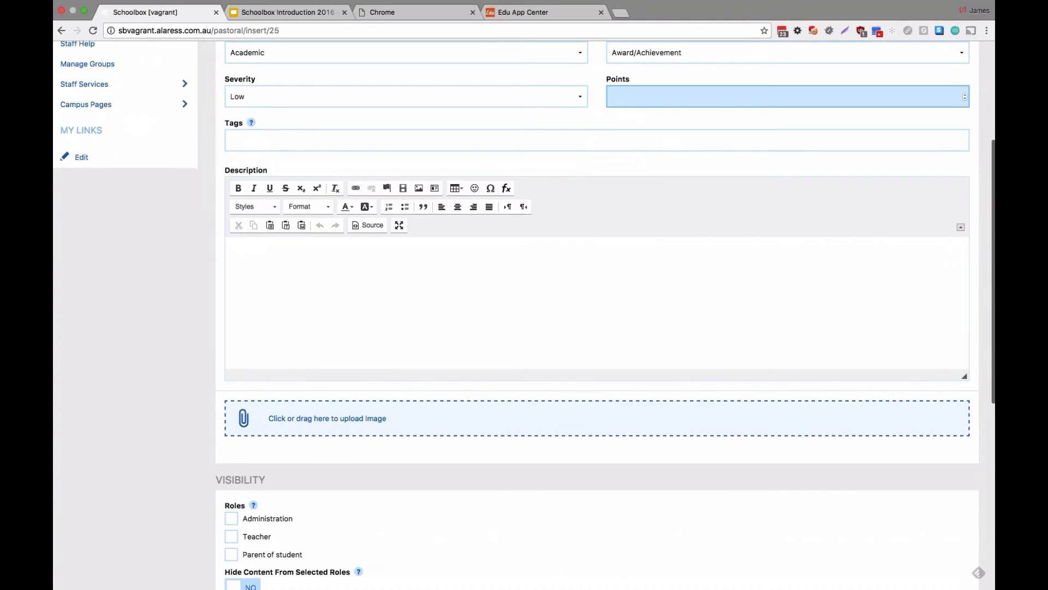
scroll(596, 328, "down", 2)
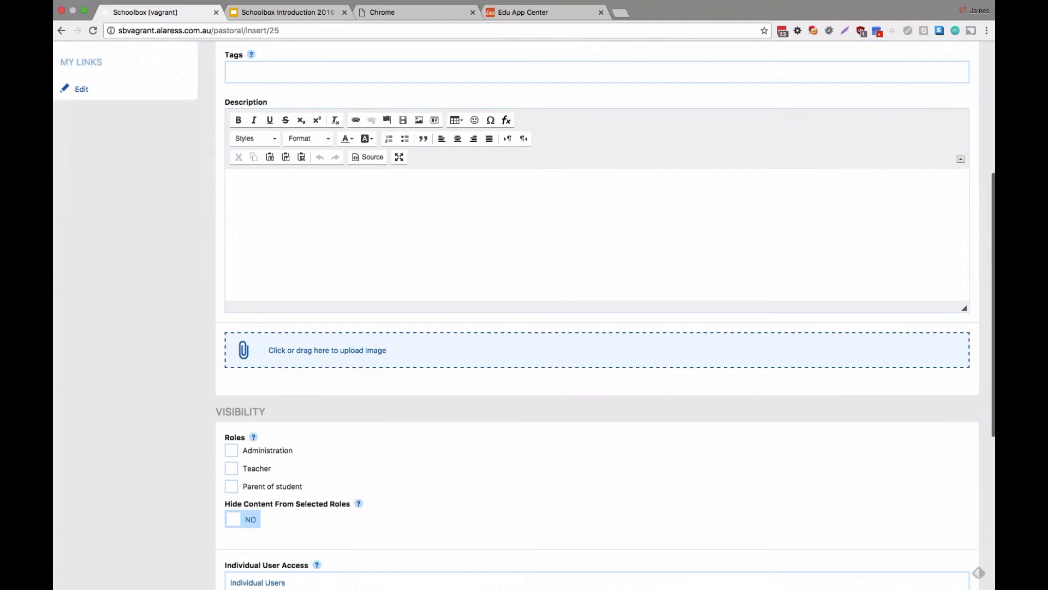
scroll(597, 328, "up", 8)
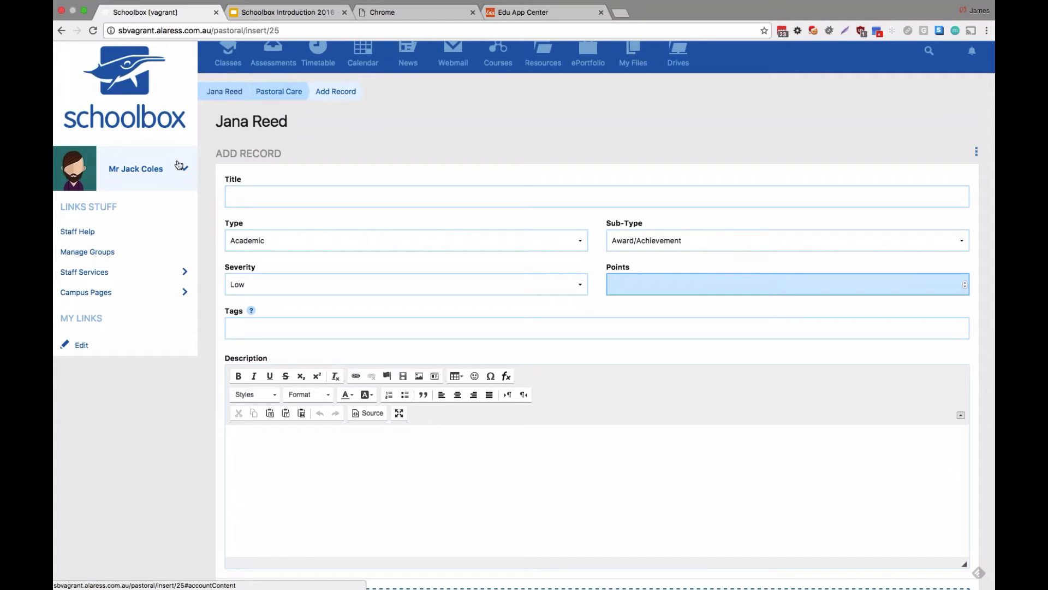
Step: Open the calendar and examine its export options, trying Events by type and Resource booking, and close them without exporting
left_click(128, 169)
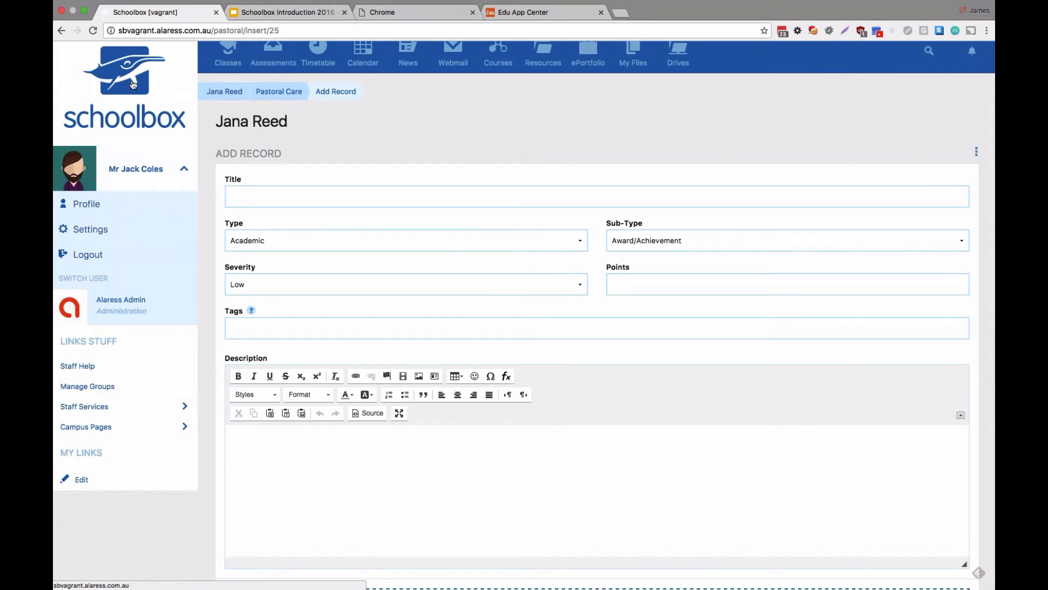
left_click(363, 54)
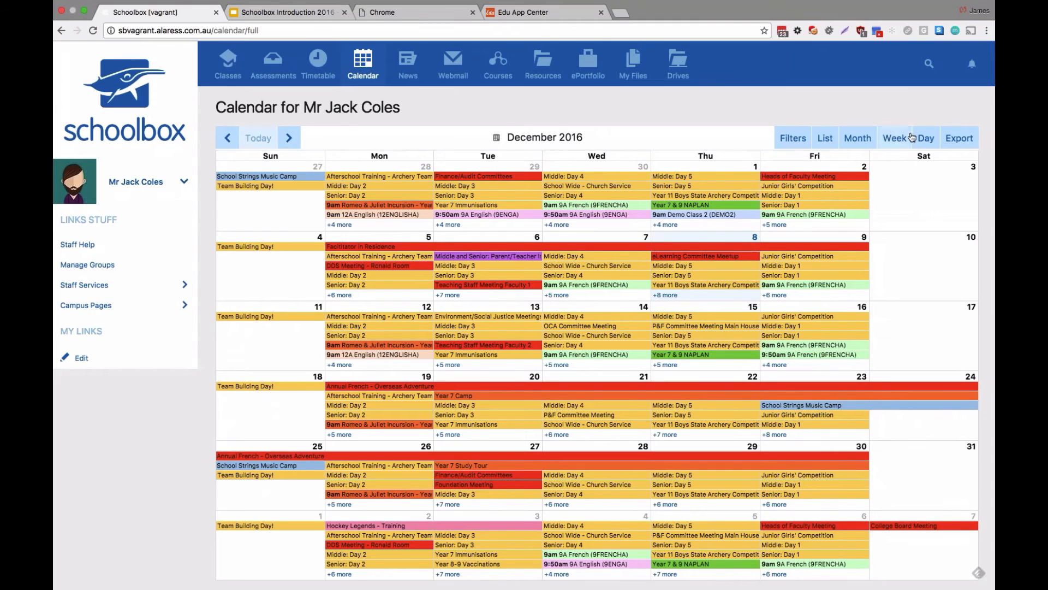
left_click(960, 137)
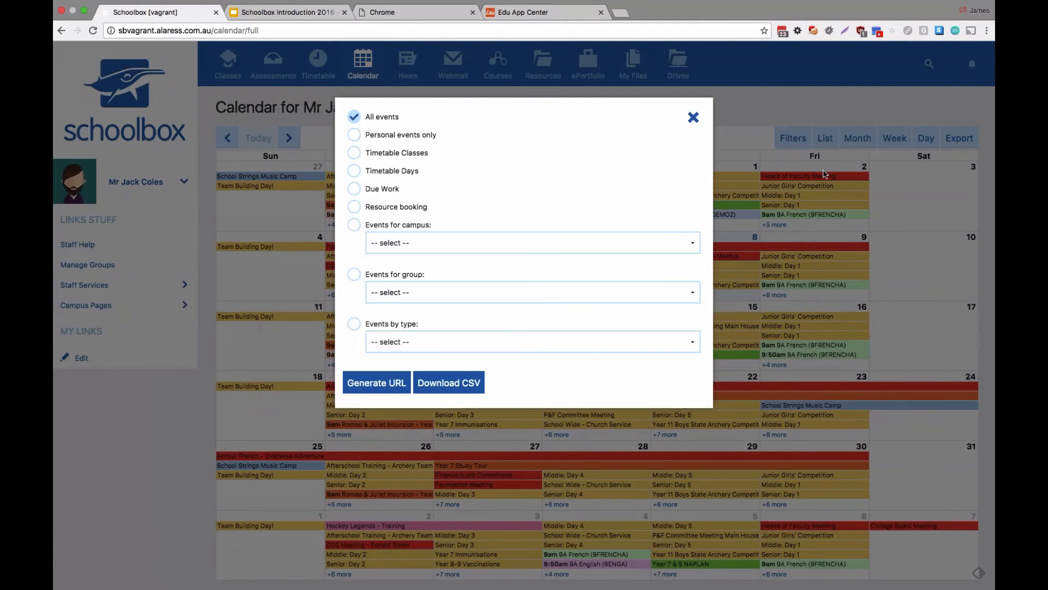
left_click(354, 323)
left_click(437, 340)
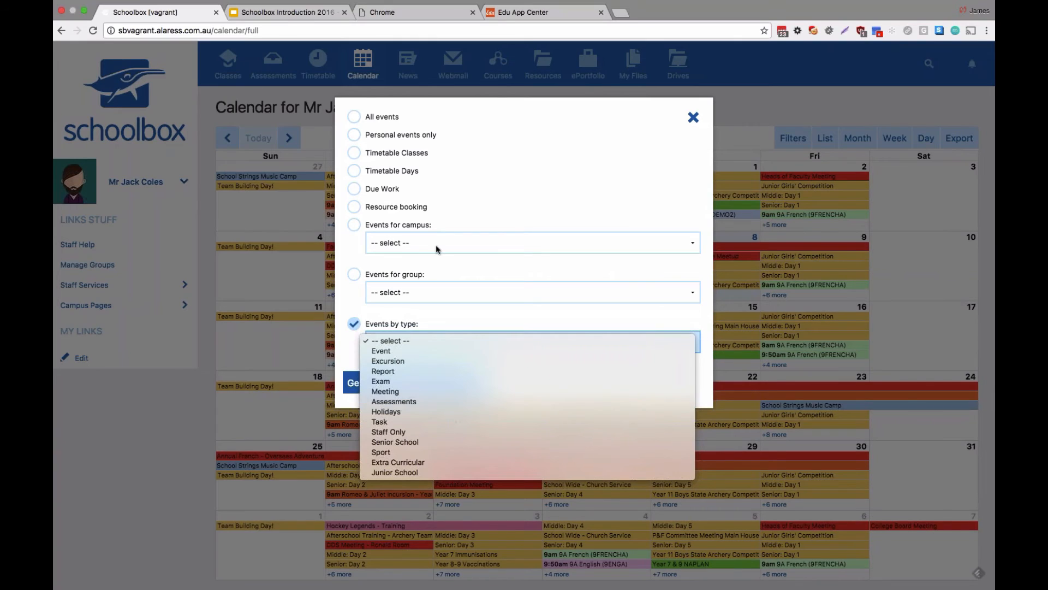
left_click(404, 211)
left_click(404, 211)
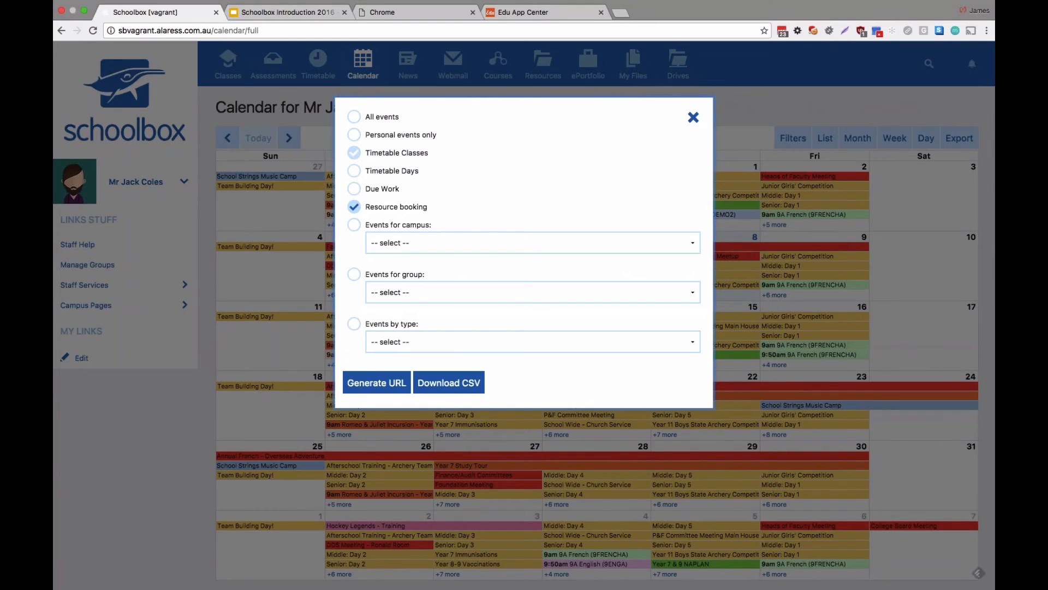
left_click(693, 117)
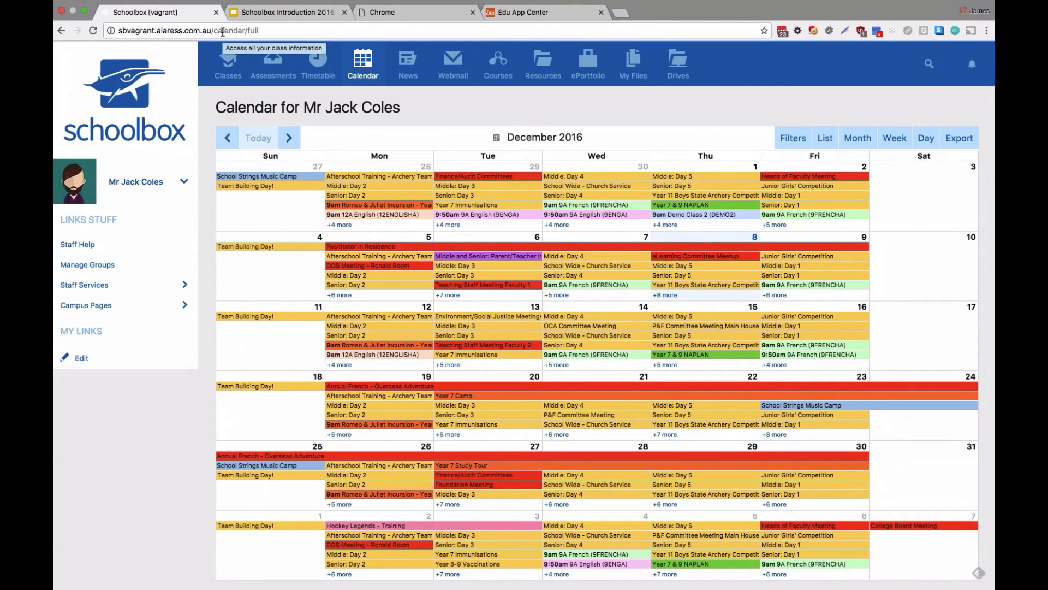
Step: Open the resource booking list, filter it to Venues, and display the availability of all venues
left_click(140, 289)
left_click(126, 117)
left_click(107, 98)
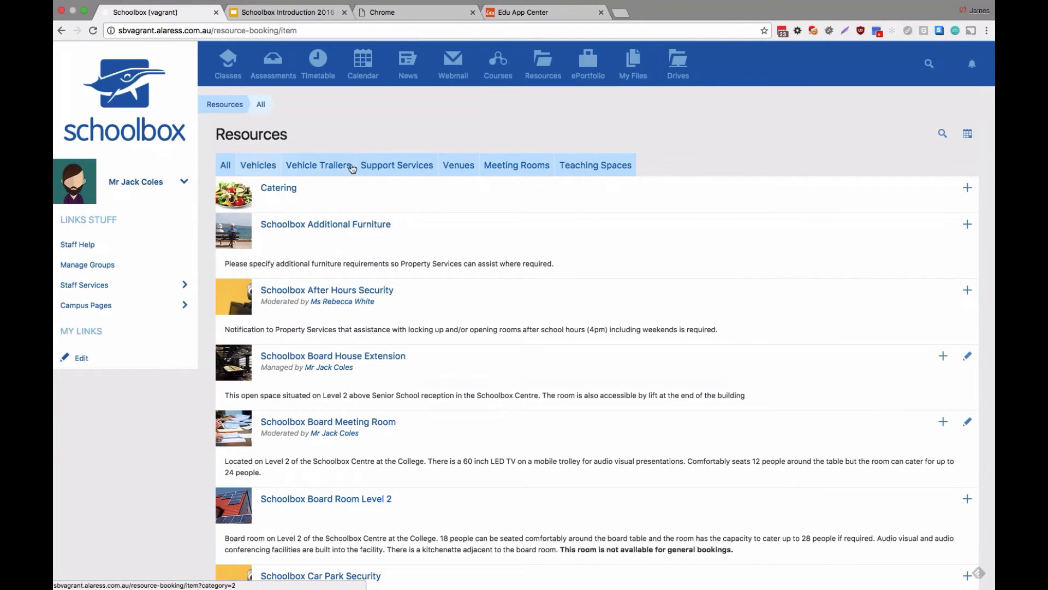
left_click(450, 173)
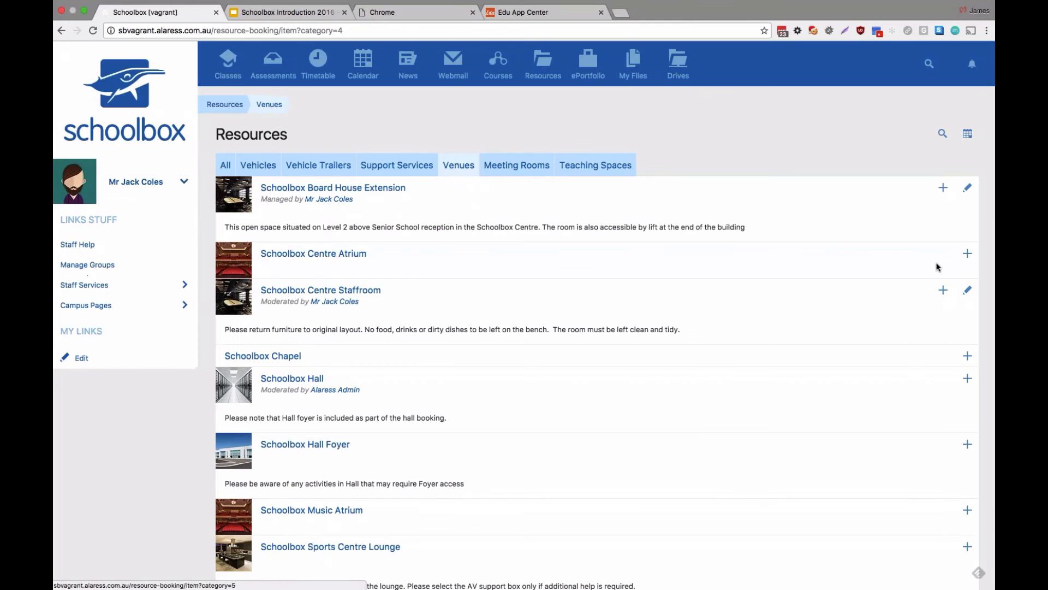
left_click(967, 134)
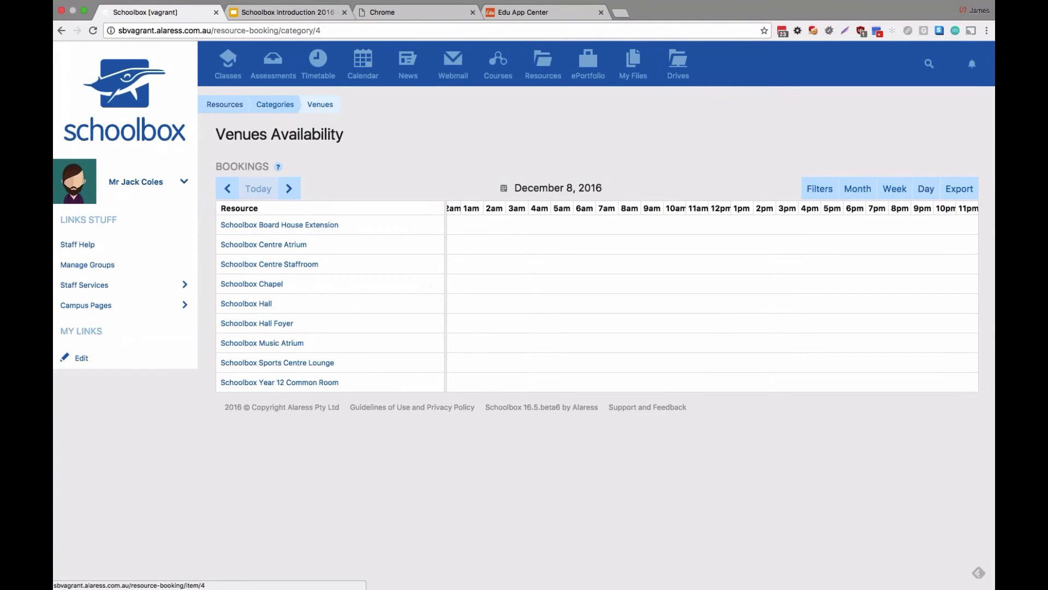
Step: View the live feed URL for exporting the Venues bookings and close it
left_click(947, 187)
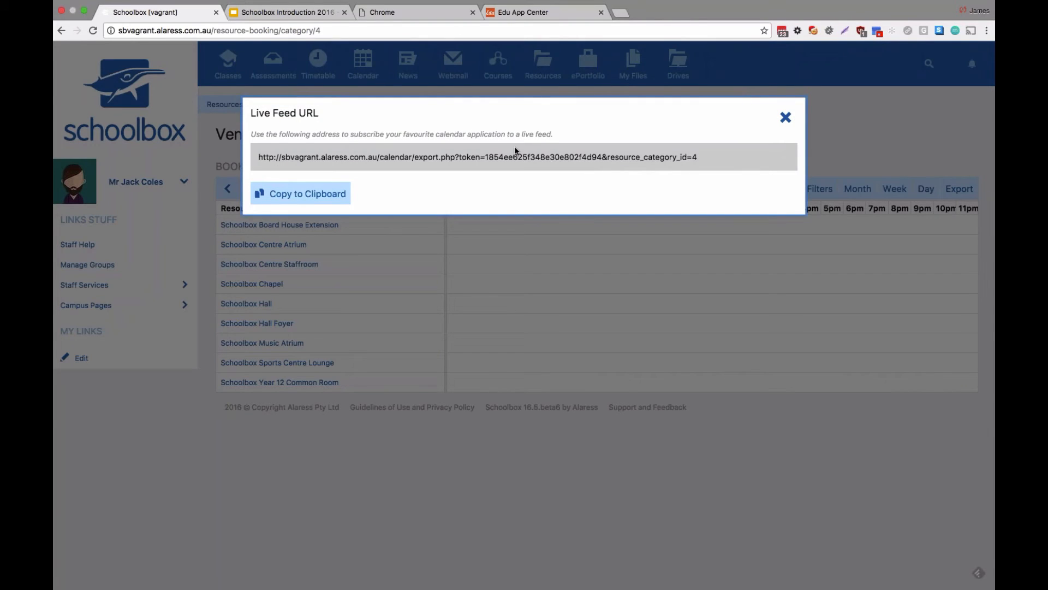
double_click(605, 158)
left_click(605, 157)
left_click(786, 117)
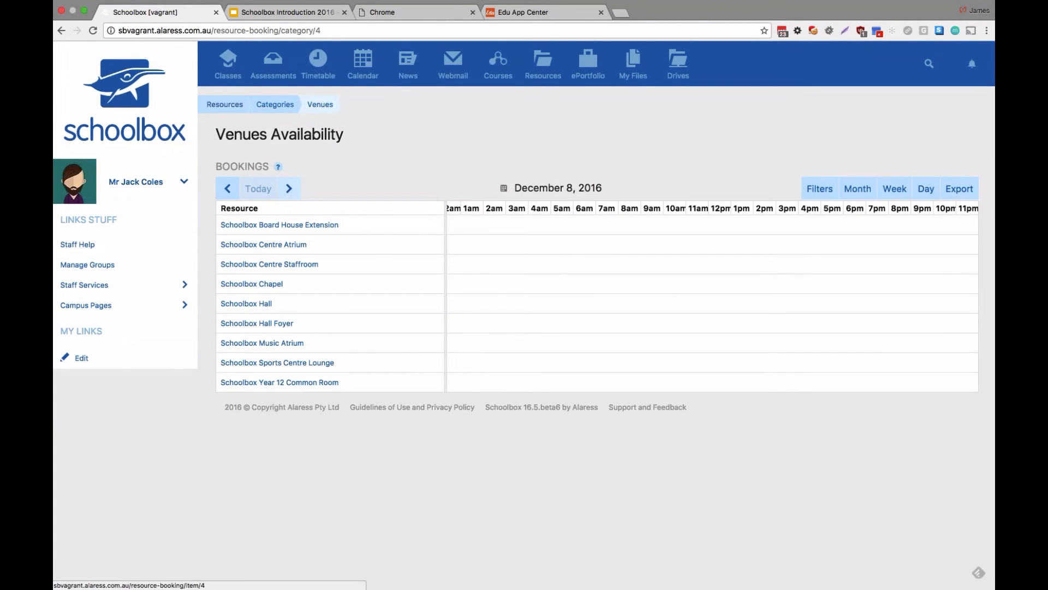
Step: Check the availability of the Meeting Rooms category and return to the full resource list
left_click(268, 109)
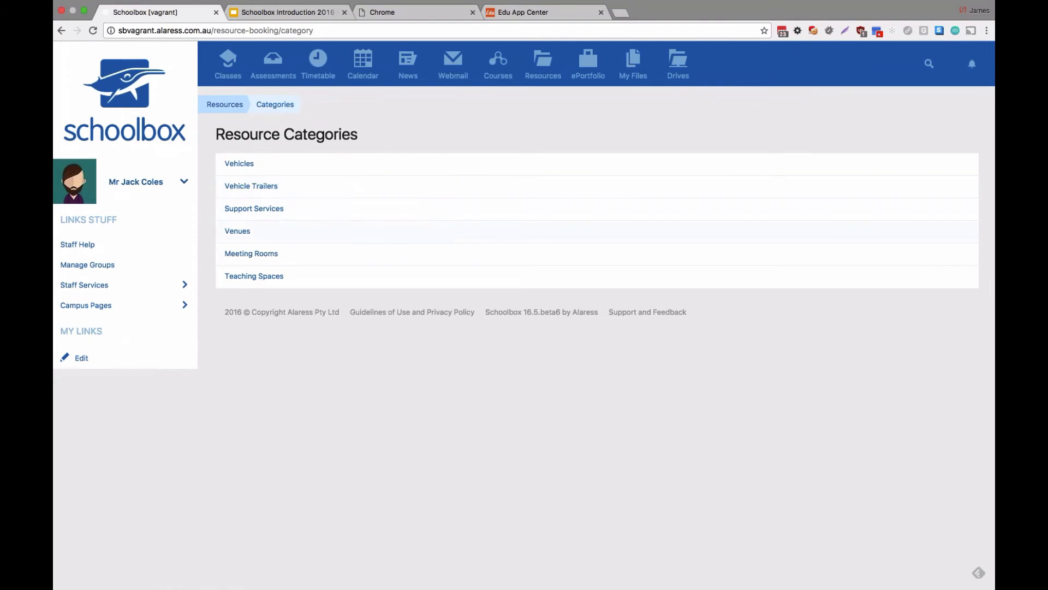
left_click(259, 258)
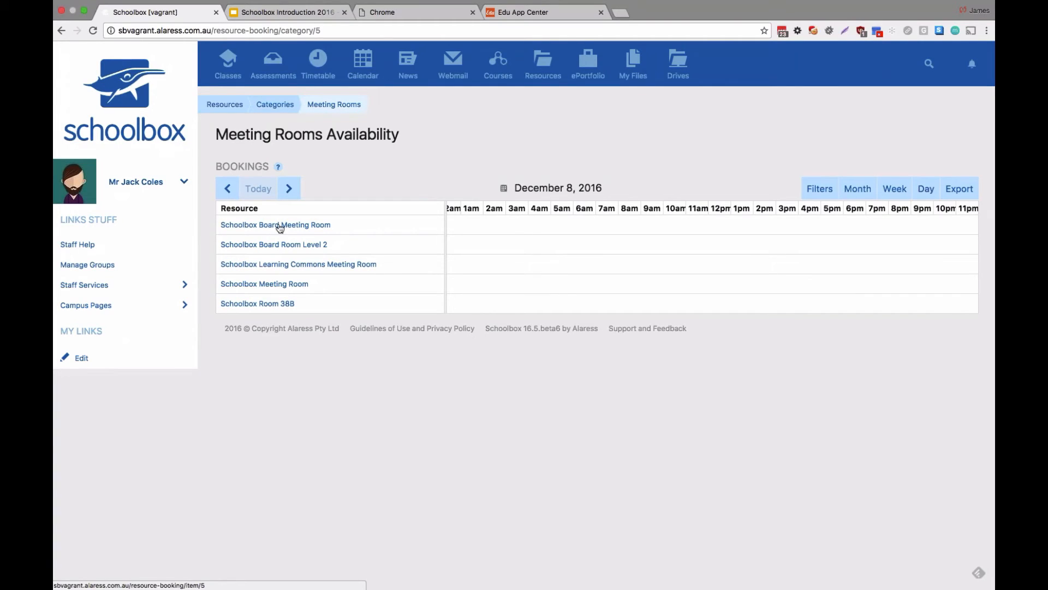
left_click(260, 103)
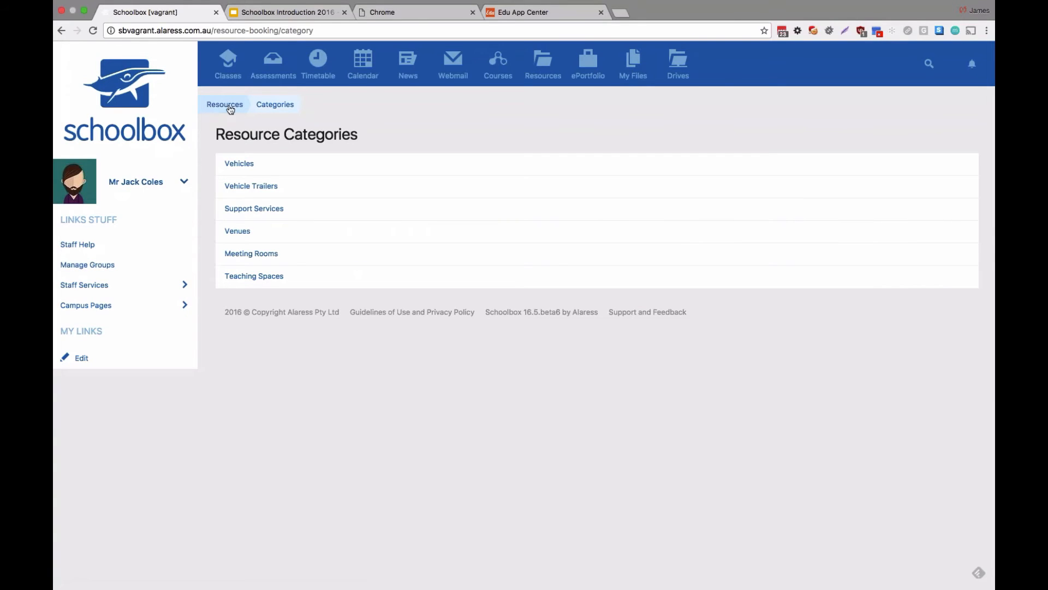
left_click(234, 111)
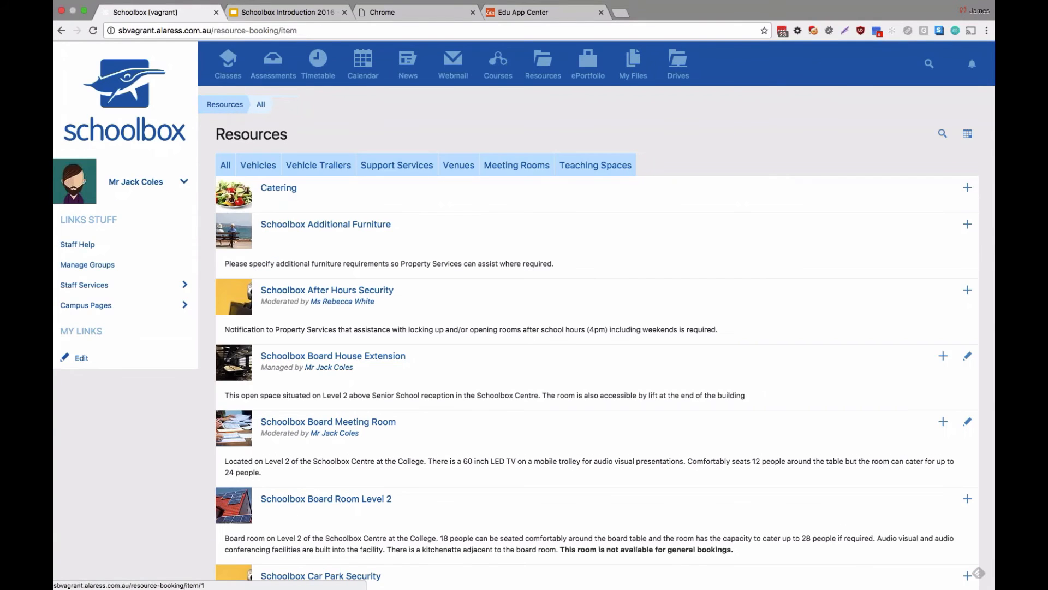
Step: Open the Schoolbox Board Meeting Room's bookings from the Meeting Rooms resources, and view and close their live feed URL
left_click(516, 165)
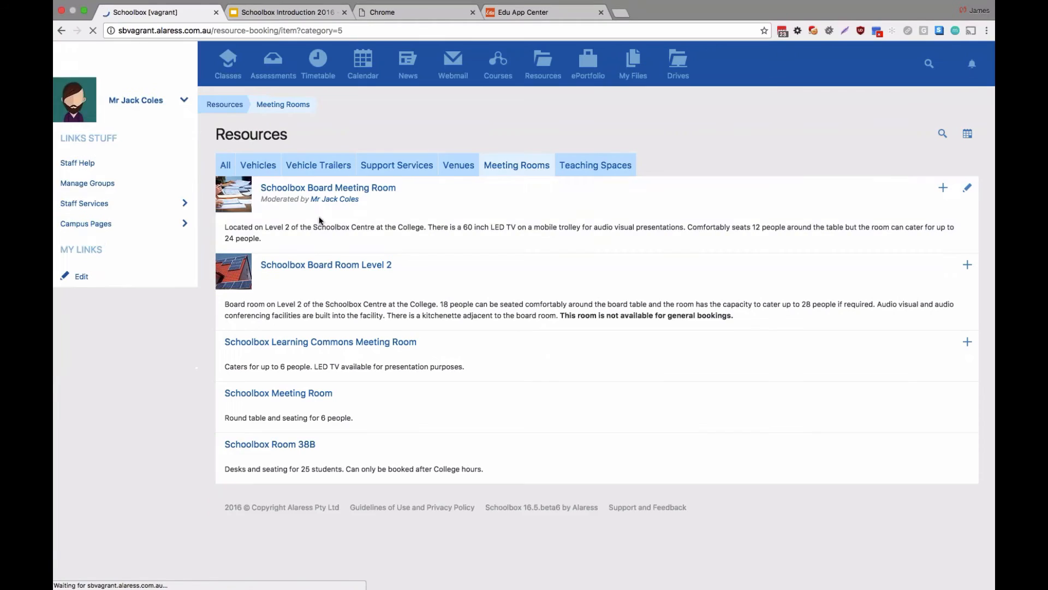
left_click(327, 187)
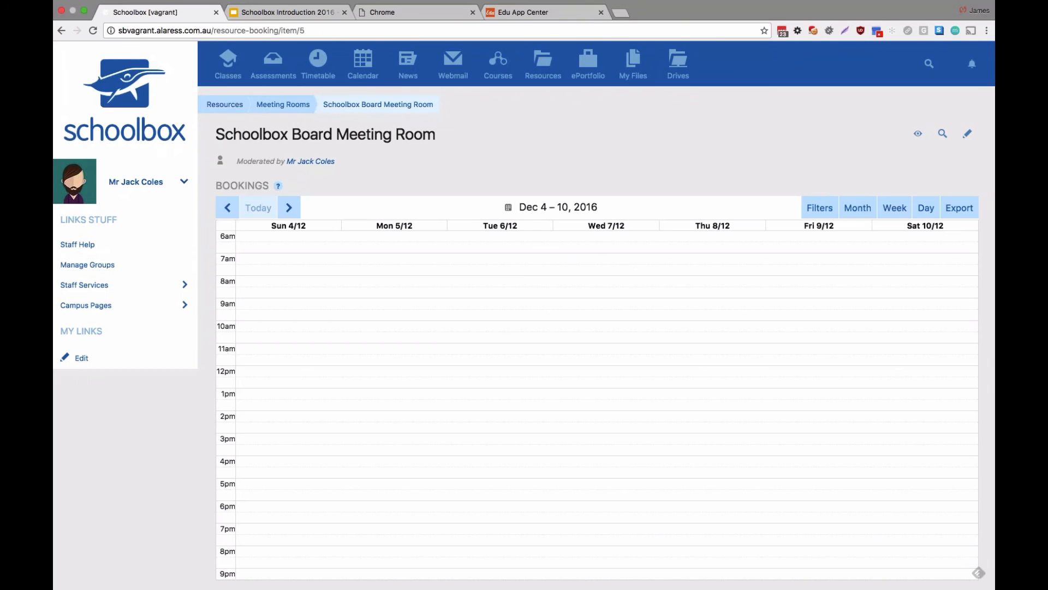
left_click(959, 208)
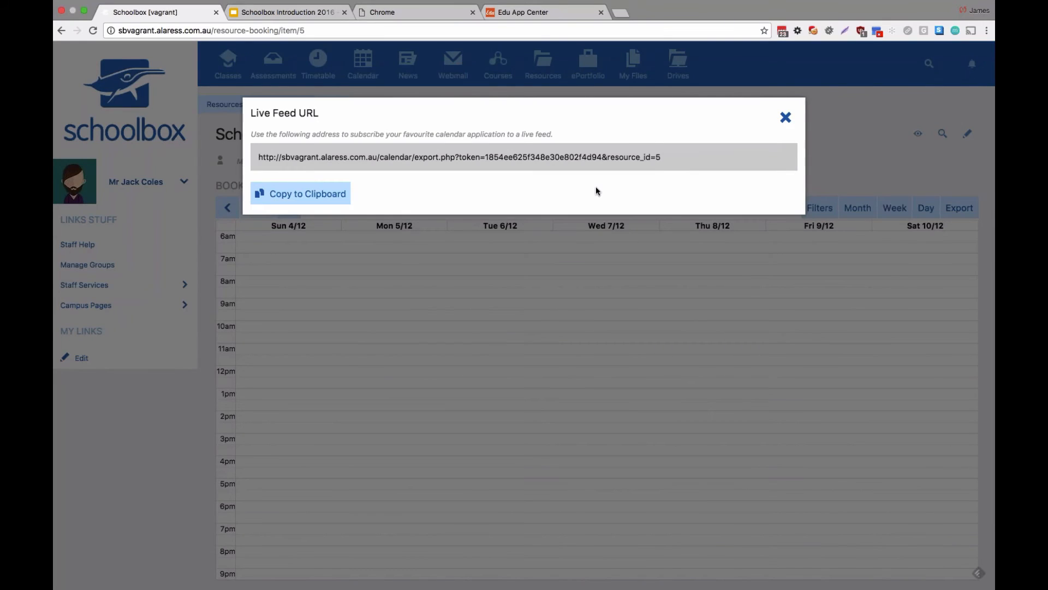
key("Escape")
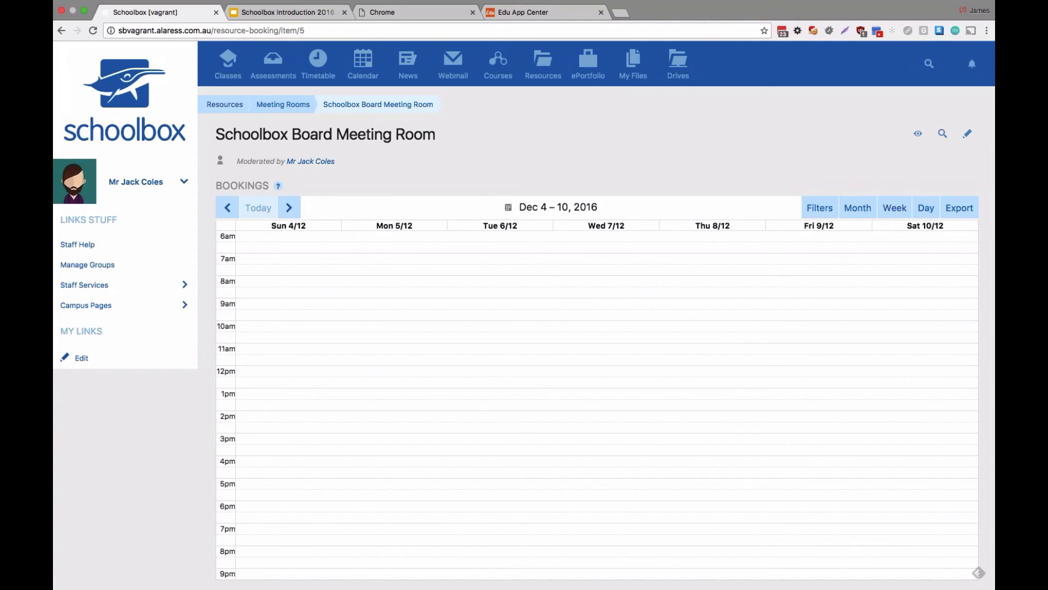
Step: Open Demo Class Page 1 (DEMO1) from the class list and show the components that can be added to it
left_click(168, 186)
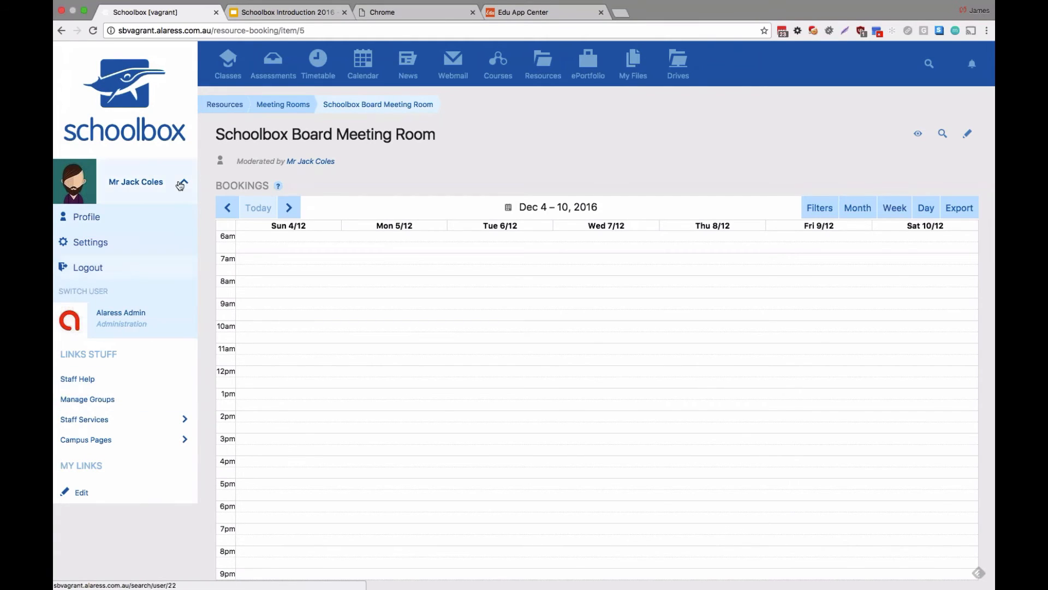
left_click(210, 70)
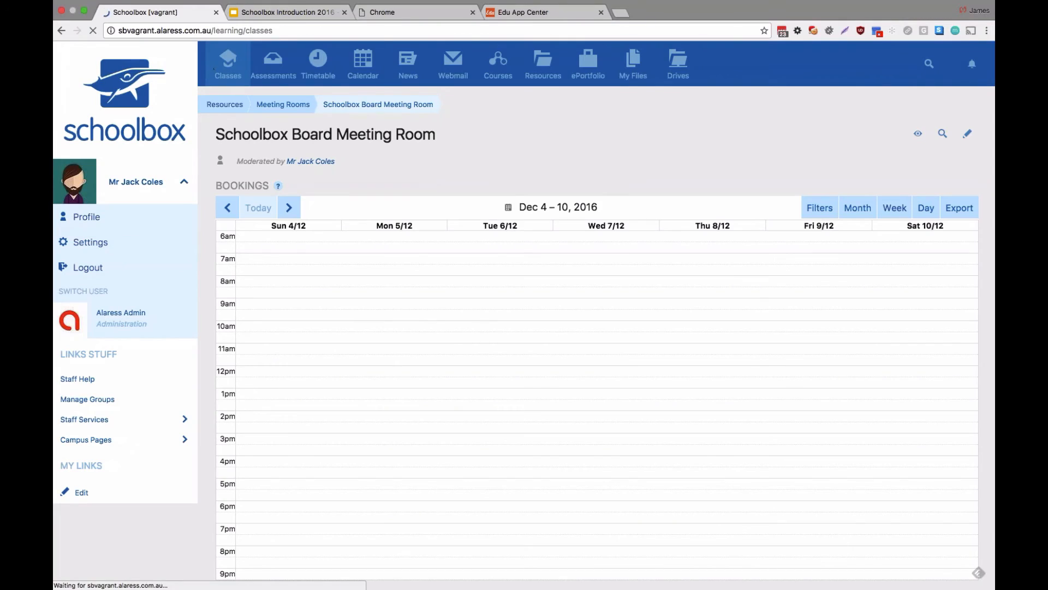
scroll(327, 423, "down", 5)
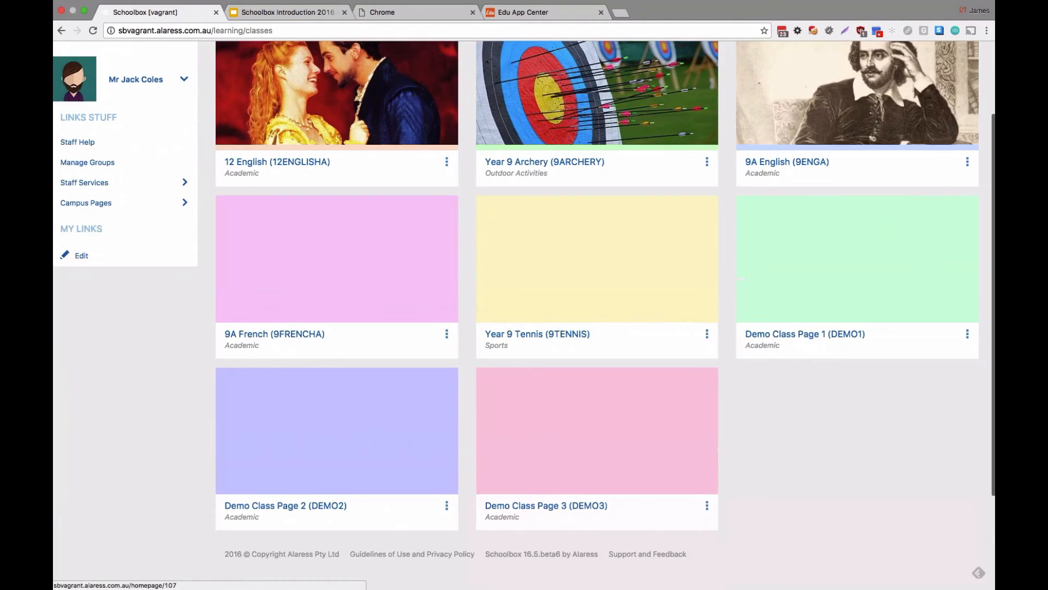
left_click(802, 336)
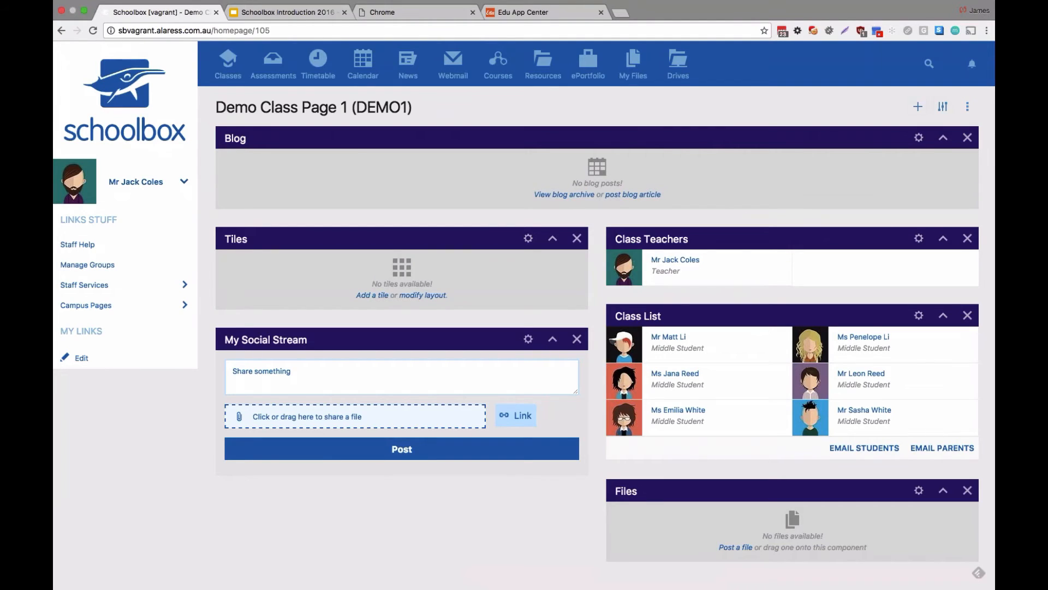
left_click(917, 107)
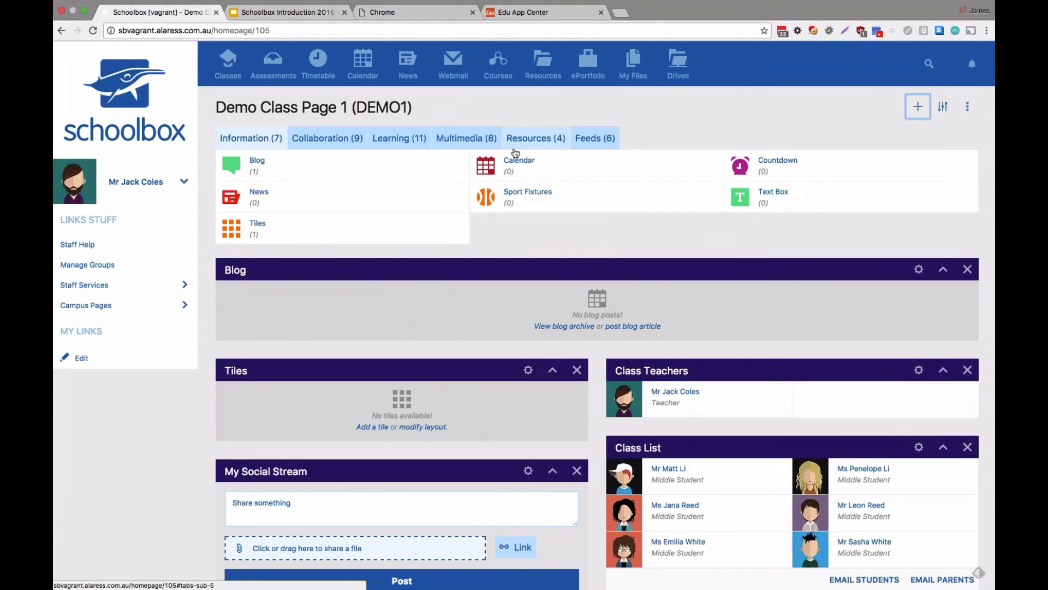
Step: Add the Tasks component from the Learning components above Tiles on the Demo Class Page 1 (DEMO1) page
left_click(402, 140)
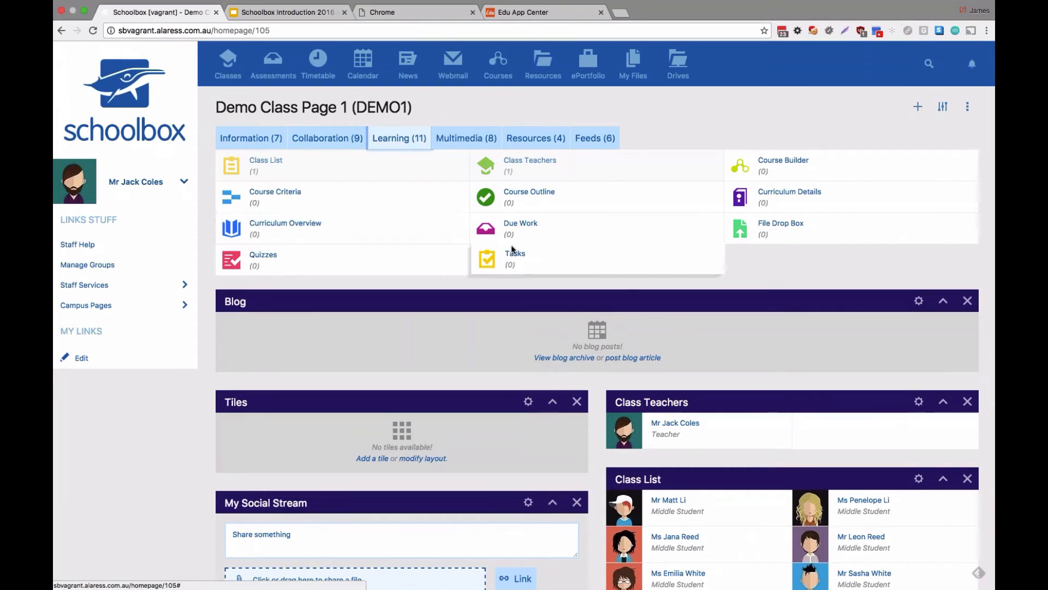
left_click_drag(541, 260, 371, 430)
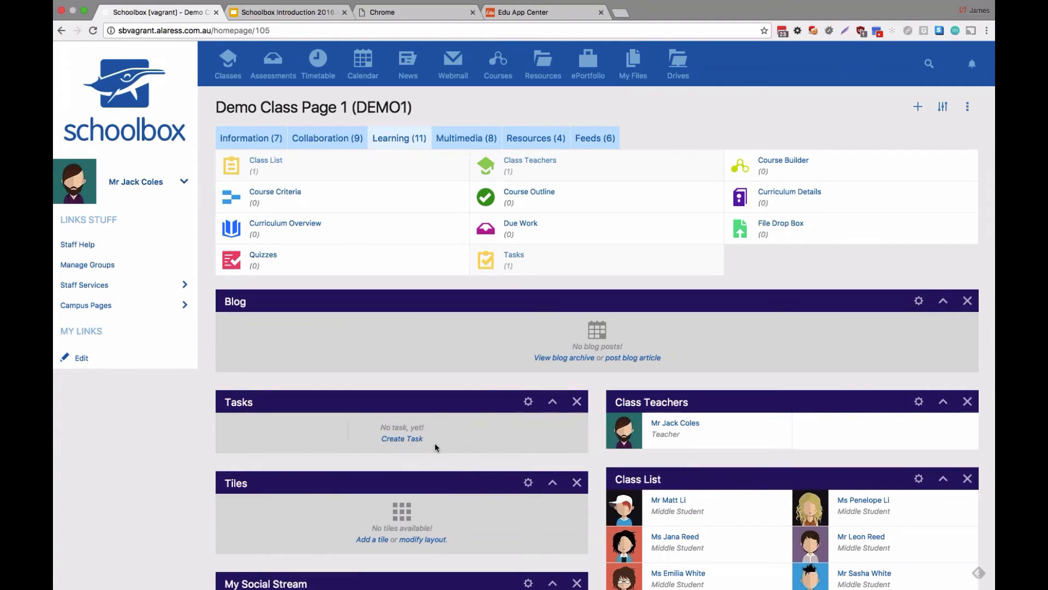
scroll(435, 445, "down", 2)
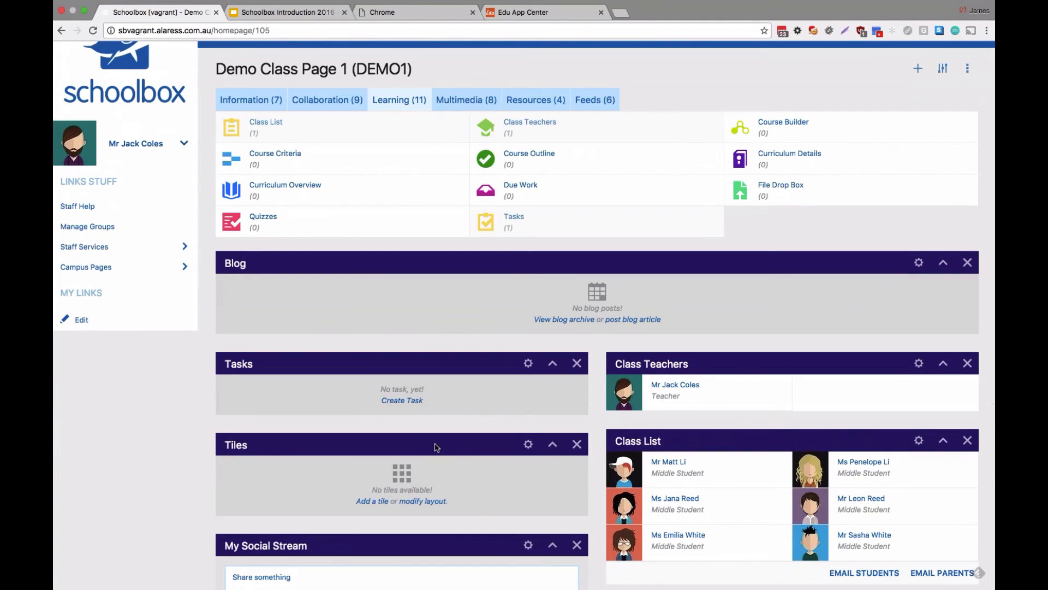
scroll(436, 447, "down", 3)
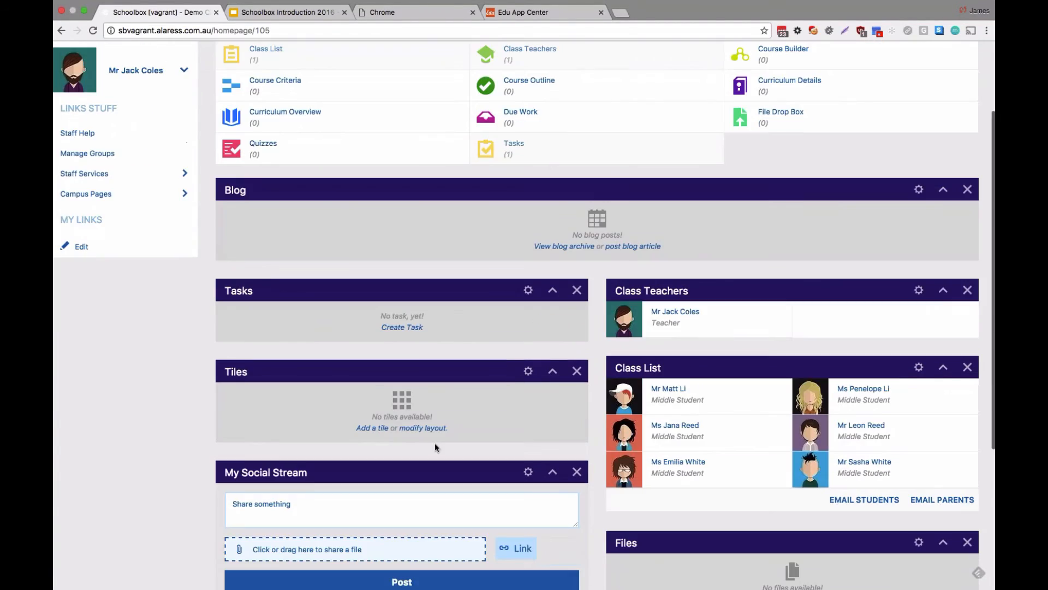
scroll(435, 443, "down", 2)
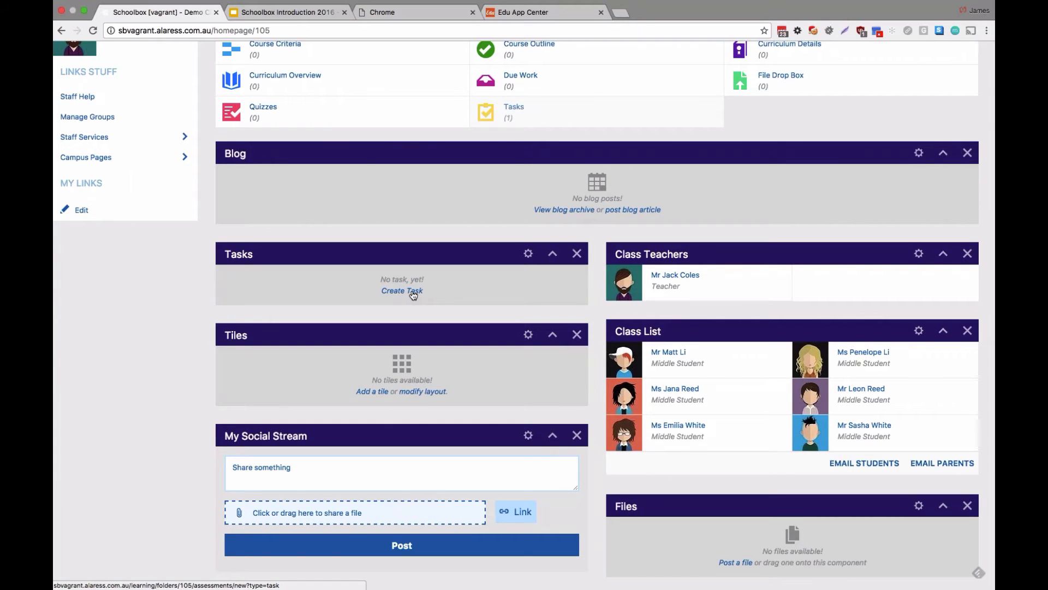
scroll(413, 294, "up", 1)
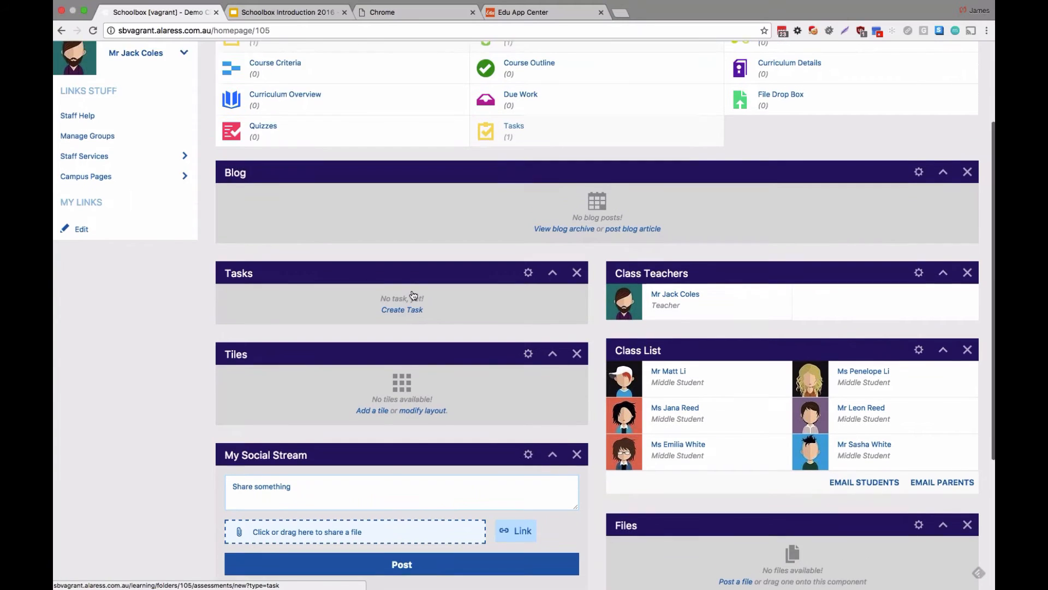
Step: View the Multimedia components, including Embed Learning Tool, and add the Sport Fixtures information component above Tasks
left_click(471, 48)
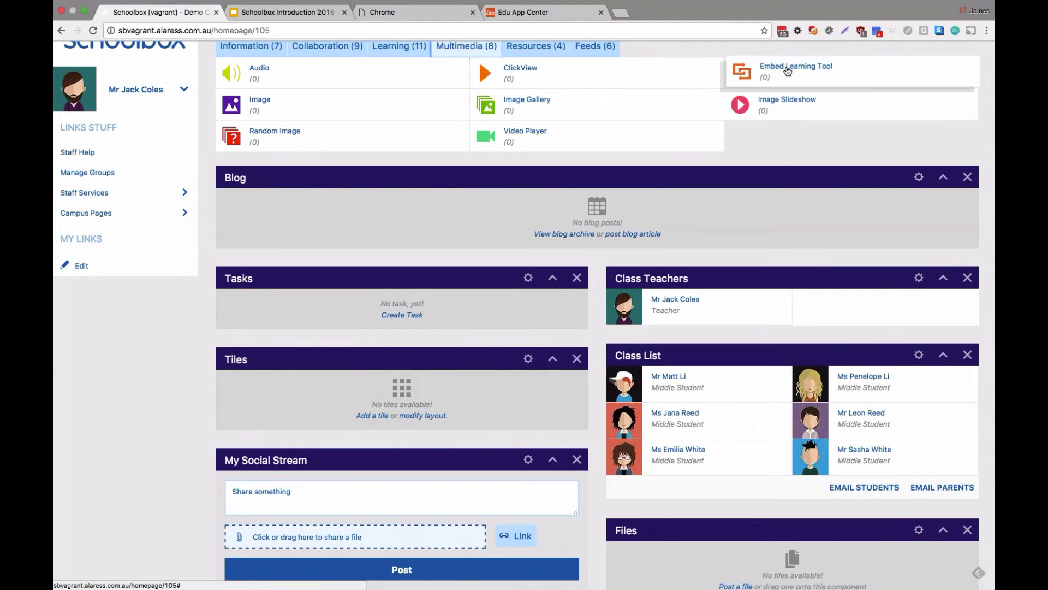
mouse_move(798, 72)
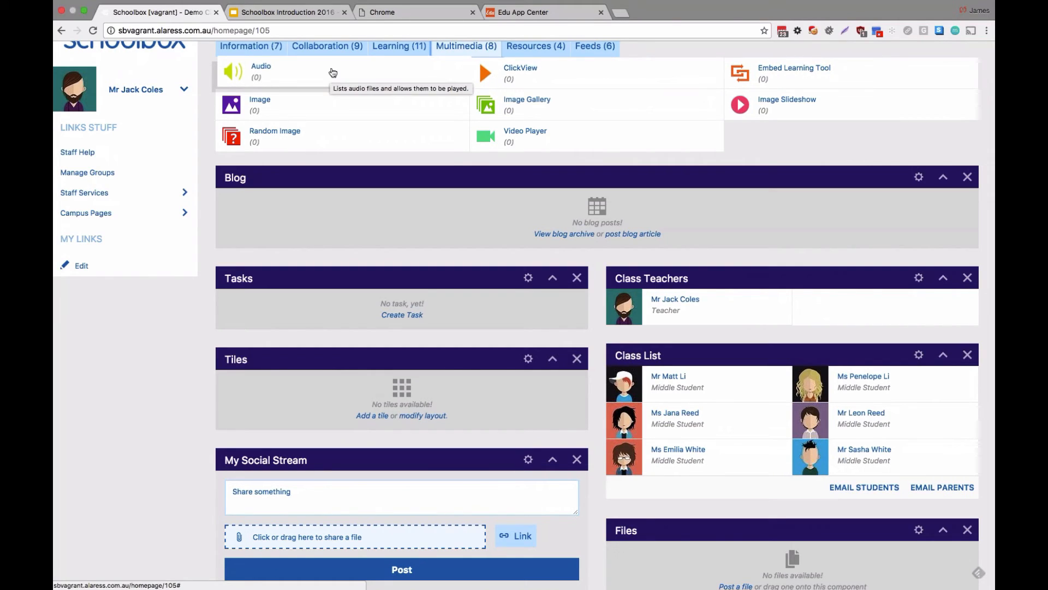
left_click(251, 46)
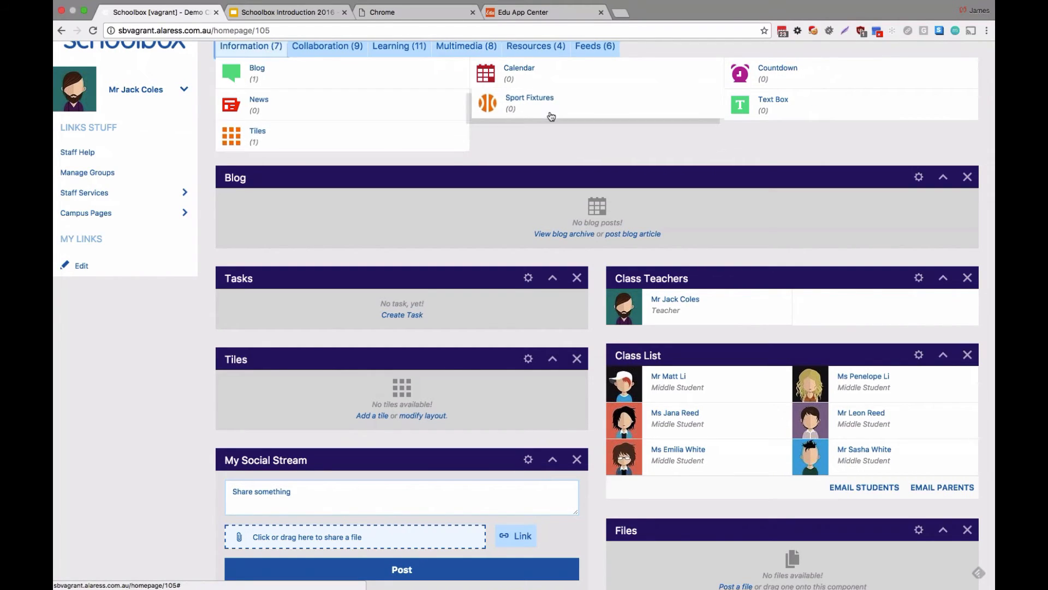
left_click_drag(516, 112, 389, 306)
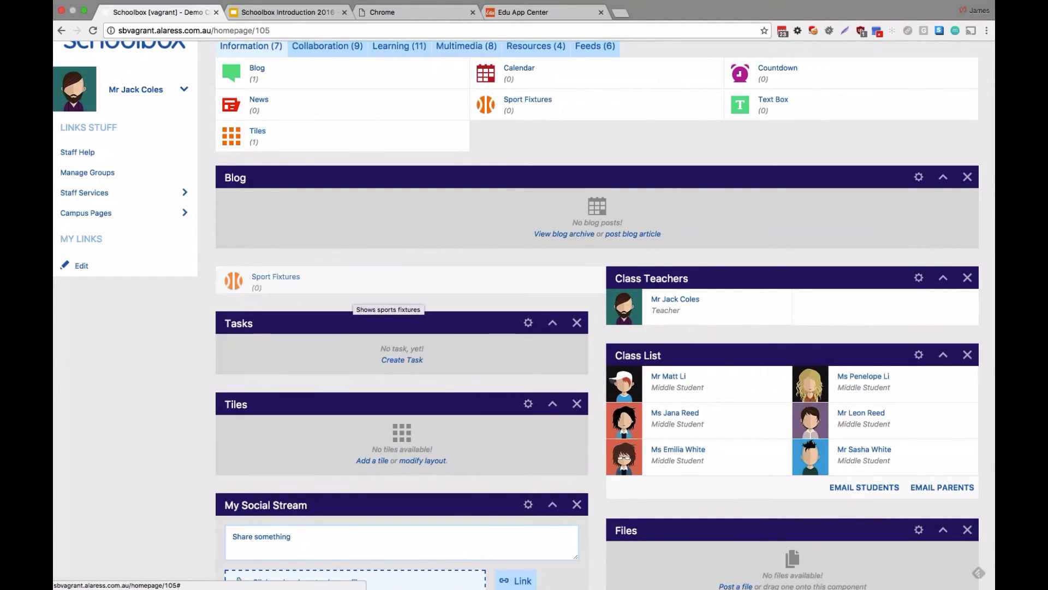
Step: Try to set the team to display in the Sports Fixtures component to "warriors" and update the component
left_click(528, 278)
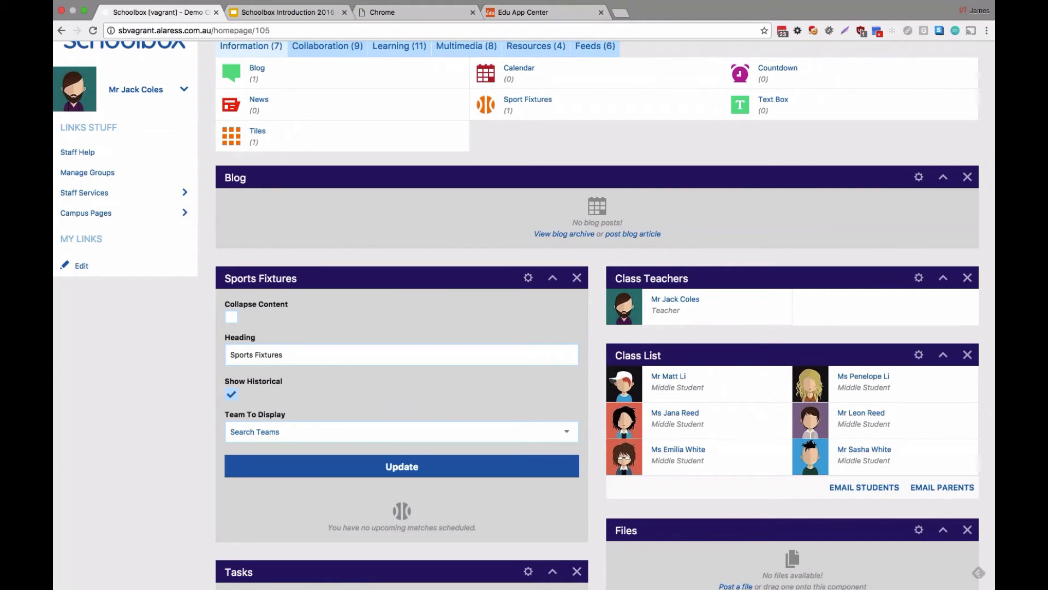
type("raid")
key("BackSpace")
key("BackSpace")
type("i")
key("BackSpace")
key("BackSpace")
key("BackSpace")
type("warriors")
left_click(436, 471)
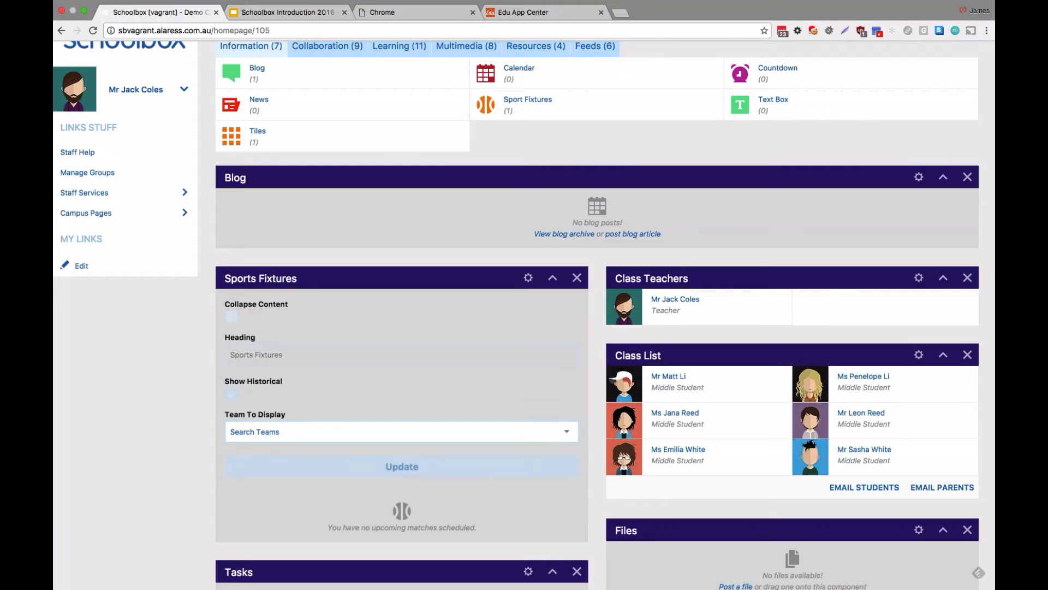
Step: Search for the "warriors" team again in the Sports Fixtures settings and clear the entered text
left_click(528, 277)
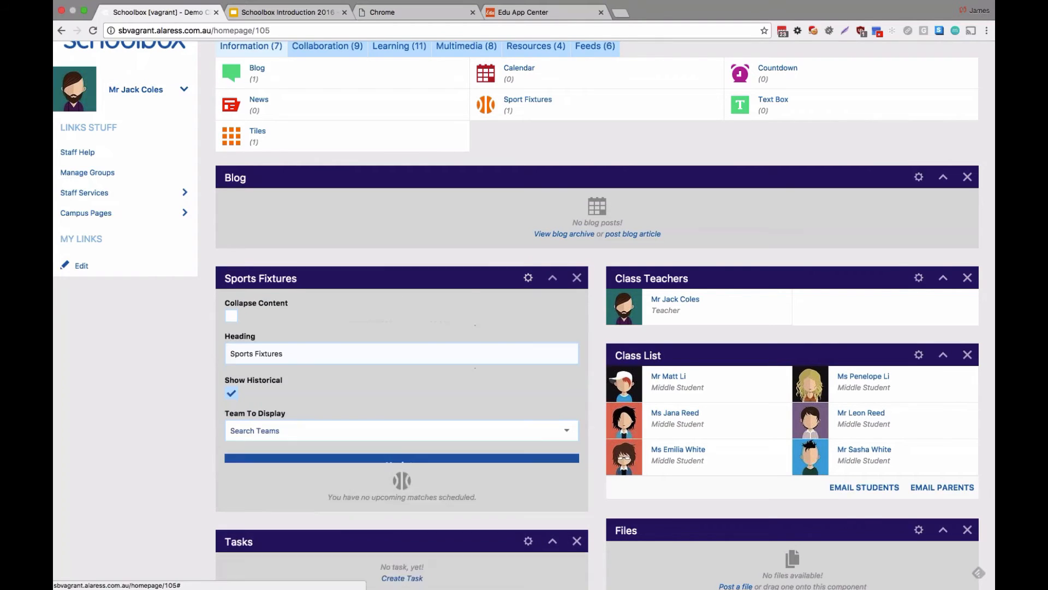
type("war")
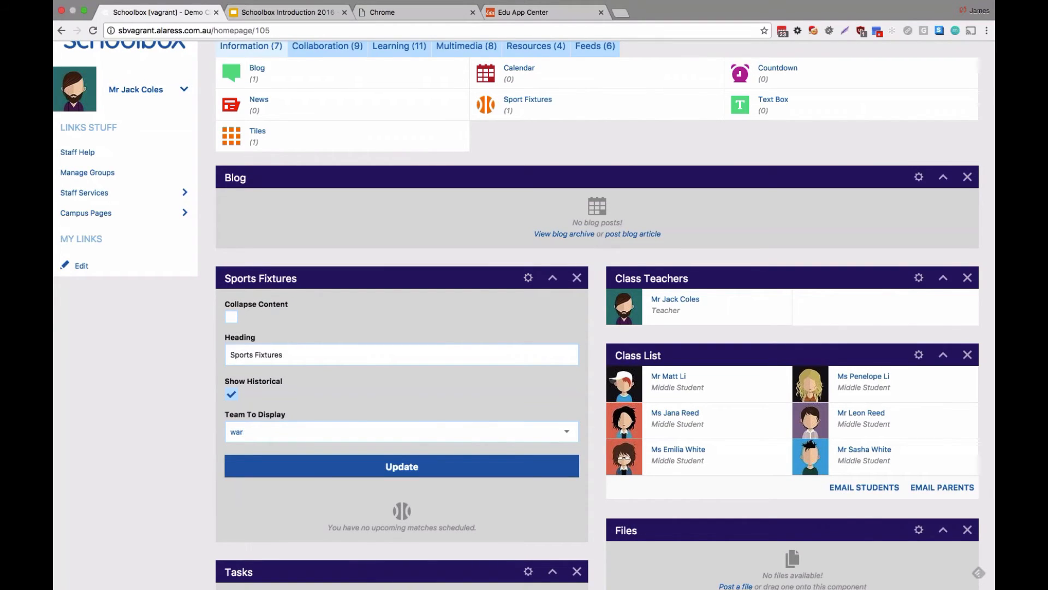
type("ri")
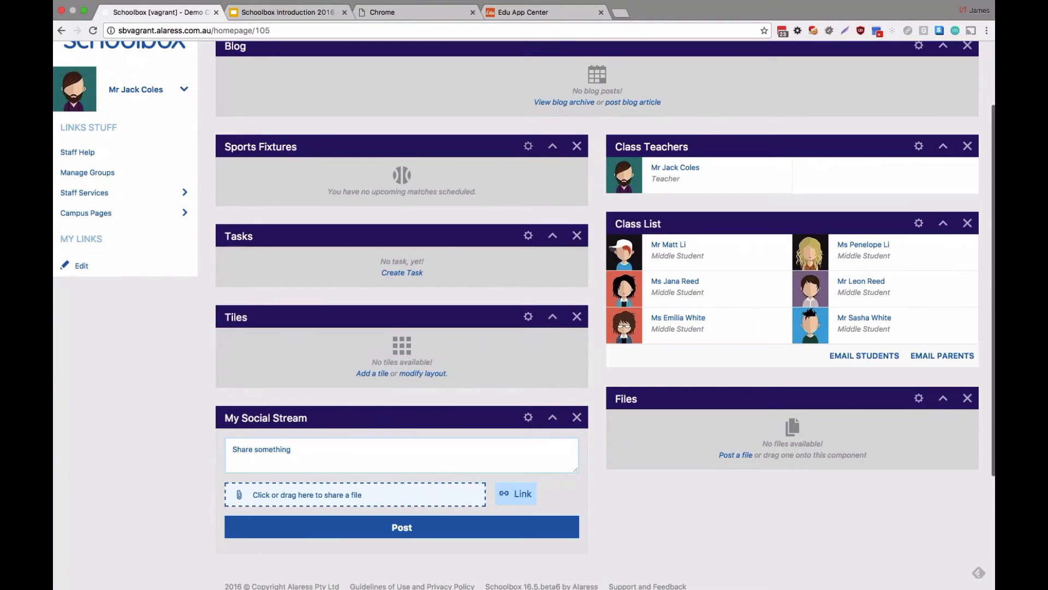
left_click(528, 146)
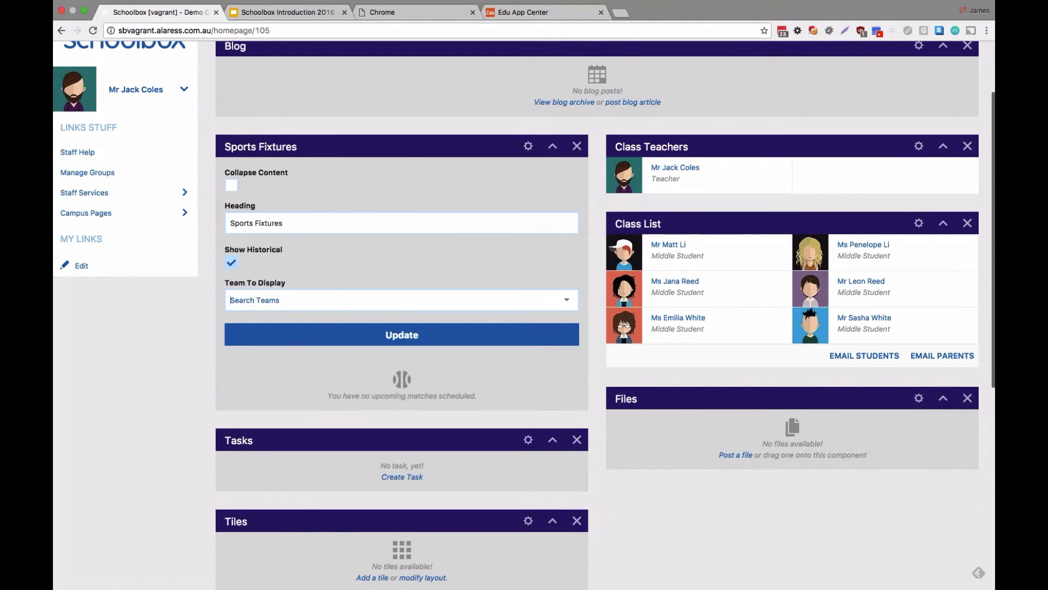
type("warri")
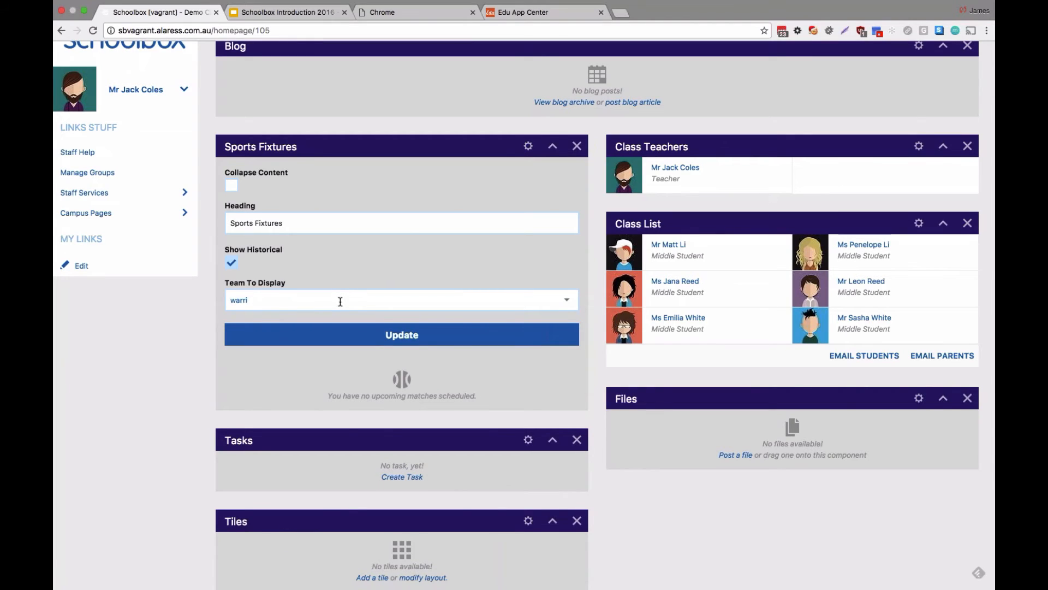
type("ors")
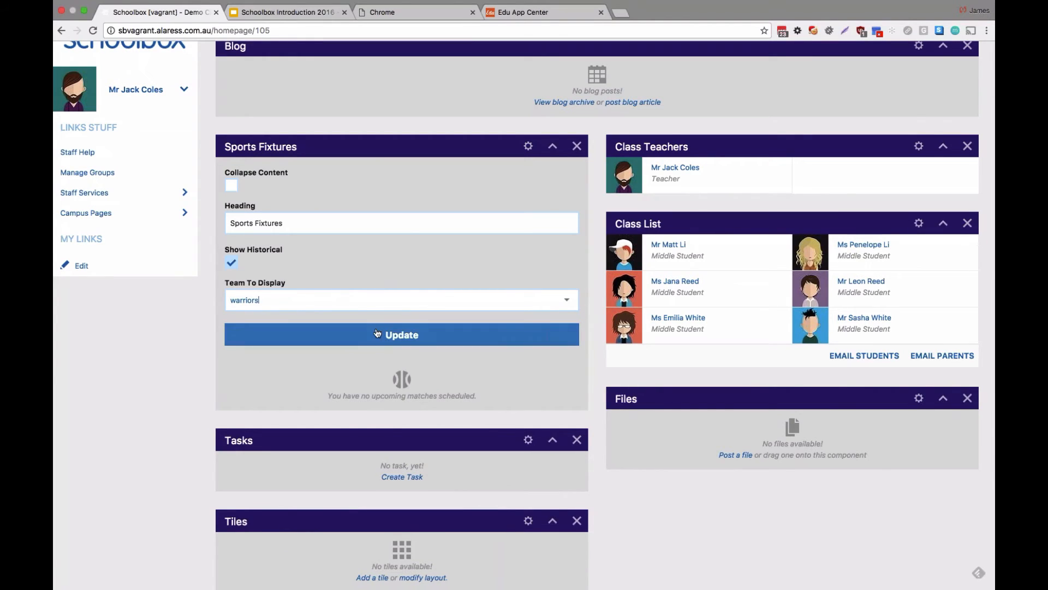
key("BackSpace")
key("BackSpace")
key("BackSpace")
key("BackSpace")
key("BackSpace")
key("BackSpace")
key("BackSpace")
key("BackSpace")
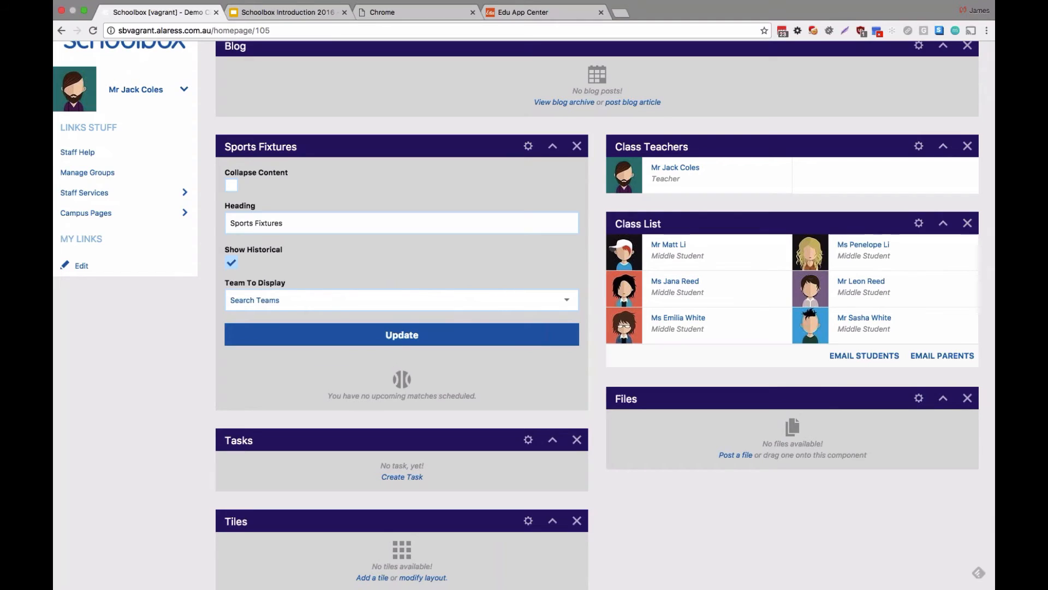
Step: Enter "warriors" once more as the Sports Fixtures team to display and apply the update
type("warriio")
key("BackSpace")
type("ors")
left_click(468, 332)
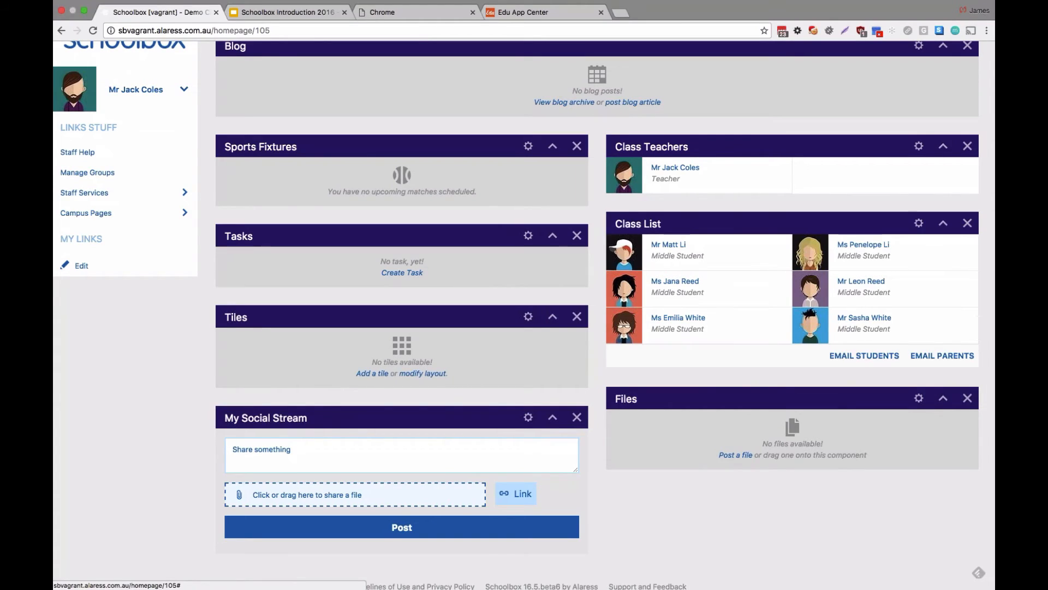
Step: Review the Show Historical and Team To Display settings of the Sports Fixtures component and close its settings
scroll(523, 306, "up", 2)
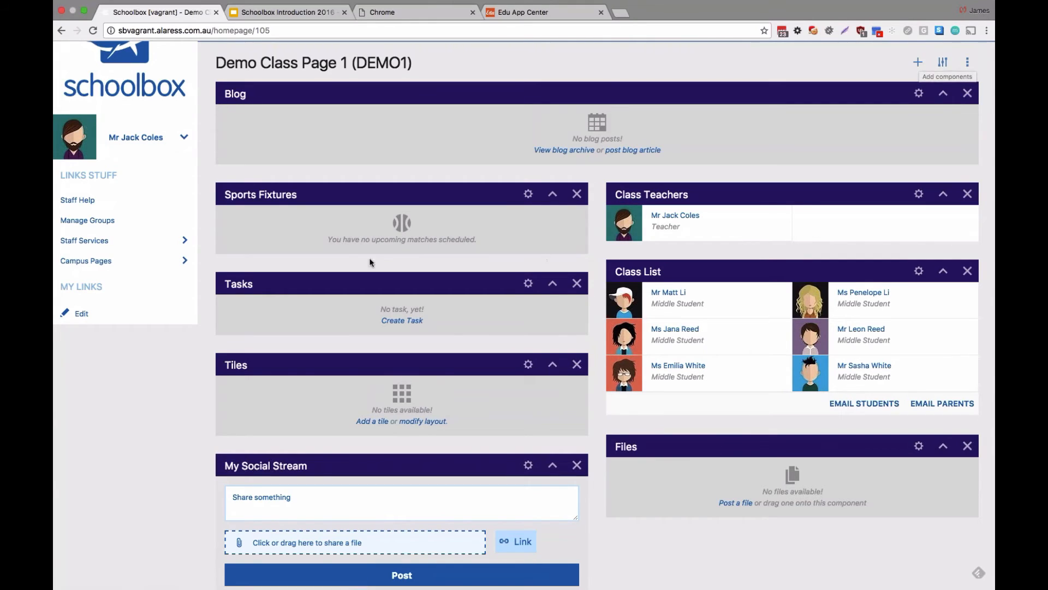
left_click(527, 194)
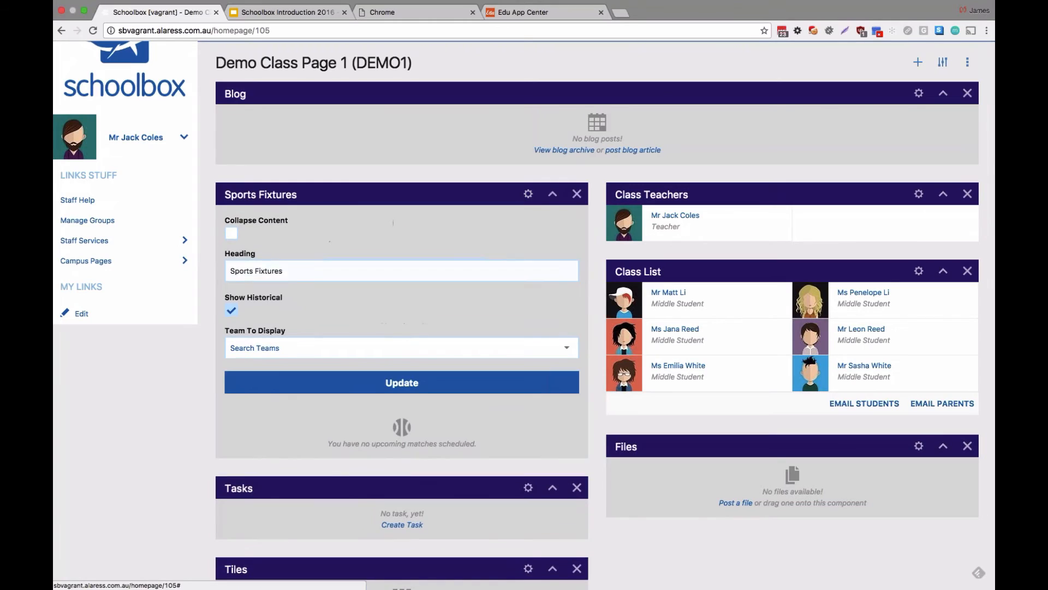
left_click(232, 312)
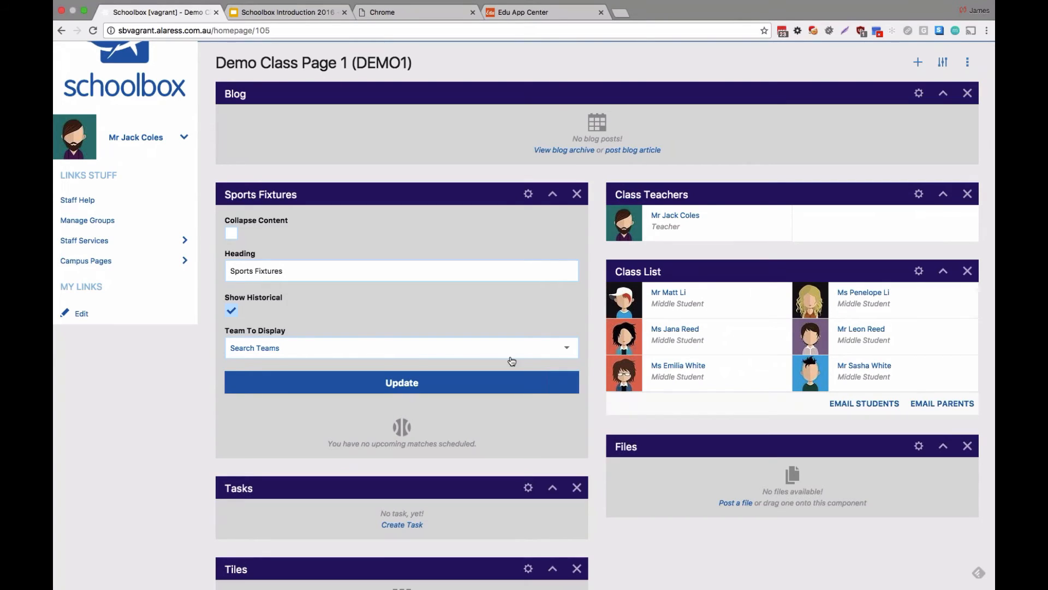
left_click(568, 351)
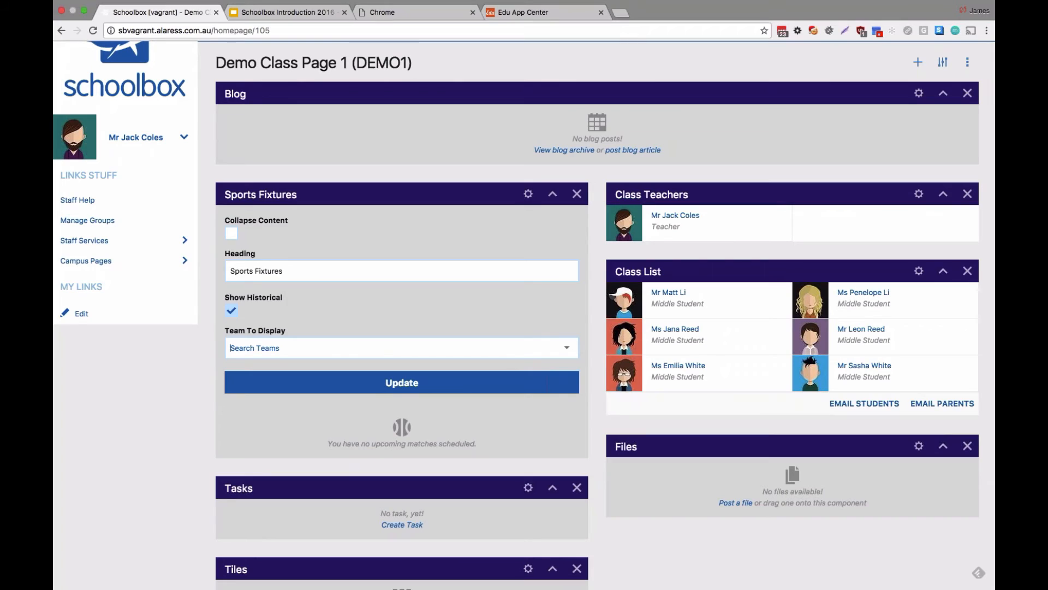
left_click(528, 194)
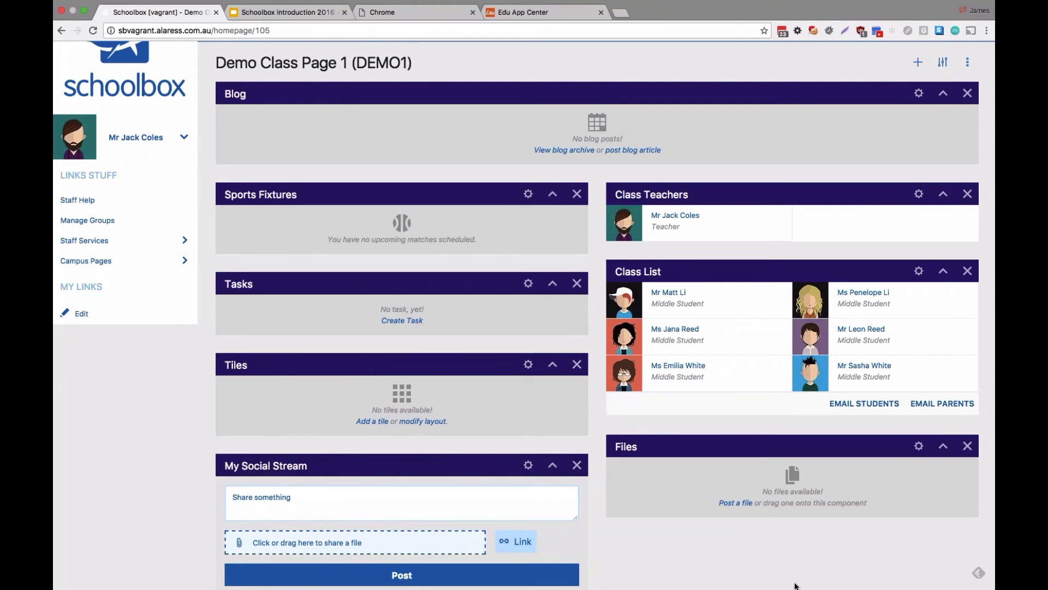
Step: Examine the Files component and its hint about posting a file or adding one directly to the component
scroll(575, 341, "down", 3)
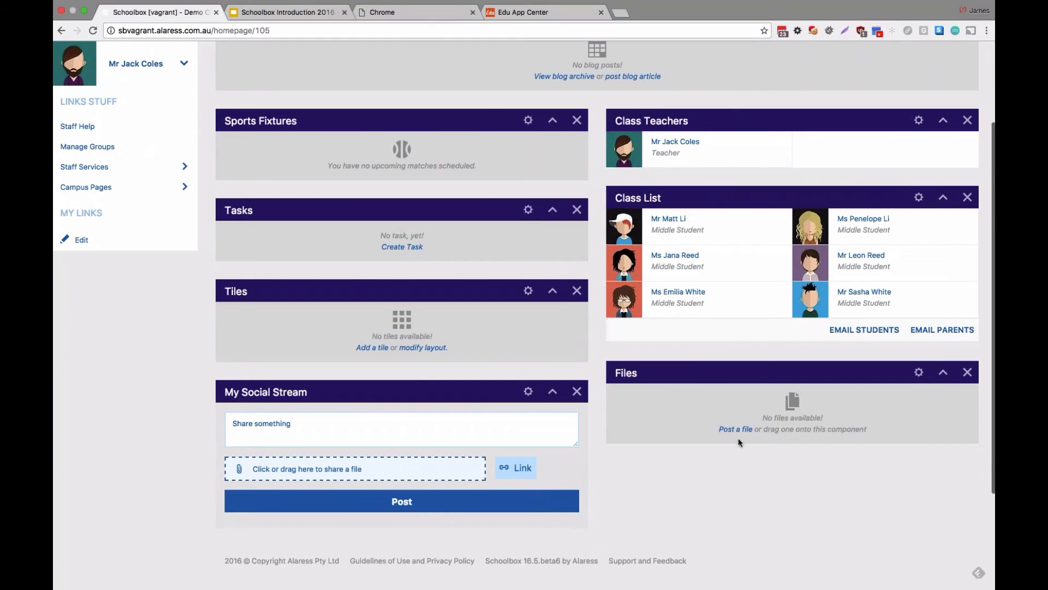
left_click_drag(713, 429, 833, 435)
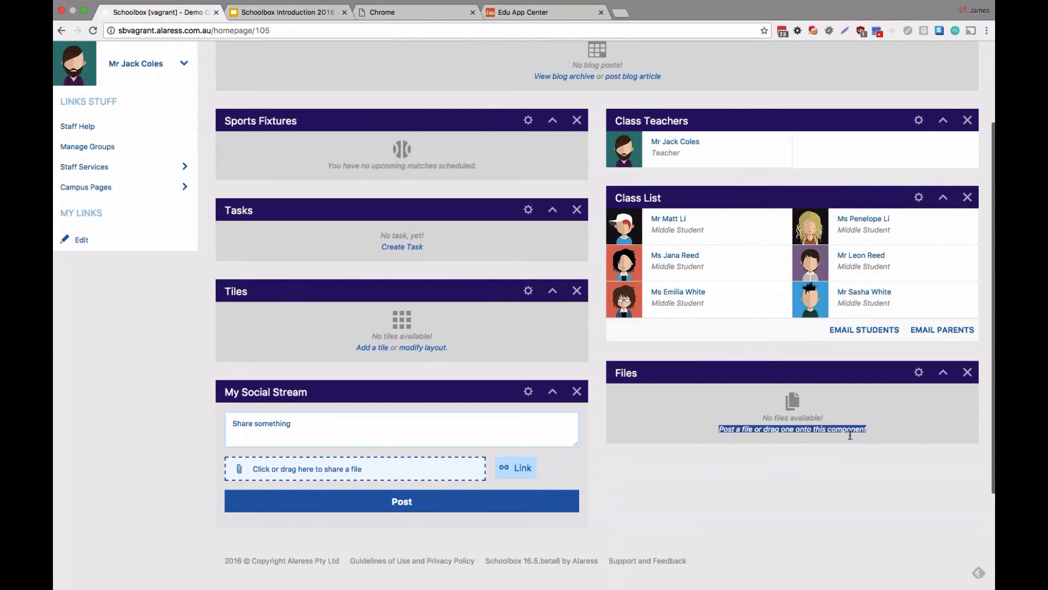
left_click(881, 435)
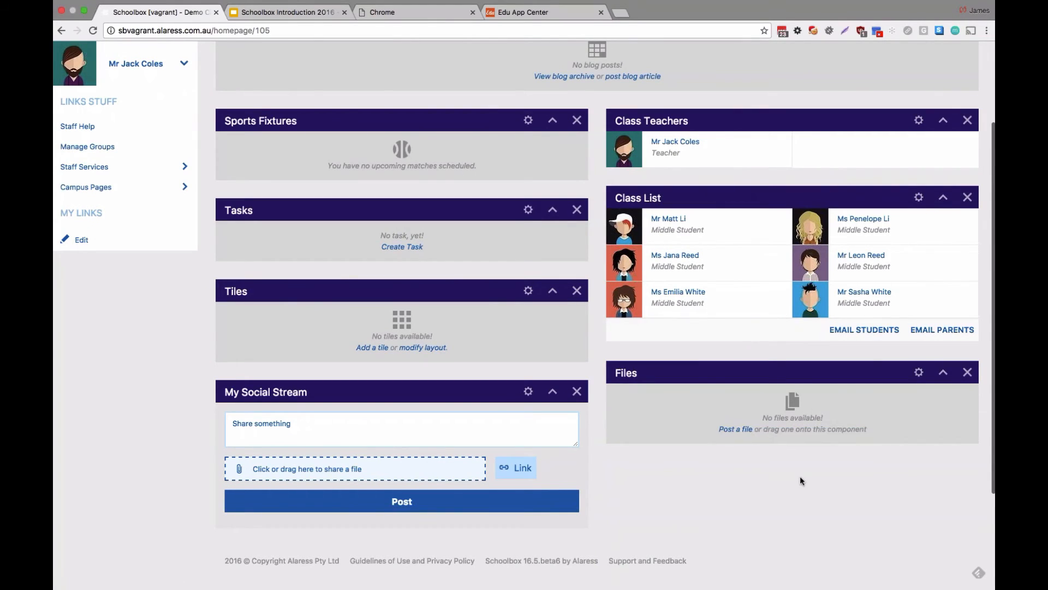
scroll(725, 461, "down", 2)
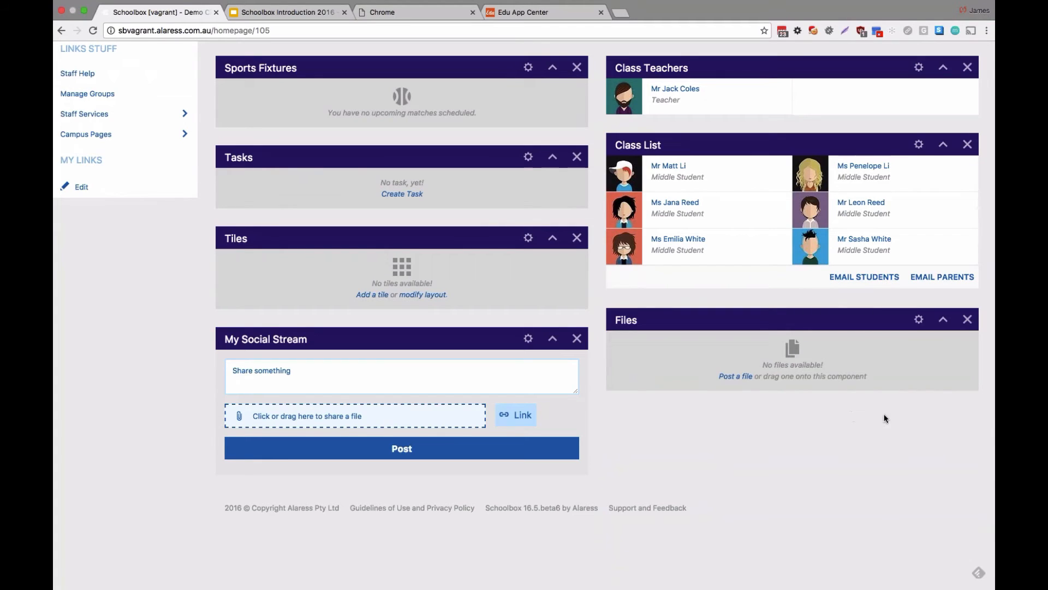
scroll(630, 343, "up", 5)
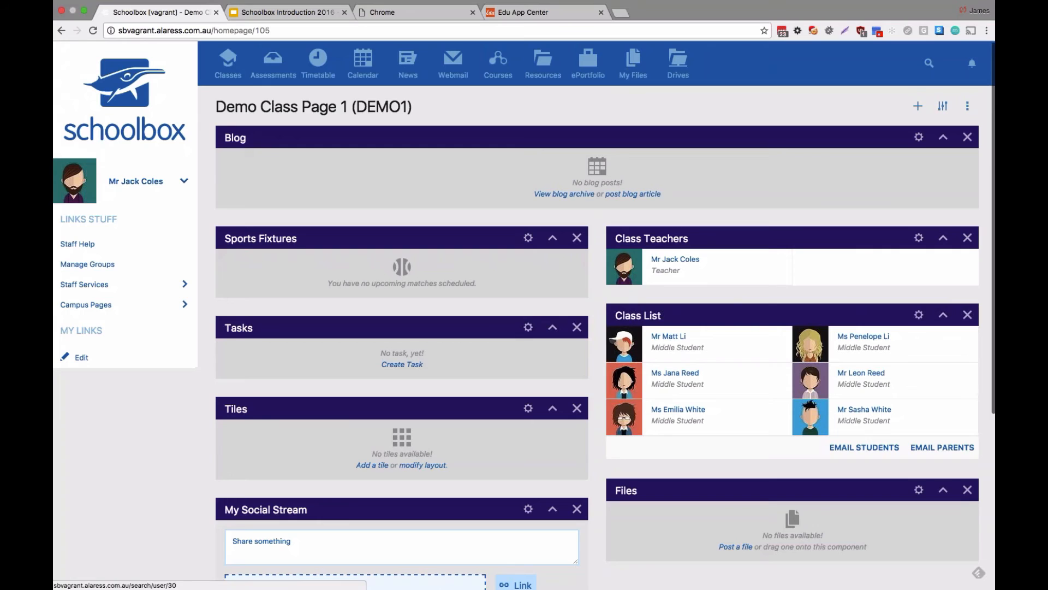
Step: Return to My Classes, view the options available for 9A English (9ENGA), and open its class page
left_click(225, 71)
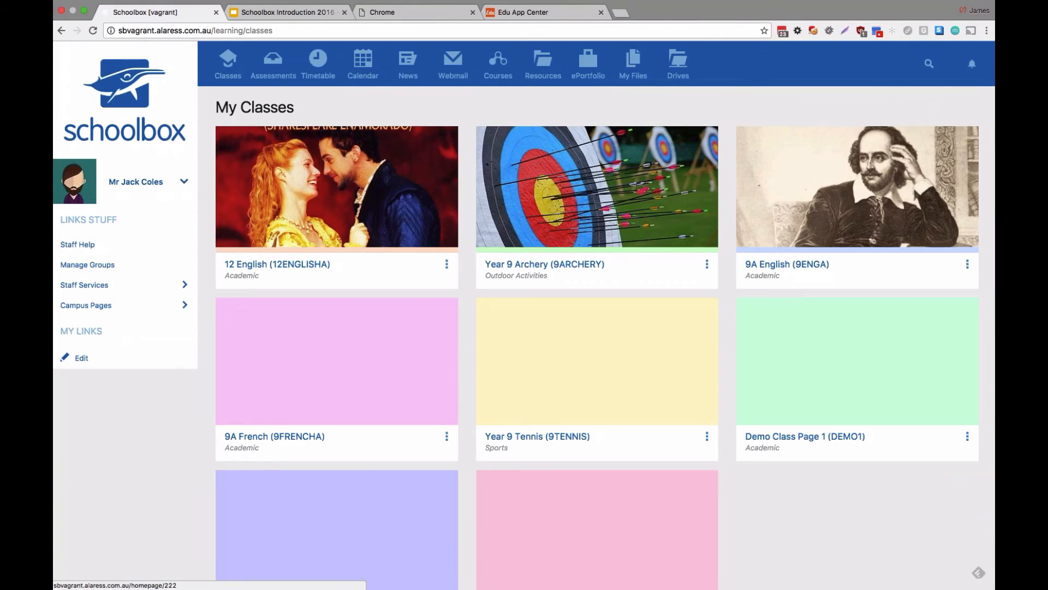
left_click(977, 265)
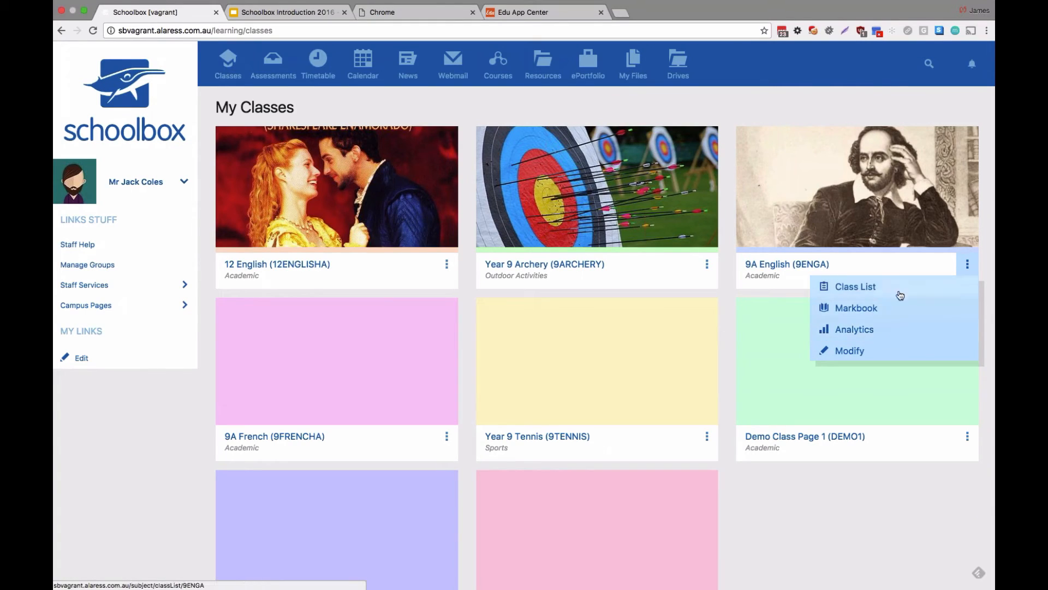
left_click(764, 264)
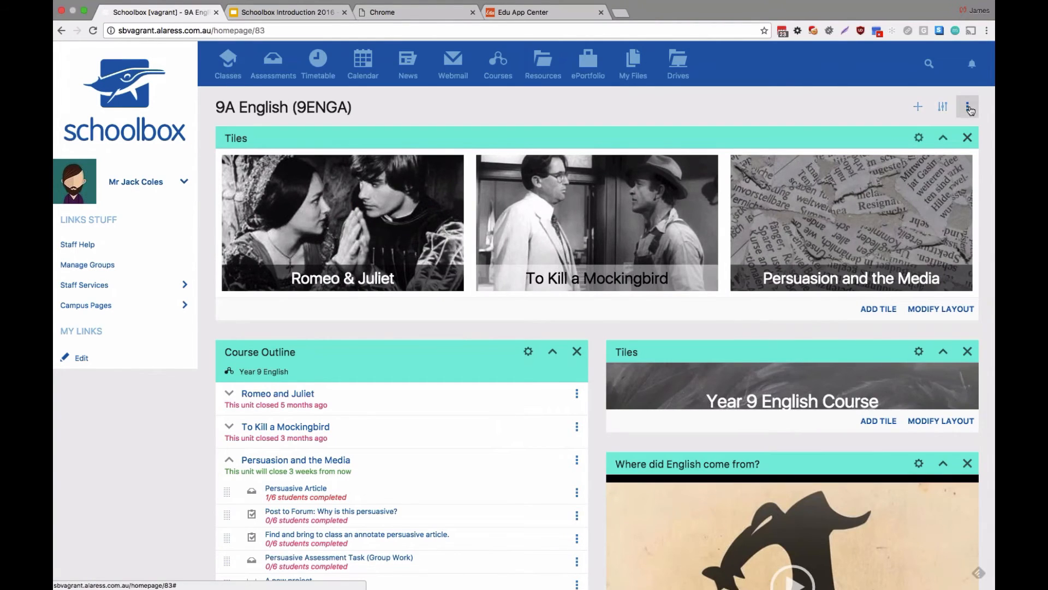
Step: Open the statistics of the 9A English page and view its page visits, visitors, files and links
left_click(967, 106)
left_click(891, 254)
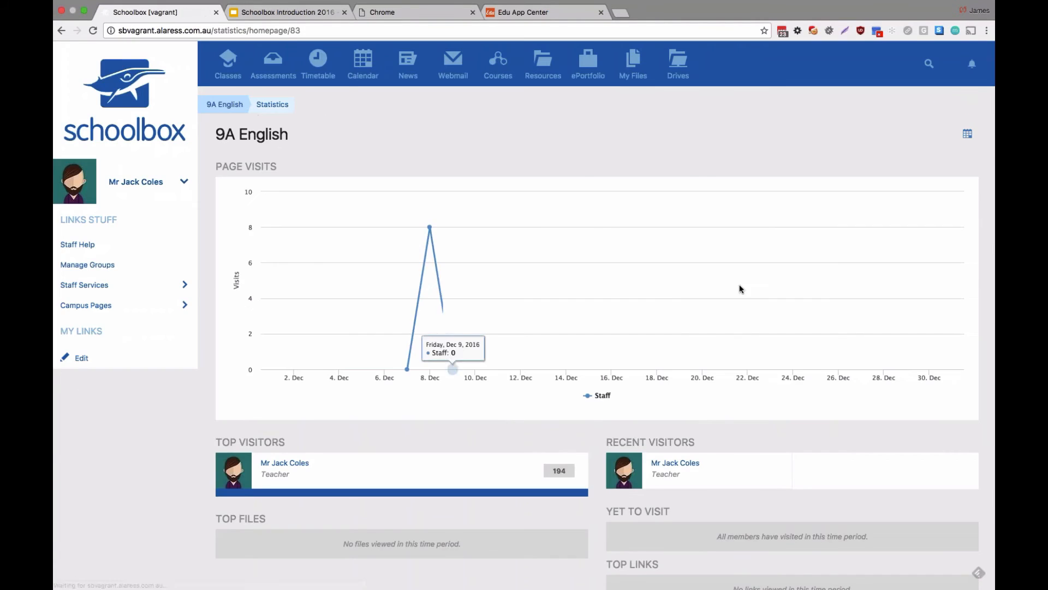
scroll(506, 411, "down", 3)
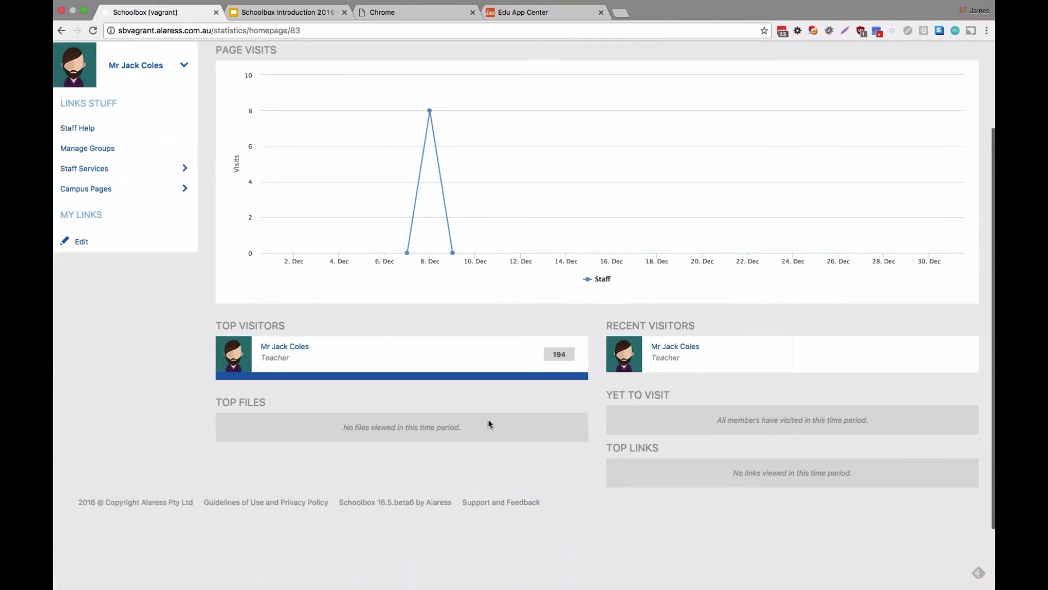
Step: Try to update the 9A English statistics to the date range Jan, 2016 to Dec, 2016, and return to the statistics page
scroll(411, 360, "up", 3)
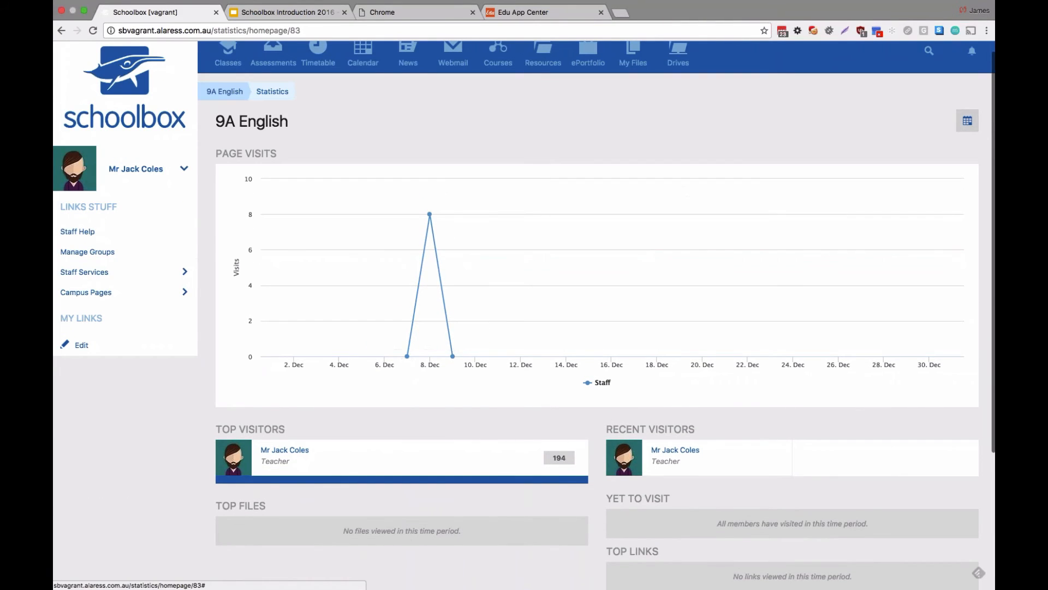
left_click(968, 121)
left_click(372, 150)
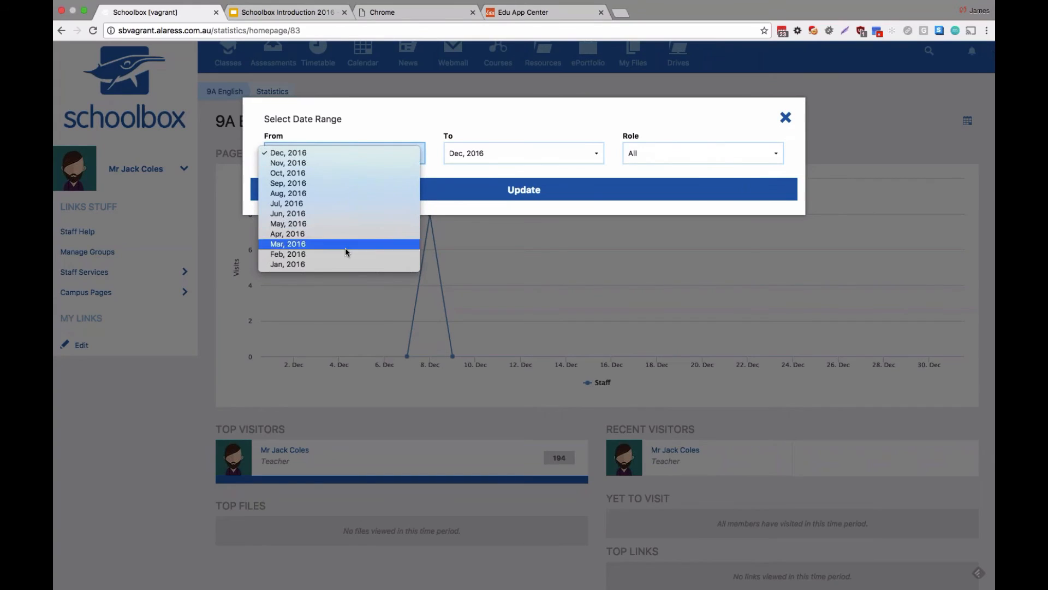
left_click(429, 206)
left_click(483, 195)
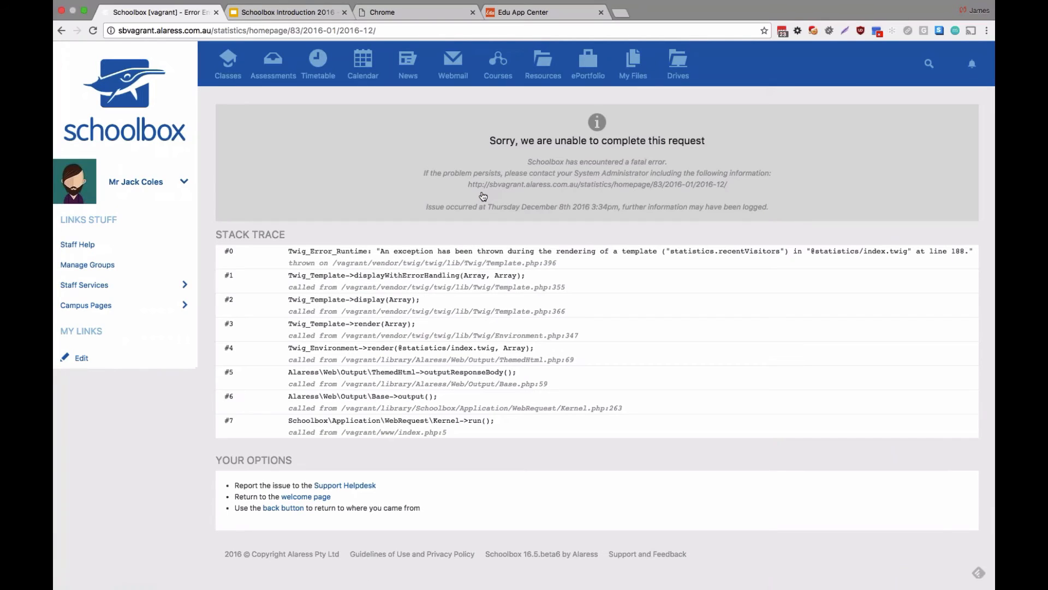
left_click(61, 30)
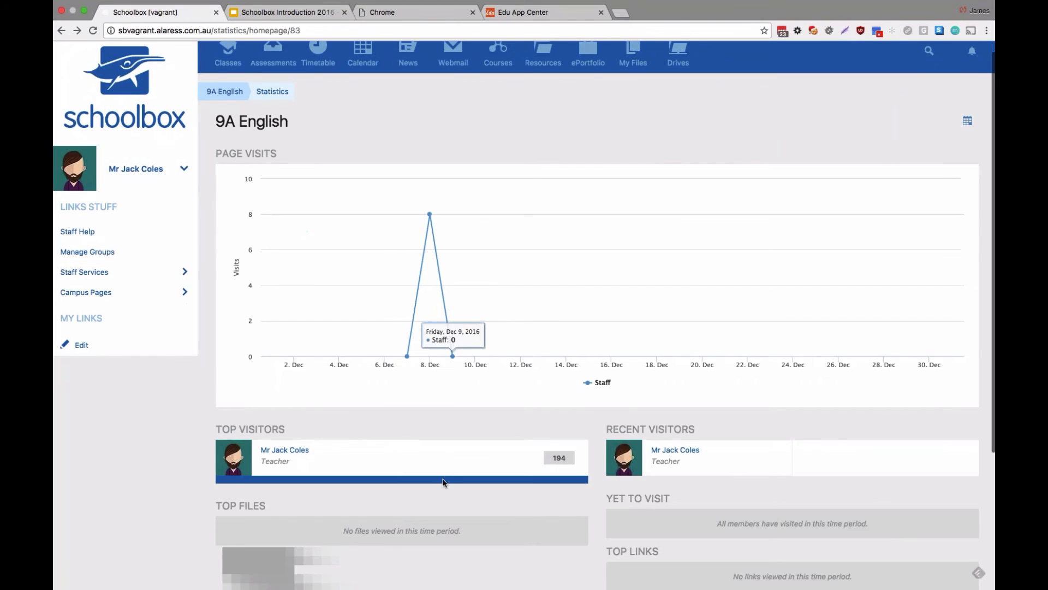
Step: Examine the page visits, top and recent visitors, top files, yet-to-visit members and top links for 9A English, and return to the class page
scroll(453, 356, "down", 3)
scroll(596, 315, "up", 3)
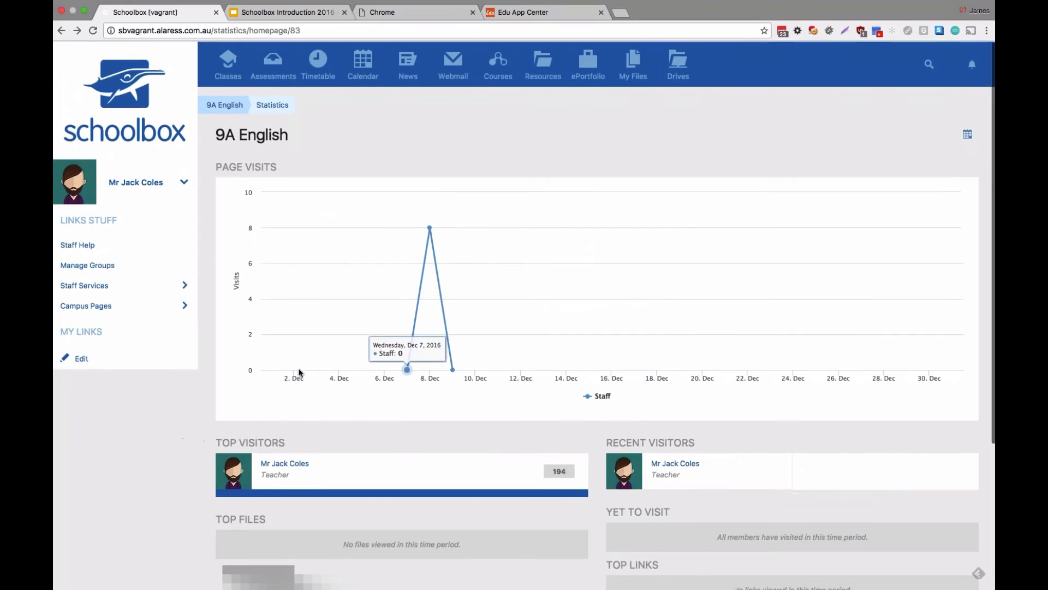
scroll(300, 372, "down", 1)
left_click_drag(230, 395, 371, 445)
left_click_drag(245, 473, 406, 470)
left_click(406, 470)
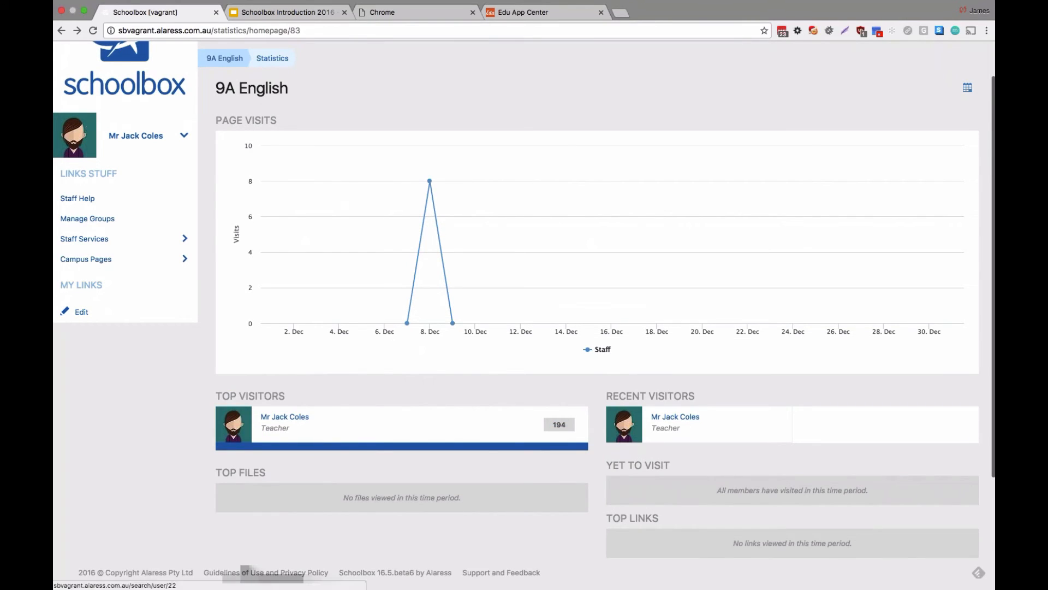
scroll(635, 374, "down", 3)
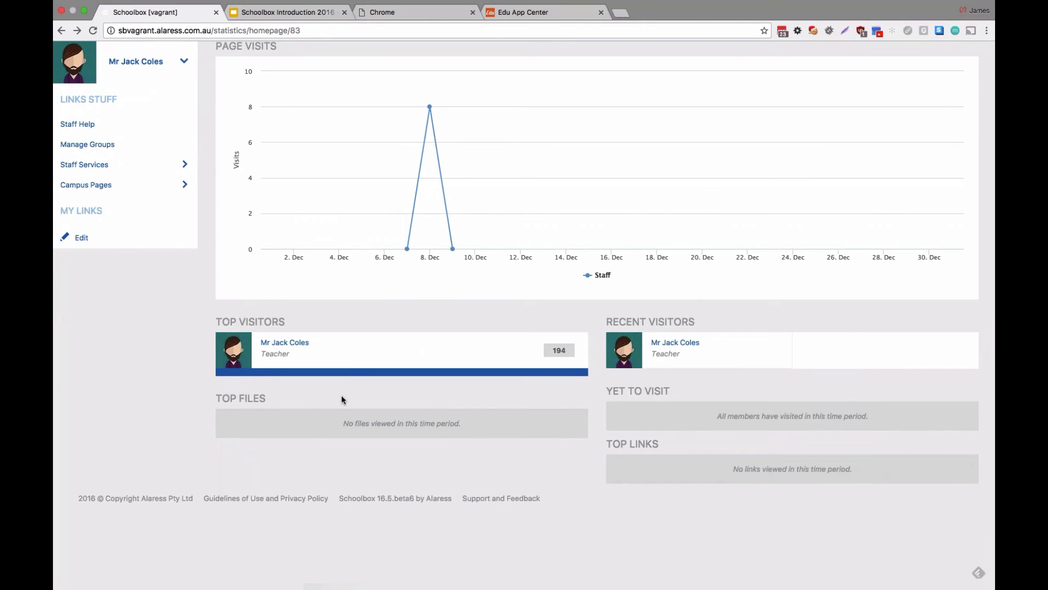
scroll(342, 396, "down", 2)
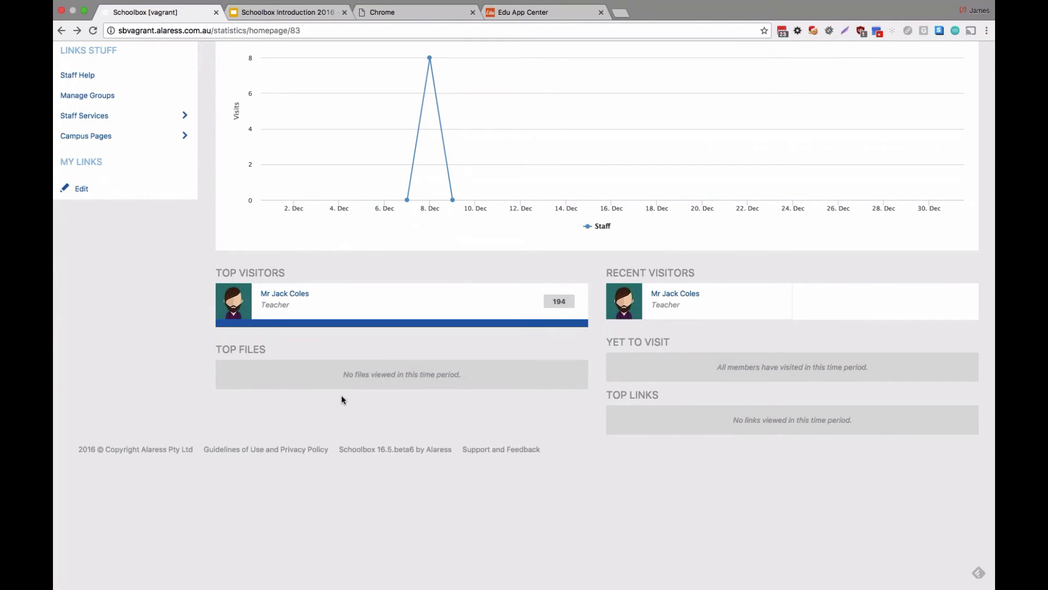
scroll(341, 396, "up", 2)
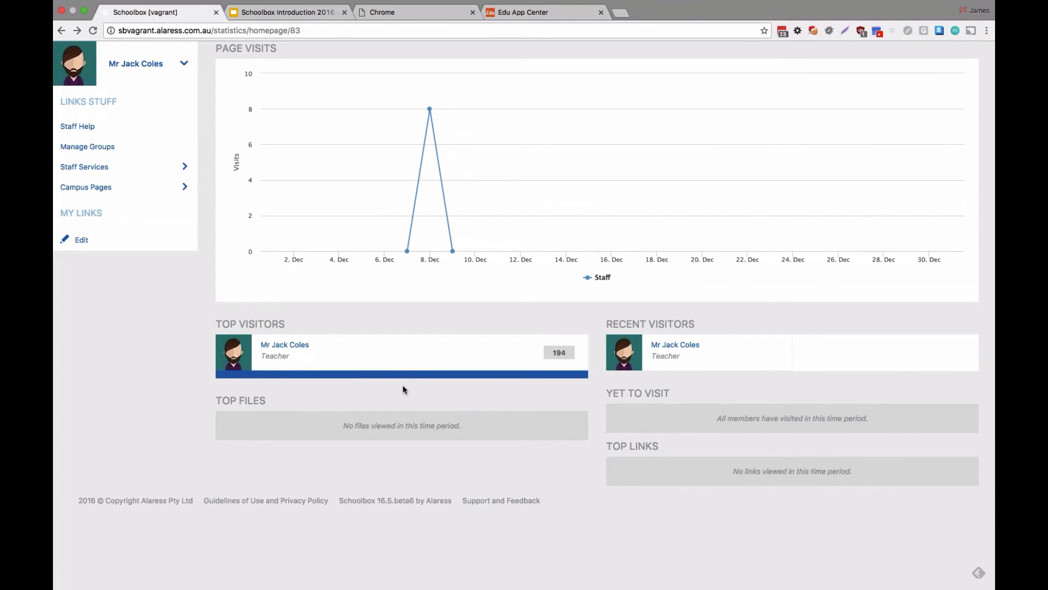
scroll(403, 387, "up", 2)
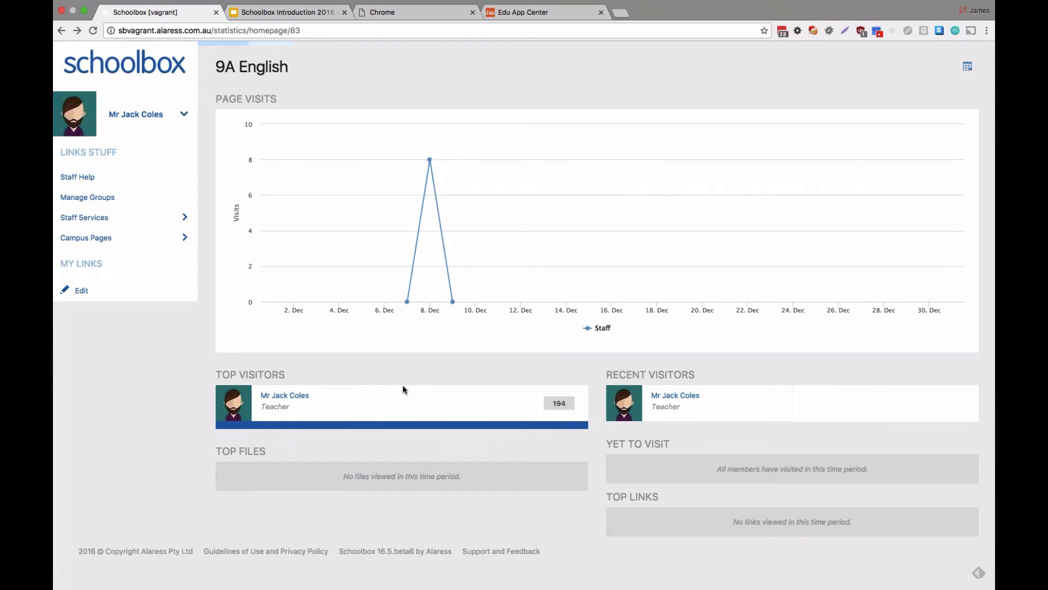
scroll(402, 385, "up", 2)
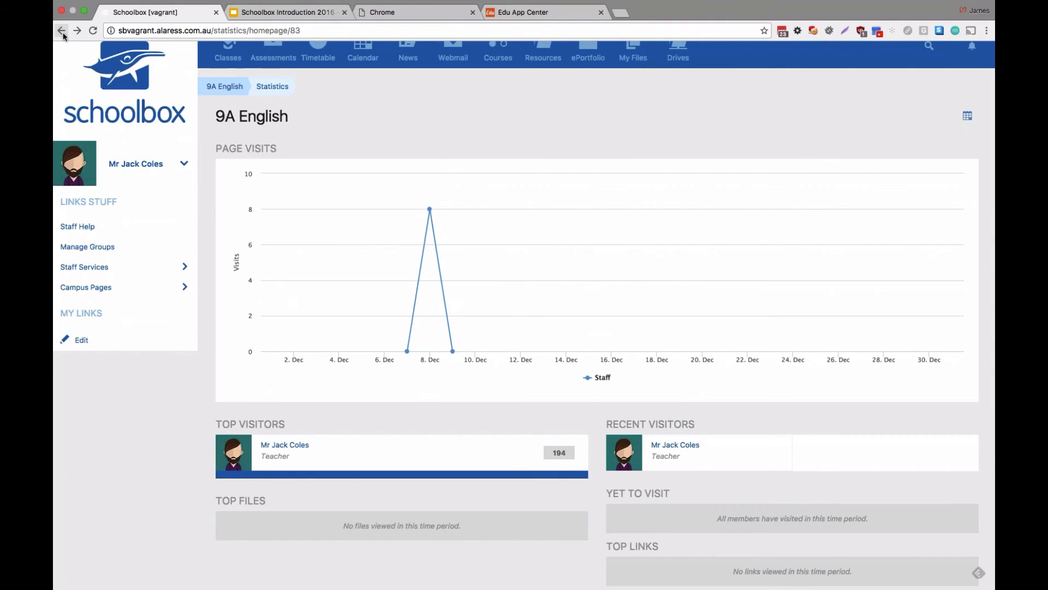
left_click(99, 71)
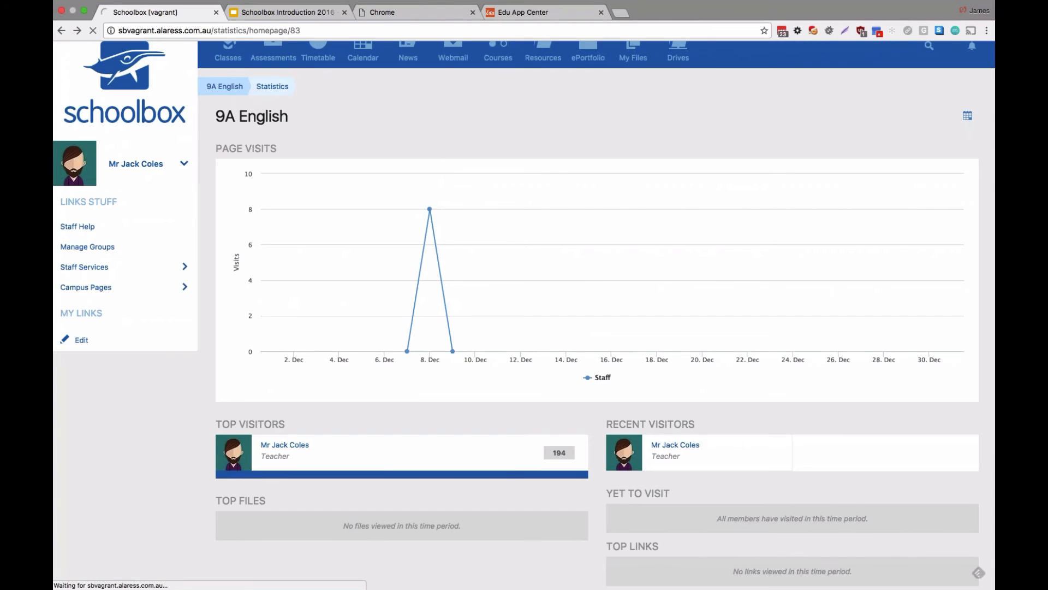
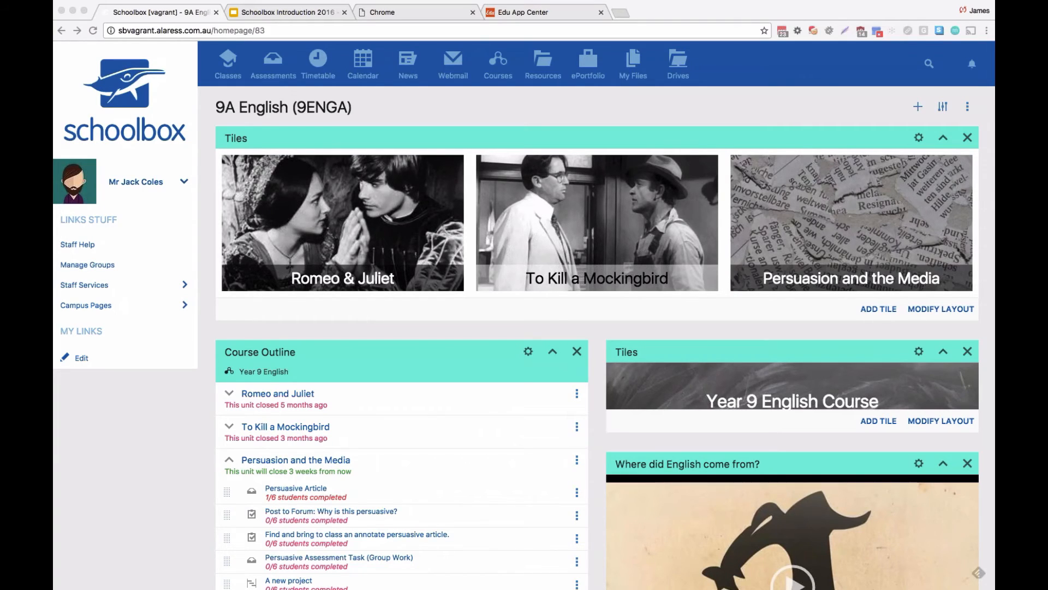
Step: Open the calendar and switch it to the list view
left_click(380, 64)
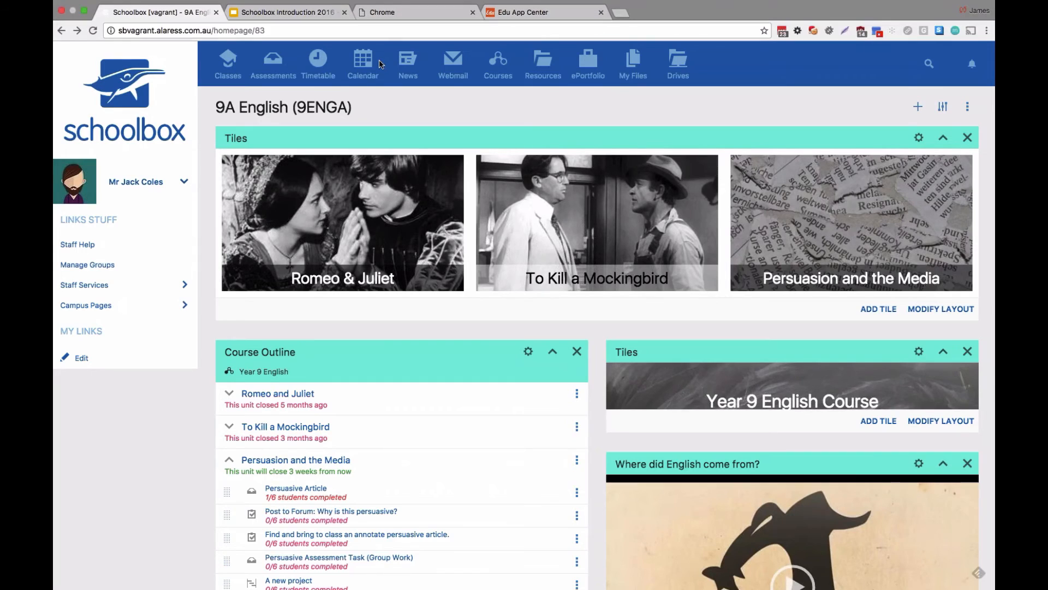
left_click(381, 64)
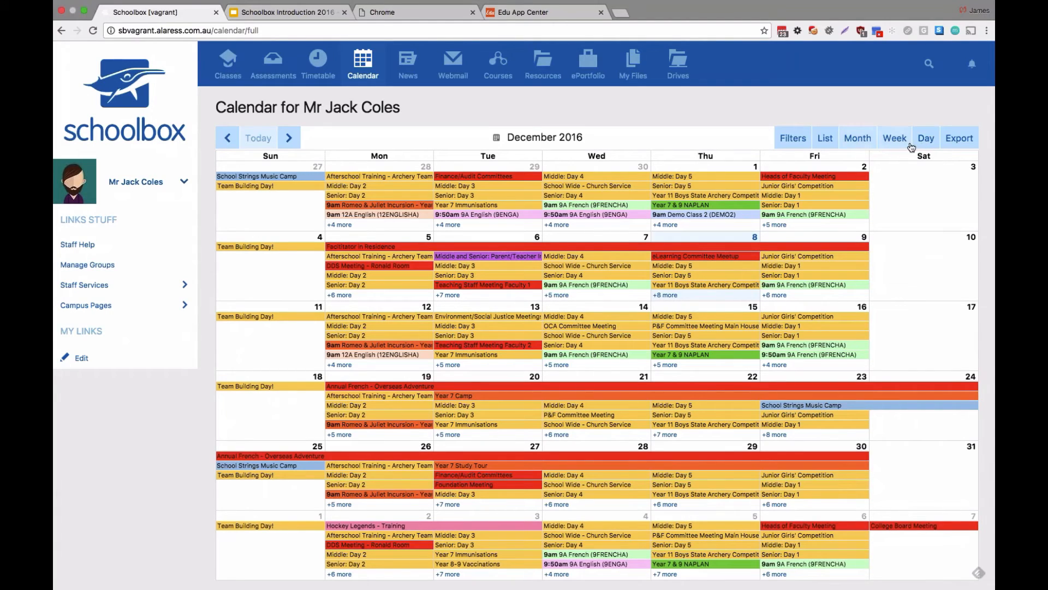
left_click(824, 140)
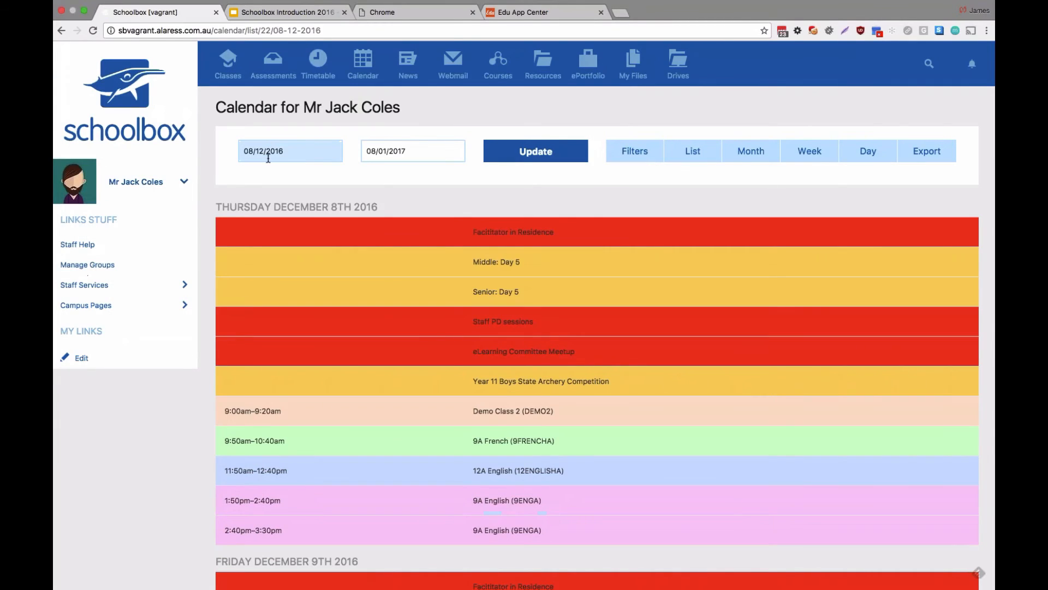
Step: Set the start date of the calendar list to 01/09/2016
left_click(268, 158)
left_click(254, 173)
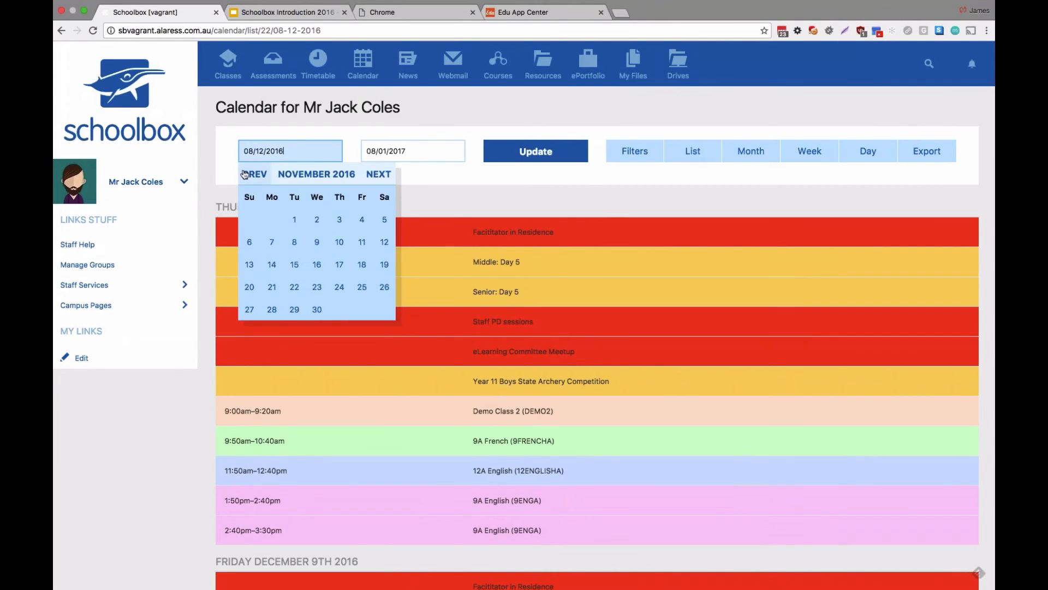
left_click(255, 174)
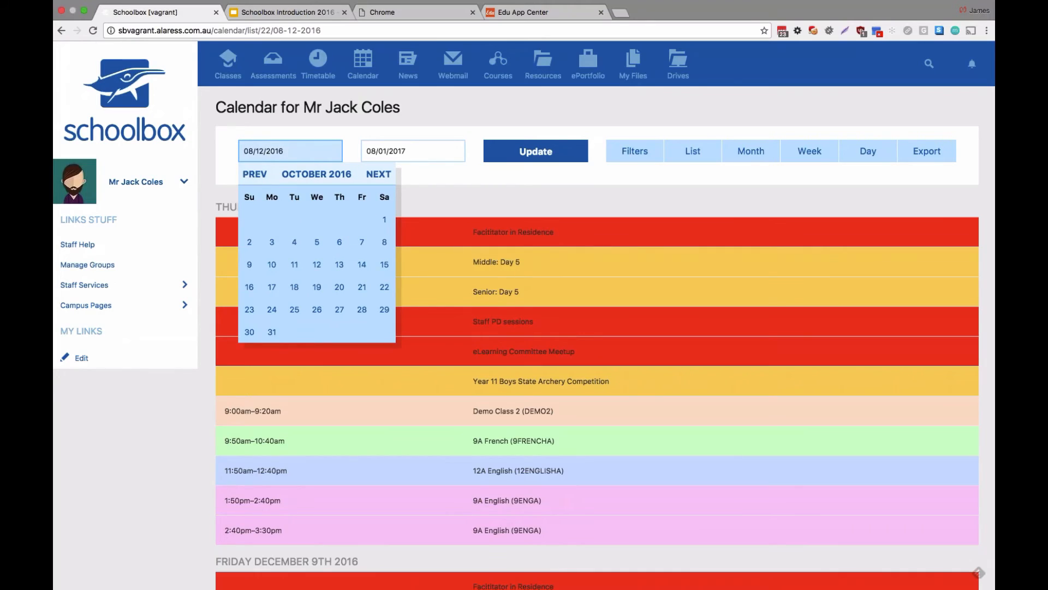
left_click(253, 174)
left_click(252, 174)
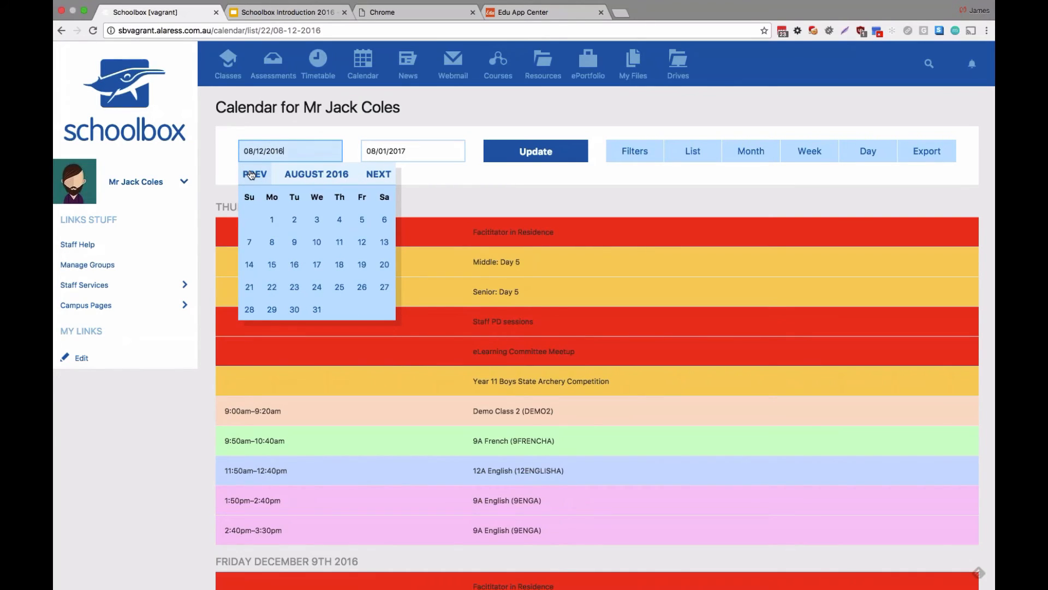
left_click(377, 174)
left_click(335, 221)
Step: Set the end date of the calendar list to 31/12/2016 and update the listed events
left_click(404, 150)
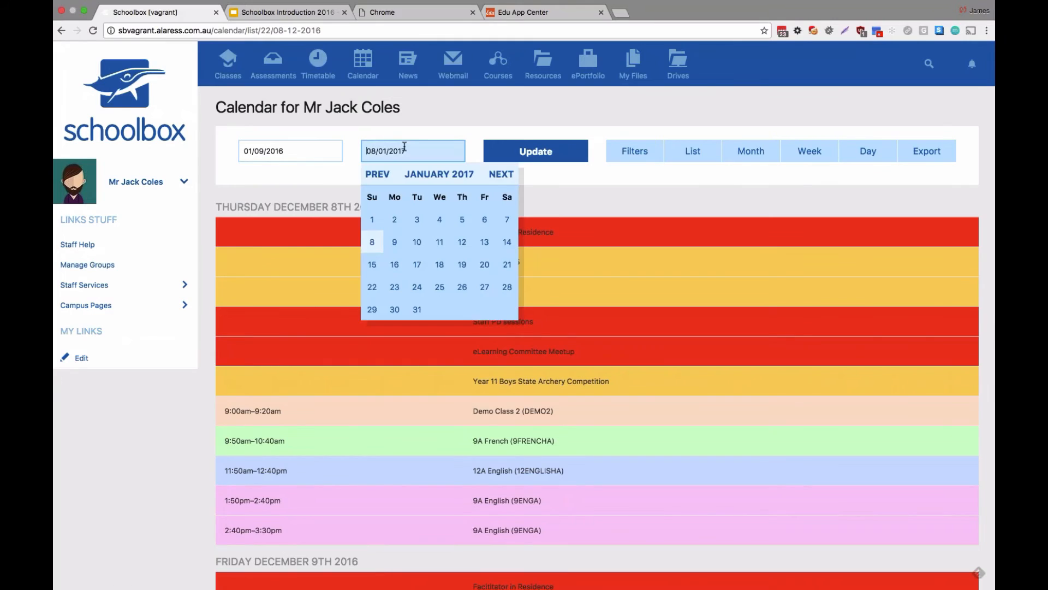
left_click(381, 174)
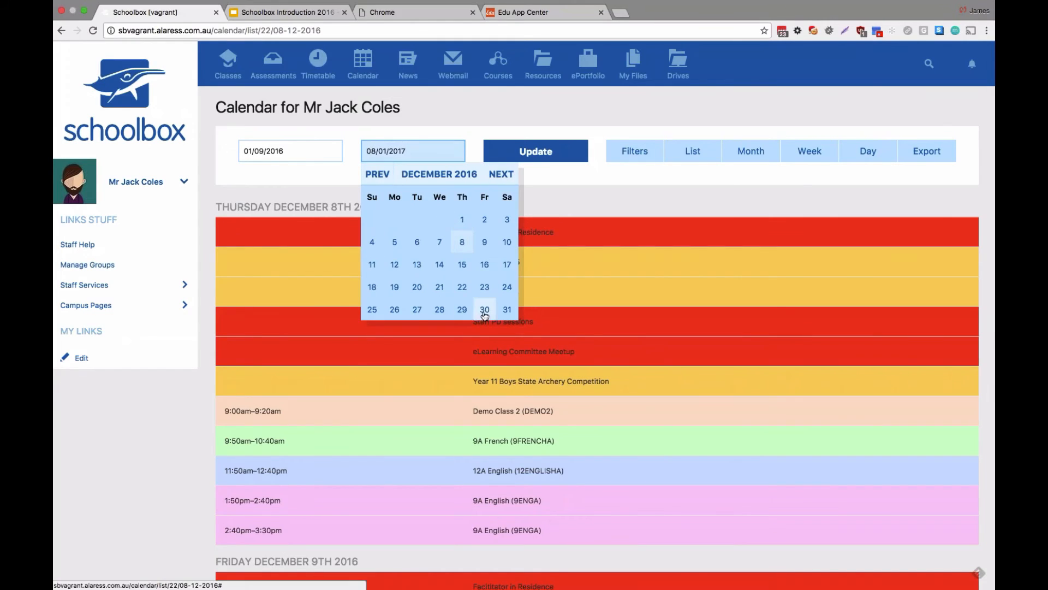
left_click(505, 310)
left_click(536, 151)
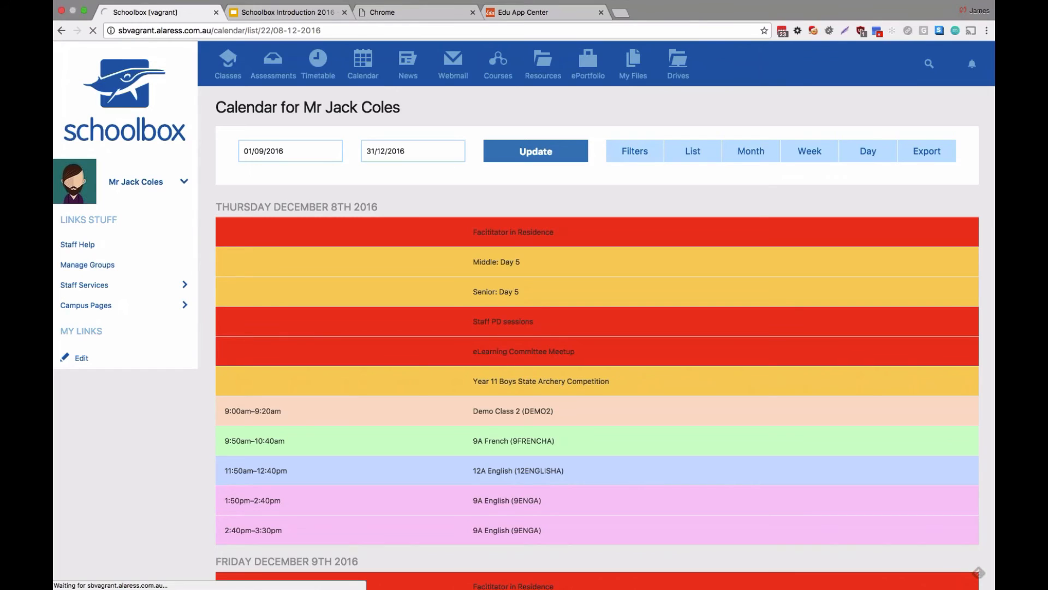
Step: Switch from the teacher's account back to the administrator account
key("super+Tab")
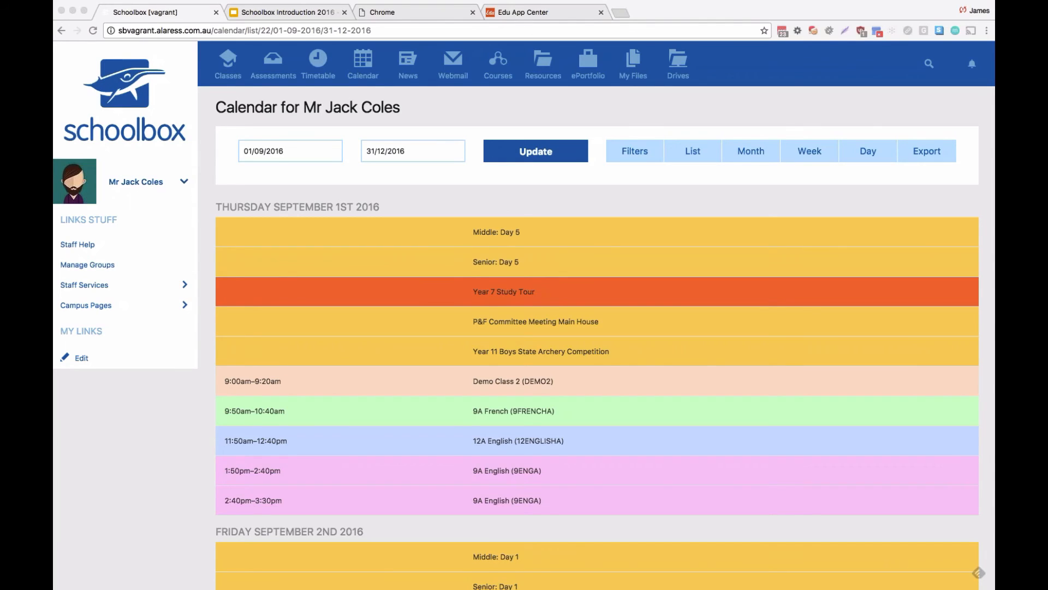
left_click(174, 186)
left_click(167, 329)
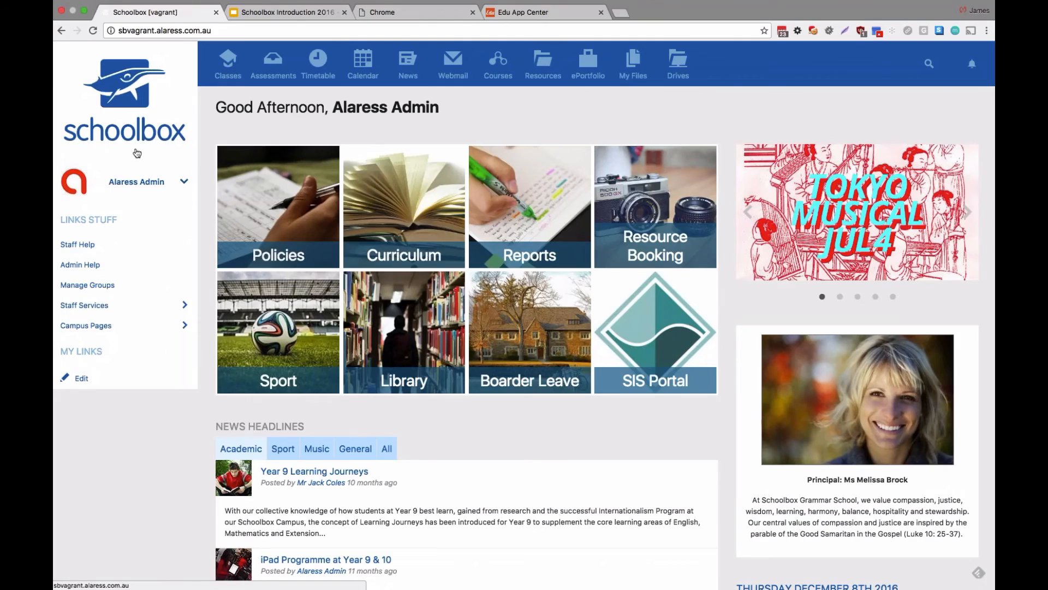
Step: Open the Schoolbox administration area and review the configured terms and semesters
left_click(140, 178)
left_click(134, 268)
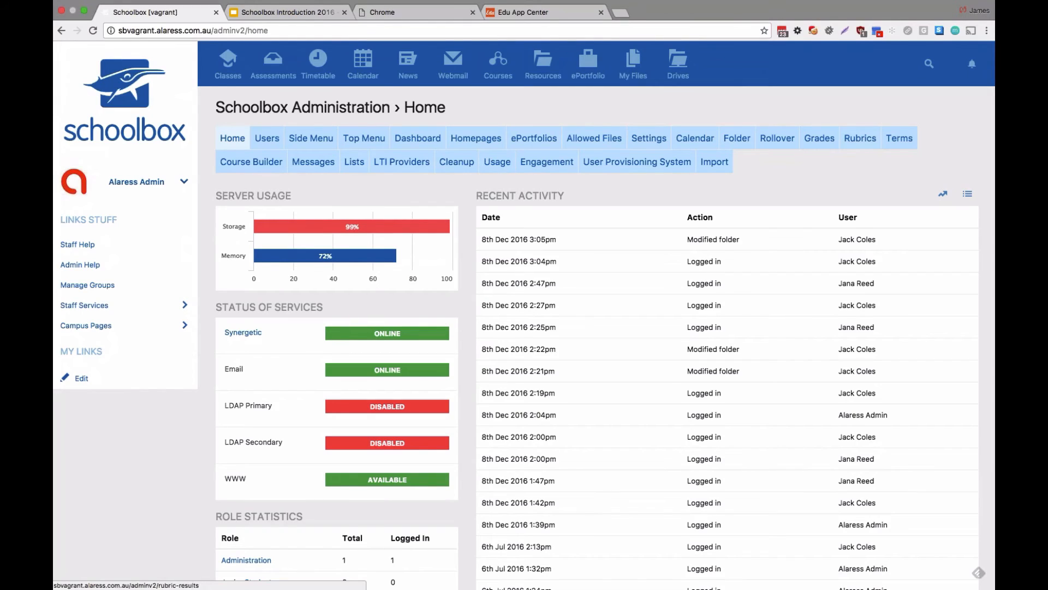
left_click(897, 139)
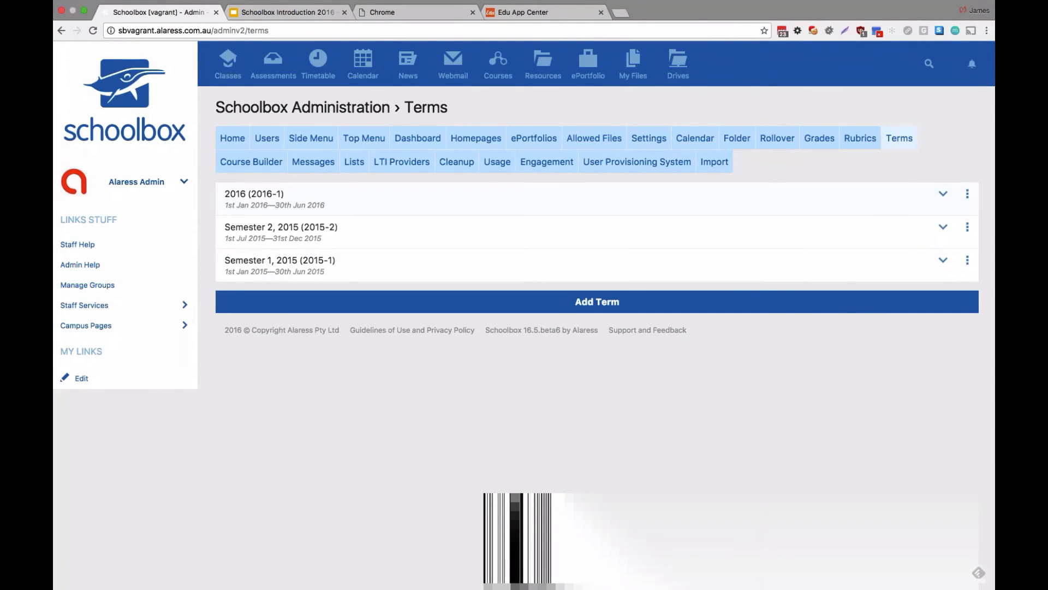
left_click_drag(230, 194, 384, 261)
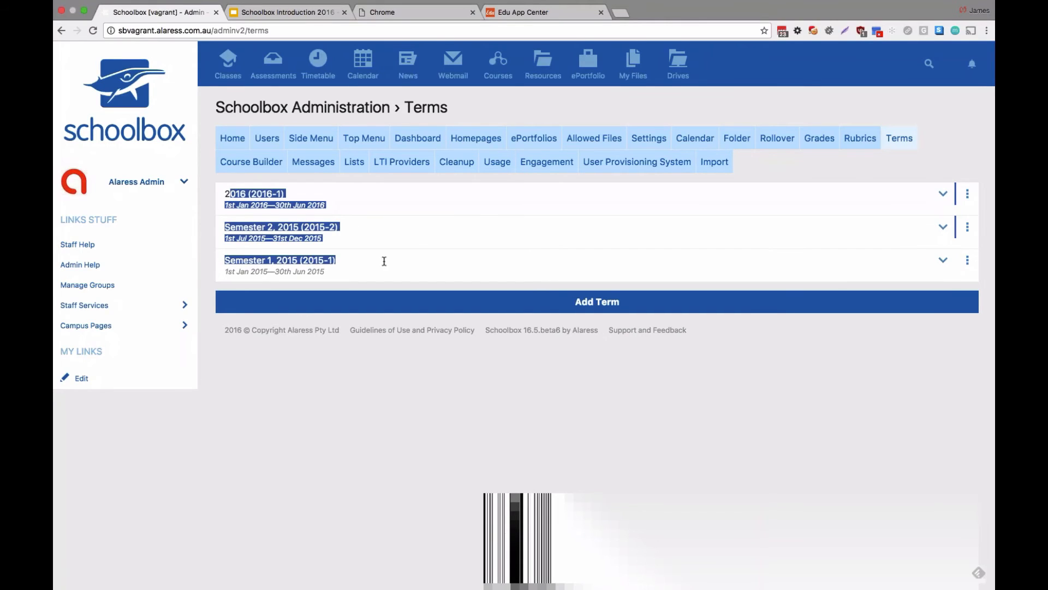
left_click(384, 261)
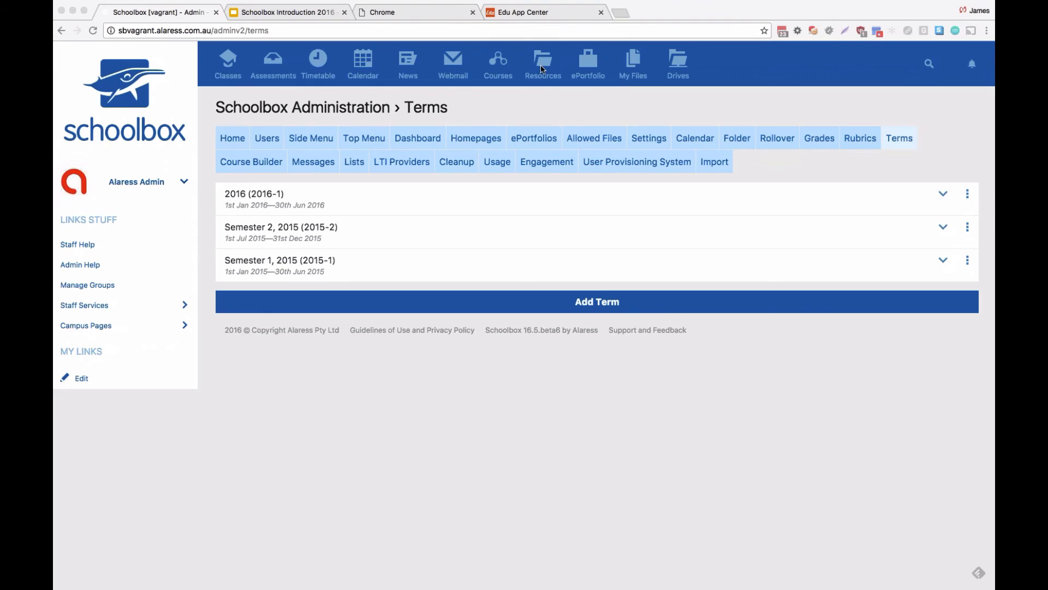
Step: Open the course list and start importing the Year 9 French course into a class
left_click(505, 73)
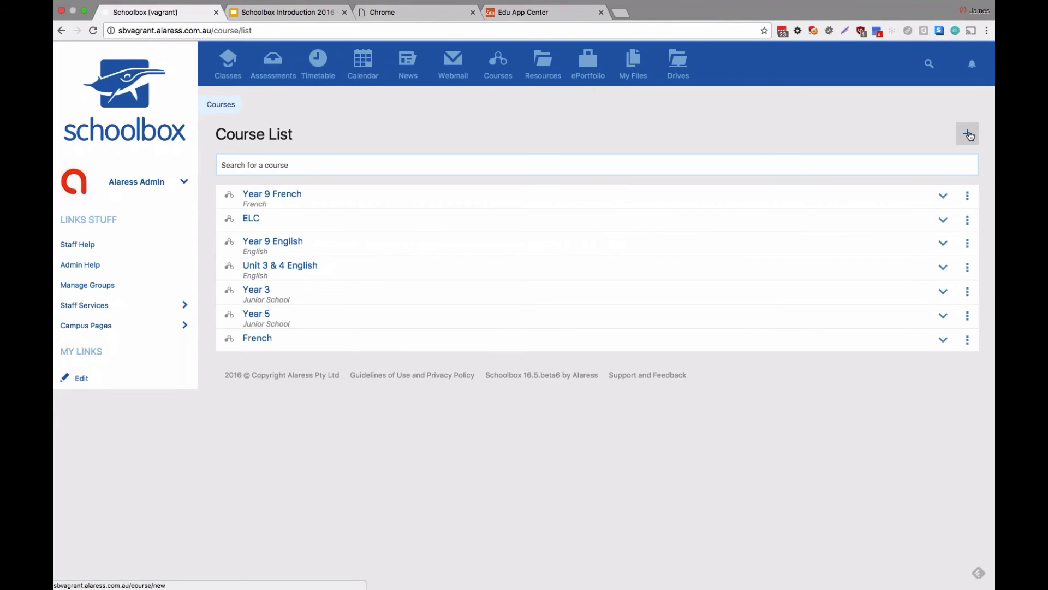
left_click(968, 196)
left_click(904, 220)
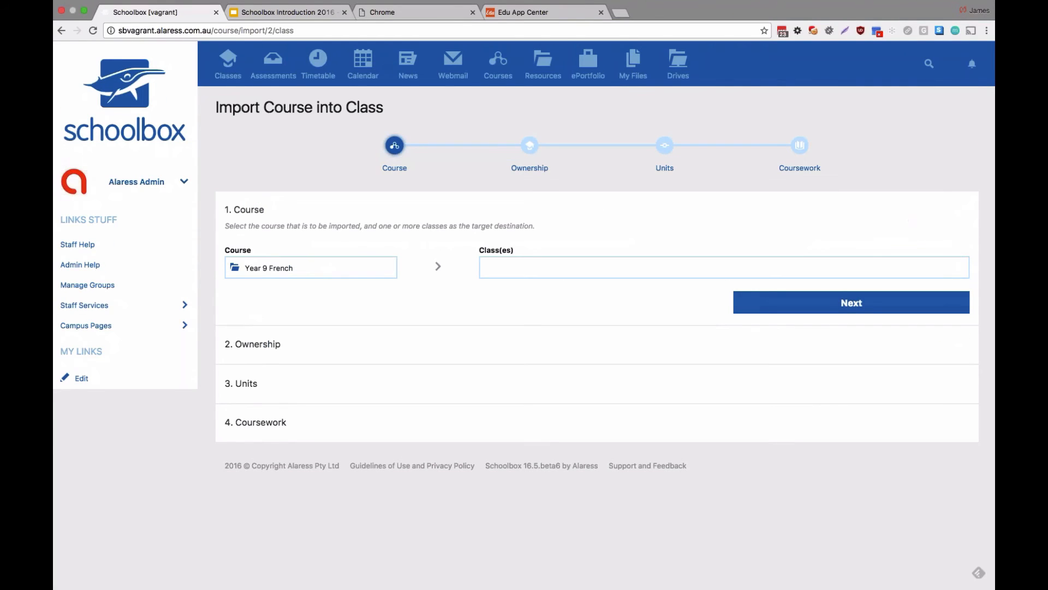
Step: Search the target classes of the course import for "english" and look through the matching classes
left_click(760, 272)
type("english")
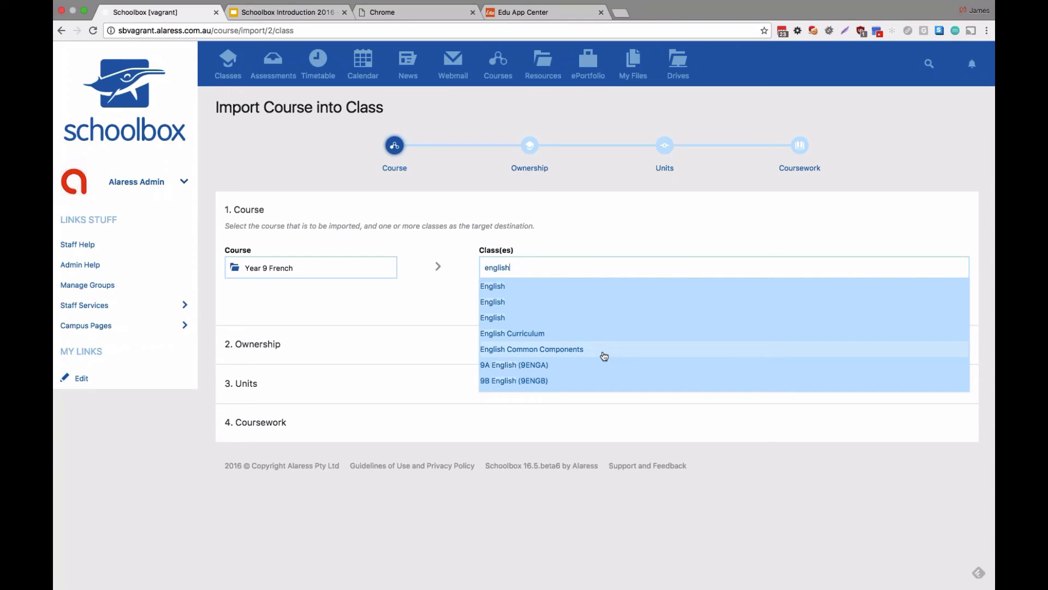
key("Up")
key("Up")
key("Up")
key("Up")
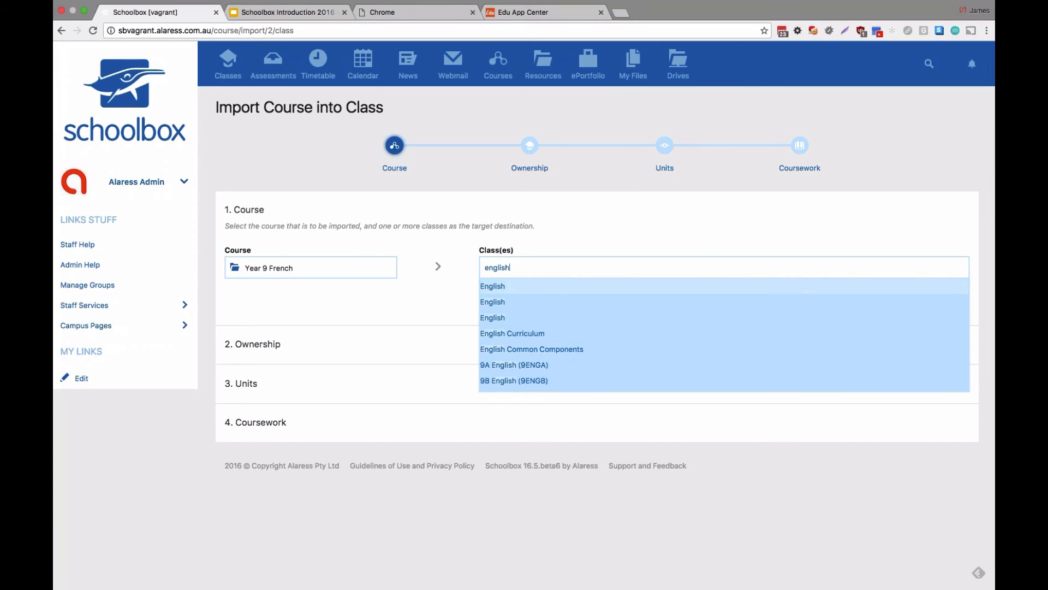
key("Return")
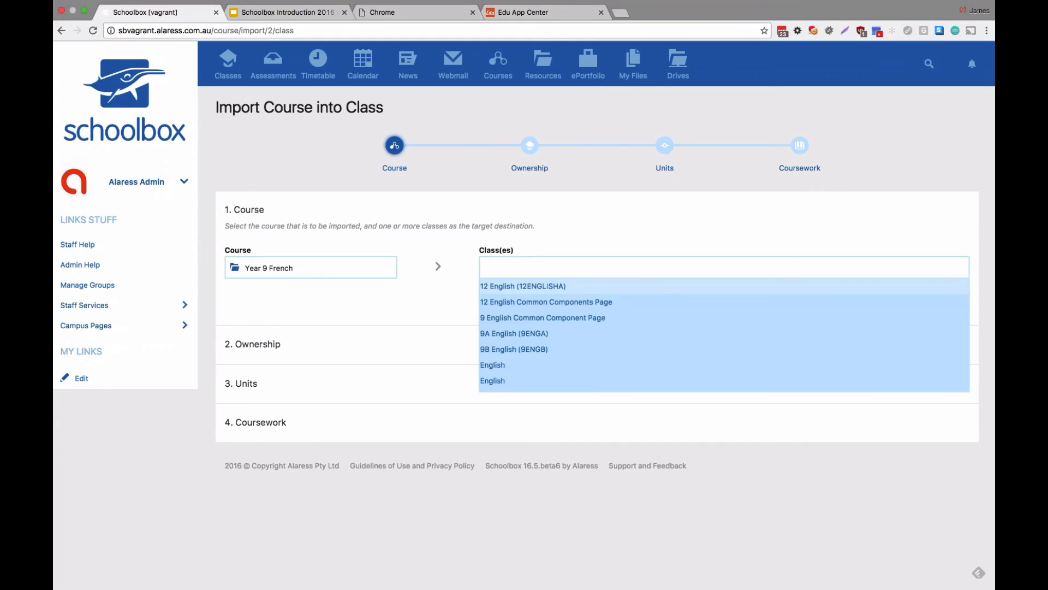
Step: Return to the Schoolbox administration area and open its Homepages section
left_click(163, 196)
left_click(161, 266)
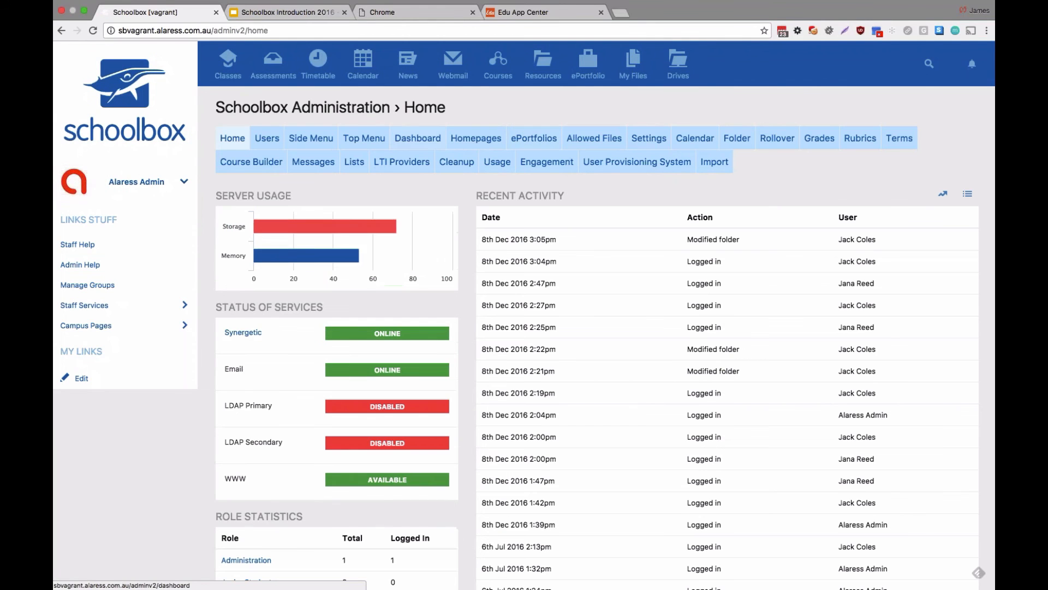
left_click(488, 142)
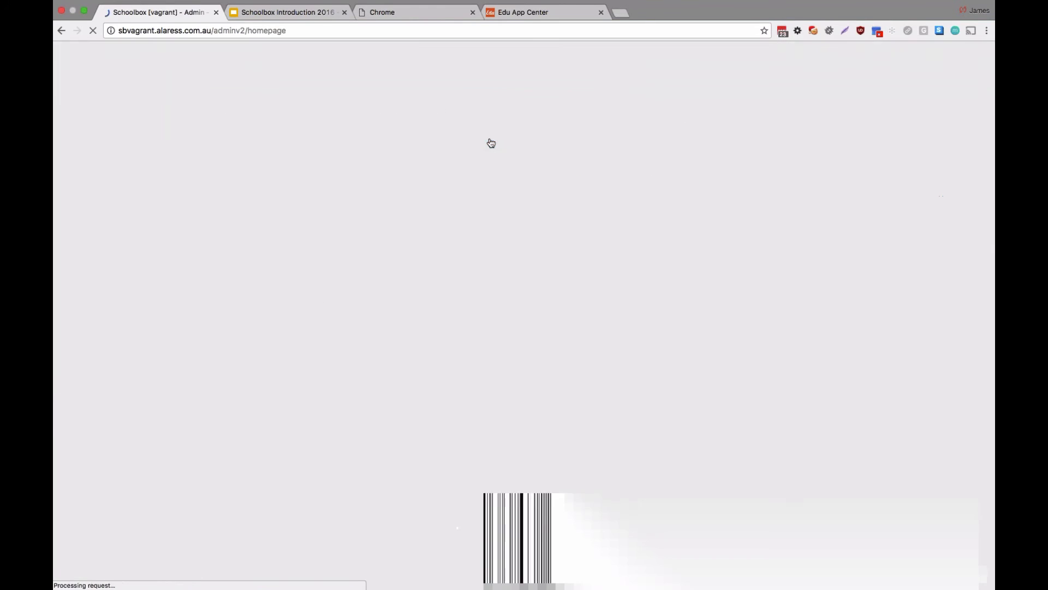
Step: Load the Course homepage template and move the Text Box component above Tiles in the left column
left_click(290, 235)
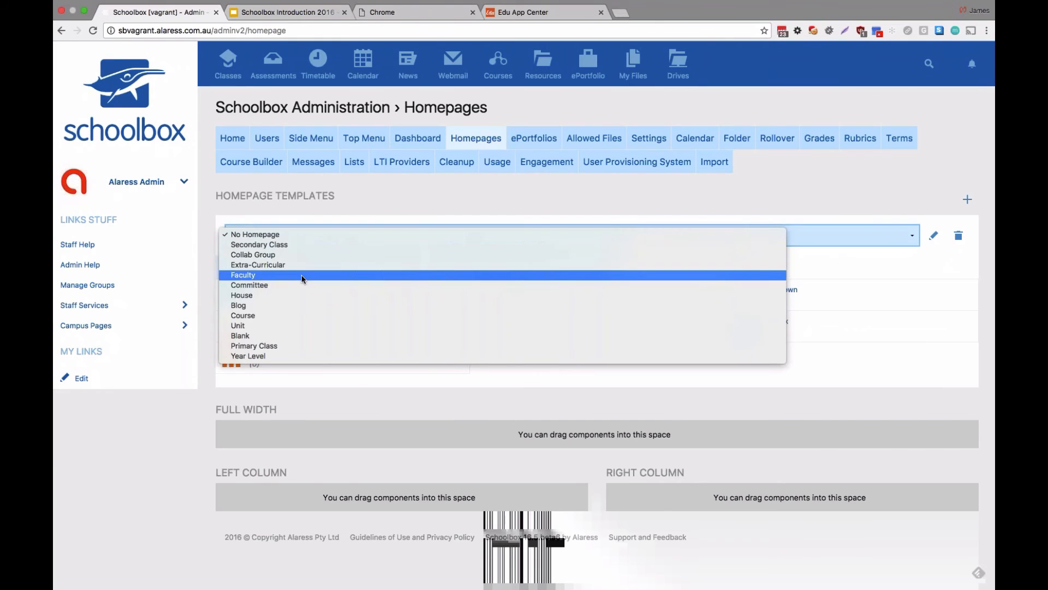
left_click(339, 315)
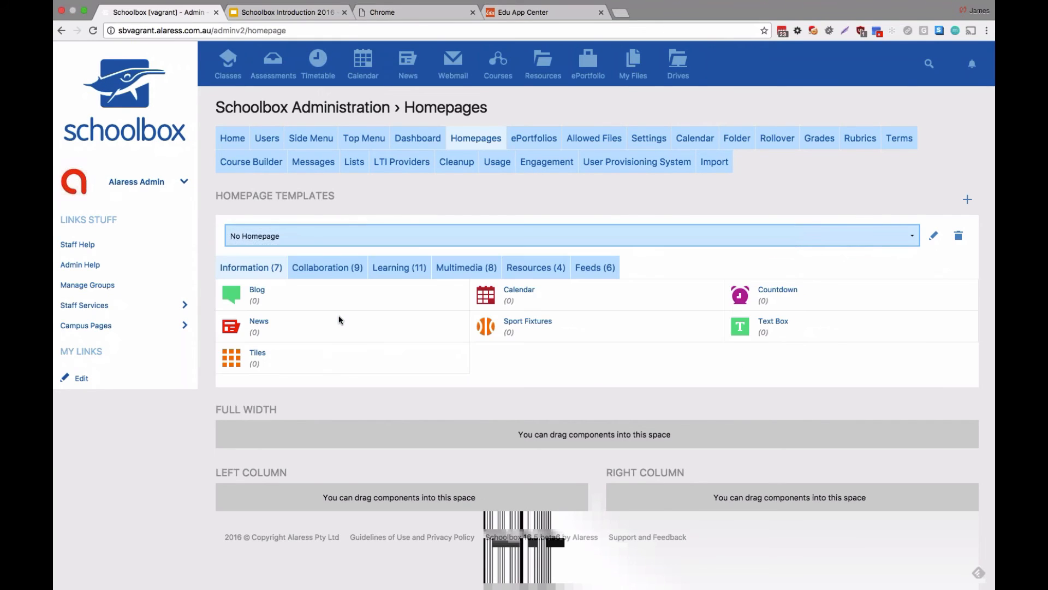
scroll(338, 316, "down", 4)
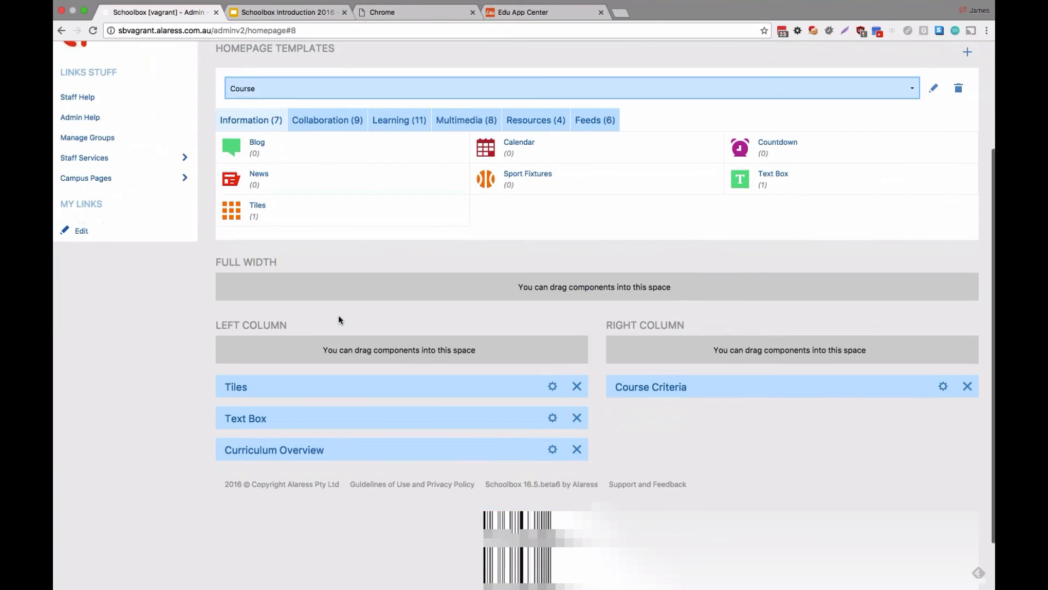
scroll(339, 318, "up", 2)
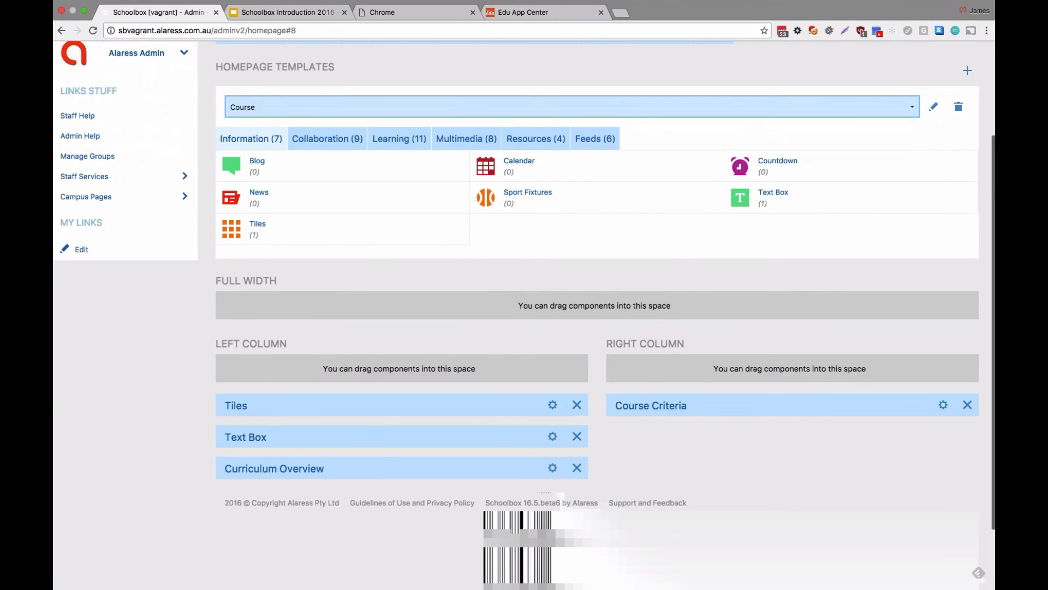
left_click_drag(358, 436, 361, 382)
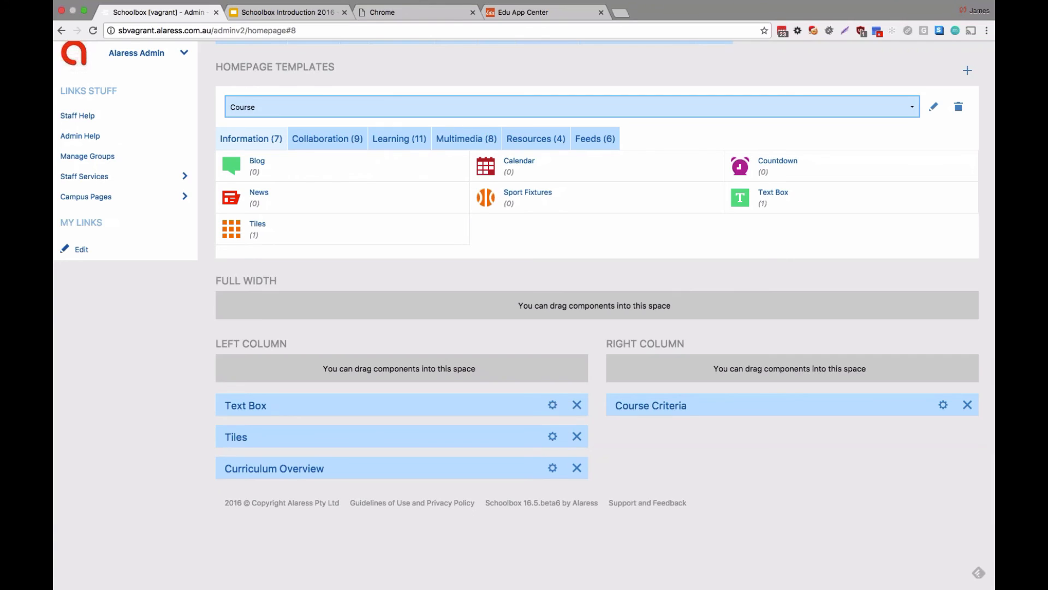
Step: Expand the settings of the Text Box component in the Course template and review its options
left_click(552, 406)
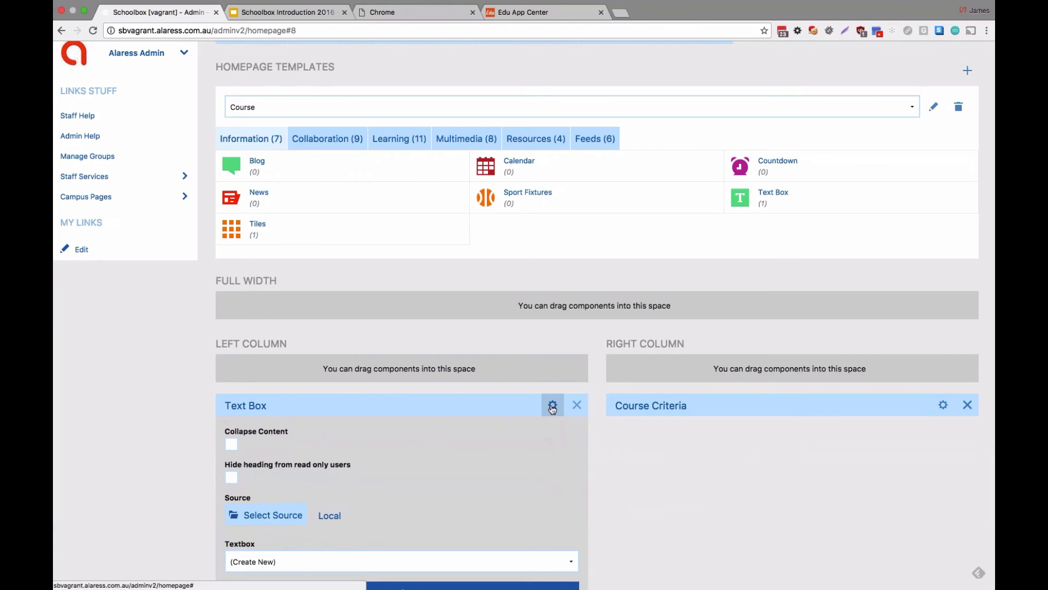
scroll(552, 409, "down", 5)
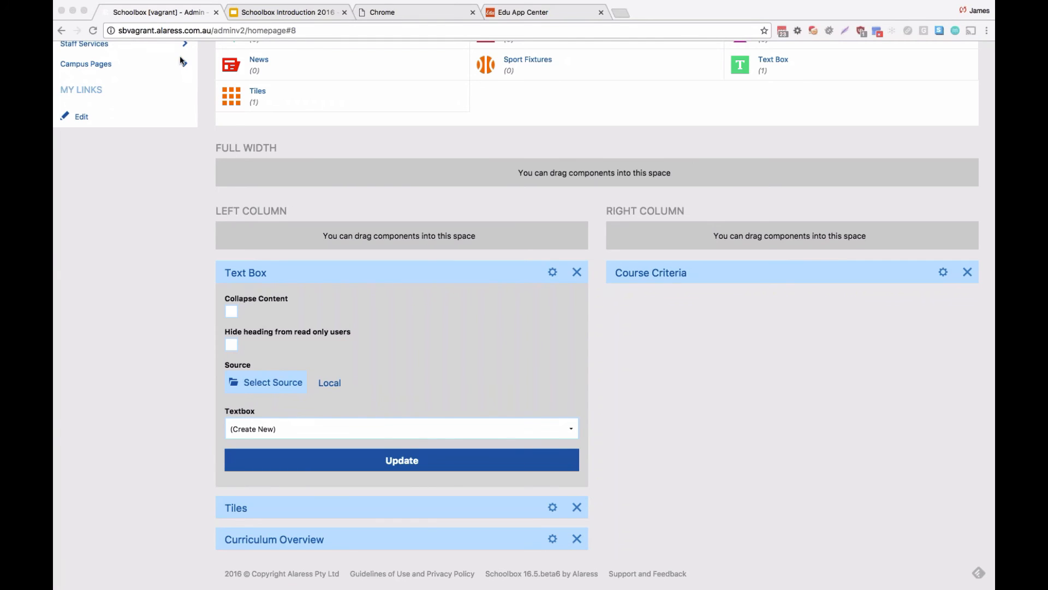
scroll(133, 174, "up", 5)
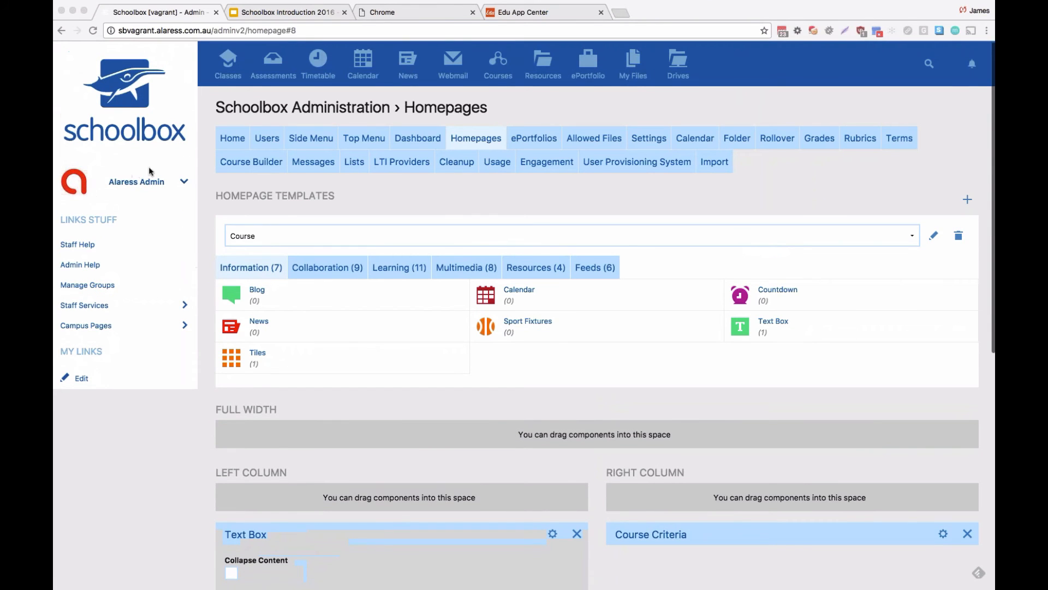
Step: In the Users section, search for a student by surname and open the first matching Year 9 middle student's record
left_click(267, 139)
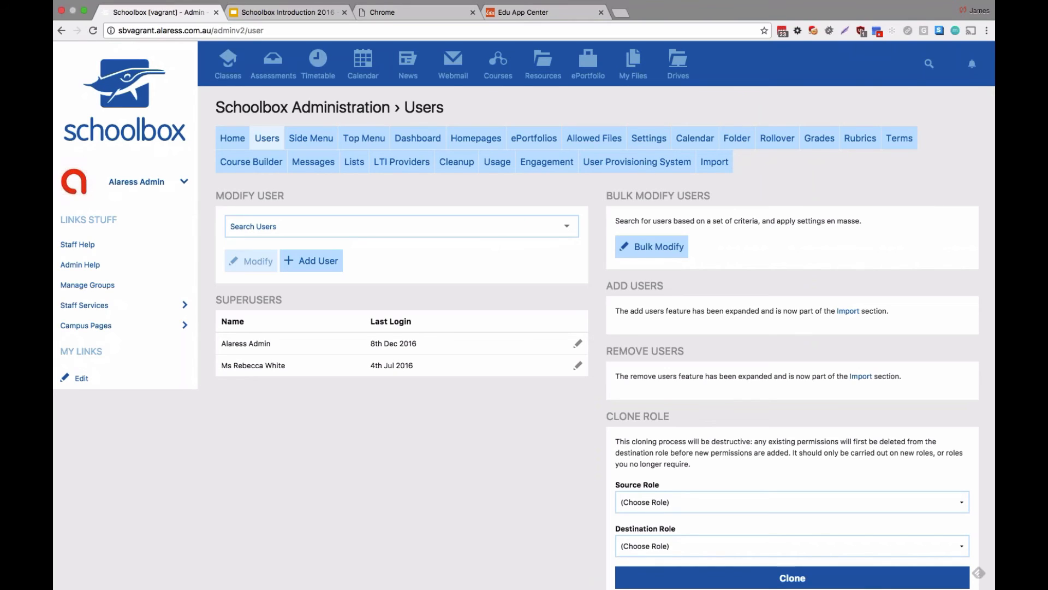
left_click(337, 221)
type("reed")
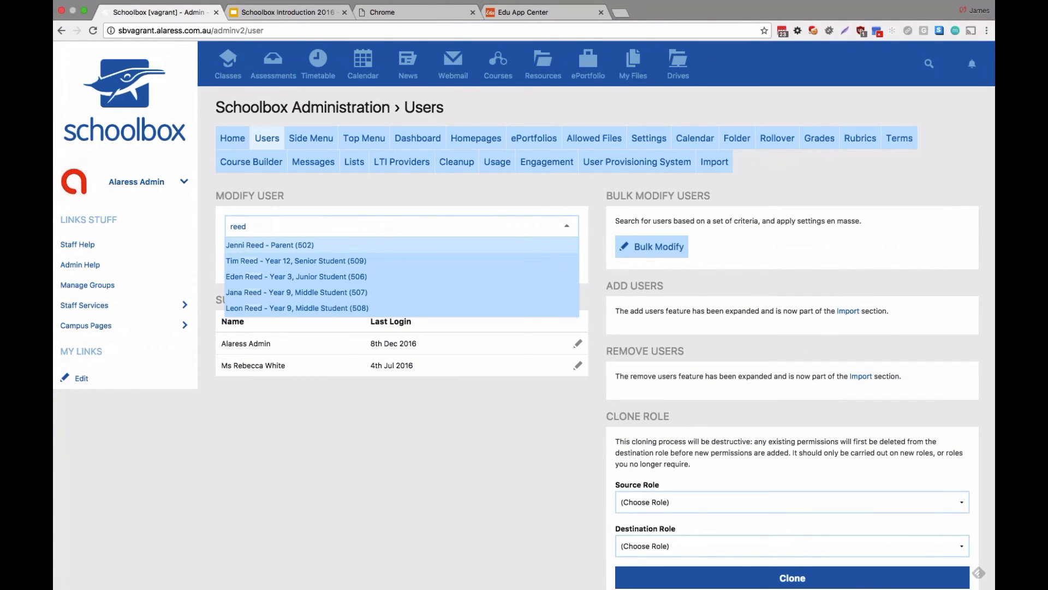
key("Down")
key("Down")
key("Down")
key("Return")
key("Return")
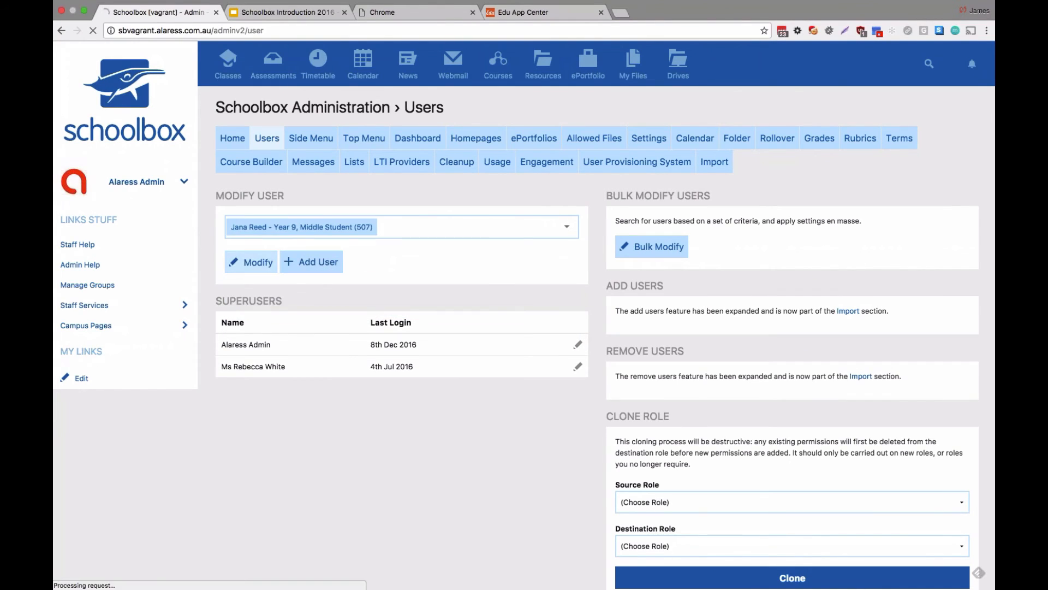
Step: Tick Hide Timetable and Enable Webmail Tab in the student's details, and return to the Users section without updating the user
scroll(524, 315, "down", 3)
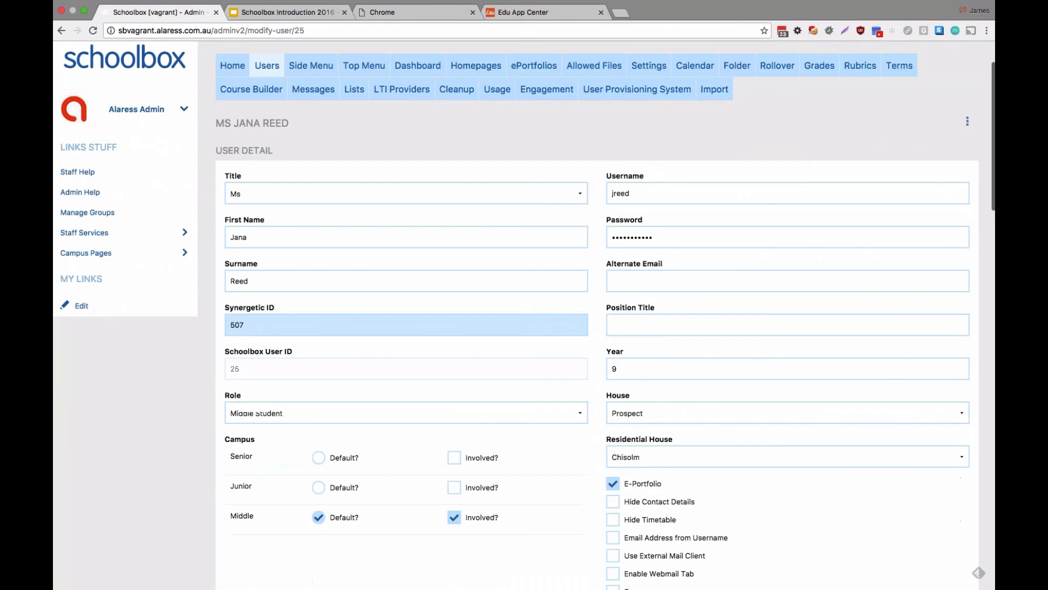
left_click(612, 405)
left_click(612, 457)
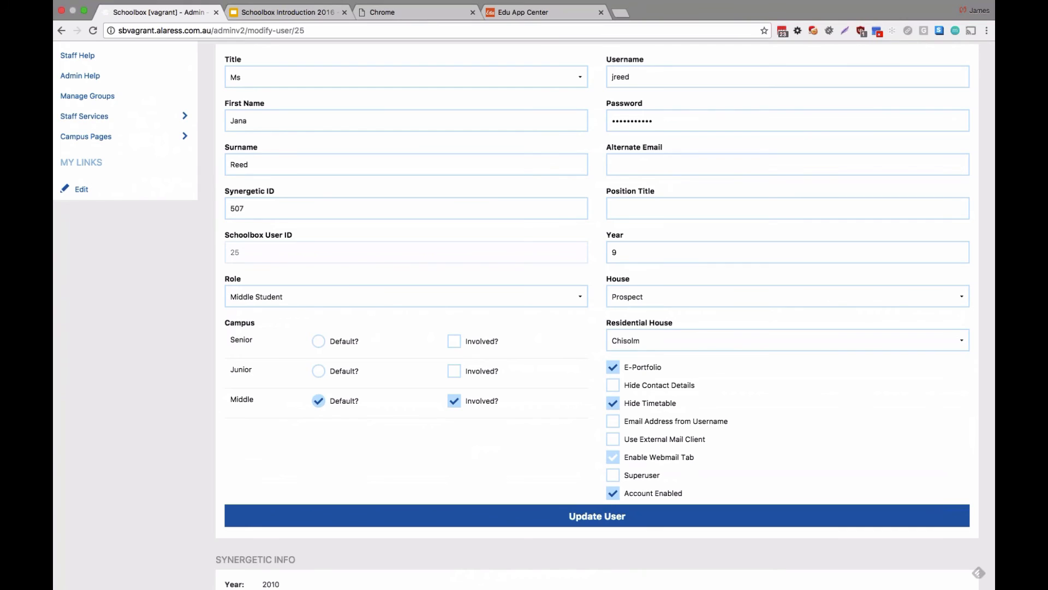
scroll(271, 144, "up", 5)
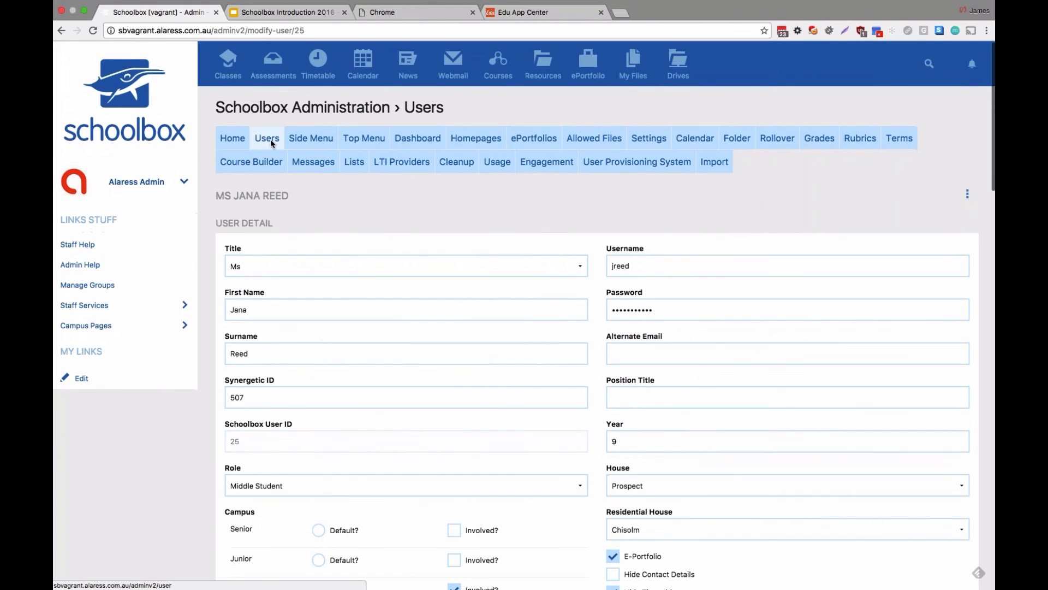
left_click(267, 138)
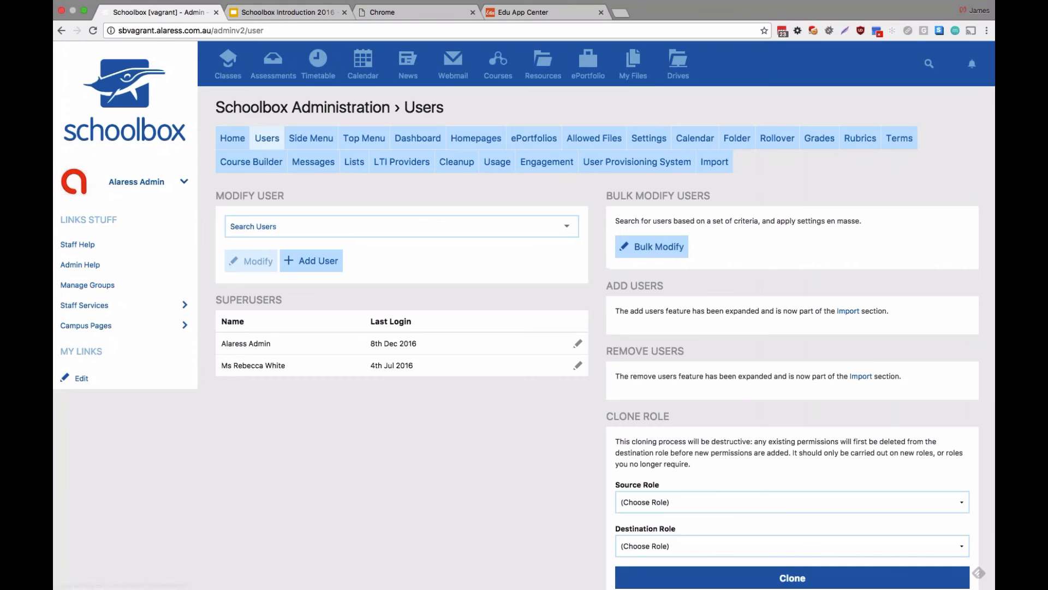
Step: Open the bulk modification of users, search for the Senior Student role and review the values that can be applied
left_click(652, 247)
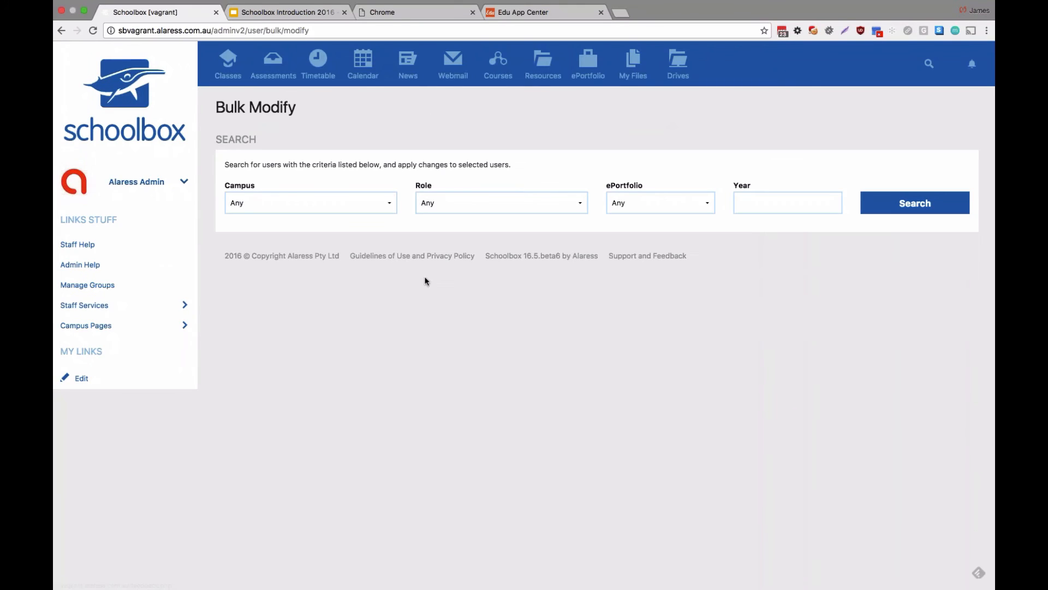
left_click(479, 210)
left_click(480, 232)
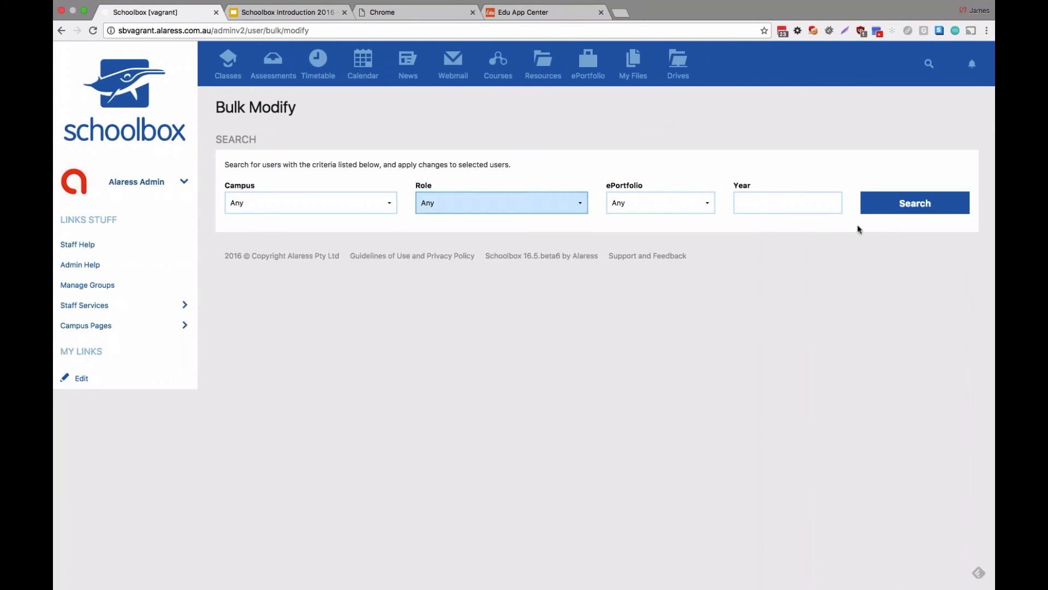
left_click(922, 205)
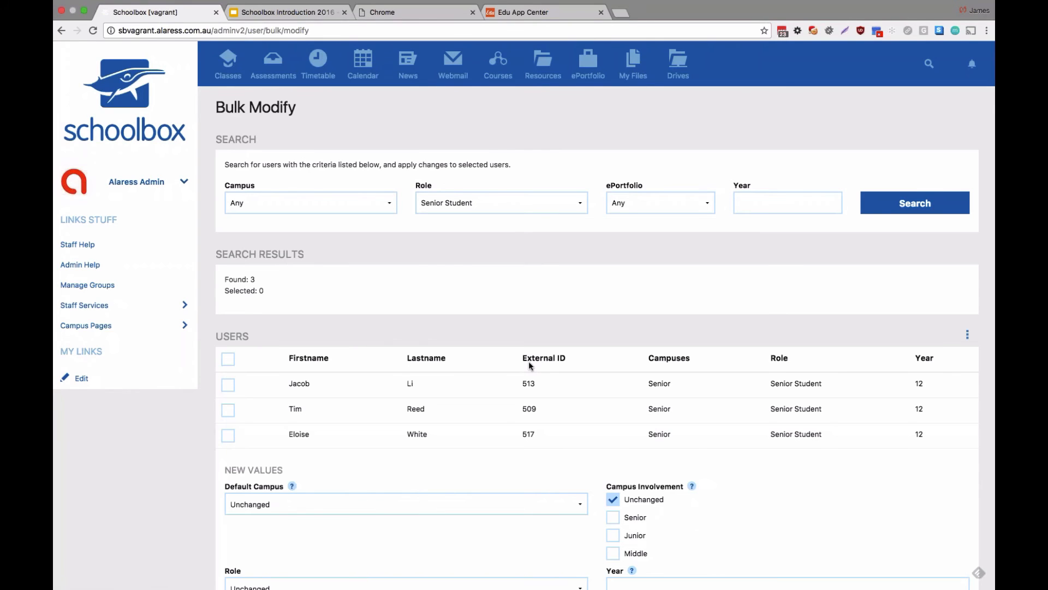
scroll(528, 361, "down", 5)
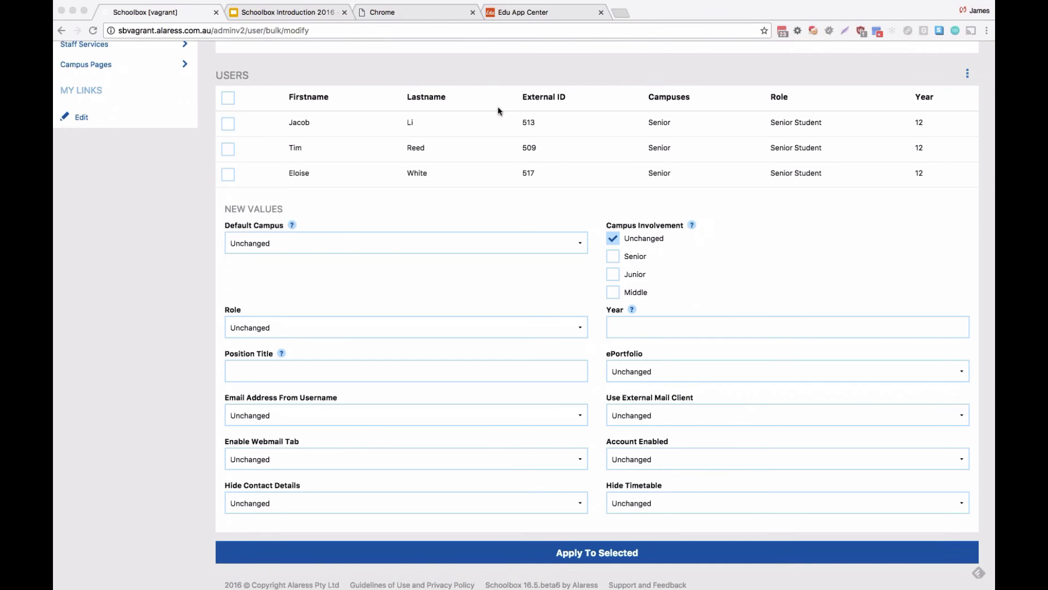
scroll(440, 284, "up", 5)
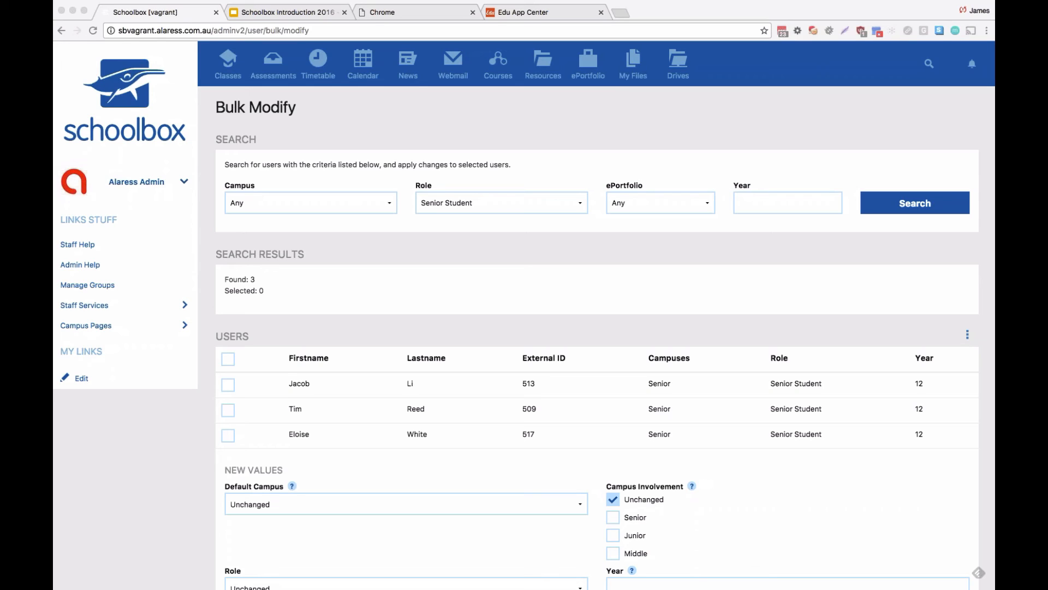
Step: Open the course list, view the new course form and return to the list
left_click(493, 82)
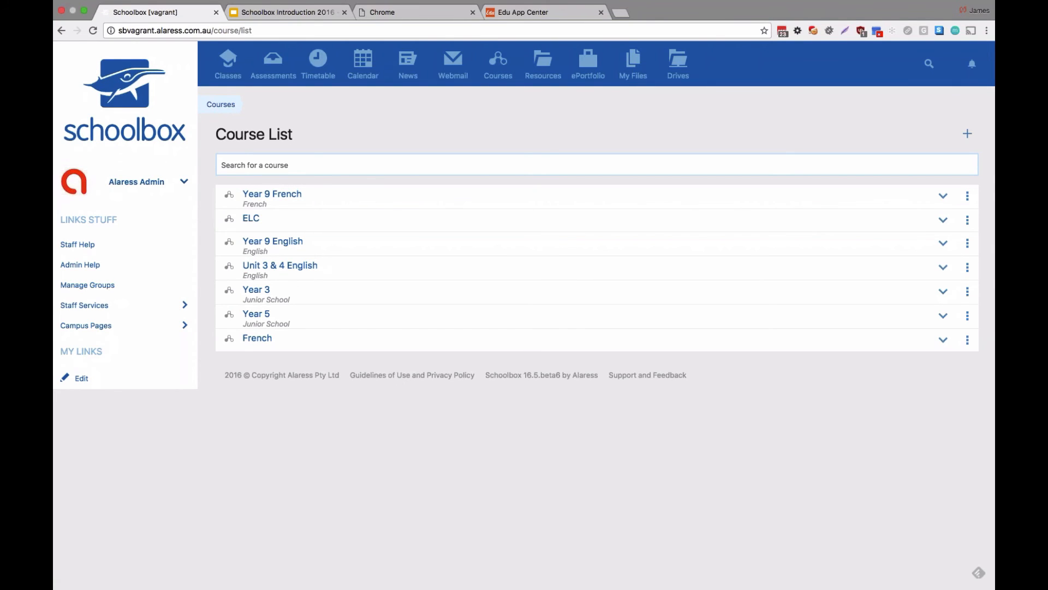
left_click(969, 137)
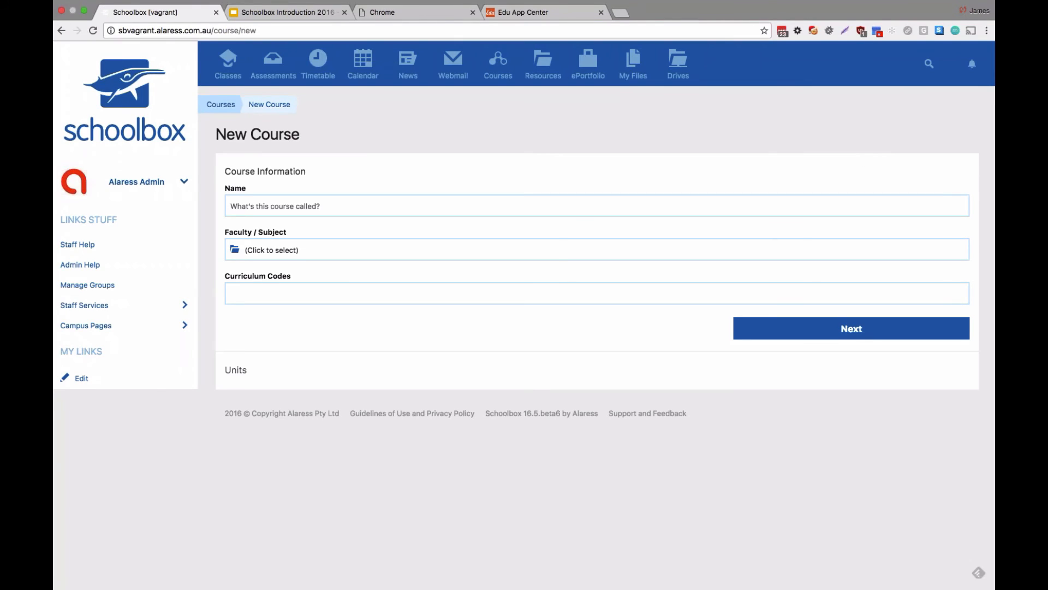
left_click(61, 31)
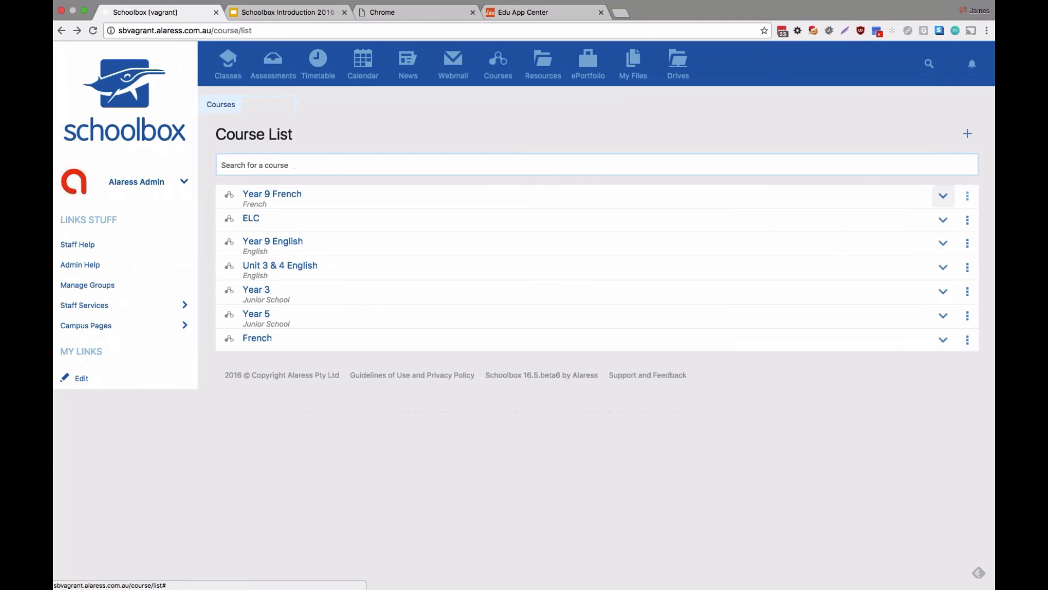
Step: Start importing the Year 9 French course into Demo Class Page 1 and continue to the Ownership stage
left_click(966, 199)
left_click(906, 221)
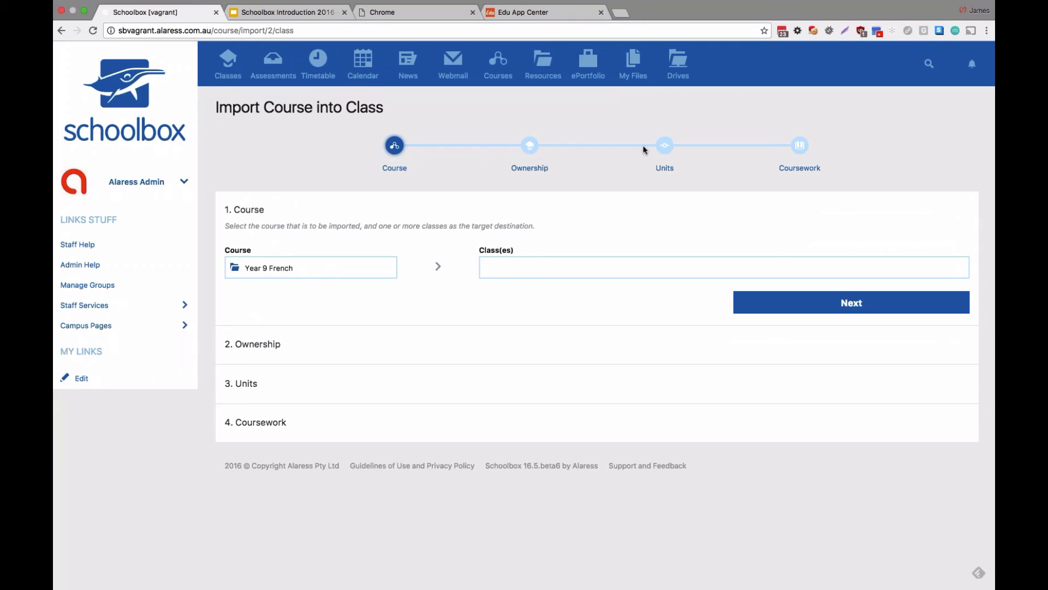
left_click(607, 271)
type("Demo")
left_click(503, 302)
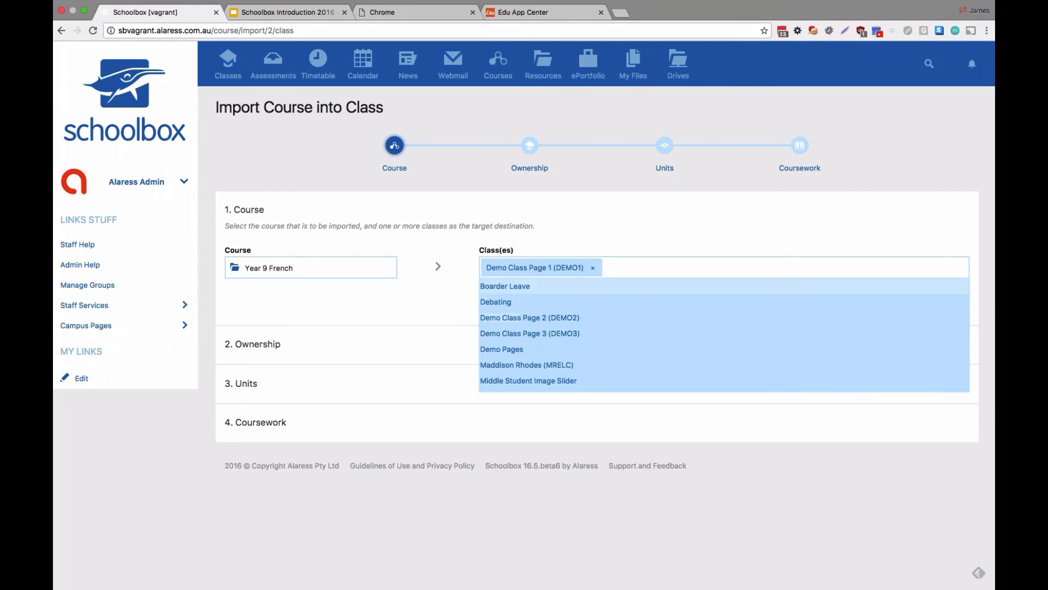
left_click(735, 216)
left_click(835, 310)
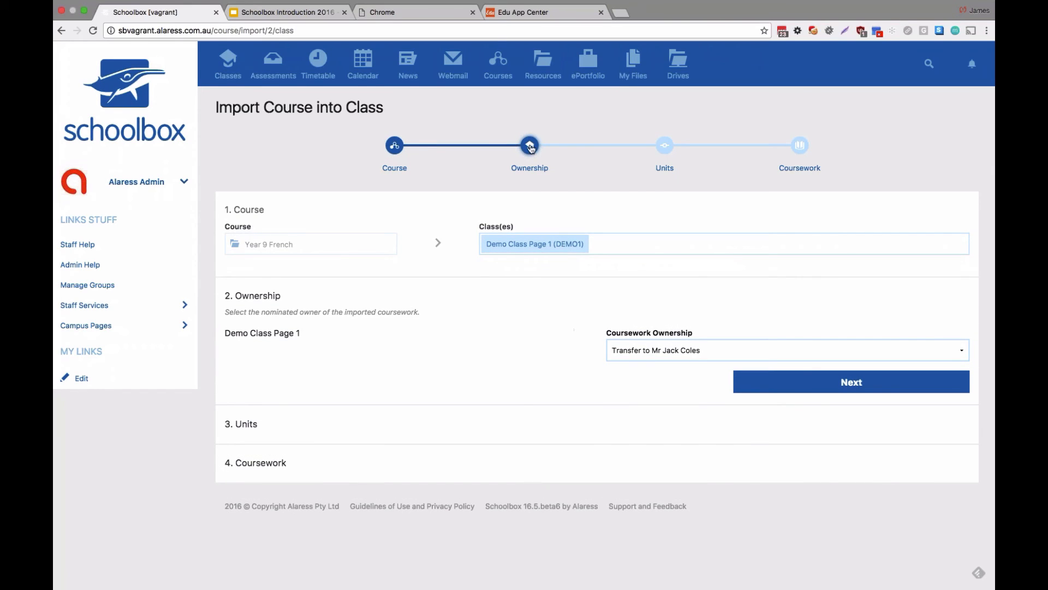
Step: Revert the course import to its Course stage, advance it to Units and revert to Ownership, confirming each reversion
left_click(395, 146)
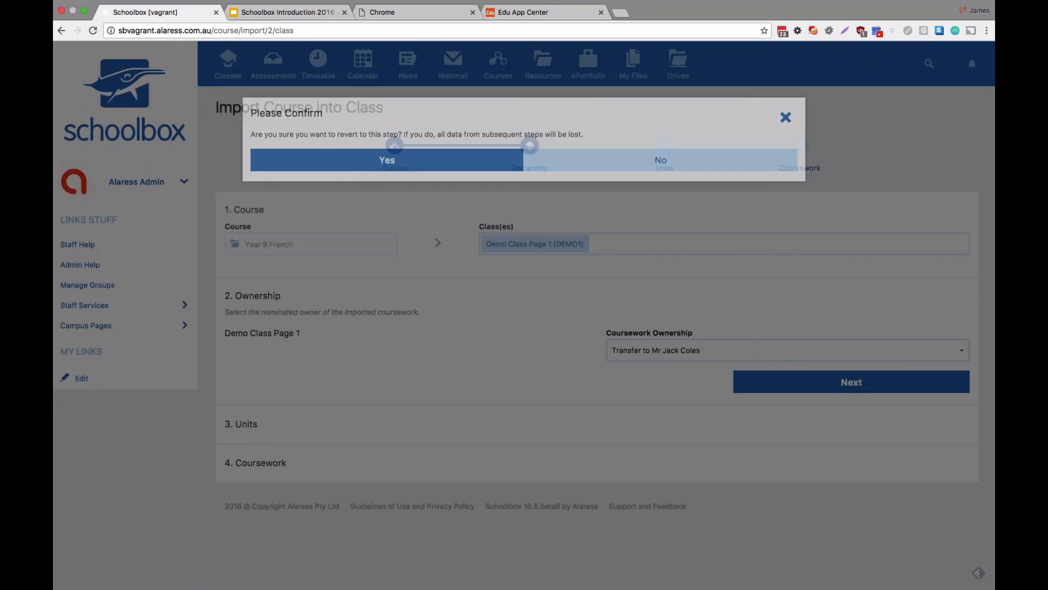
left_click(424, 164)
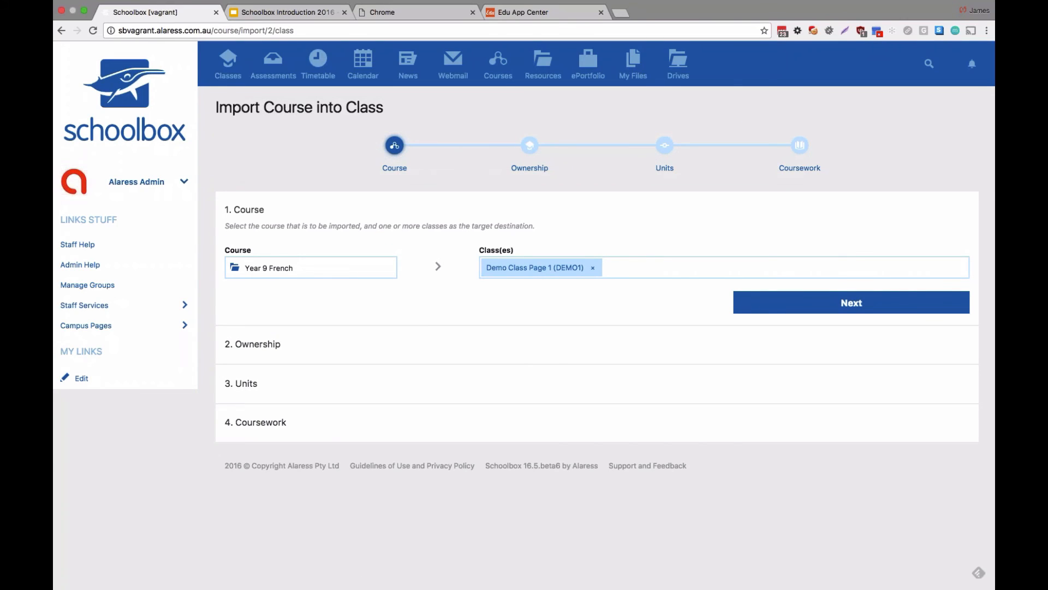
left_click(844, 303)
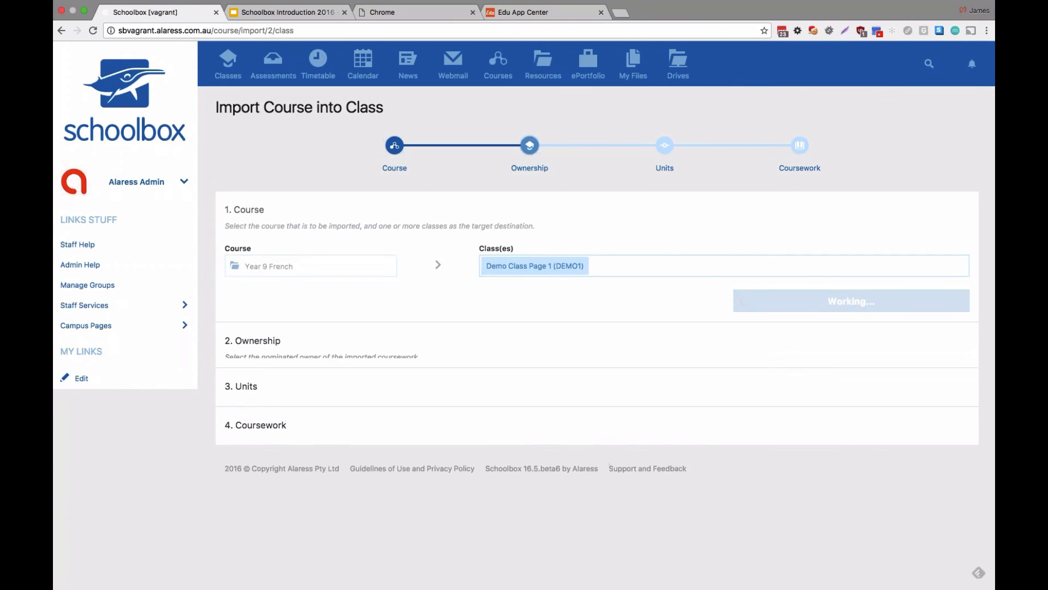
left_click(830, 383)
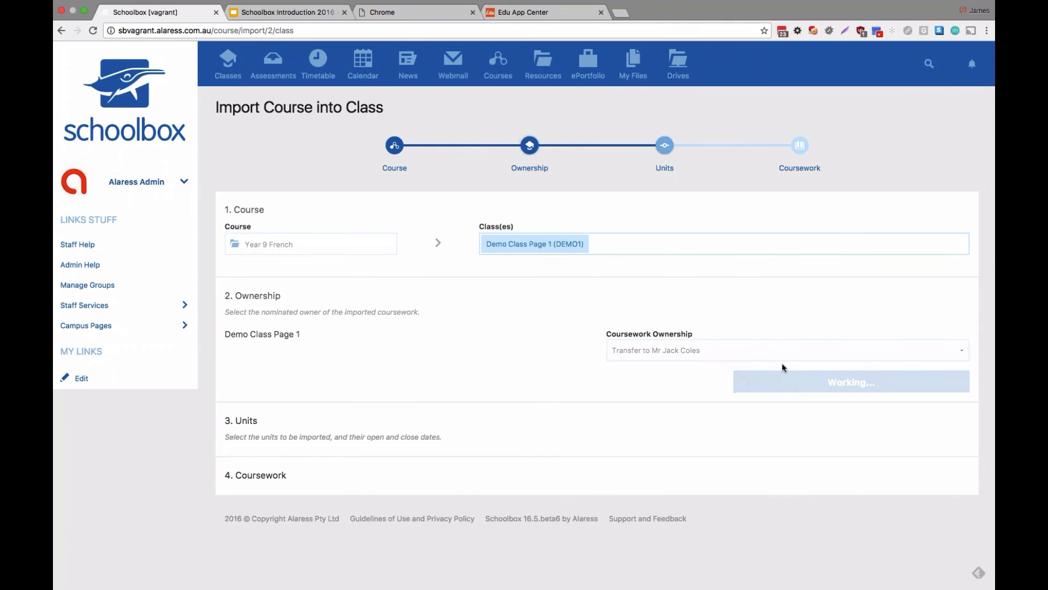
left_click(528, 146)
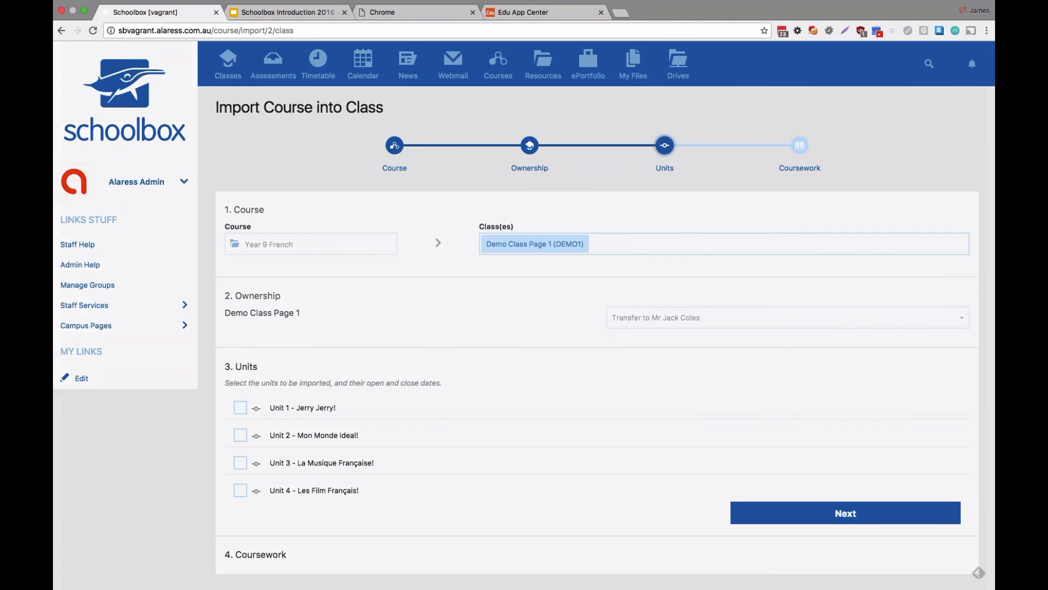
left_click(478, 166)
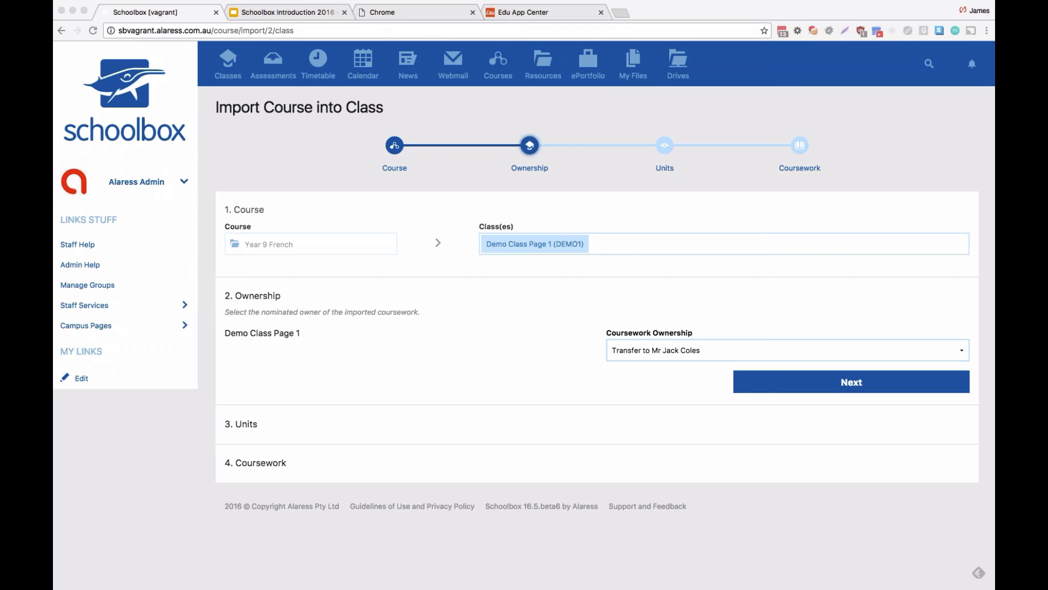
Step: Open the modification form of the 2016 Classes folder in Resources
left_click(543, 57)
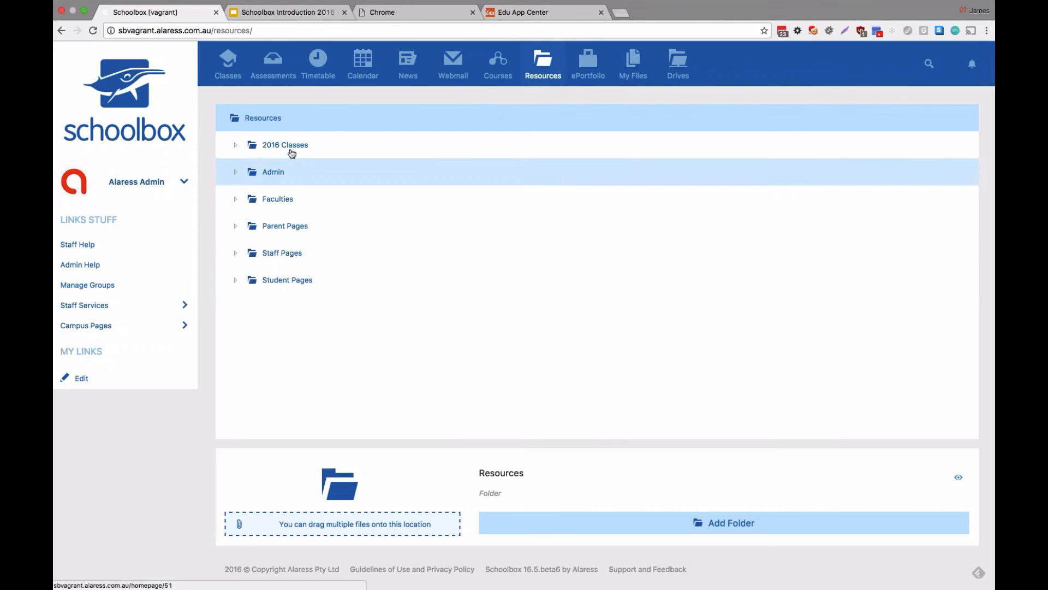
left_click(292, 154)
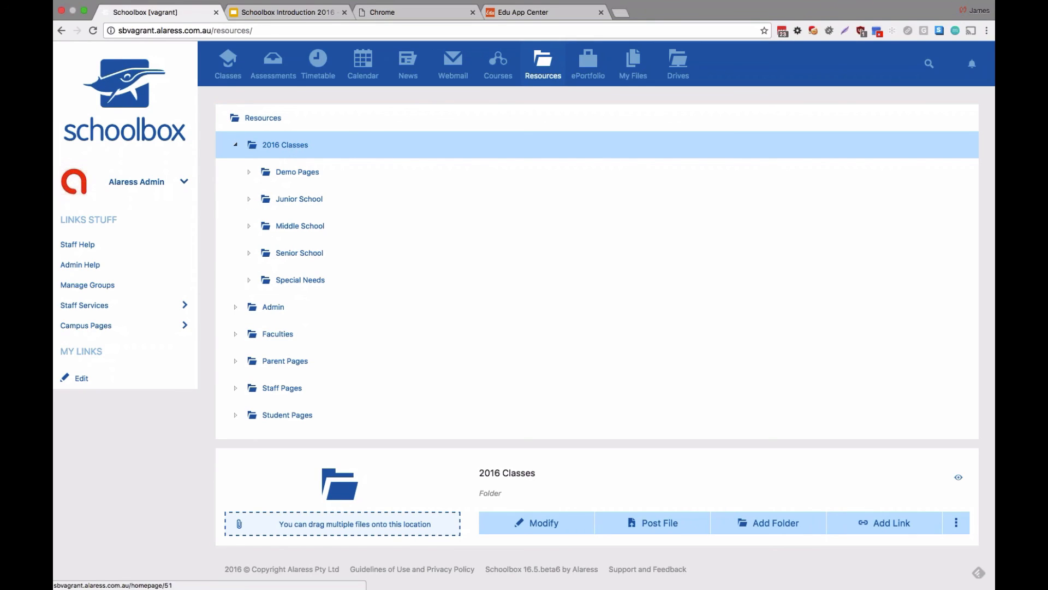
left_click(553, 520)
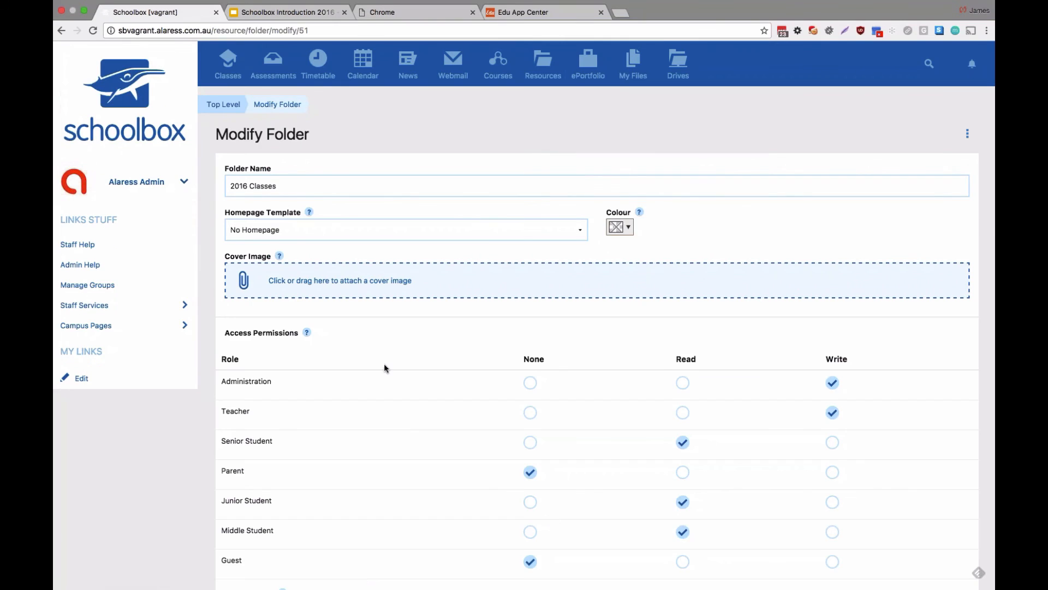
Step: Set the folder's Administration and Teacher access to Read and mark the permissions to apply to all subfolders
scroll(385, 367, "down", 3)
scroll(385, 368, "down", 2)
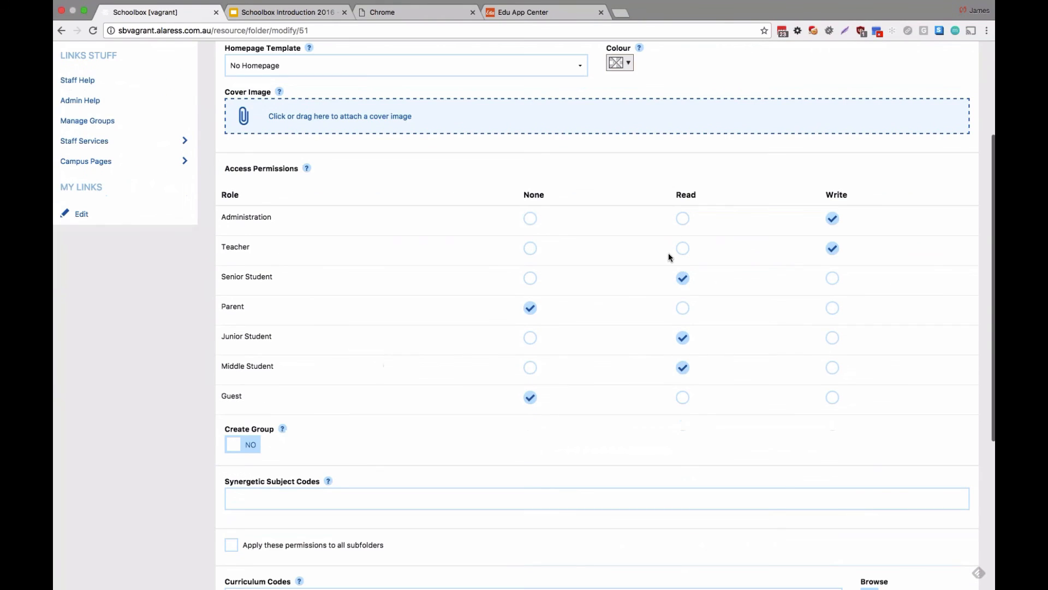
left_click(683, 219)
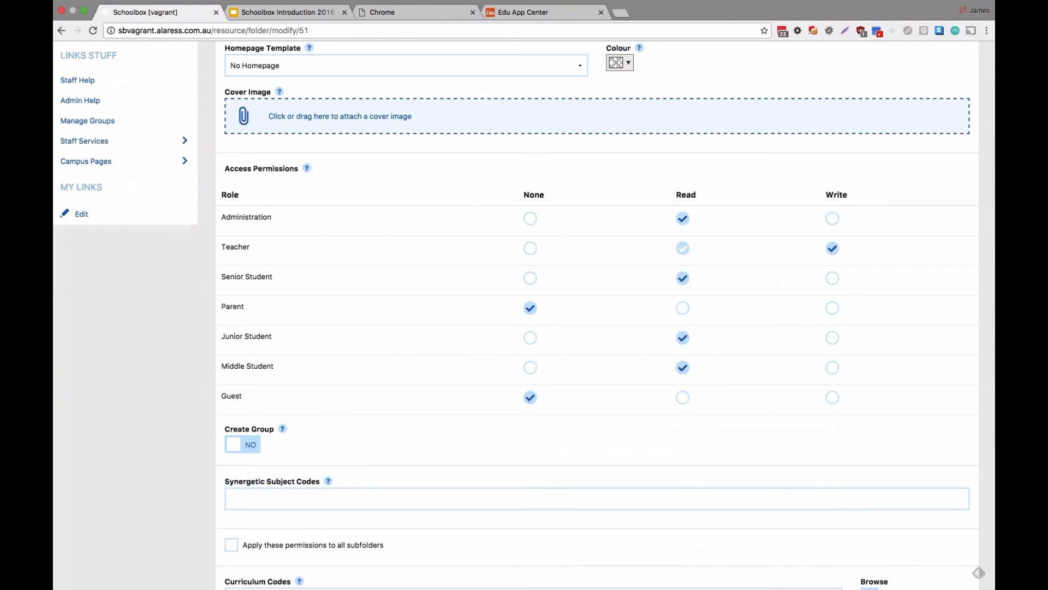
left_click(683, 249)
scroll(351, 449, "down", 4)
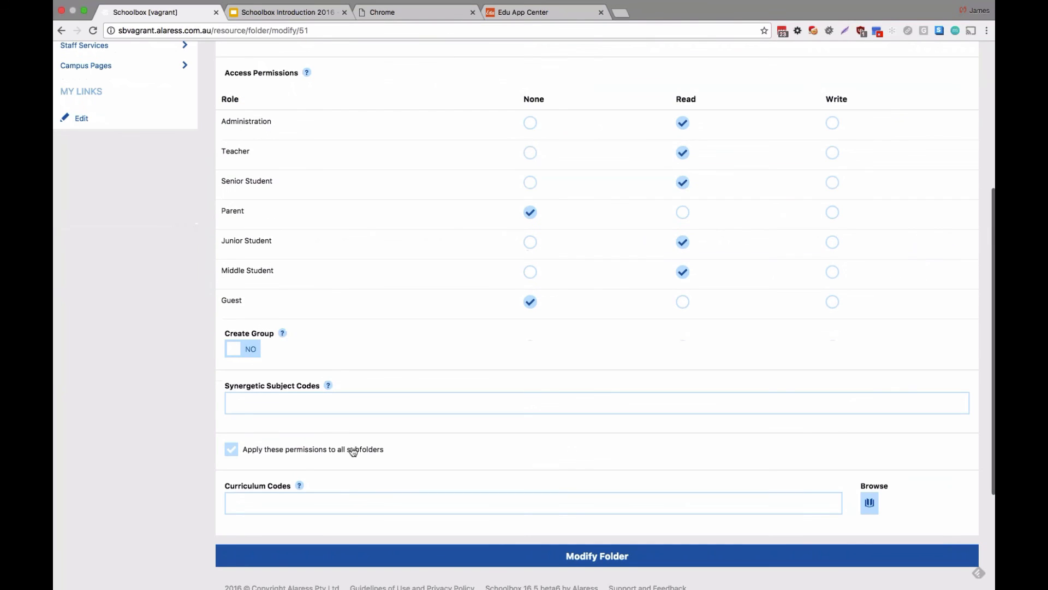
scroll(351, 415, "down", 1)
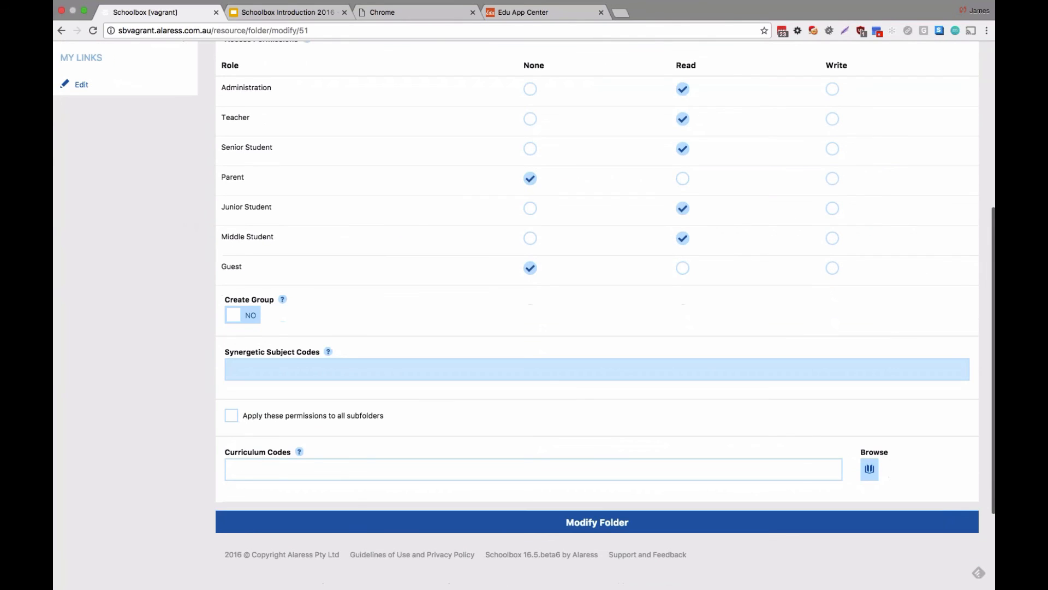
left_click(351, 413)
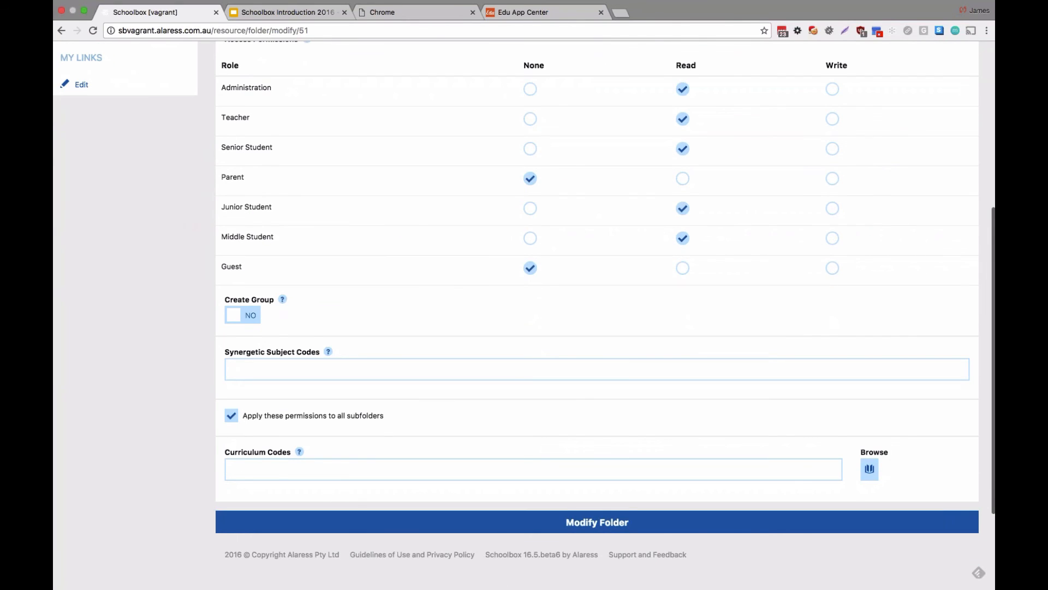
Step: Review the folder's settings and return to the Resources list without saving the permission changes
scroll(468, 455, "down", 2)
scroll(467, 455, "up", 9)
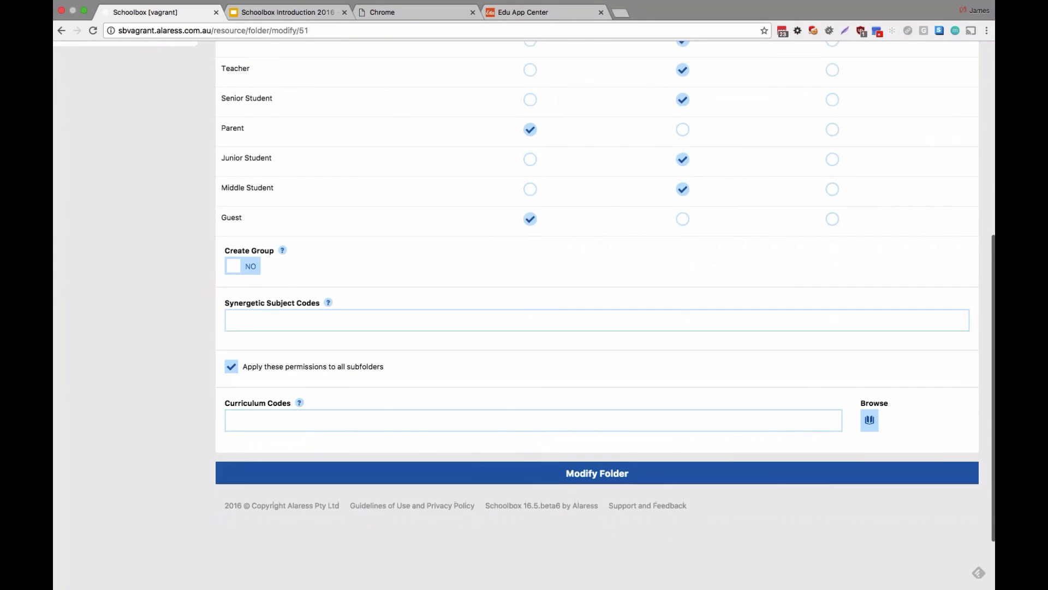
scroll(490, 412, "up", 1)
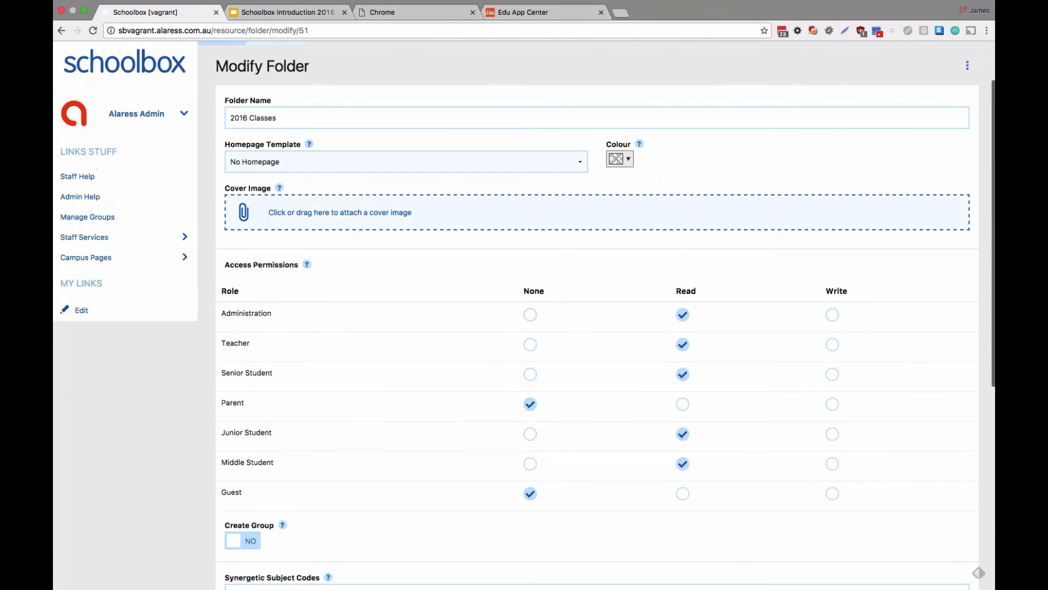
scroll(269, 119, "down", 5)
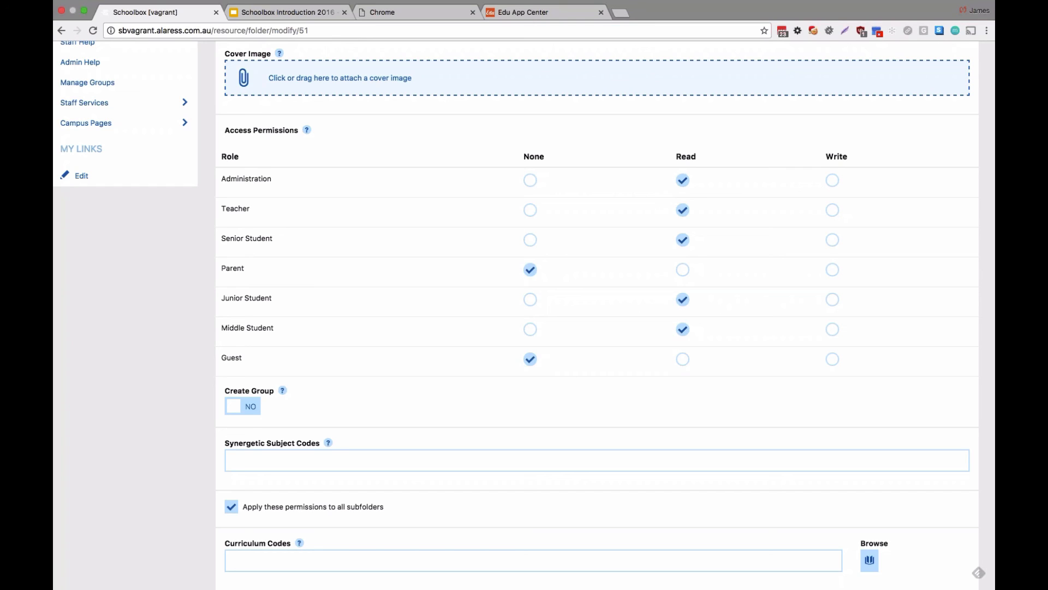
left_click(61, 31)
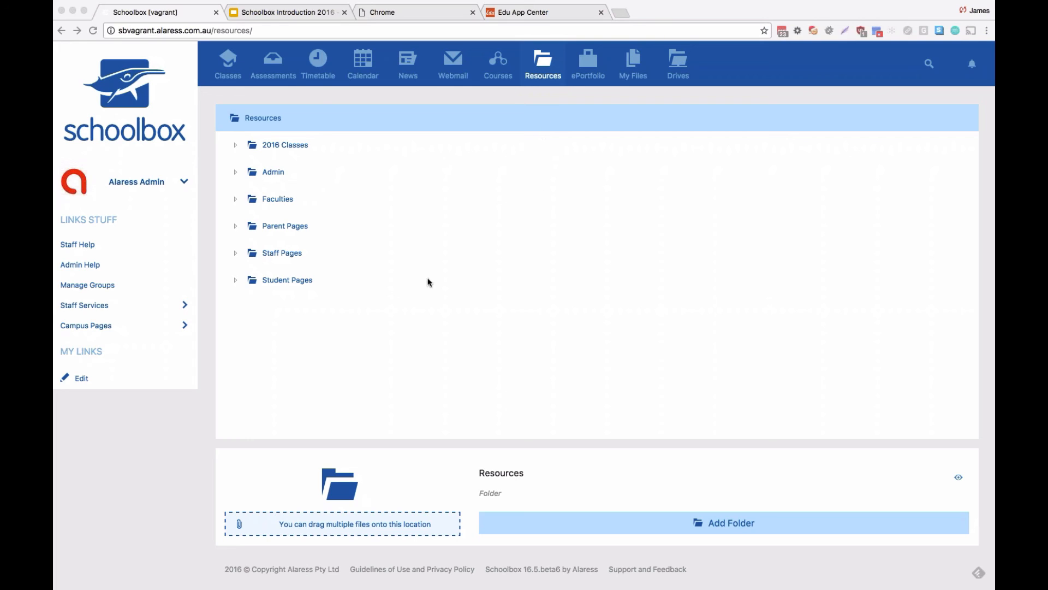
Step: Start importing the Year 9 French course into classes from the course list
left_click(511, 80)
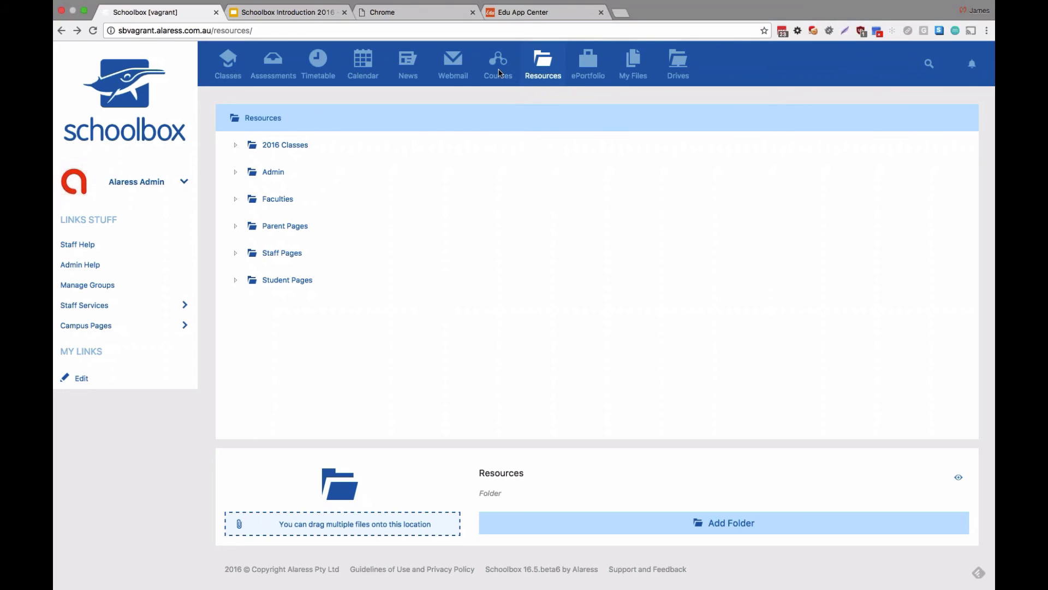
left_click(511, 80)
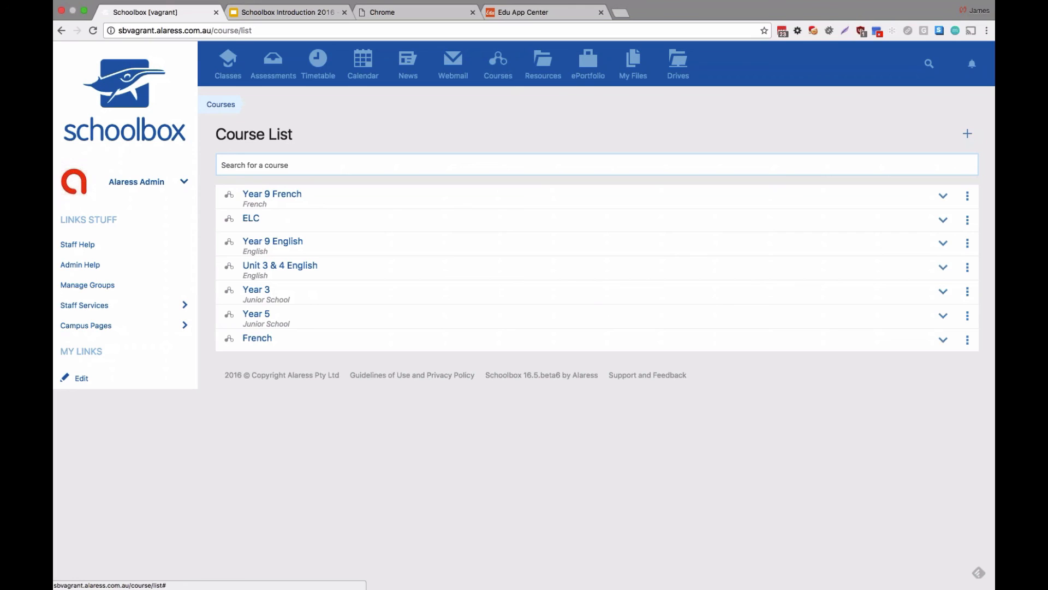
left_click(968, 196)
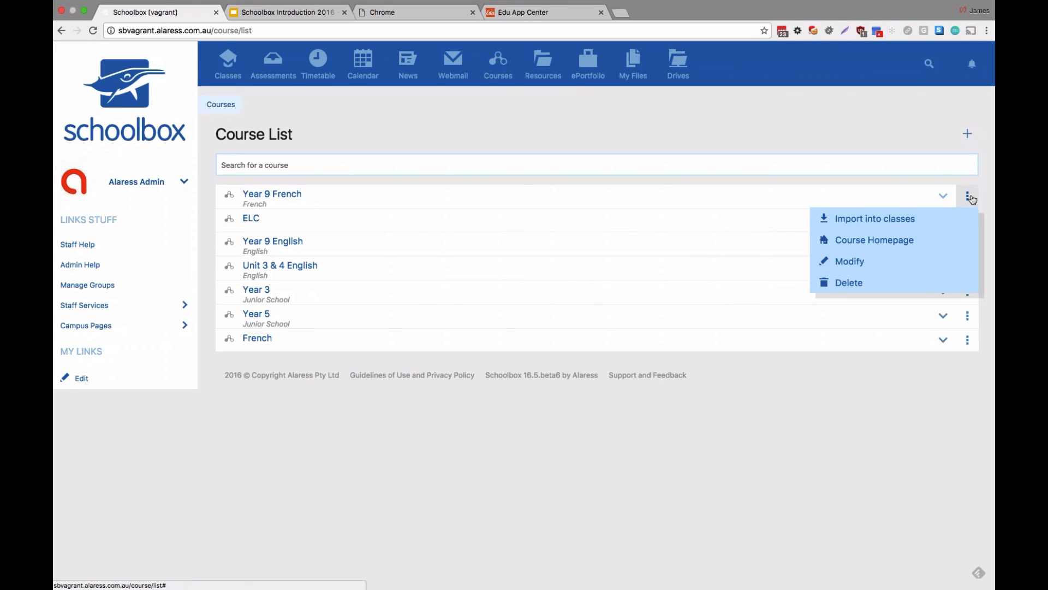
left_click(885, 225)
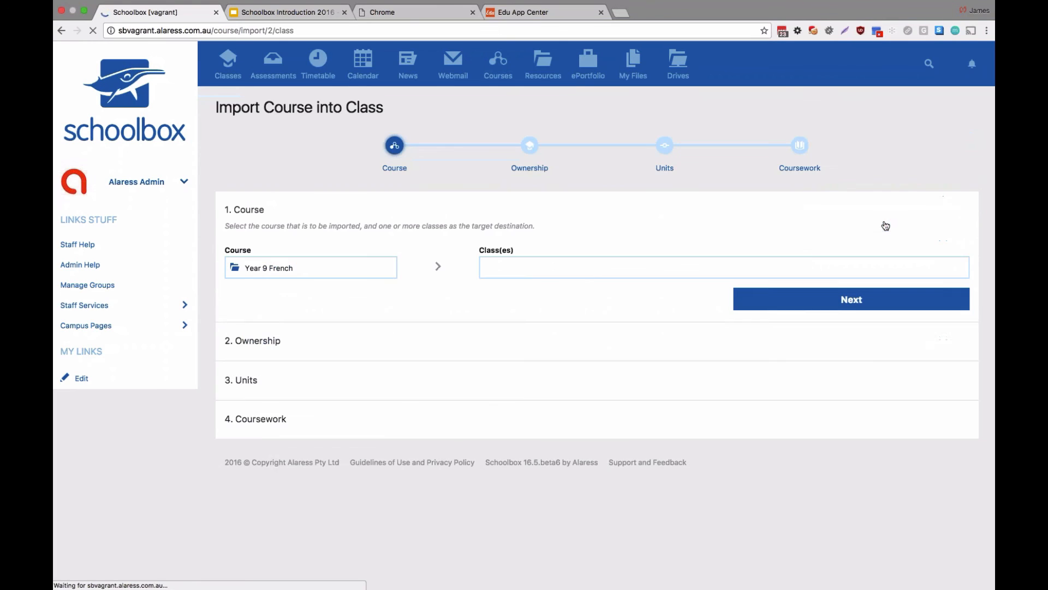
Step: Select Demo Class Page 1 (DEMO1) as the target class and advance the import to its Ownership stage
left_click(815, 306)
left_click(595, 267)
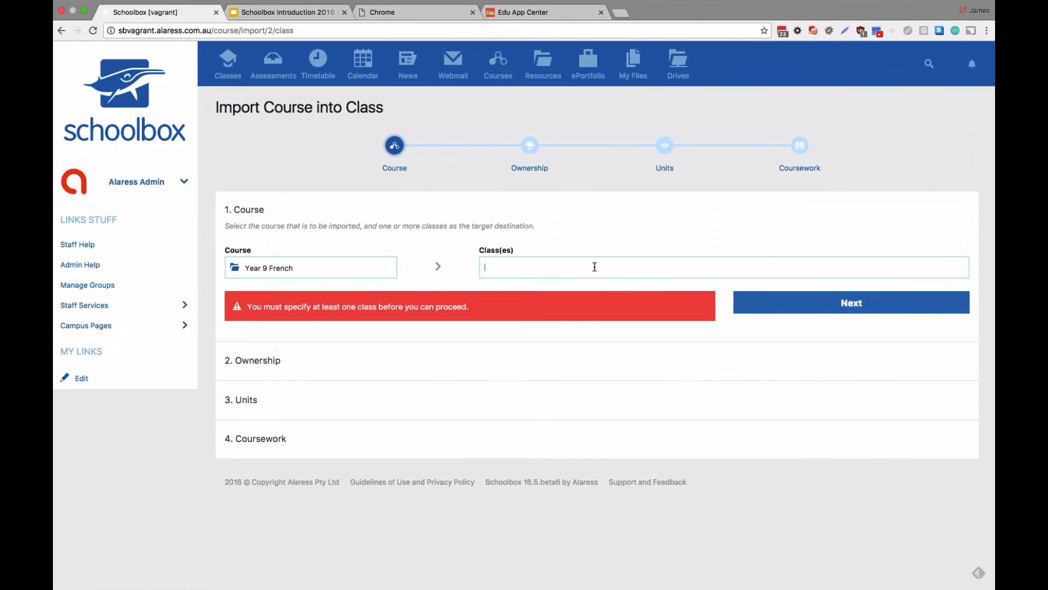
type("demo")
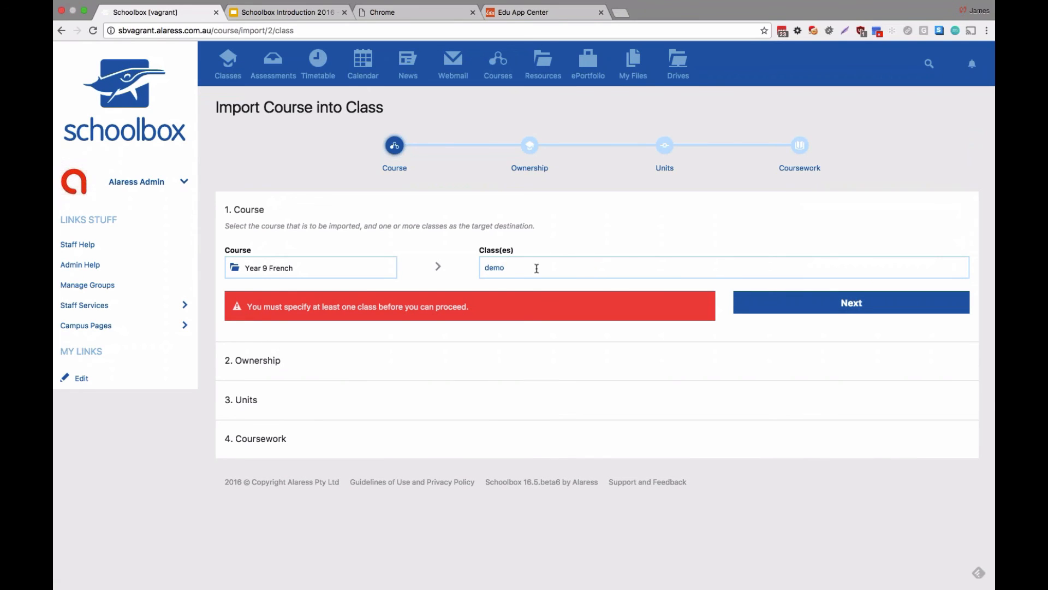
left_click(554, 301)
left_click(804, 383)
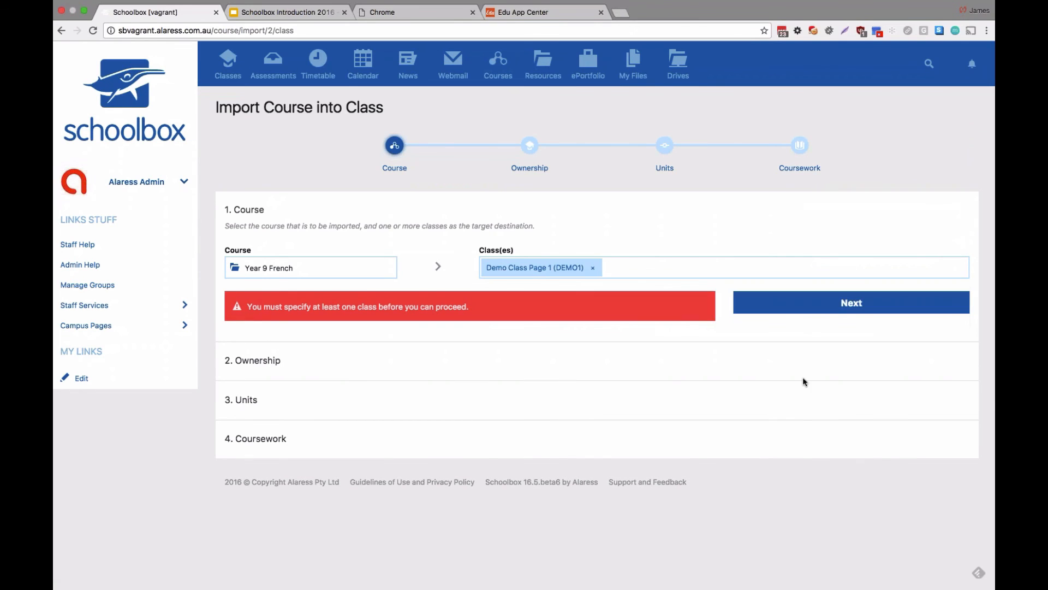
left_click(805, 309)
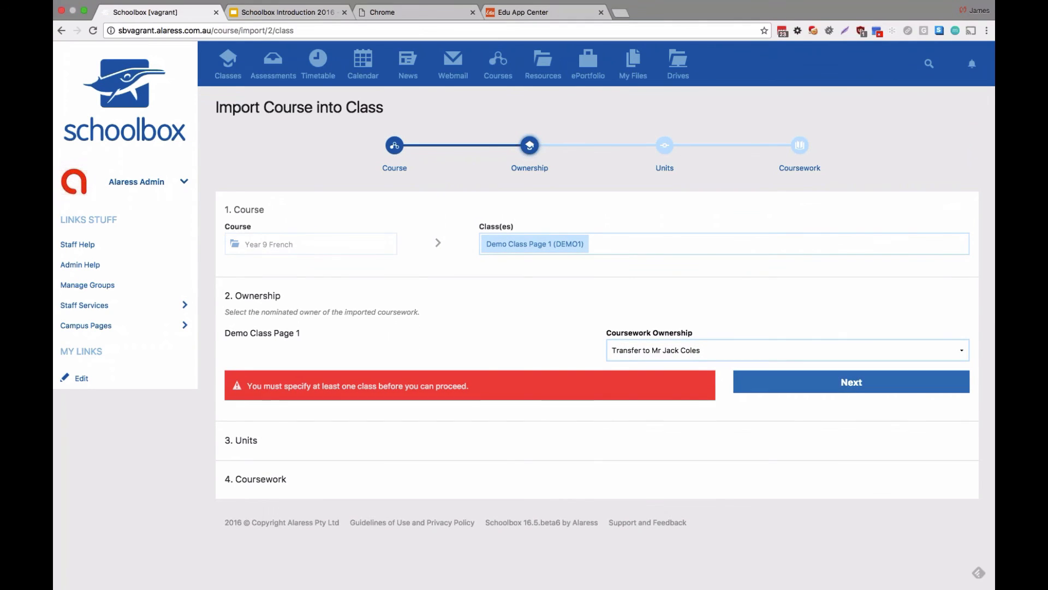
Step: Keep the default ownership, include Unit 1 - Jerry Jerry! with open date 01/12/2016 and close date 10/12/2016, and continue to Coursework
left_click(762, 374)
scroll(240, 407, "down", 2)
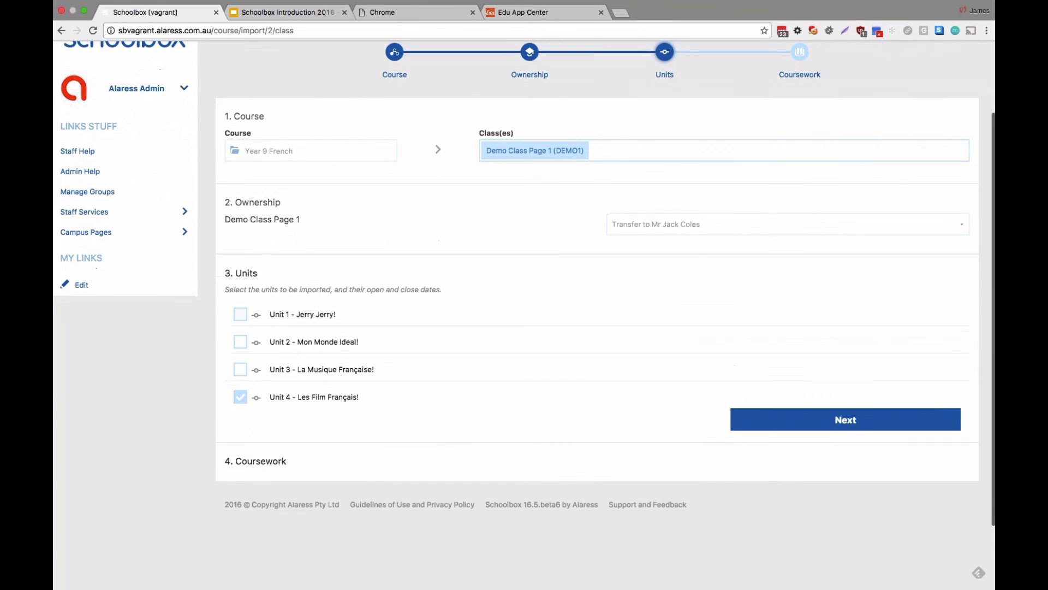
left_click(240, 314)
left_click(637, 312)
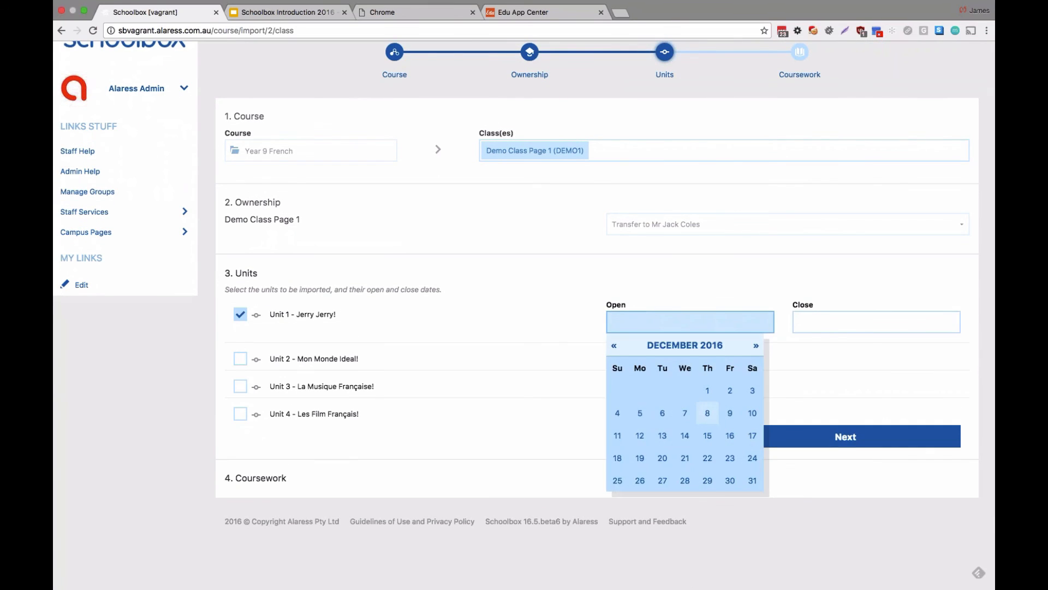
left_click(708, 391)
left_click(839, 319)
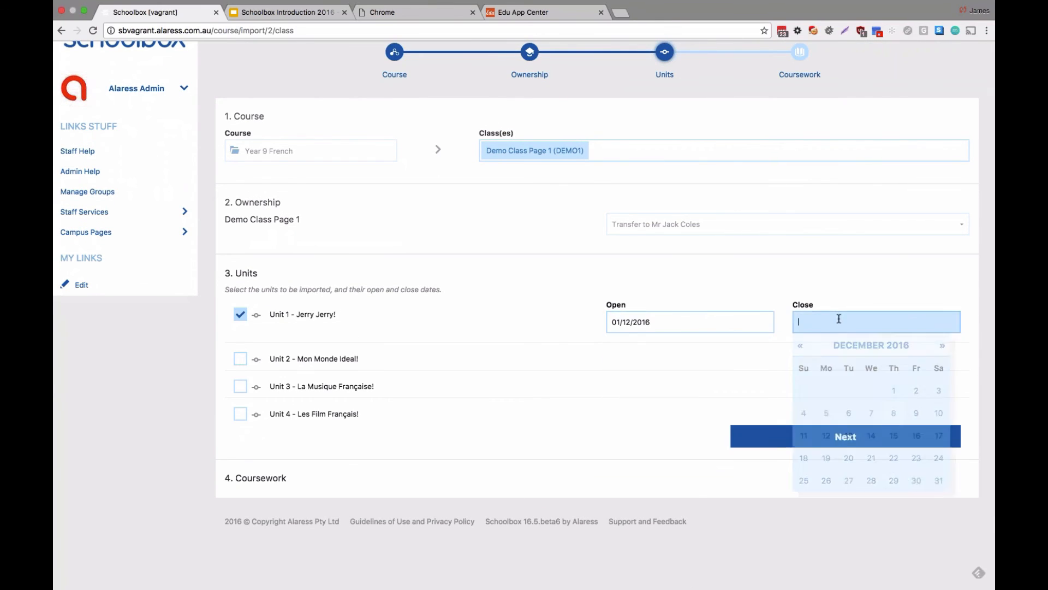
left_click(939, 413)
left_click(838, 443)
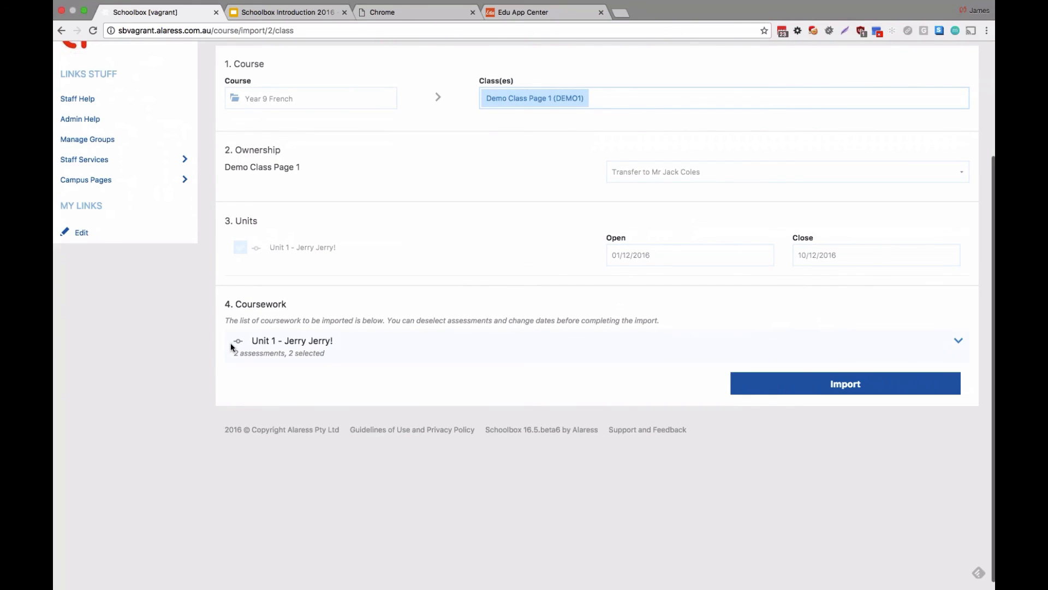
Step: Expand Unit 1's coursework and keep only the A Letter to an Agony Aunt assessment selected, excluding A Jerry Springer Show
left_click(958, 339)
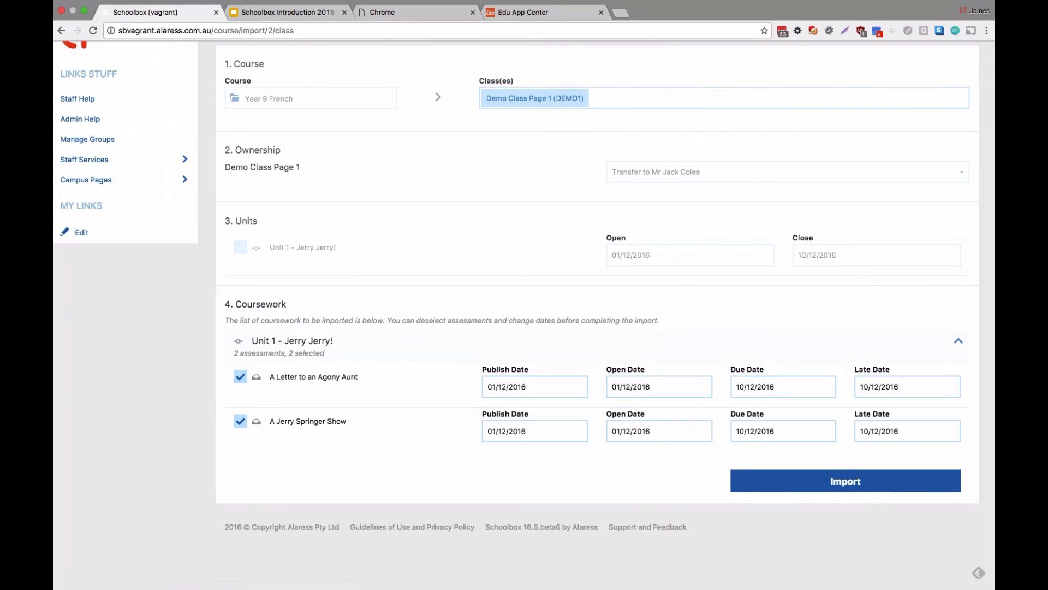
left_click(240, 377)
left_click(240, 402)
left_click(241, 377)
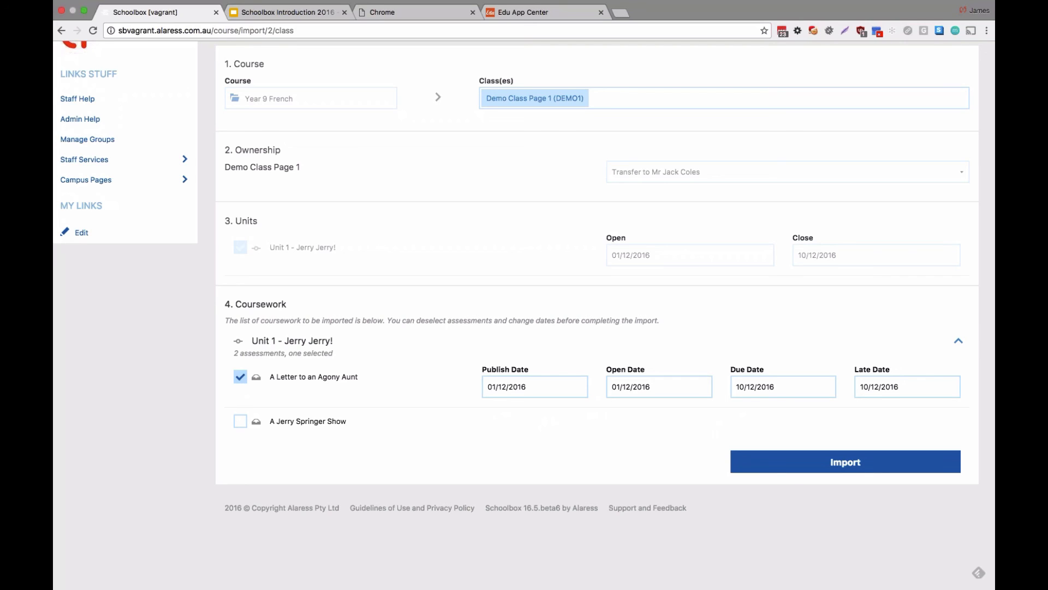
key("super+Tab")
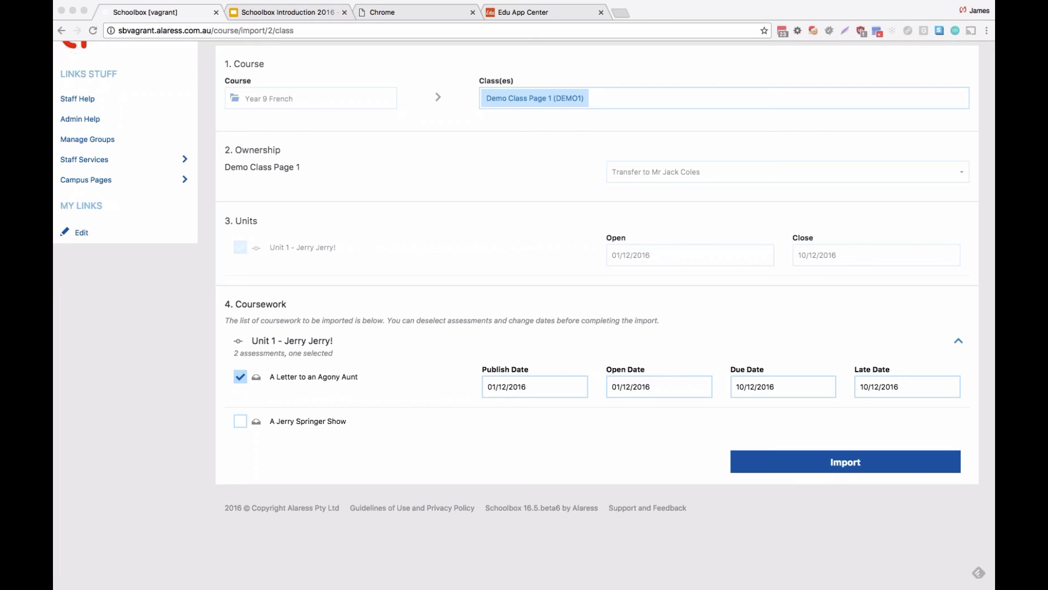
scroll(430, 263, "up", 3)
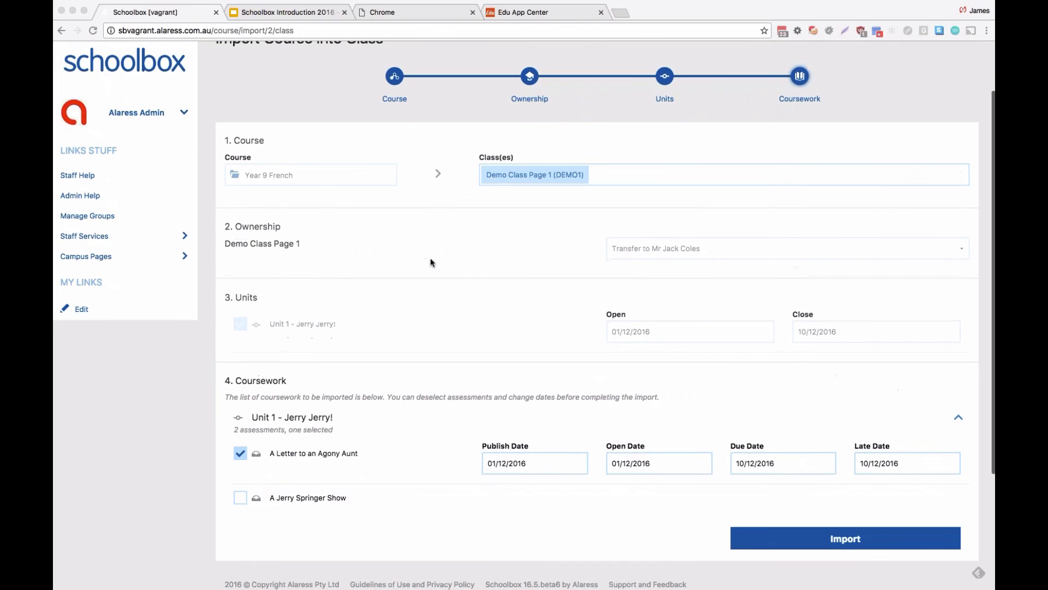
scroll(430, 262, "up", 3)
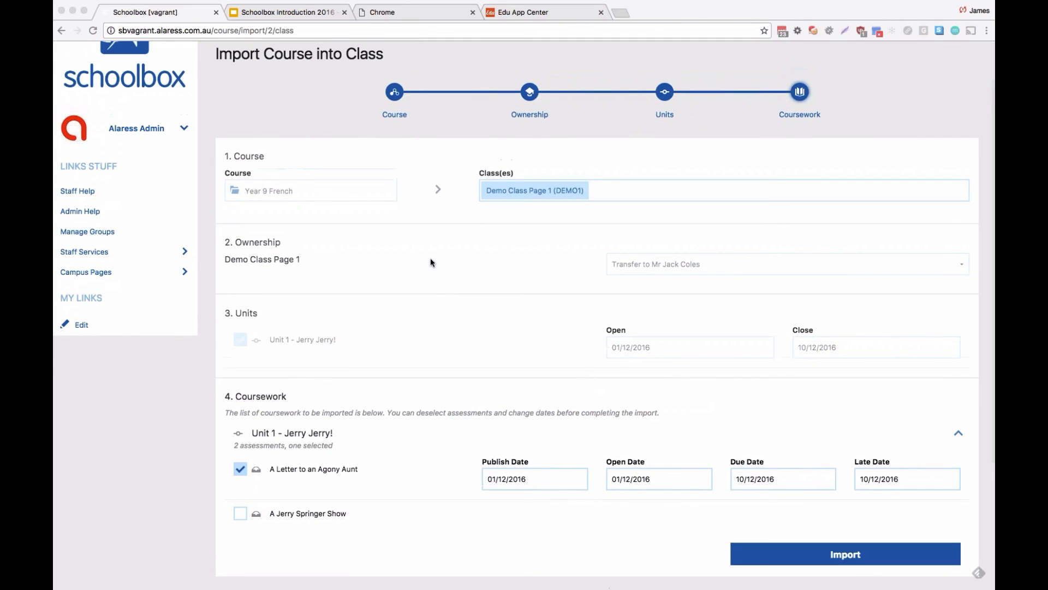